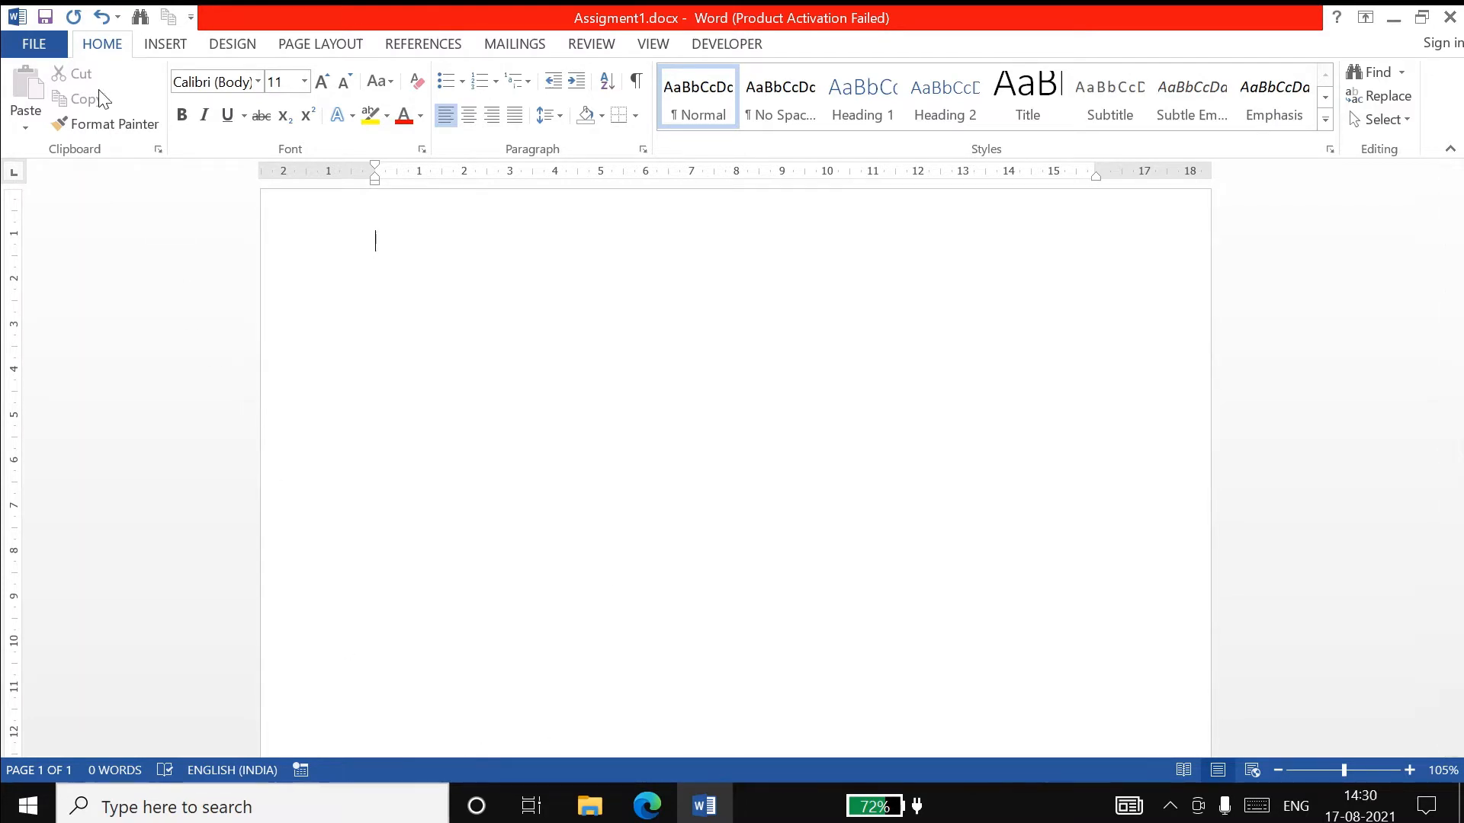
Fill the blank document with sample paragraphs using =rand()
{"action": "left_click", "coordinate": [30, 42]}
{"action": "left_click", "coordinate": [30, 43]}
{"action": "type", "text": "=rand()"}
{"action": "key", "text": "Return"}
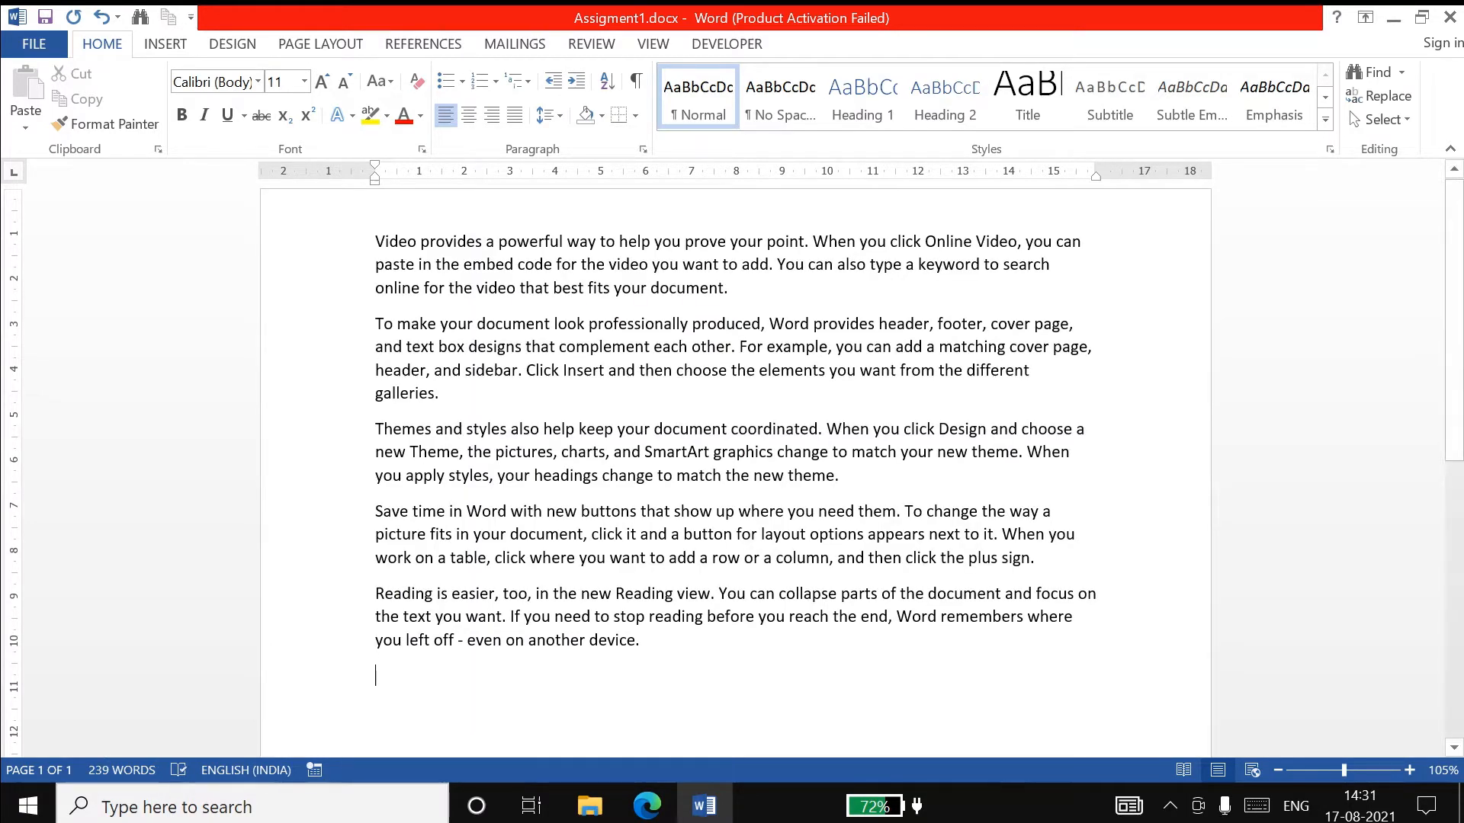
Select the word "powerful" in the first line and clear the selection
{"action": "left_click_drag", "start_coordinate": [343, 250], "coordinate": [346, 290]}
{"action": "left_click", "coordinate": [631, 452]}
{"action": "left_click", "coordinate": [423, 265]}
{"action": "left_click", "coordinate": [552, 265]}
{"action": "left_click", "coordinate": [440, 393]}
{"action": "left_click", "coordinate": [533, 242]}
{"action": "double_click", "coordinate": [532, 242]}
{"action": "left_click", "coordinate": [440, 394]}
{"action": "left_click", "coordinate": [445, 242]}
{"action": "double_click", "coordinate": [534, 242]}
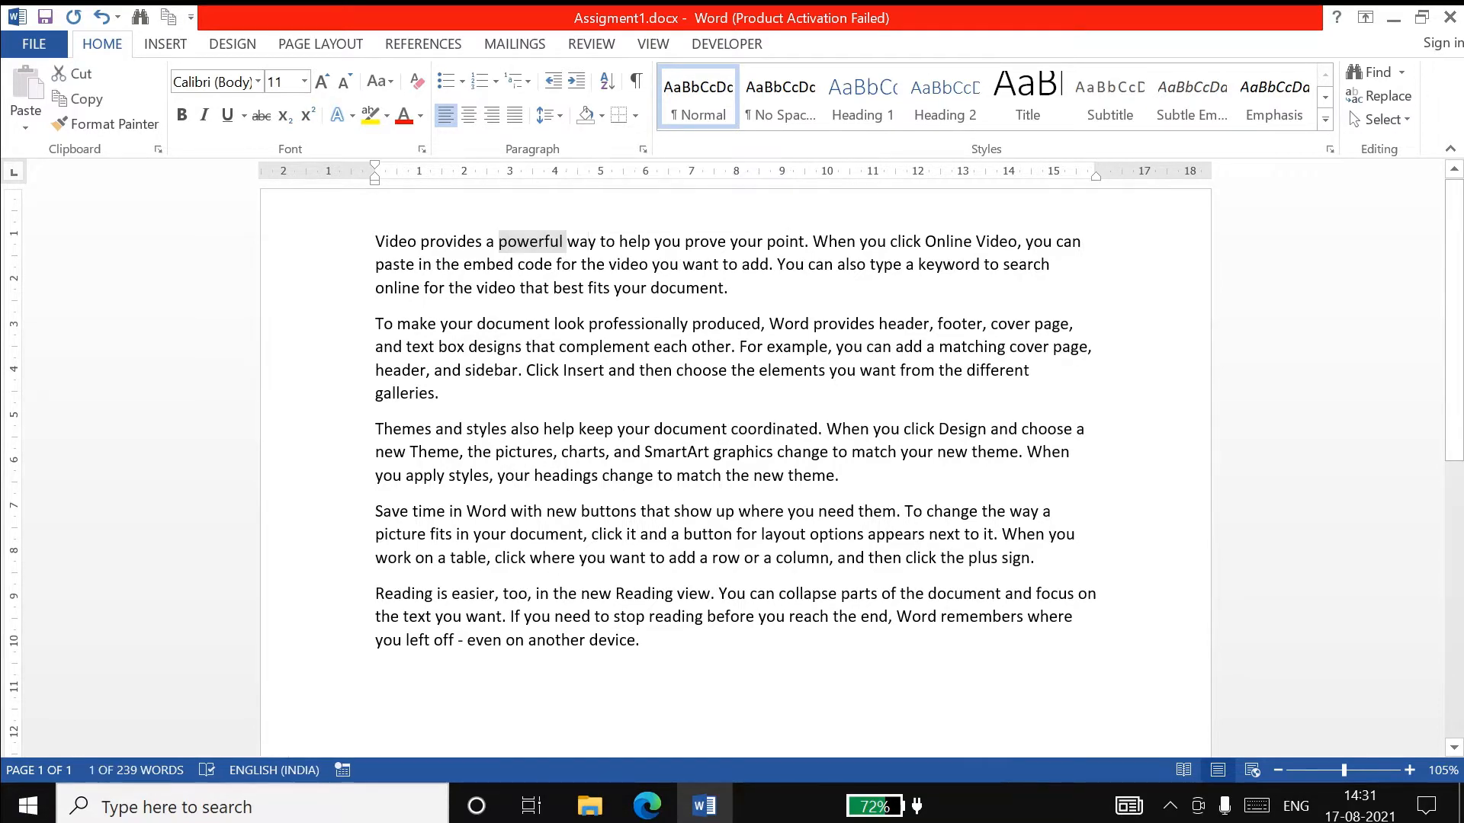
{"action": "left_click", "coordinate": [591, 242]}
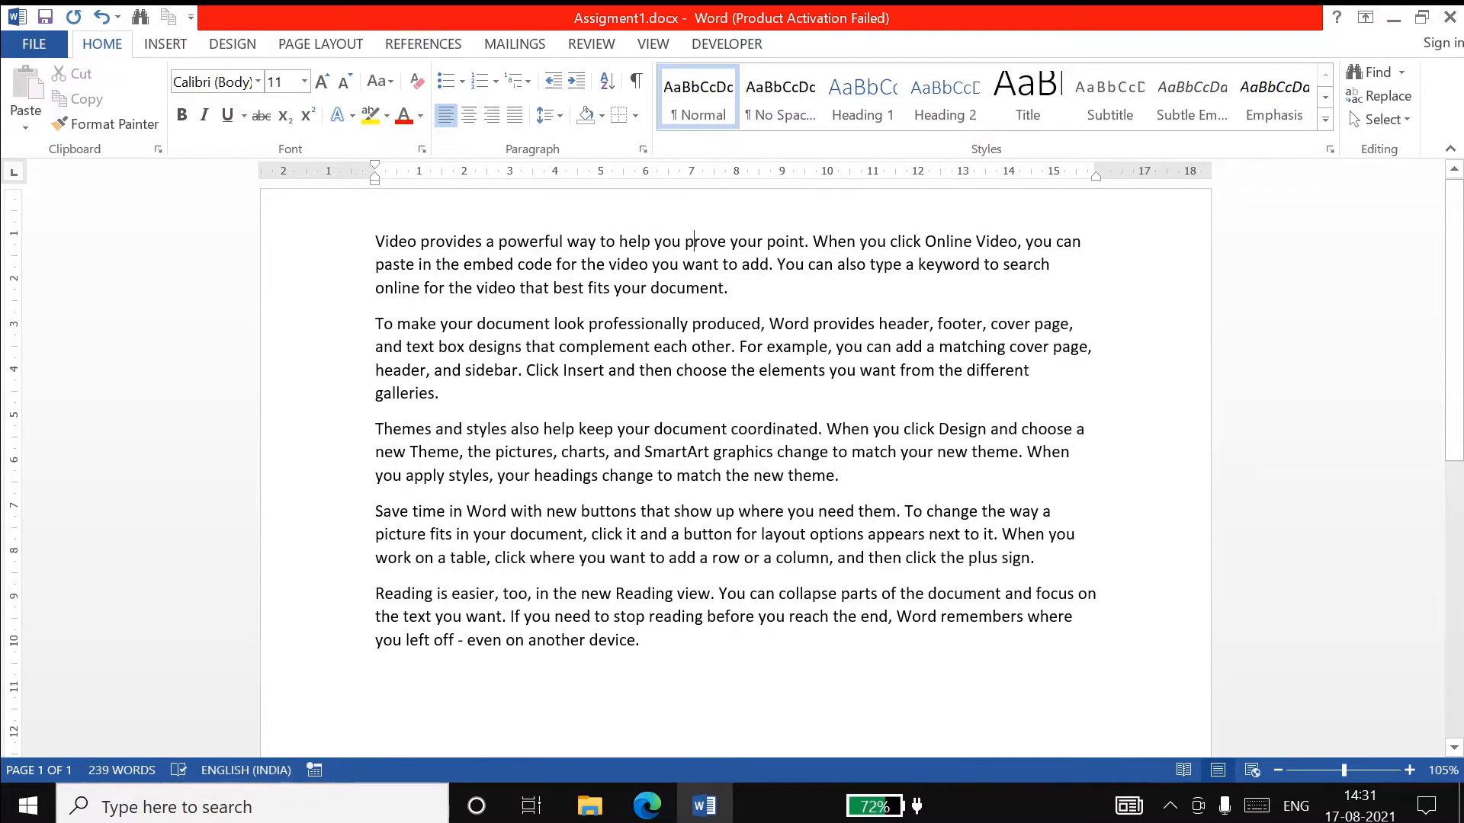
{"action": "left_click", "coordinate": [636, 476]}
{"action": "left_click", "coordinate": [695, 264]}
{"action": "left_click", "coordinate": [561, 242]}
{"action": "left_click", "coordinate": [565, 371]}
{"action": "left_click", "coordinate": [554, 324]}
{"action": "left_click", "coordinate": [575, 348]}
Practise selecting the whole first line of the first paragraph, clearing the selection each time
{"action": "left_click", "coordinate": [315, 246]}
{"action": "left_click", "coordinate": [634, 323]}
{"action": "left_click", "coordinate": [294, 251]}
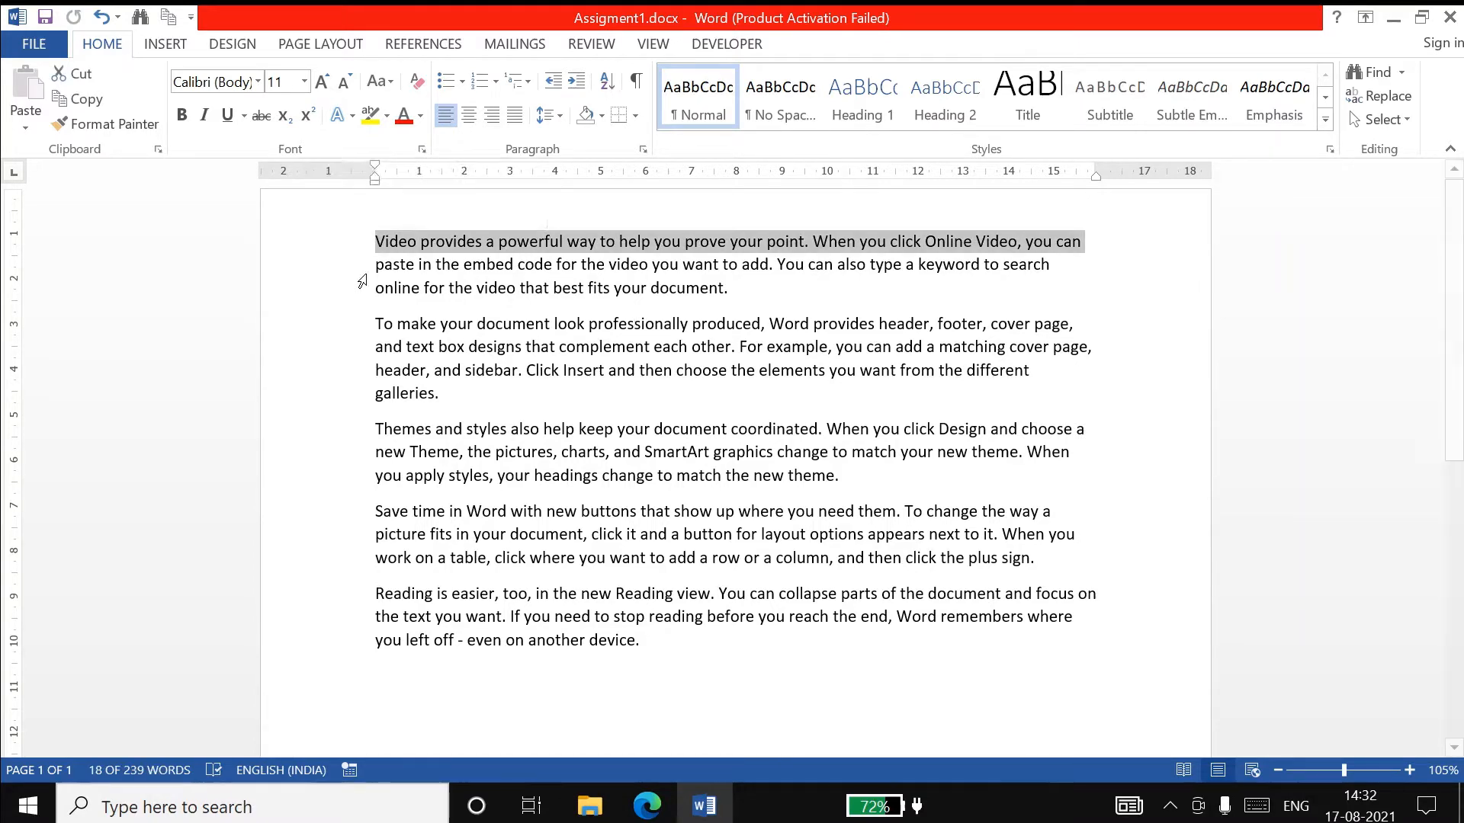
{"action": "left_click", "coordinate": [588, 289]}
{"action": "left_click", "coordinate": [317, 243]}
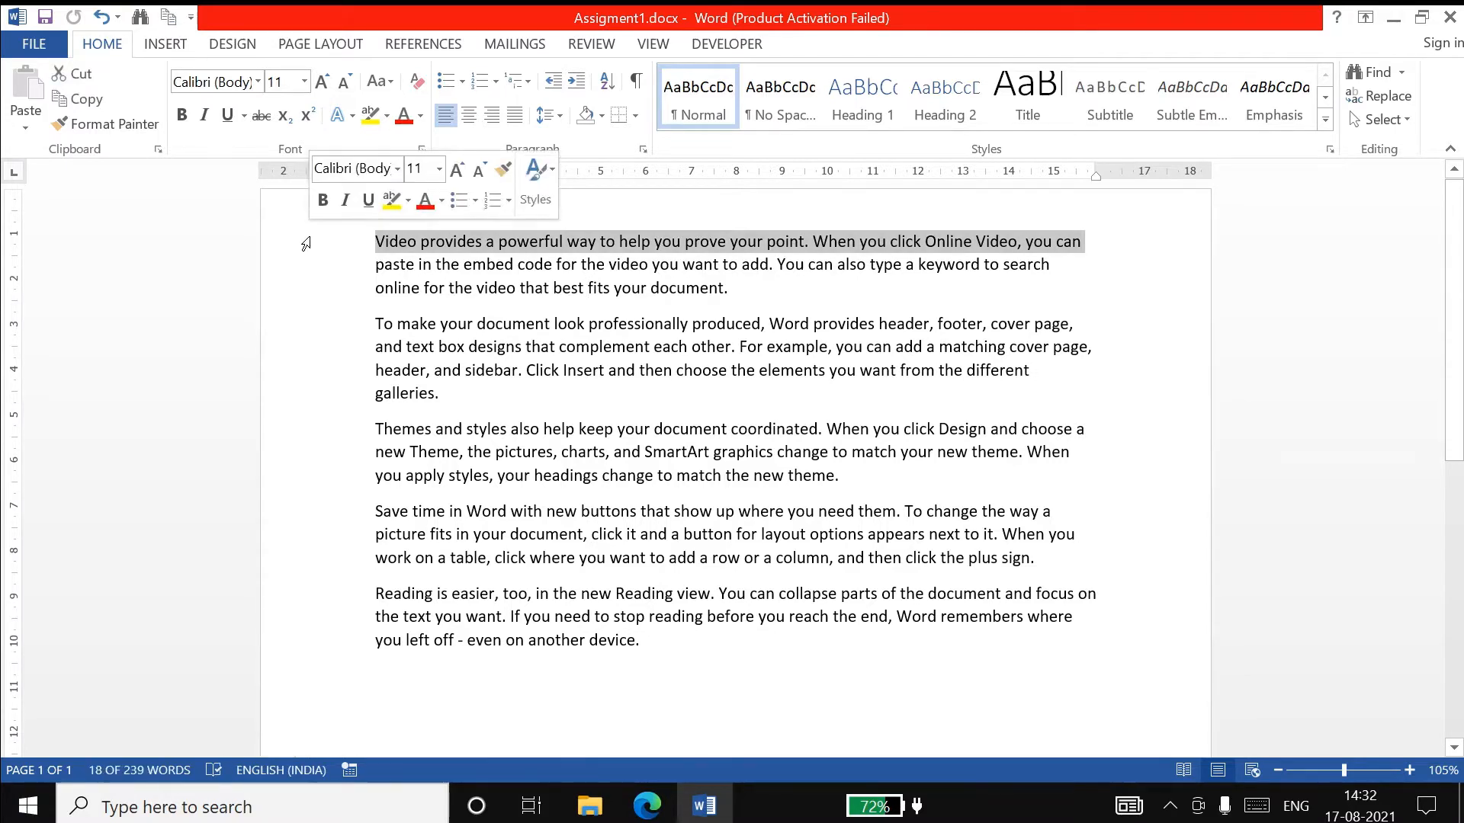
{"action": "left_click", "coordinate": [536, 265]}
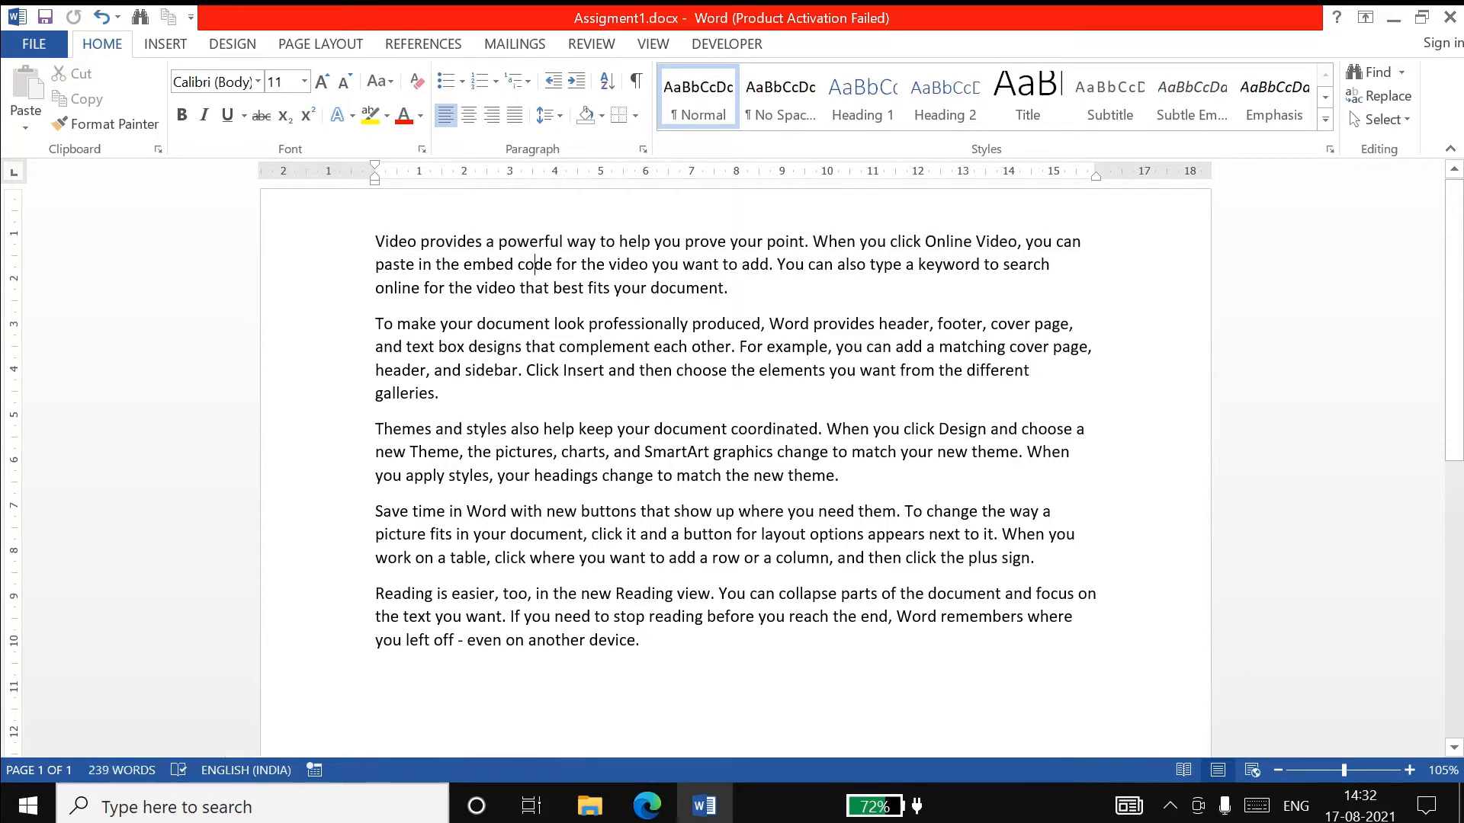
{"action": "left_click", "coordinate": [293, 253]}
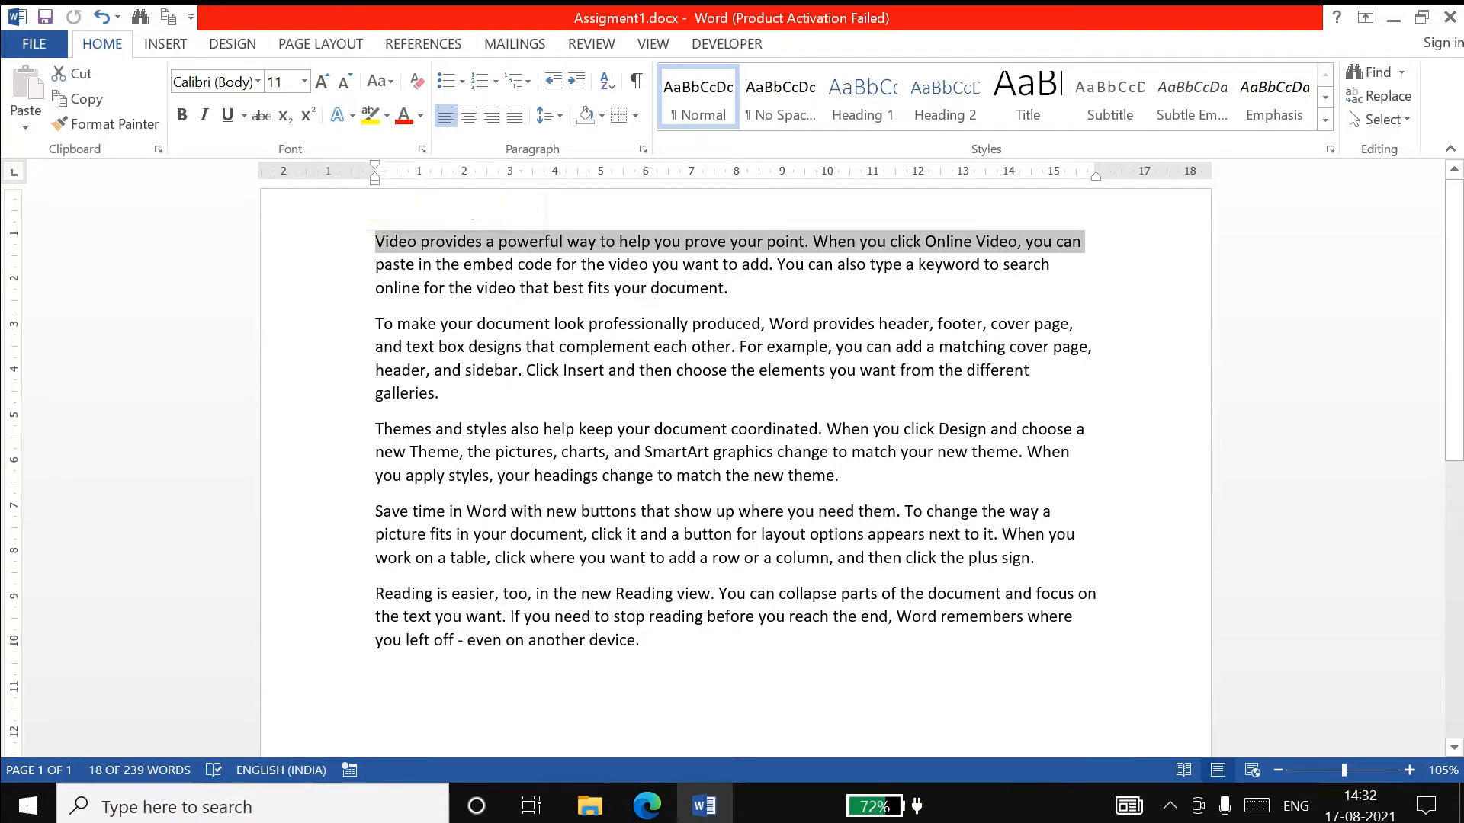
{"action": "left_click", "coordinate": [652, 266]}
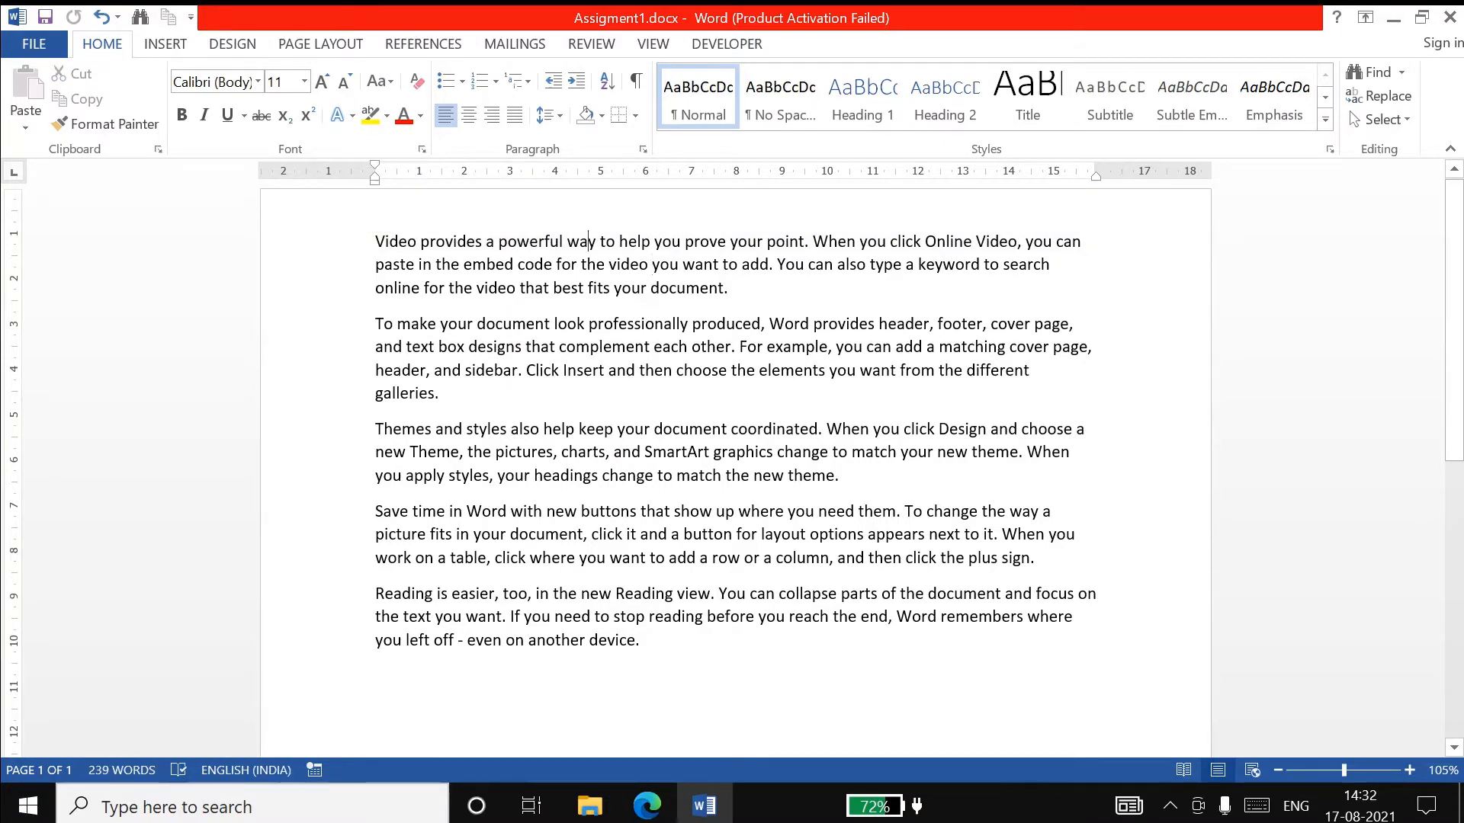
{"action": "left_click", "coordinate": [305, 246]}
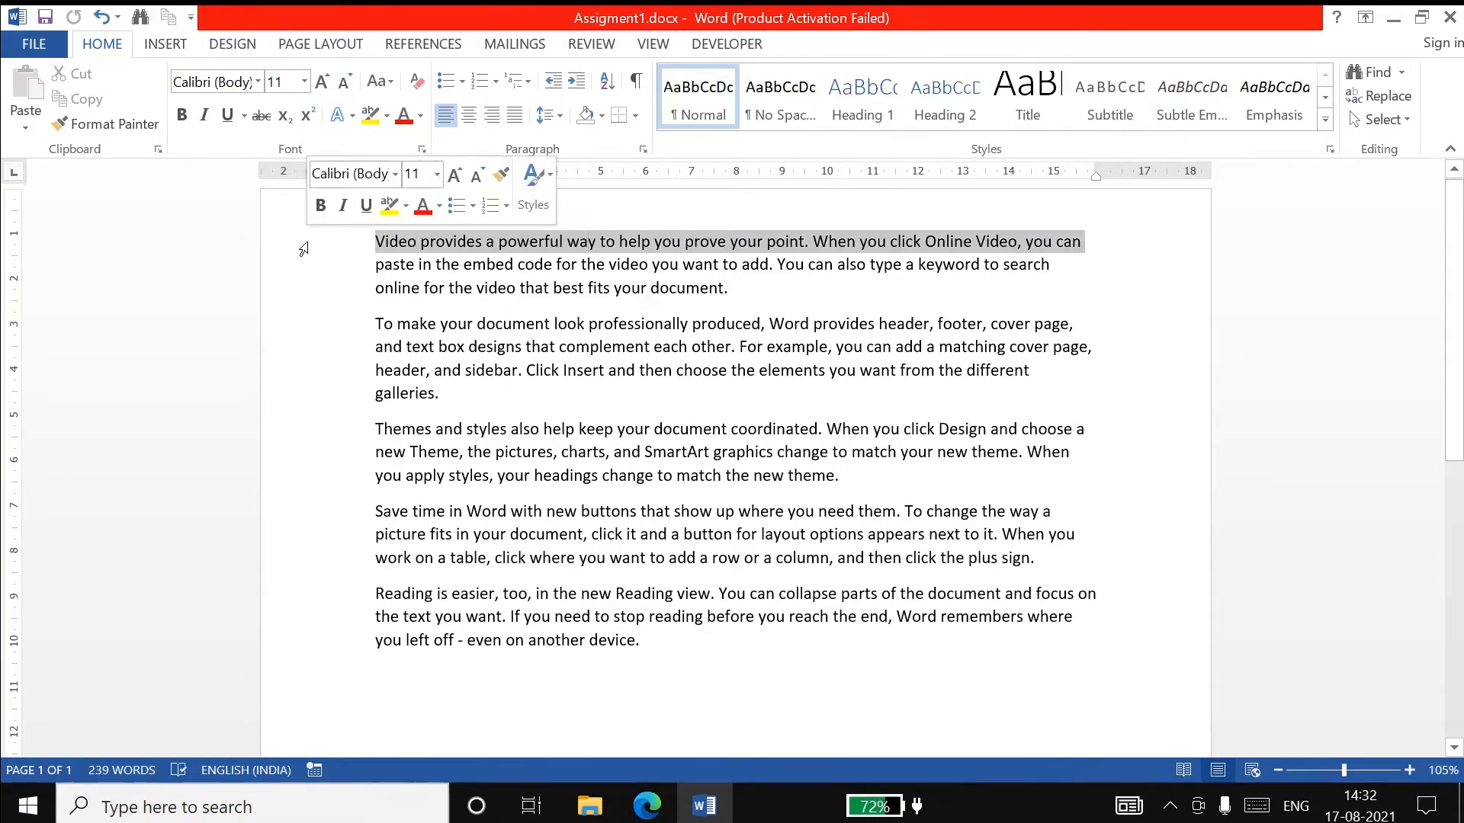
{"action": "left_click", "coordinate": [738, 265]}
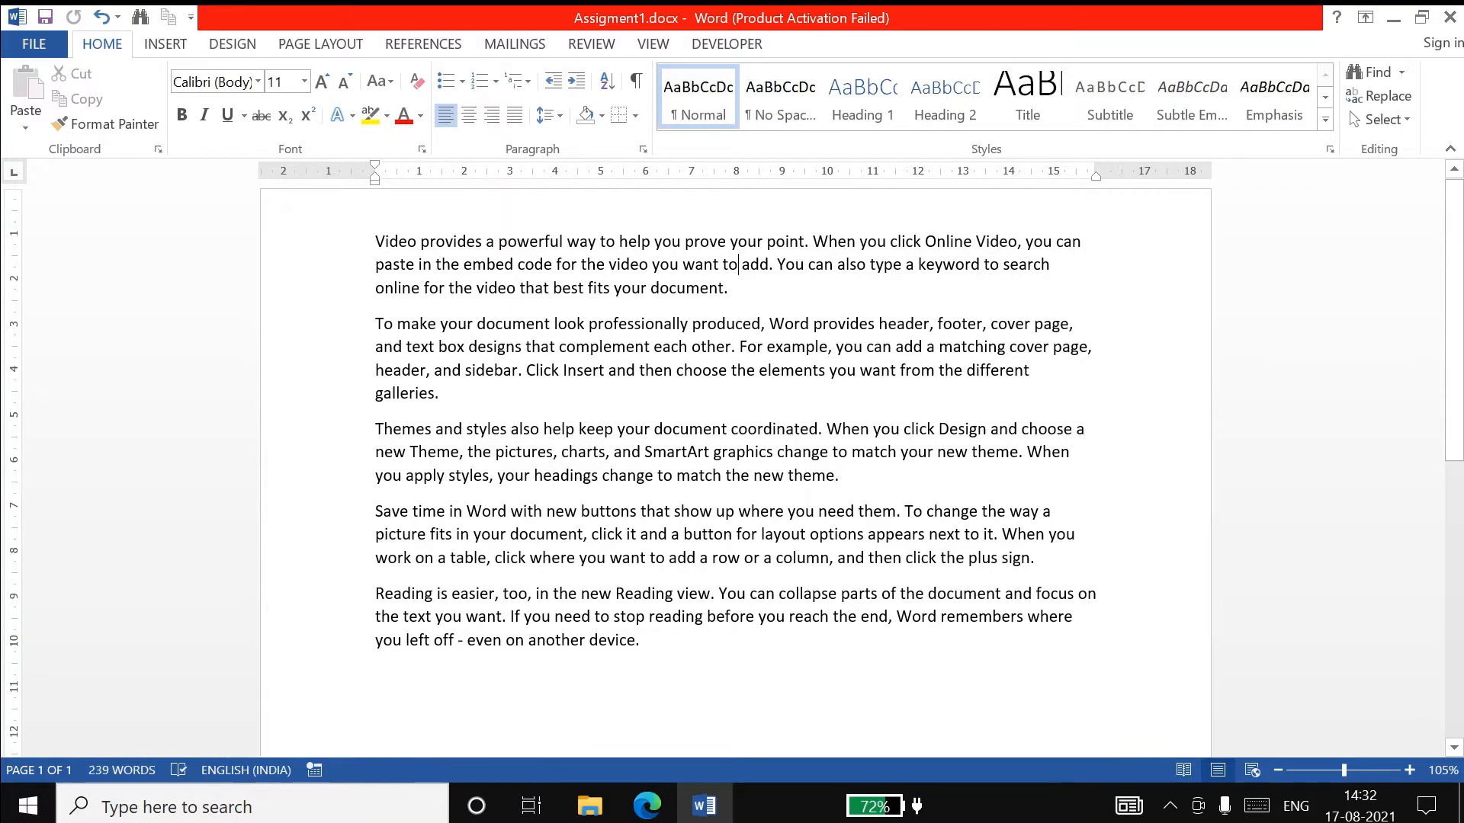
Select all lines of the first two paragraphs and clear the selection
{"action": "left_click", "coordinate": [304, 250]}
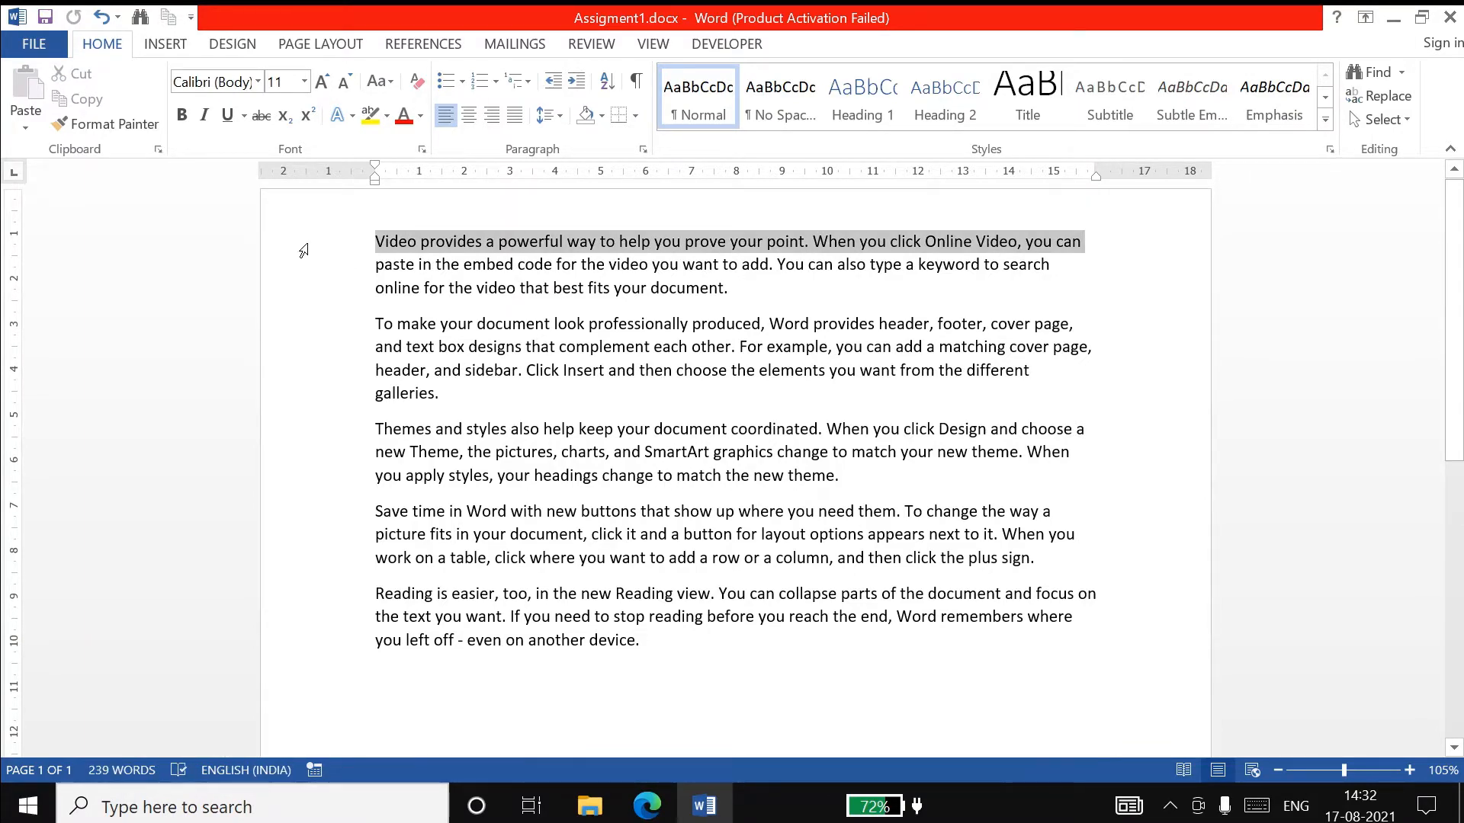
{"action": "left_click_drag", "start_coordinate": [303, 250], "coordinate": [318, 420]}
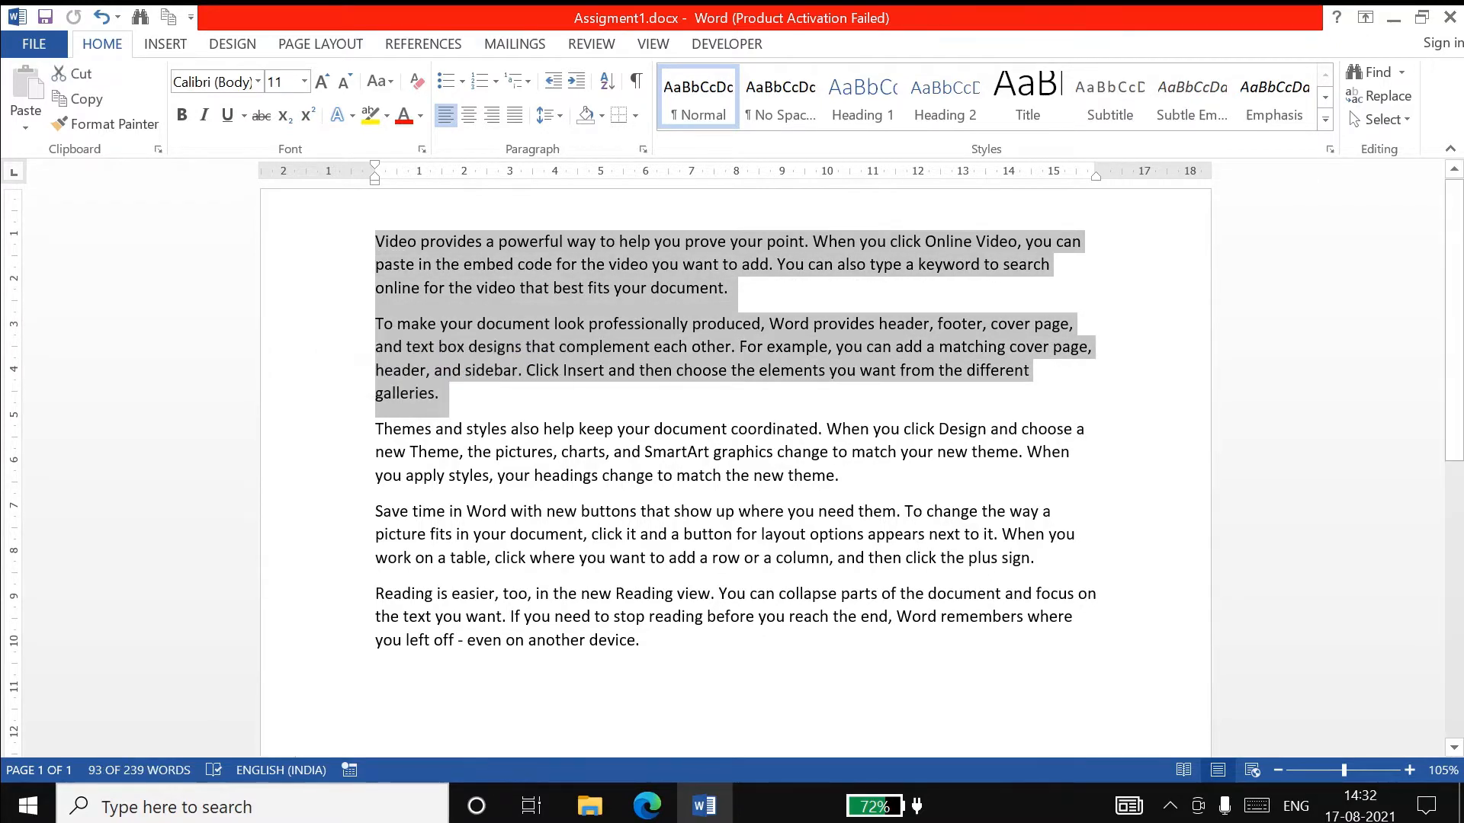
{"action": "left_click", "coordinate": [373, 203]}
{"action": "left_click_drag", "start_coordinate": [319, 248], "coordinate": [318, 408]}
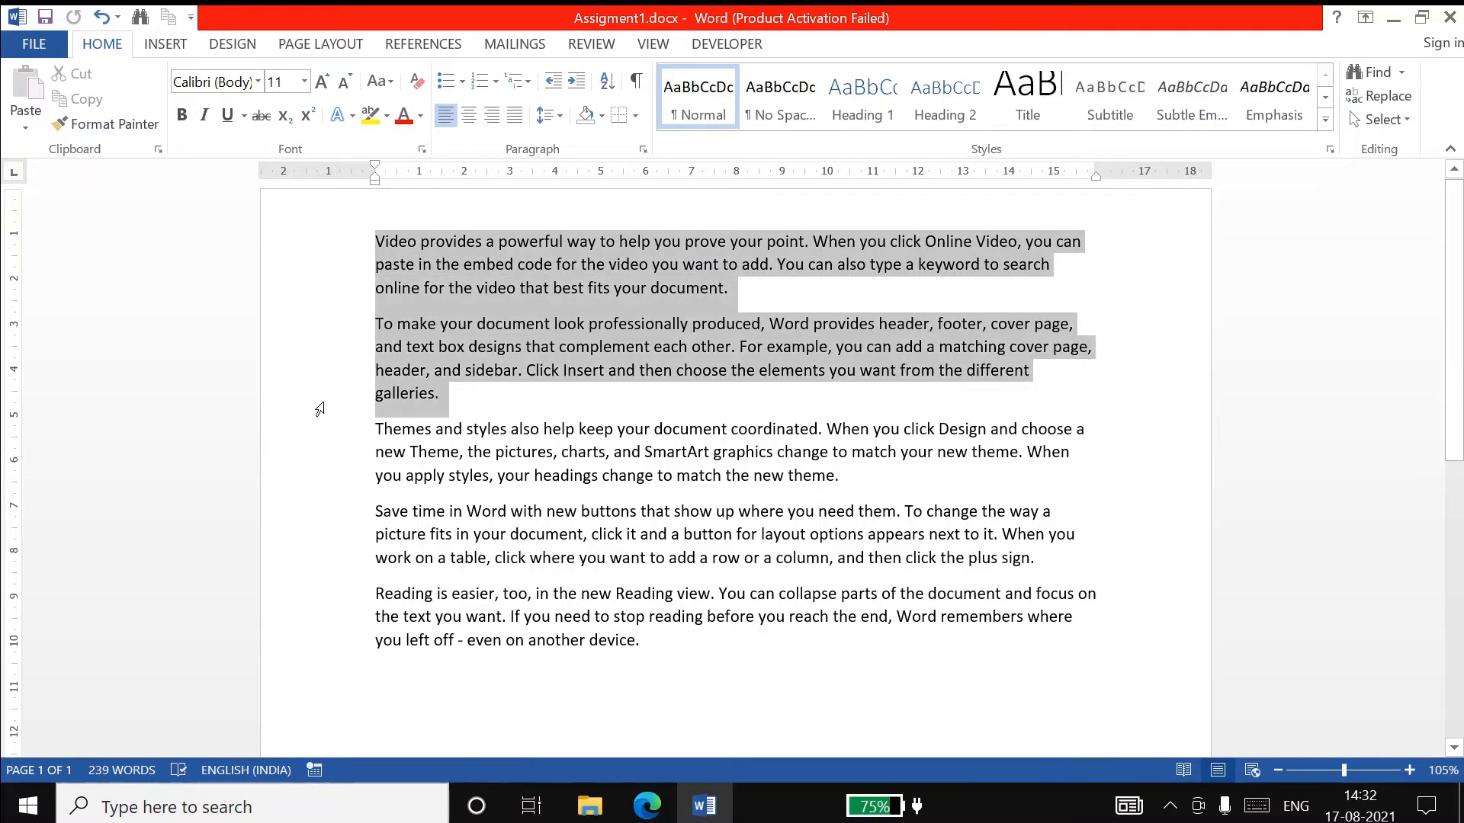
{"action": "left_click", "coordinate": [560, 245]}
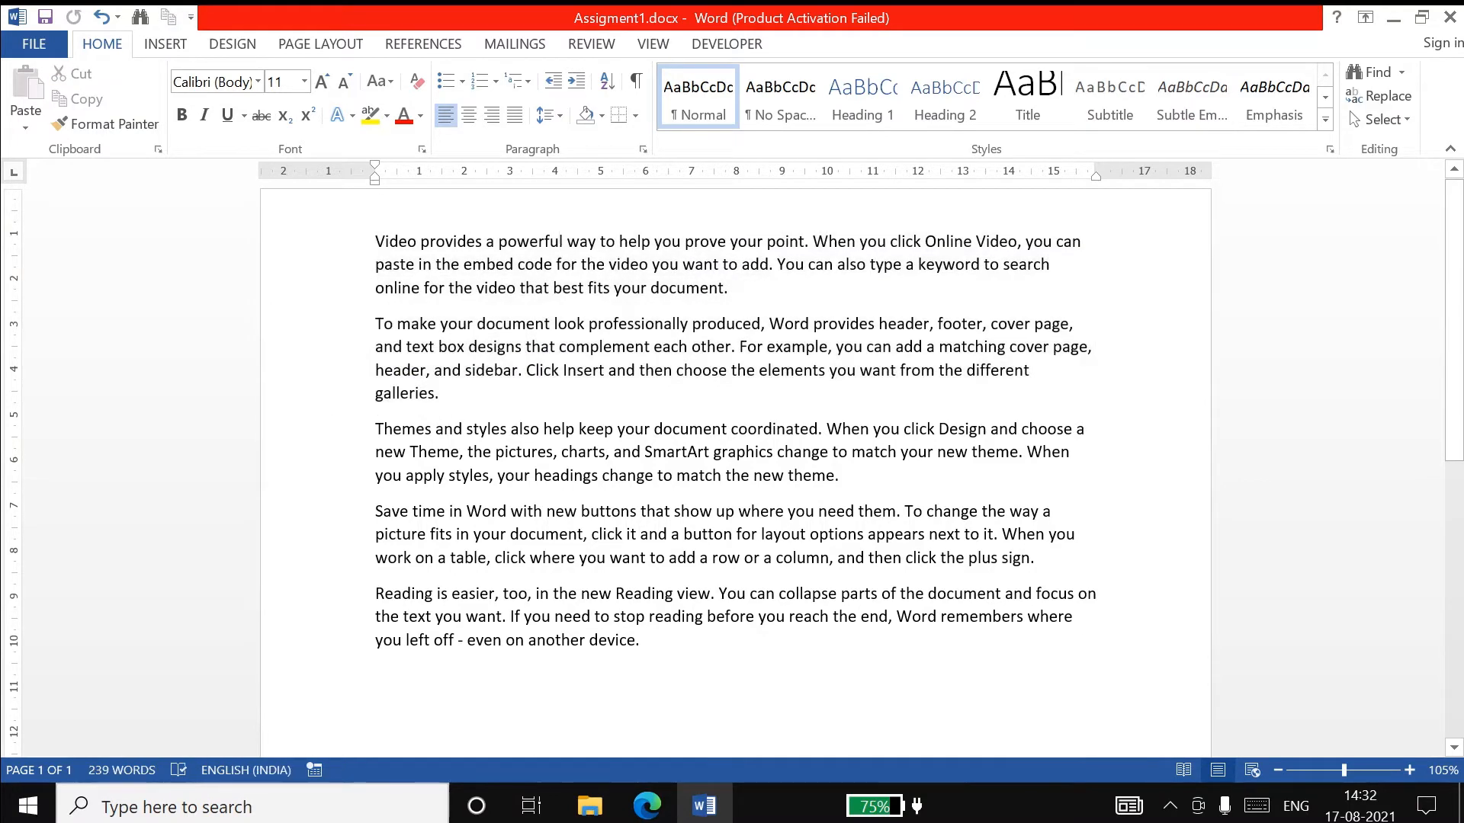
Select the word "powerful" again and return the cursor to the first line without a selection
{"action": "double_click", "coordinate": [560, 245]}
{"action": "left_click", "coordinate": [615, 287]}
{"action": "left_click", "coordinate": [638, 242]}
{"action": "key", "text": "ctrl+Right"}
Select the first line, followed by the lines down to the end of the second paragraph, and clear the selection
{"action": "left_click", "coordinate": [297, 254]}
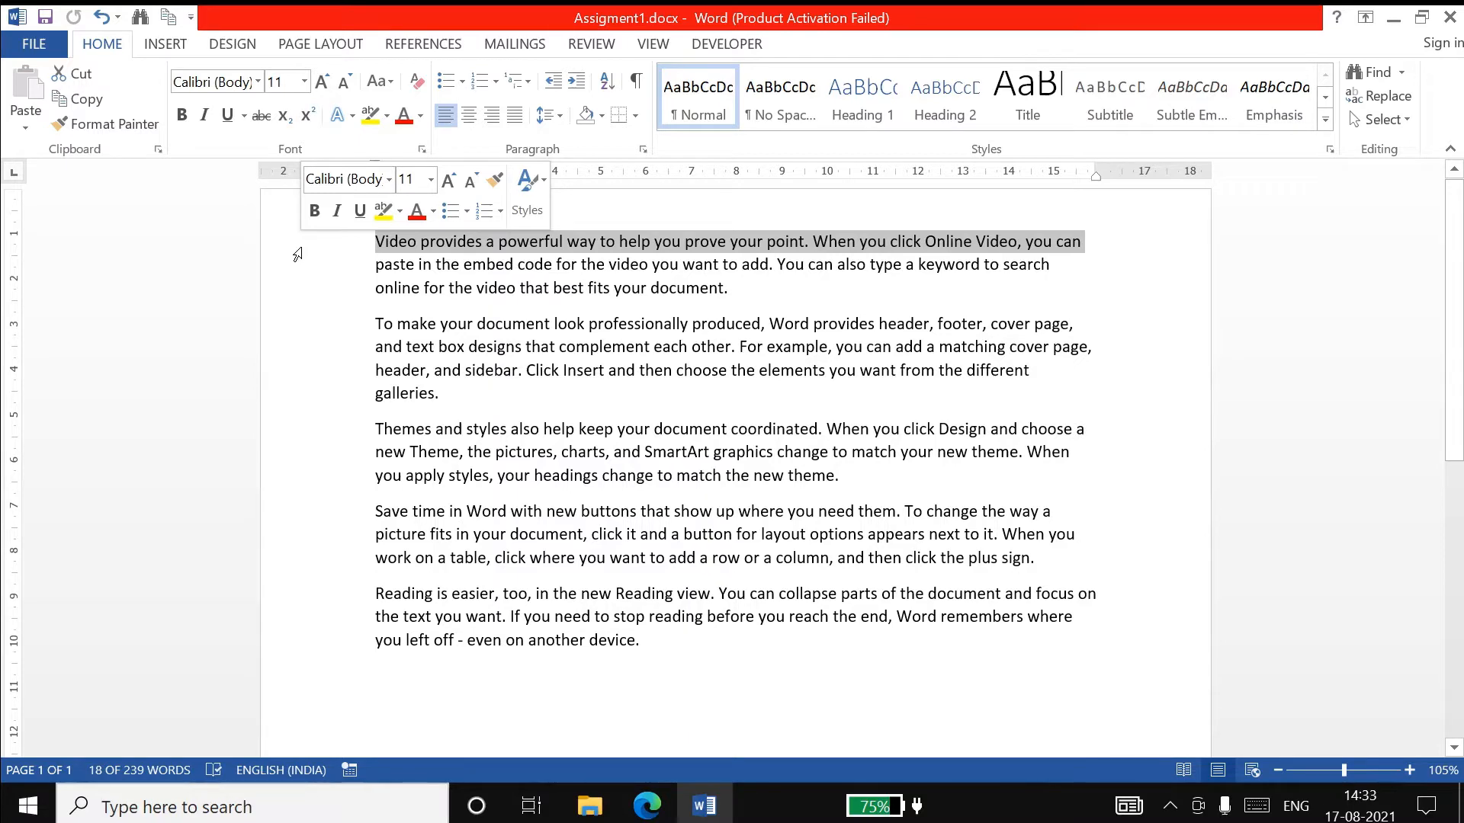
{"action": "left_click_drag", "start_coordinate": [299, 272], "coordinate": [291, 398]}
{"action": "left_click", "coordinate": [597, 345]}
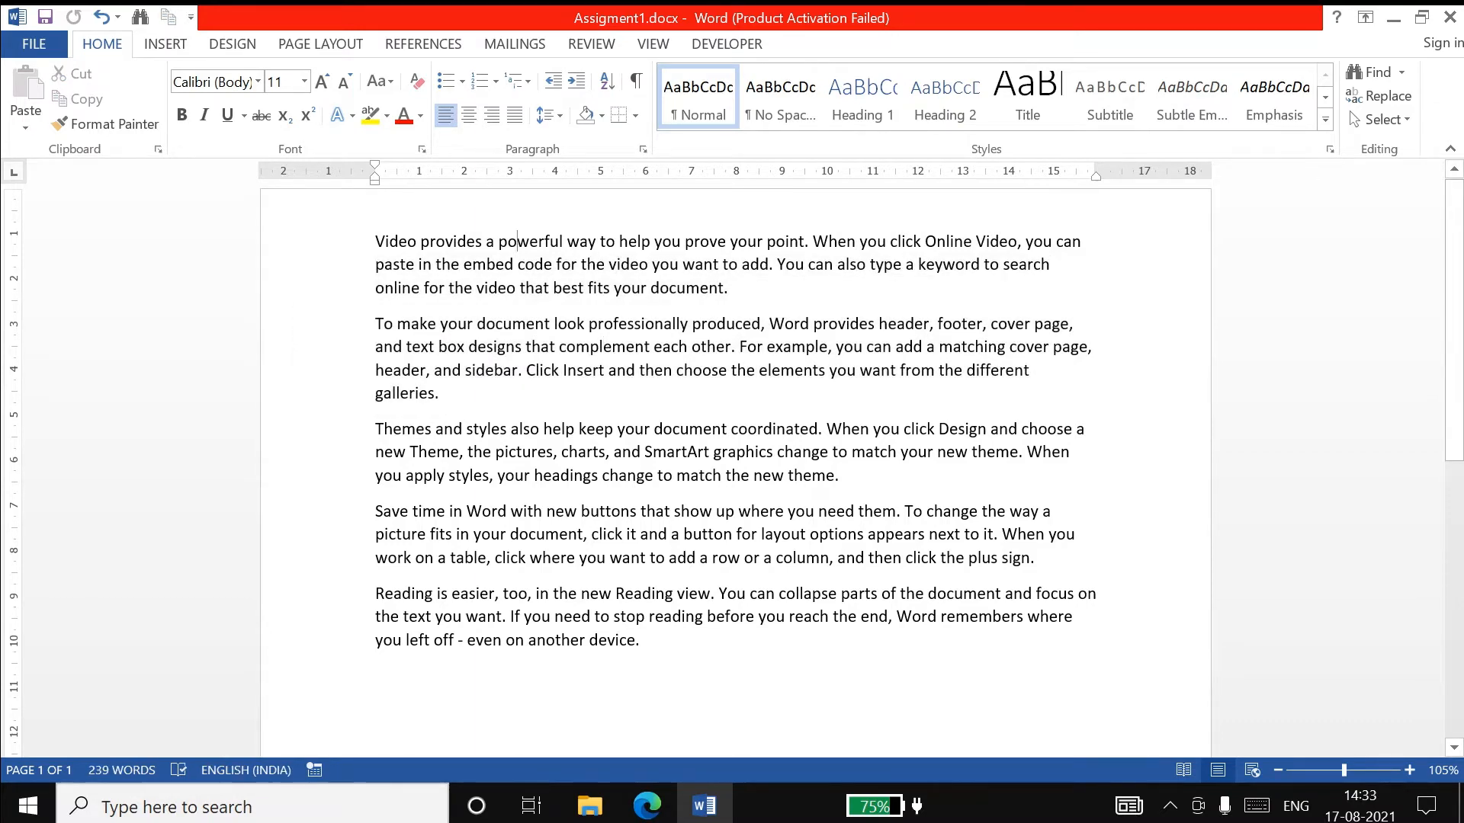
Select the single words "powerful" and "video" in the first paragraph, clearing each selection
{"action": "double_click", "coordinate": [528, 243]}
{"action": "left_click", "coordinate": [441, 393]}
{"action": "double_click", "coordinate": [630, 265]}
{"action": "left_click", "coordinate": [744, 235]}
Practise selecting part of the second paragraph from "document" to "footer" or "you can", clearing each selection
{"action": "left_click_drag", "start_coordinate": [476, 323], "coordinate": [984, 323]}
{"action": "left_click", "coordinate": [825, 370]}
{"action": "left_click_drag", "start_coordinate": [476, 324], "coordinate": [861, 347]}
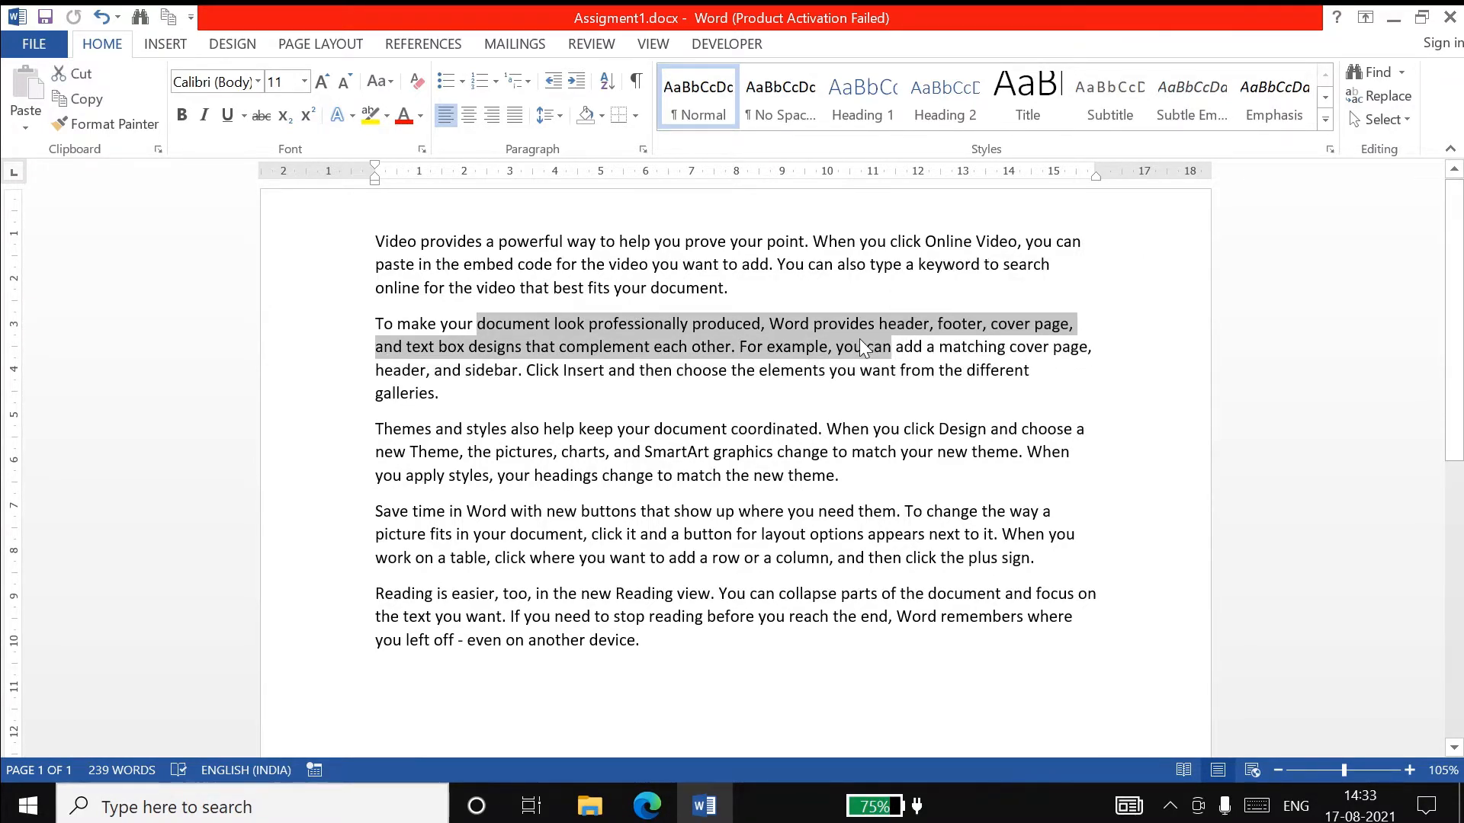
{"action": "left_click", "coordinate": [862, 347]}
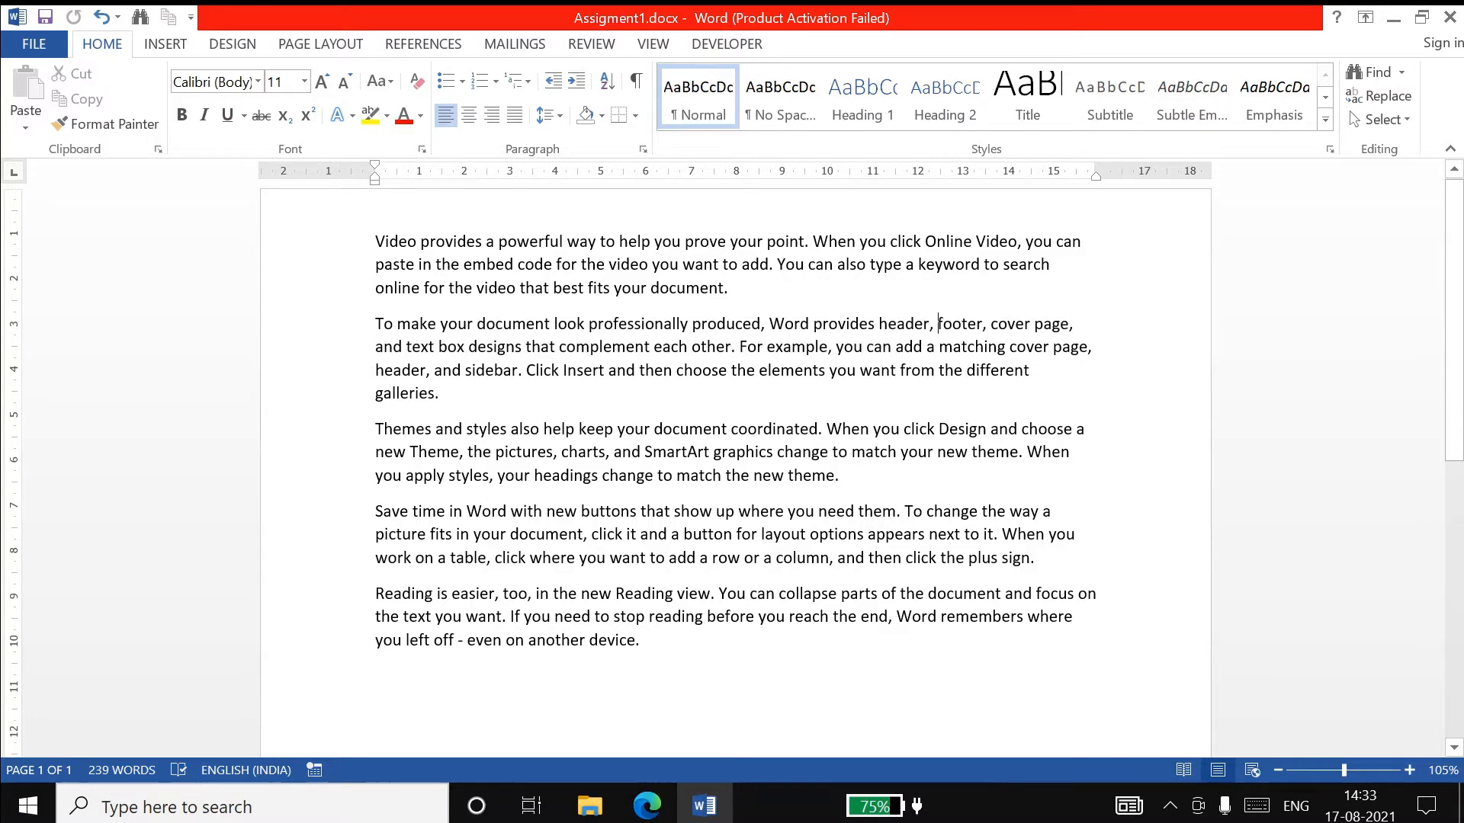
{"action": "left_click_drag", "start_coordinate": [477, 323], "coordinate": [736, 347]}
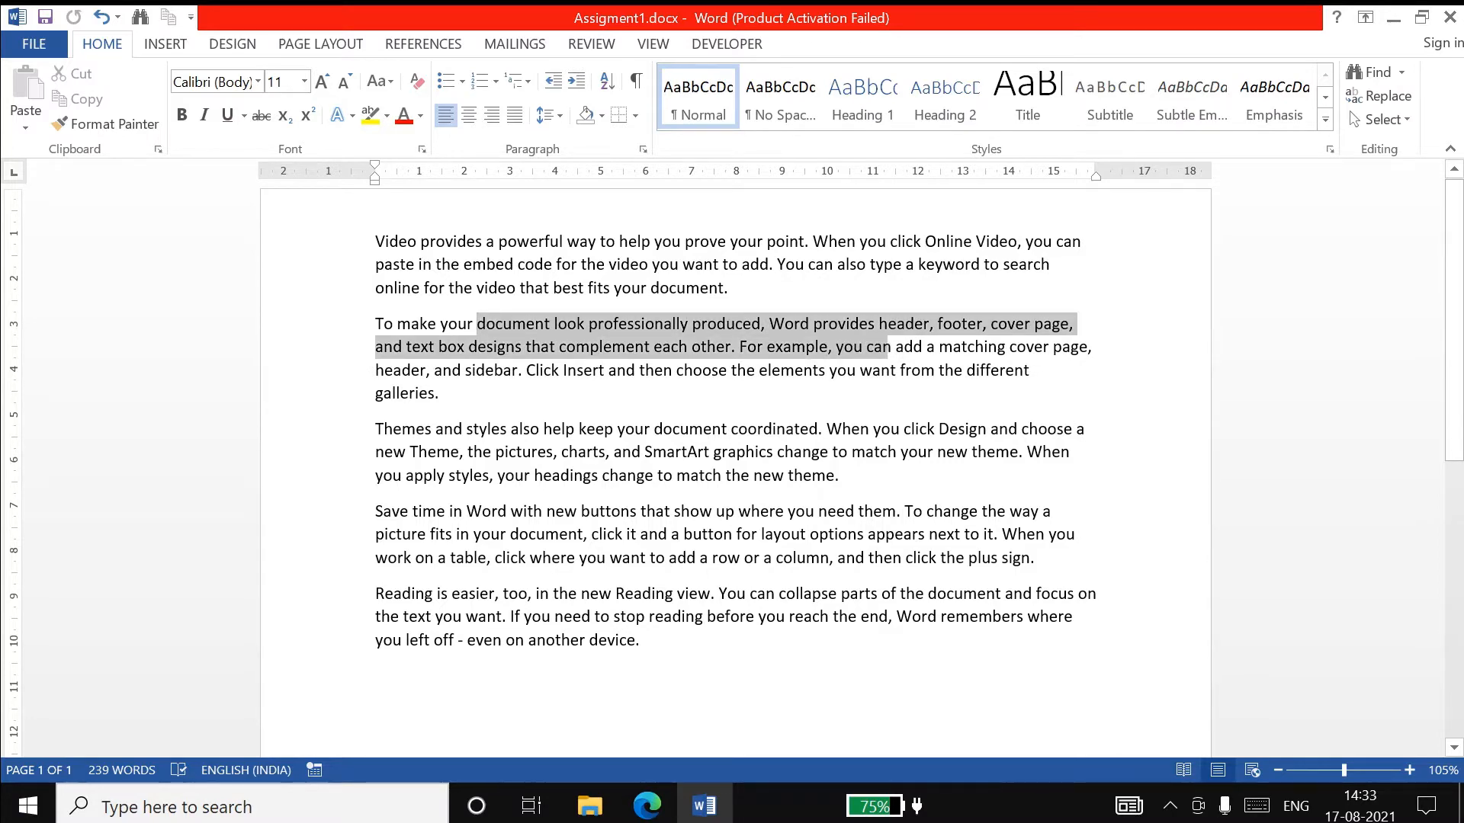
{"action": "left_click", "coordinate": [816, 347]}
{"action": "left_click_drag", "start_coordinate": [981, 324], "coordinate": [476, 323]}
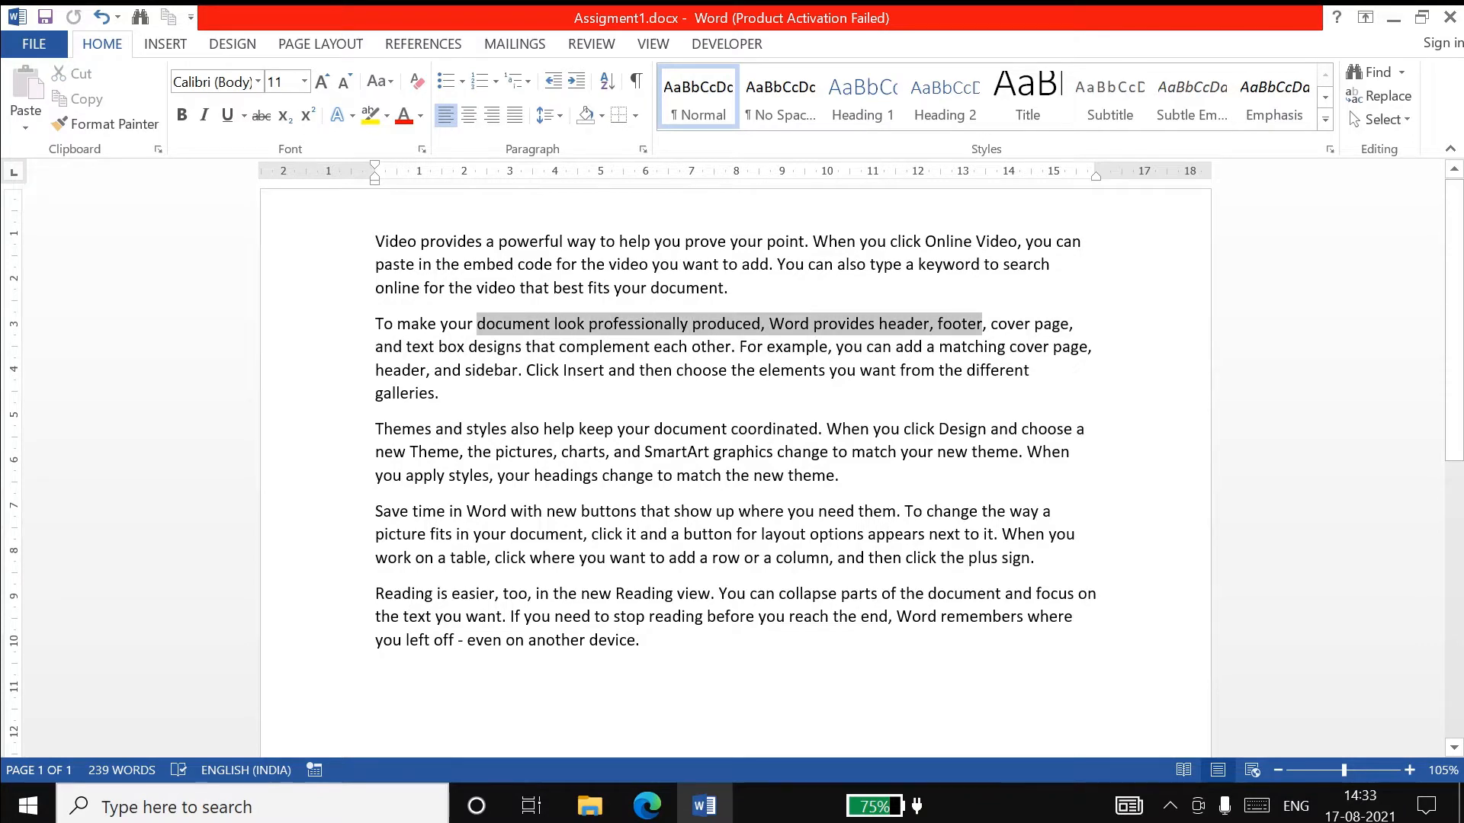
{"action": "left_click", "coordinate": [672, 349]}
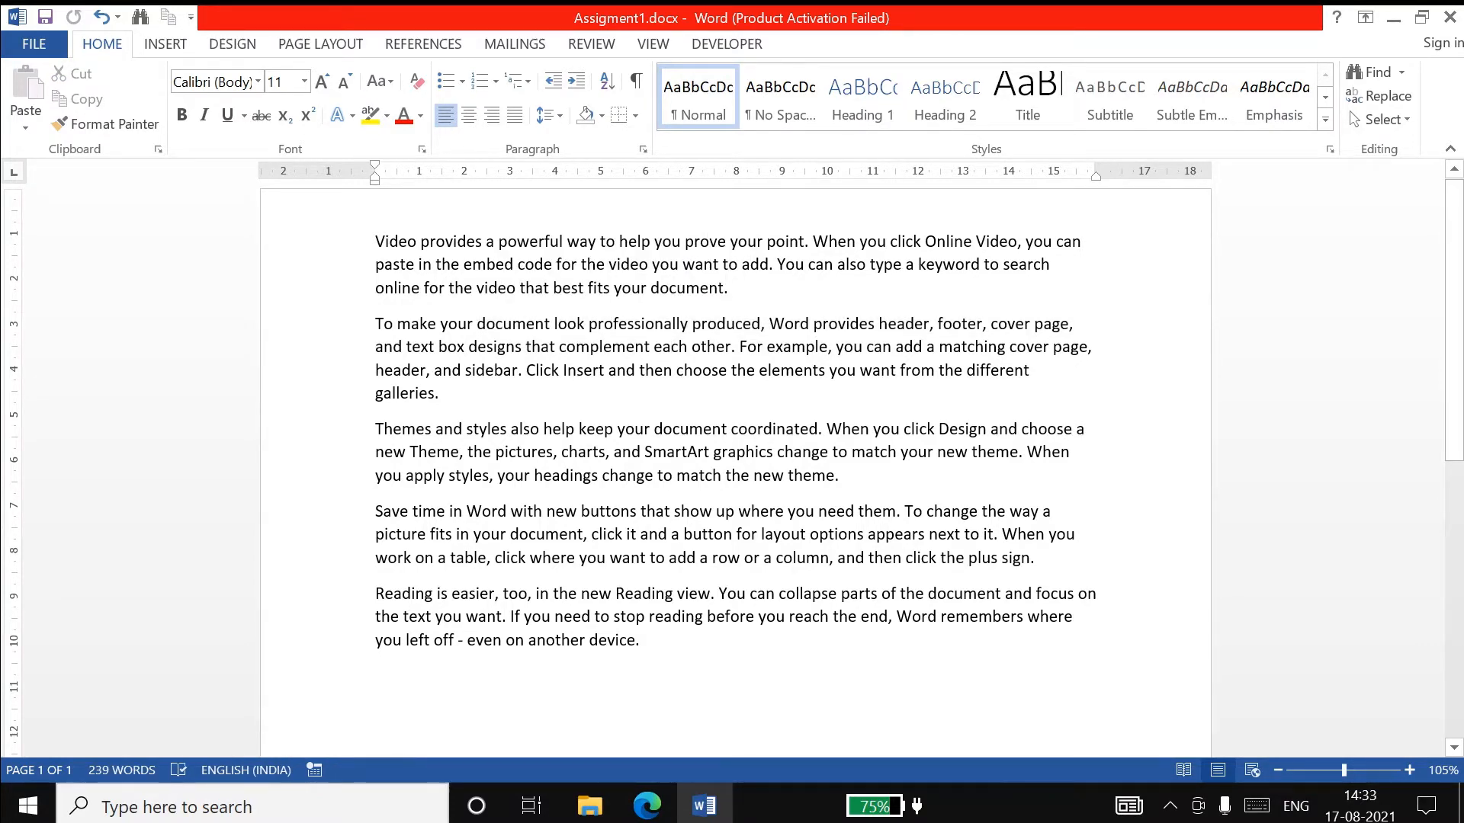
Select the word "document" and the passage from "To make" to "you can" in the second paragraph, clearing each selection
{"action": "double_click", "coordinate": [510, 325]}
{"action": "left_click", "coordinate": [644, 326]}
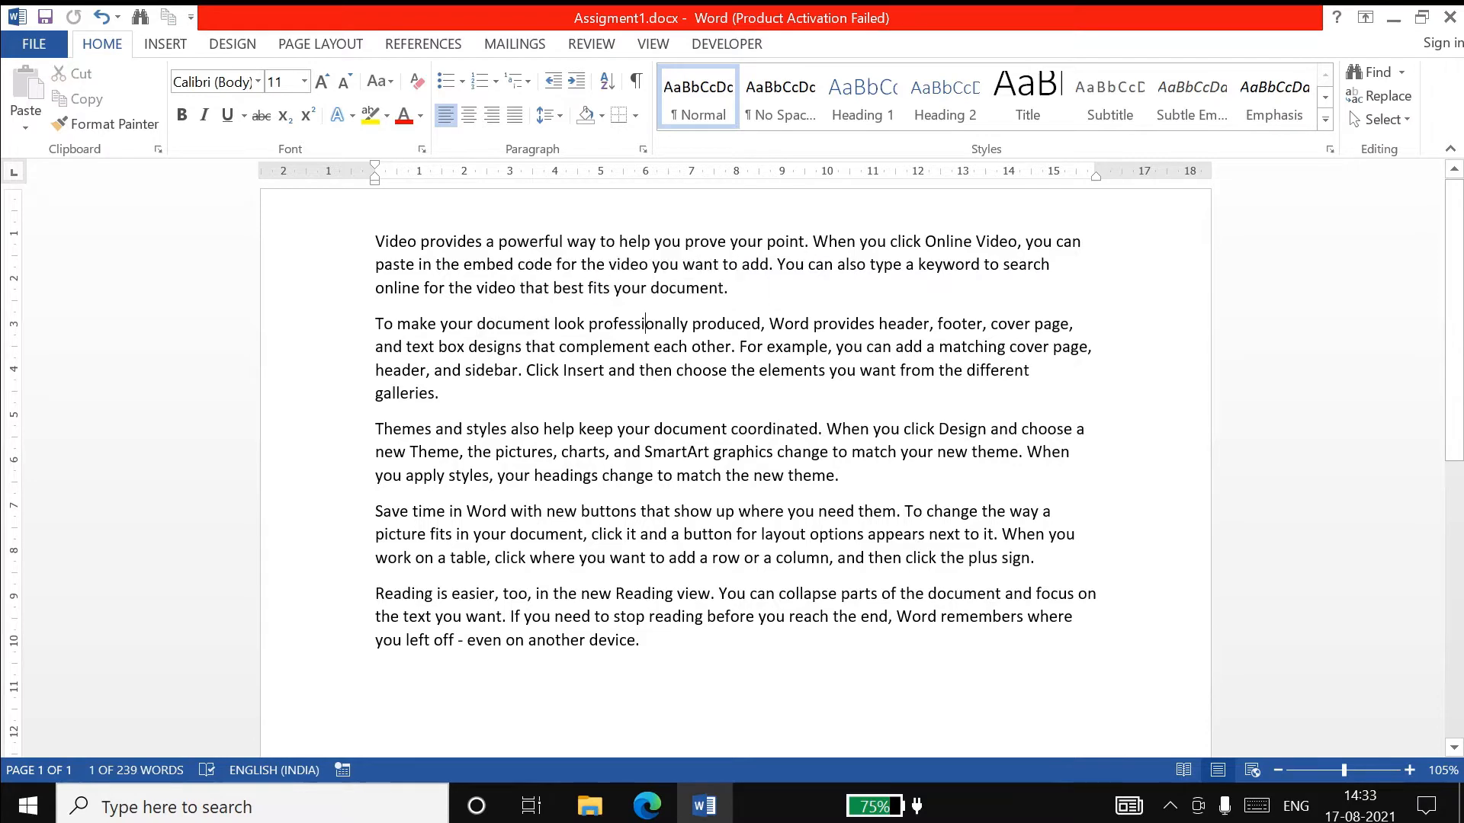
{"action": "left_click_drag", "start_coordinate": [377, 324], "coordinate": [874, 347]}
{"action": "left_click", "coordinate": [874, 347]}
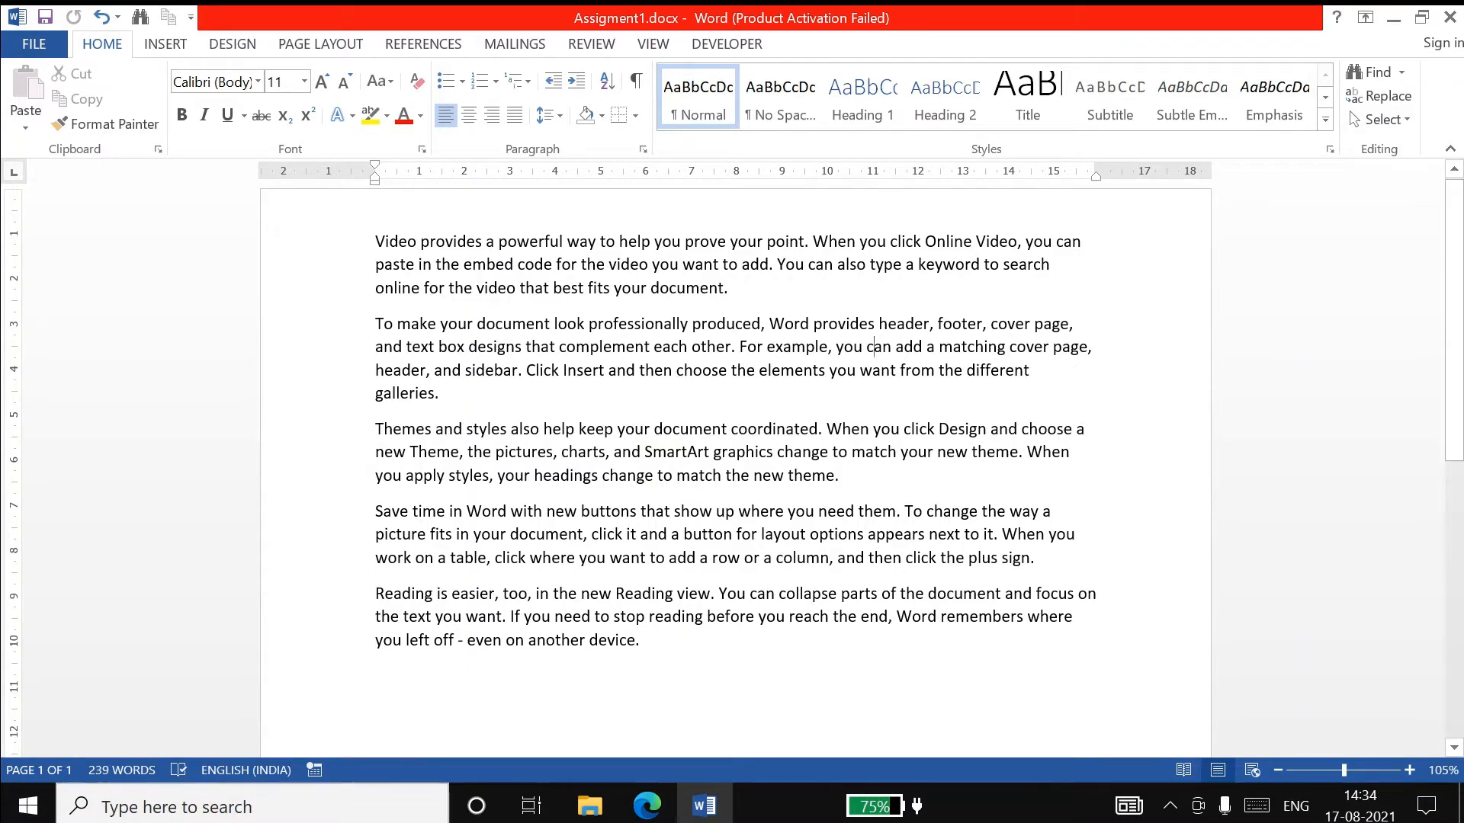
Select all the text in the document and clear the selection
{"action": "left_click", "coordinate": [1380, 116]}
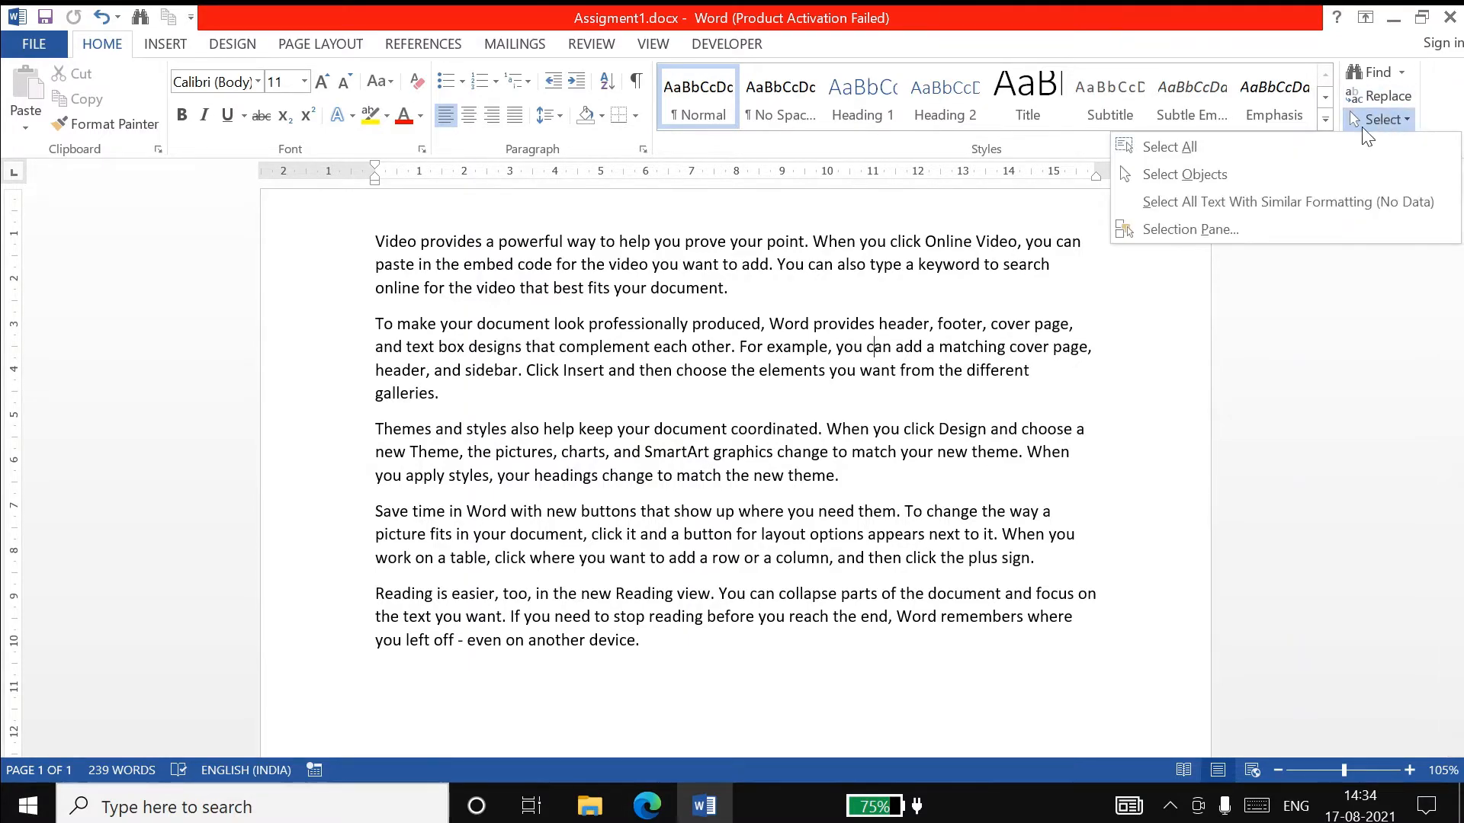
{"action": "left_click", "coordinate": [1279, 140]}
{"action": "left_click", "coordinate": [588, 288]}
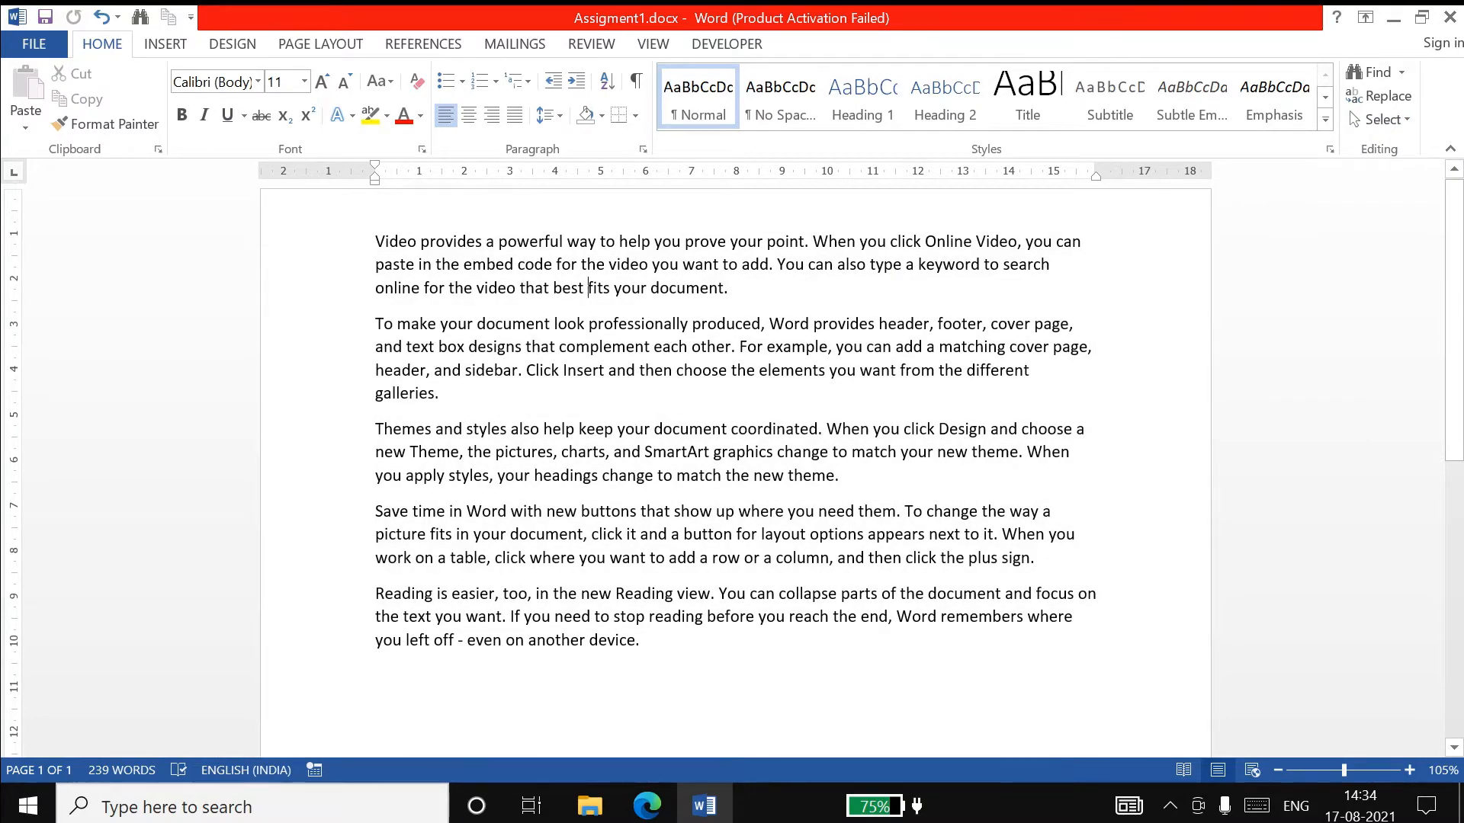
{"action": "key", "text": "ctrl+a"}
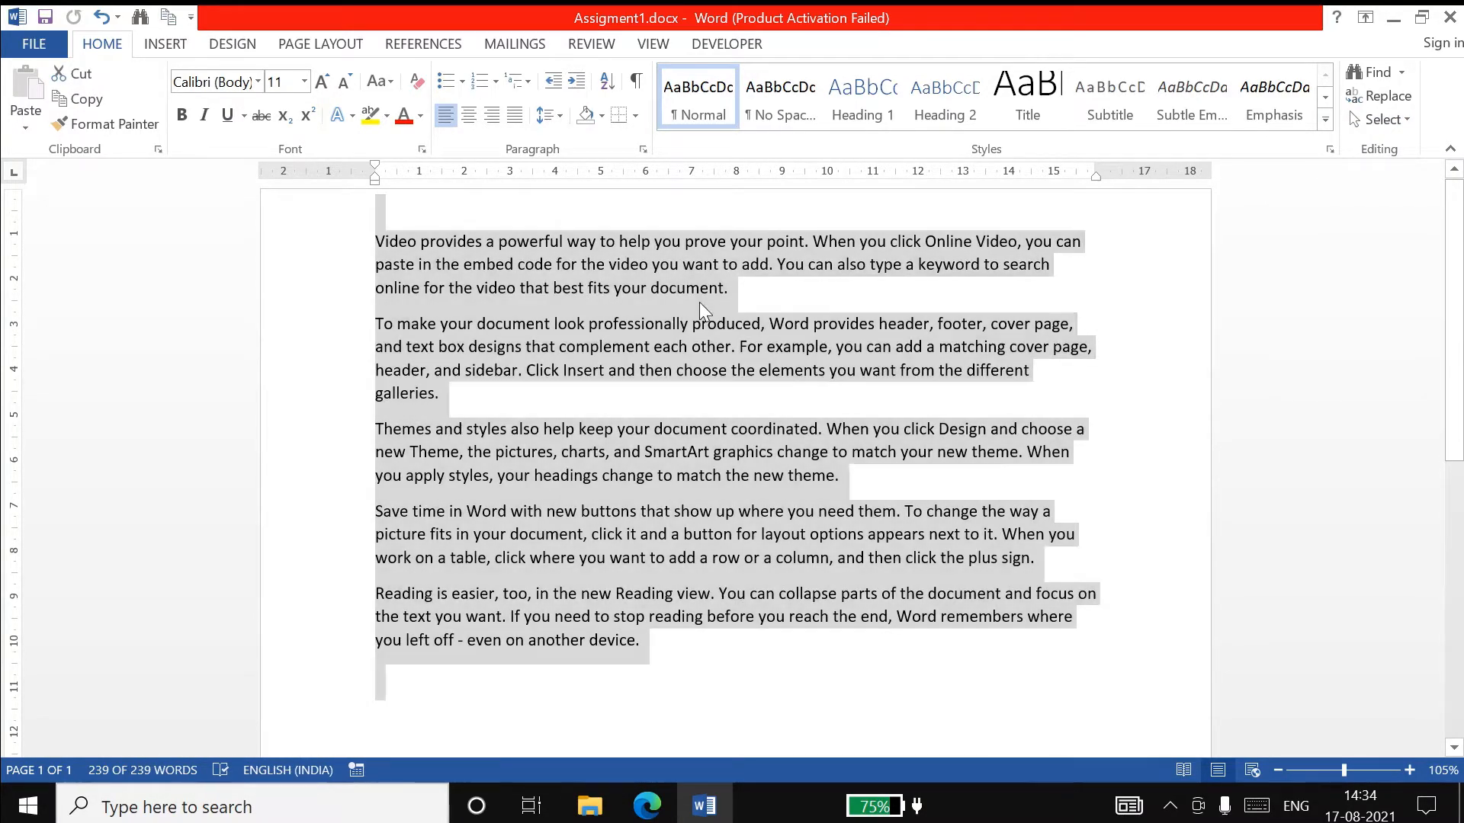
{"action": "left_click", "coordinate": [699, 303]}
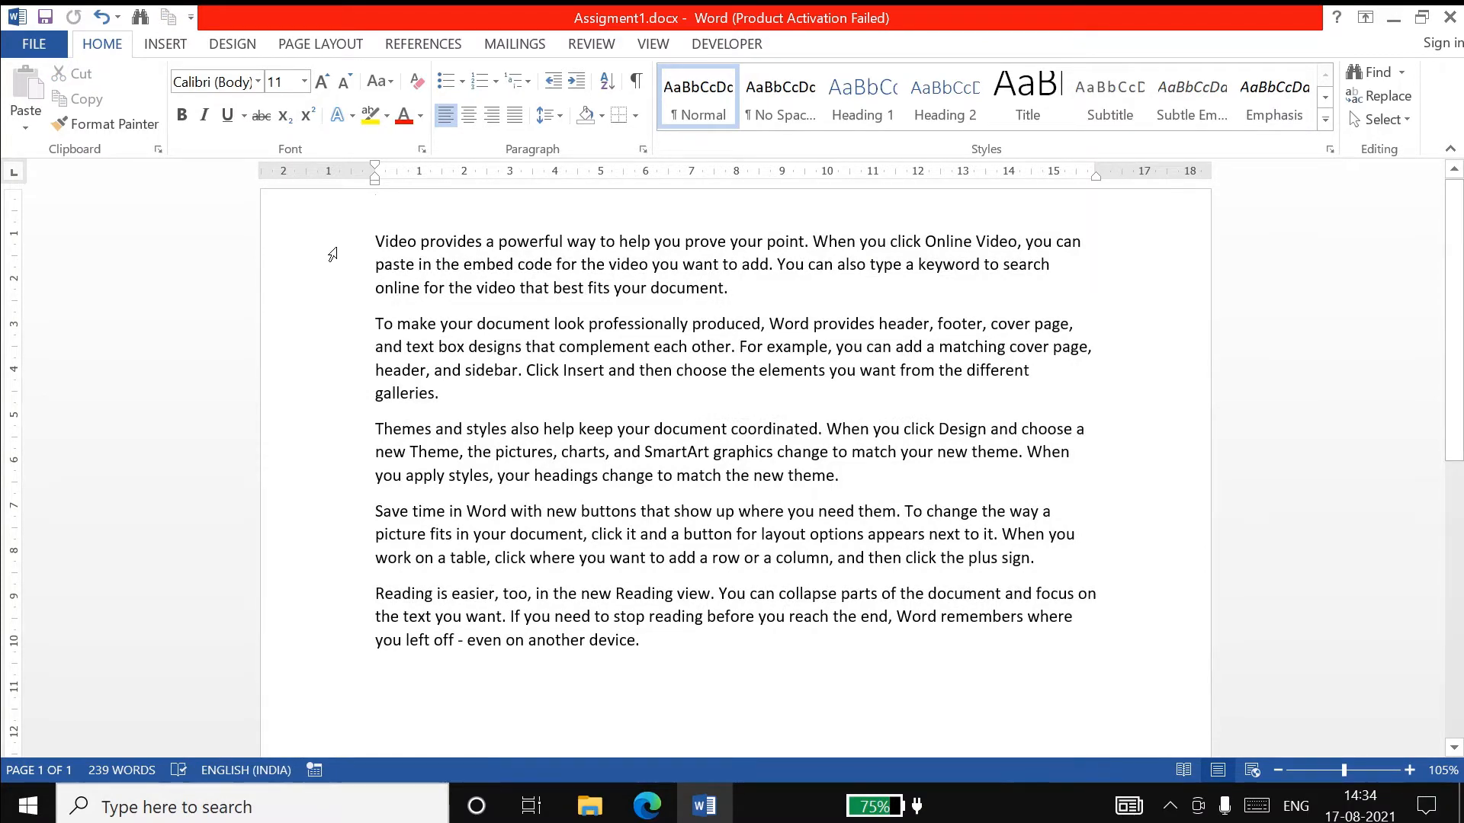
Select all five paragraphs by whole lines, select only the word "powerful" instead, and clear the selection
{"action": "left_click_drag", "start_coordinate": [317, 247], "coordinate": [296, 654]}
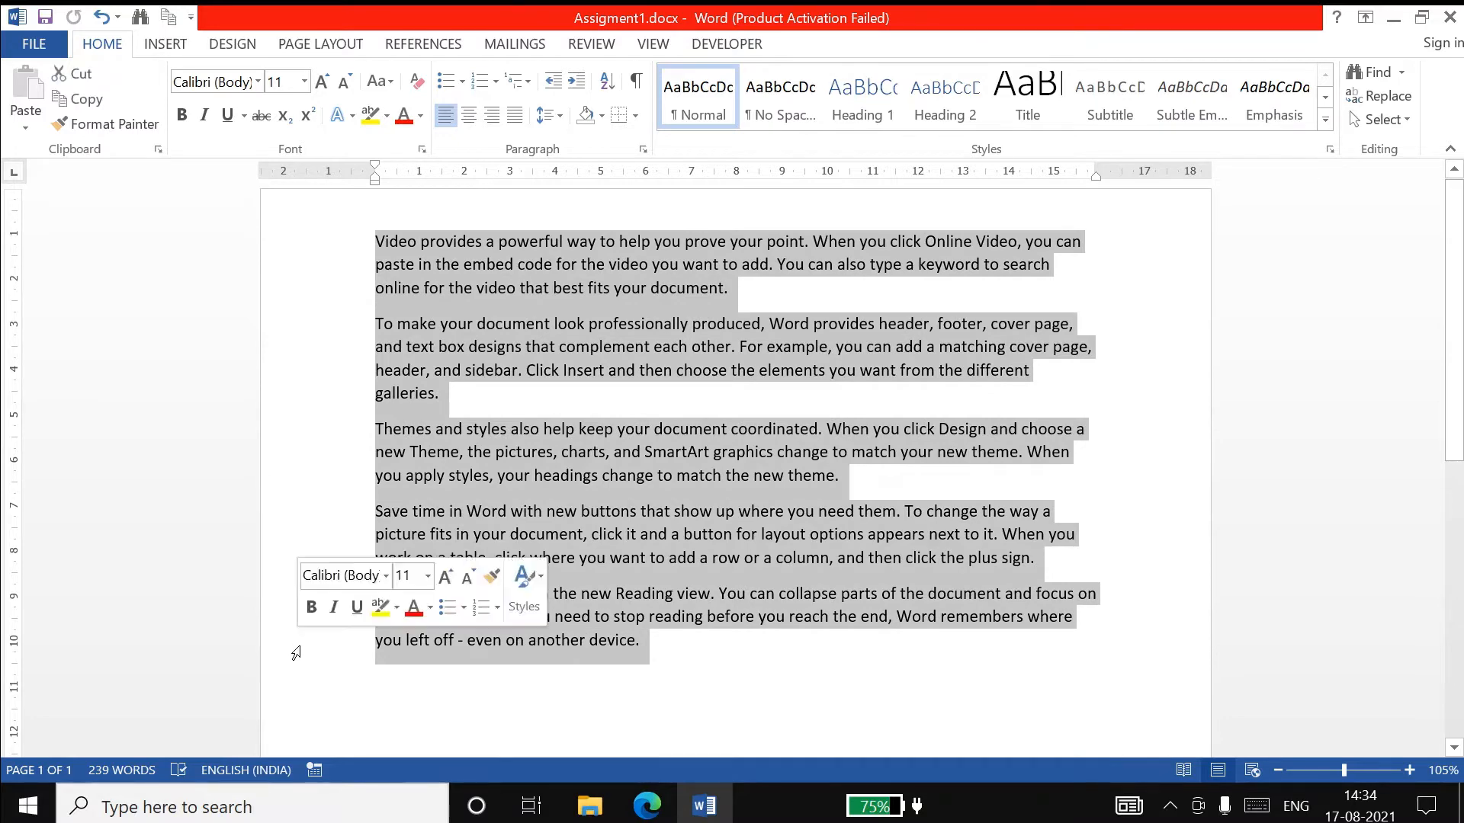
{"action": "left_click", "coordinate": [488, 274]}
{"action": "double_click", "coordinate": [531, 241]}
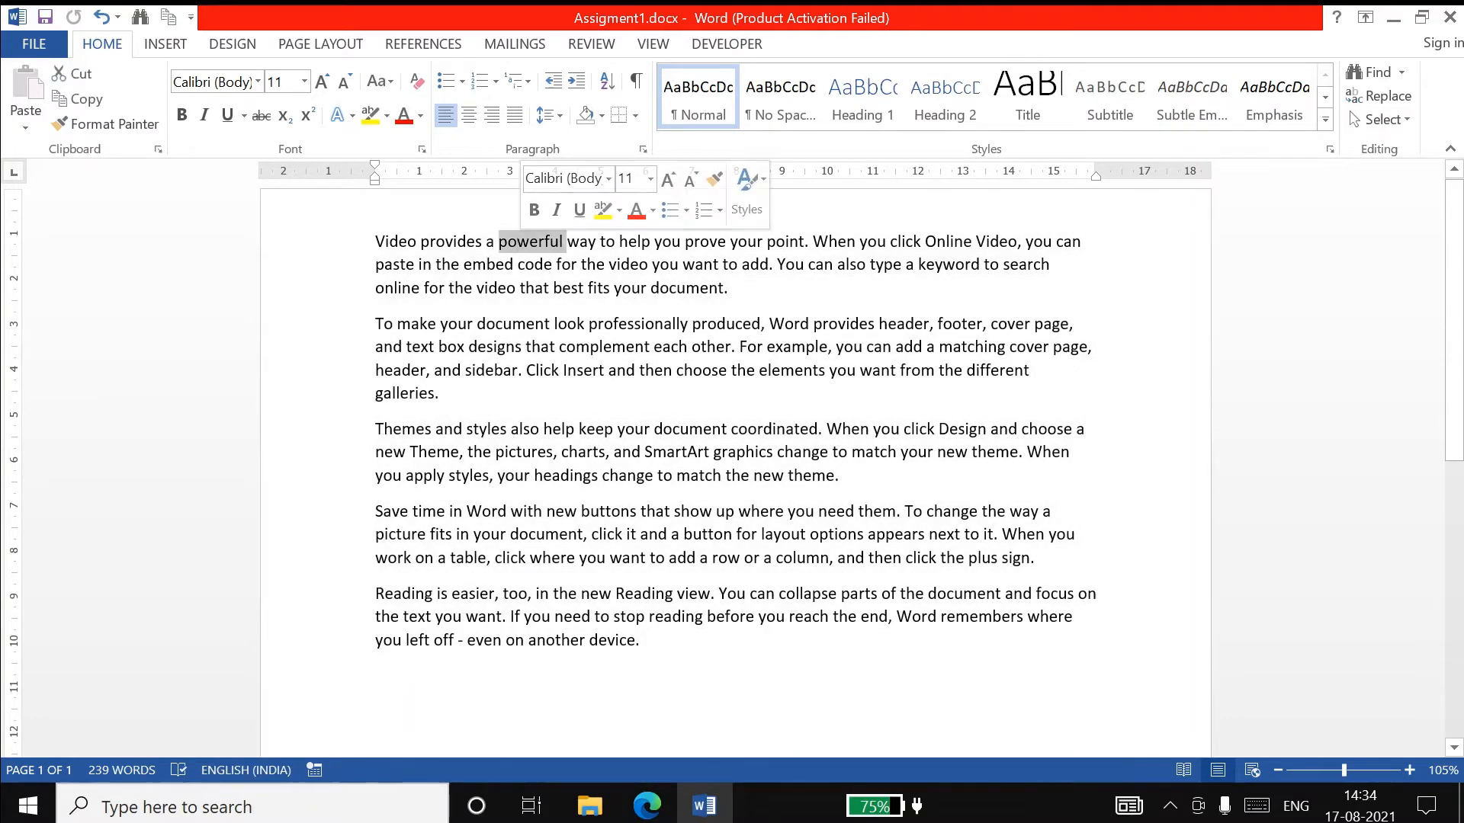
{"action": "left_click", "coordinate": [585, 288]}
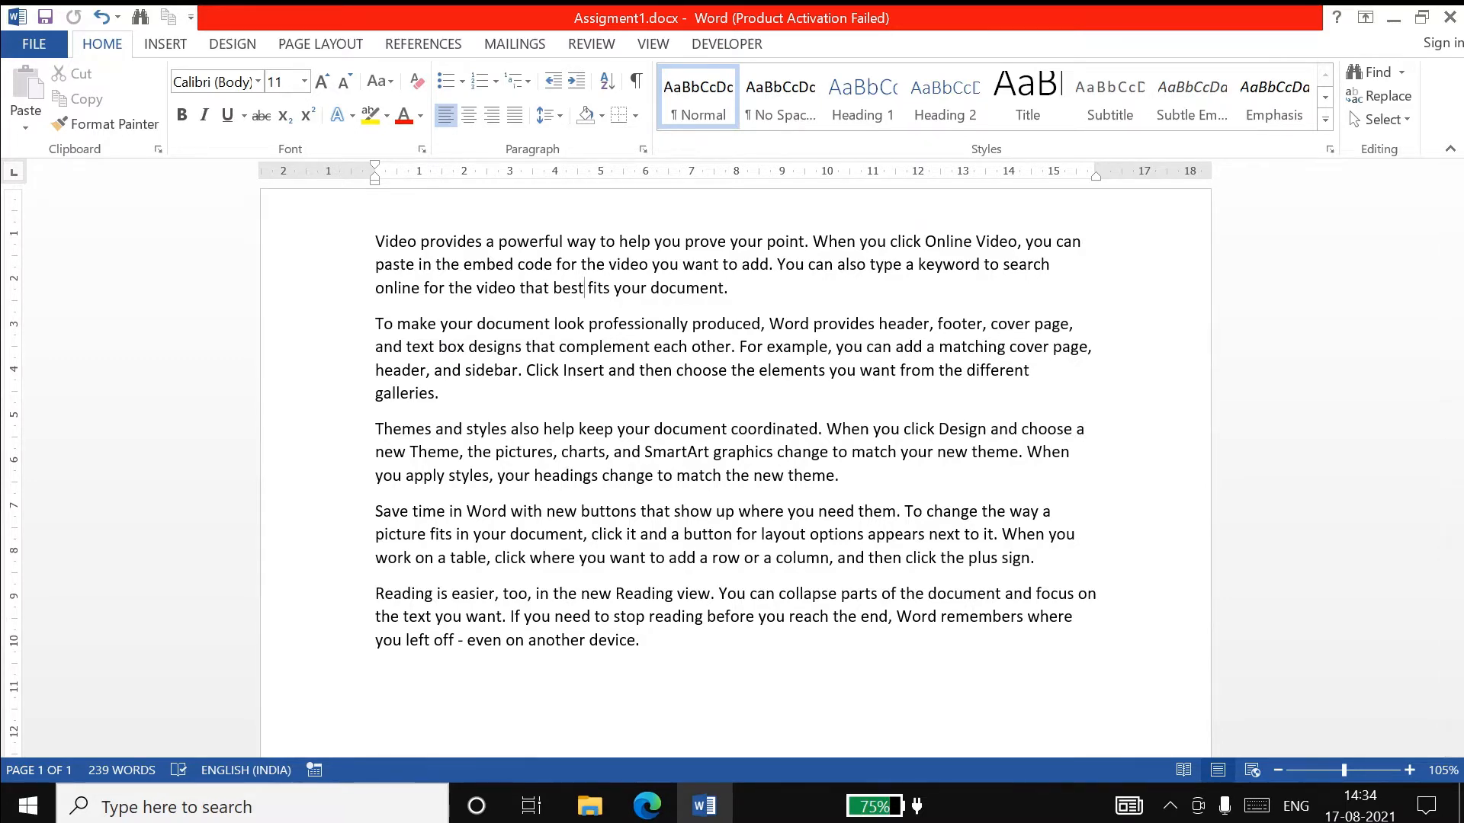
{"action": "left_click", "coordinate": [618, 324]}
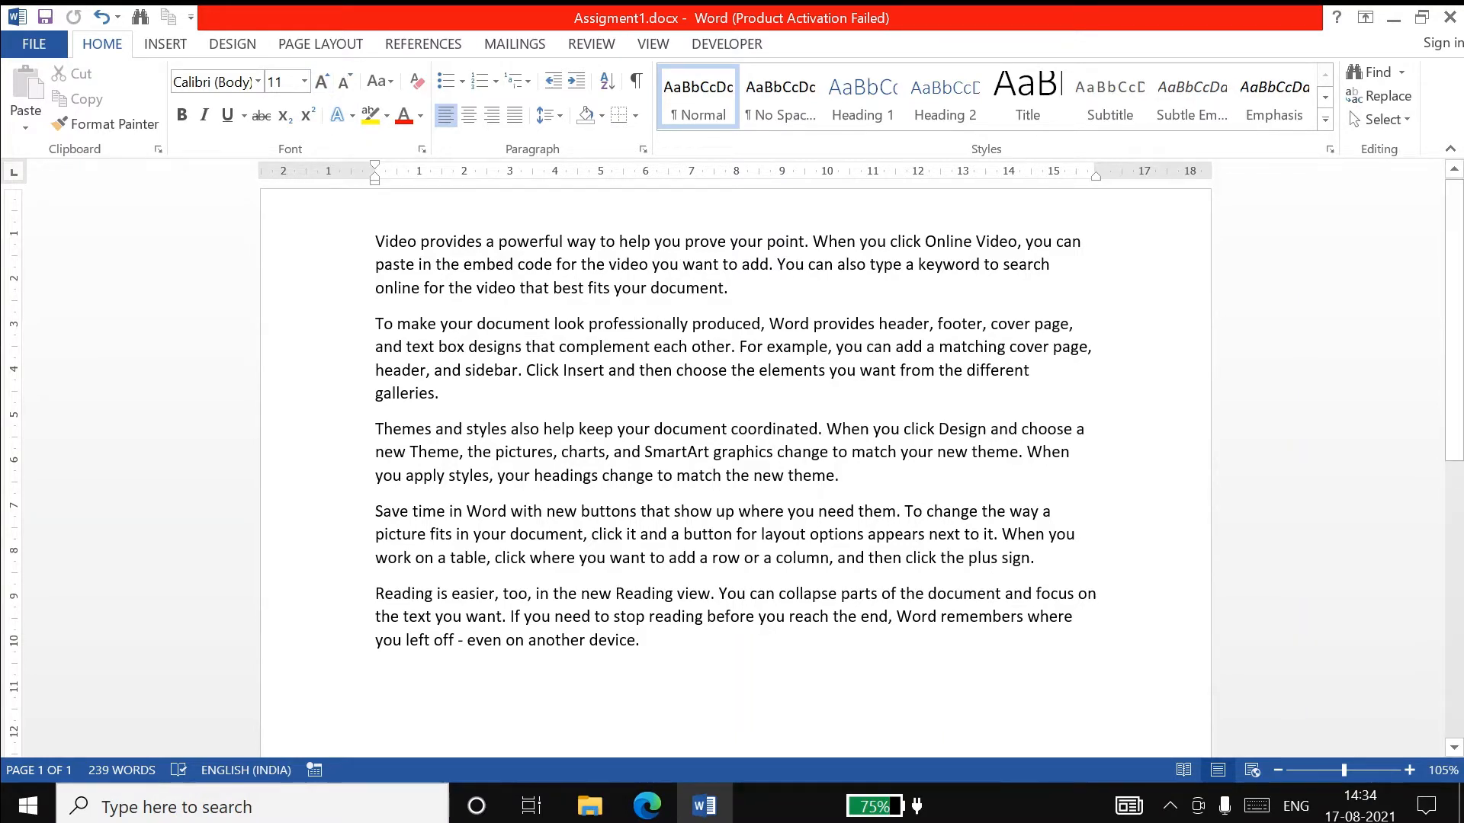
Select the word "your" in the third line and several blocks of whole lines, clearing each selection
{"action": "double_click", "coordinate": [628, 288]}
{"action": "left_click", "coordinate": [440, 394]}
{"action": "left_click_drag", "start_coordinate": [326, 245], "coordinate": [300, 529]}
{"action": "left_click", "coordinate": [296, 328]}
{"action": "left_click", "coordinate": [467, 393]}
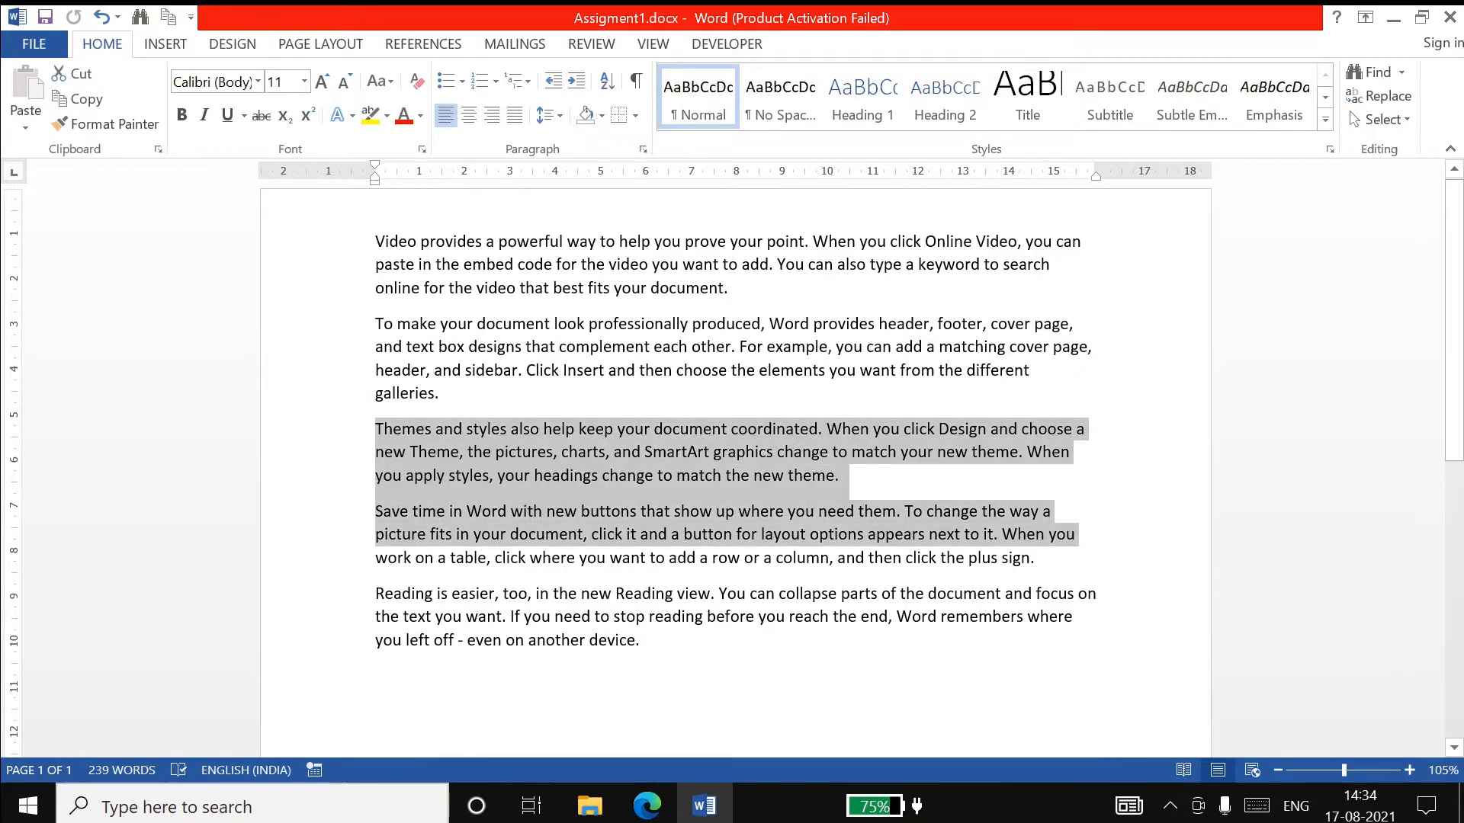
{"action": "left_click", "coordinate": [448, 265]}
Select the first paragraph together with the opening one and then two lines of the second paragraph, clearing each selection
{"action": "left_click_drag", "start_coordinate": [339, 243], "coordinate": [331, 330]}
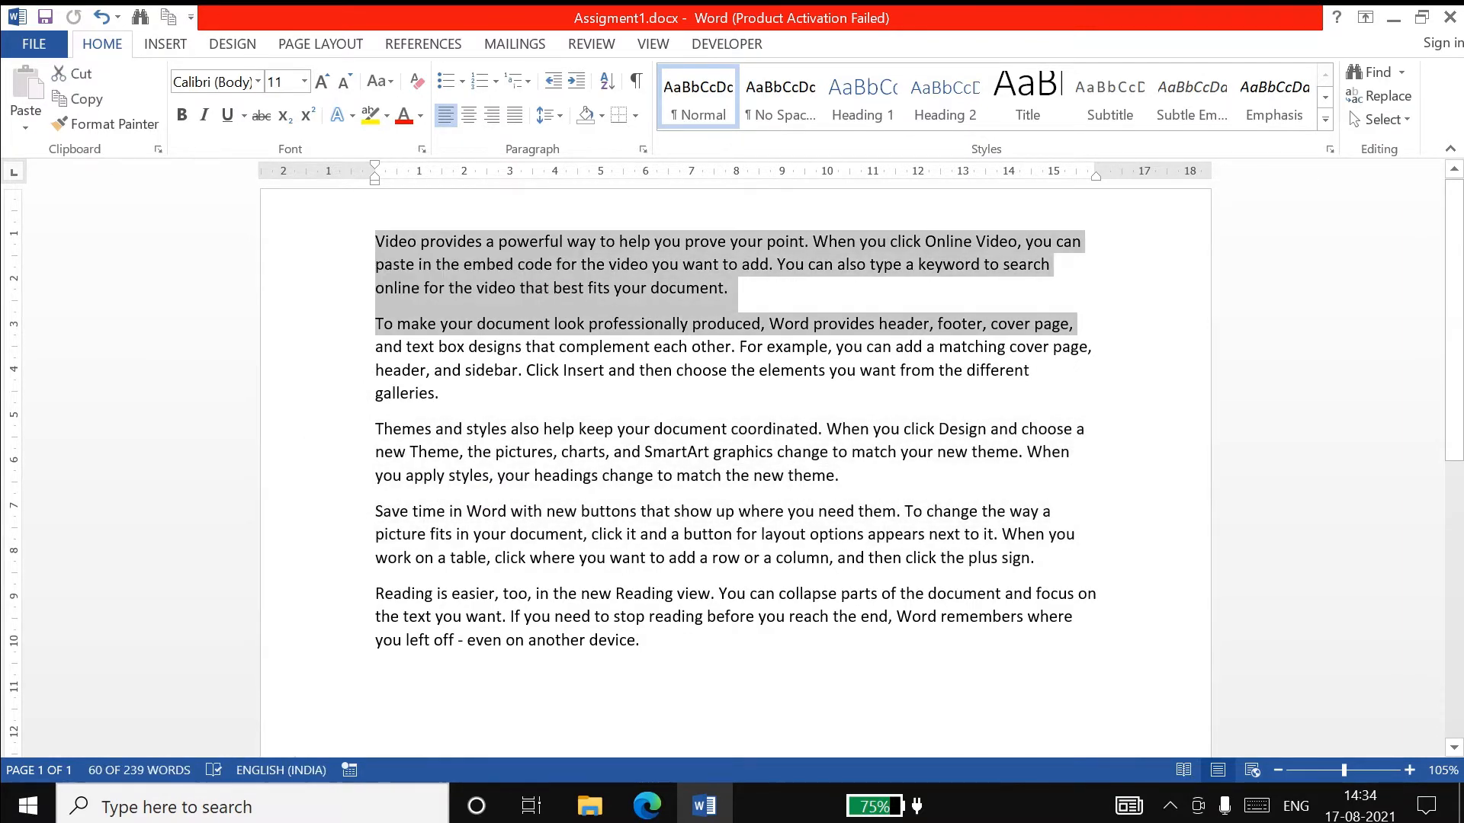
{"action": "left_click", "coordinate": [449, 305]}
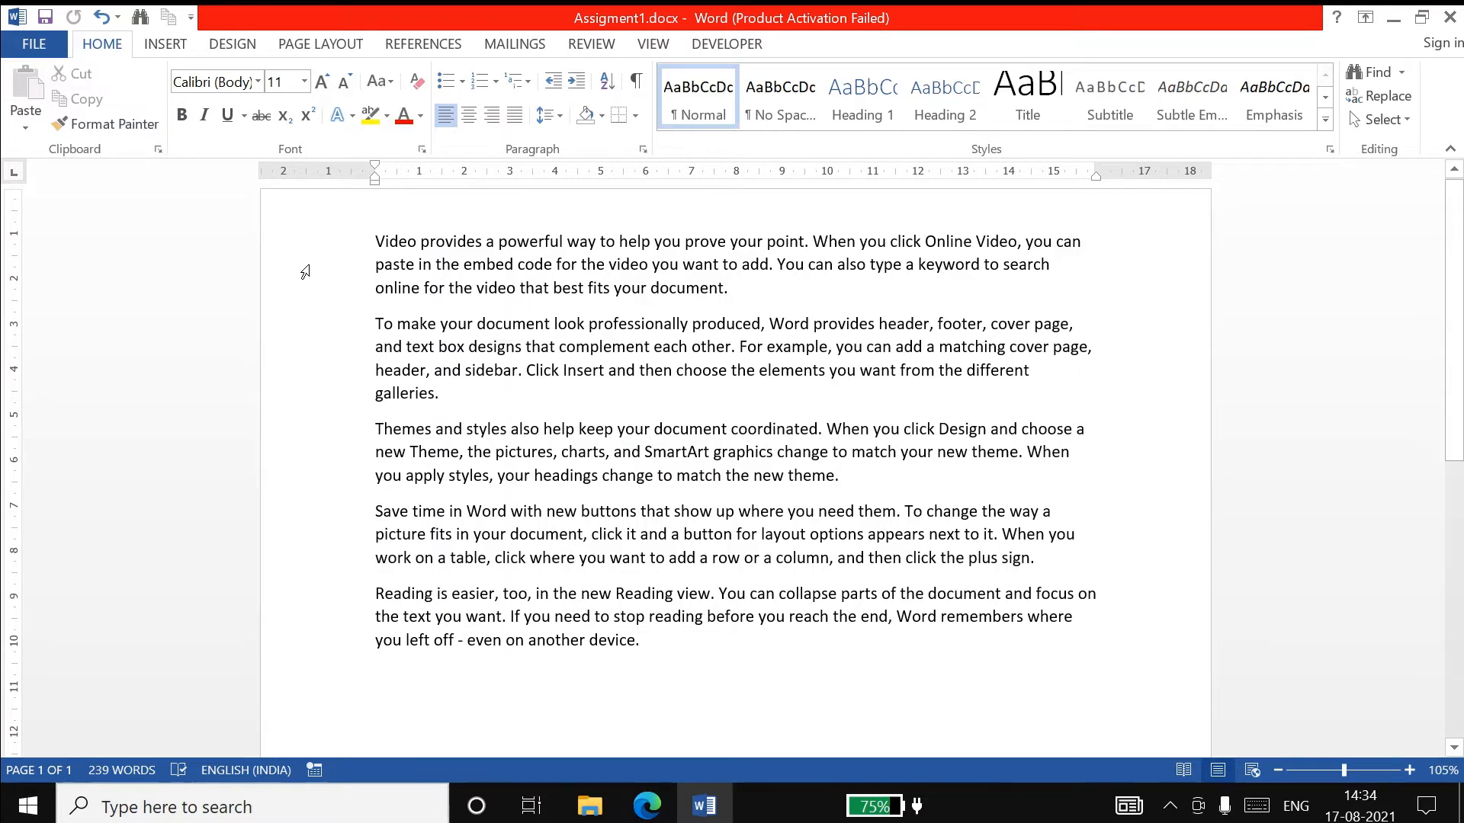
{"action": "left_click_drag", "start_coordinate": [312, 248], "coordinate": [309, 341]}
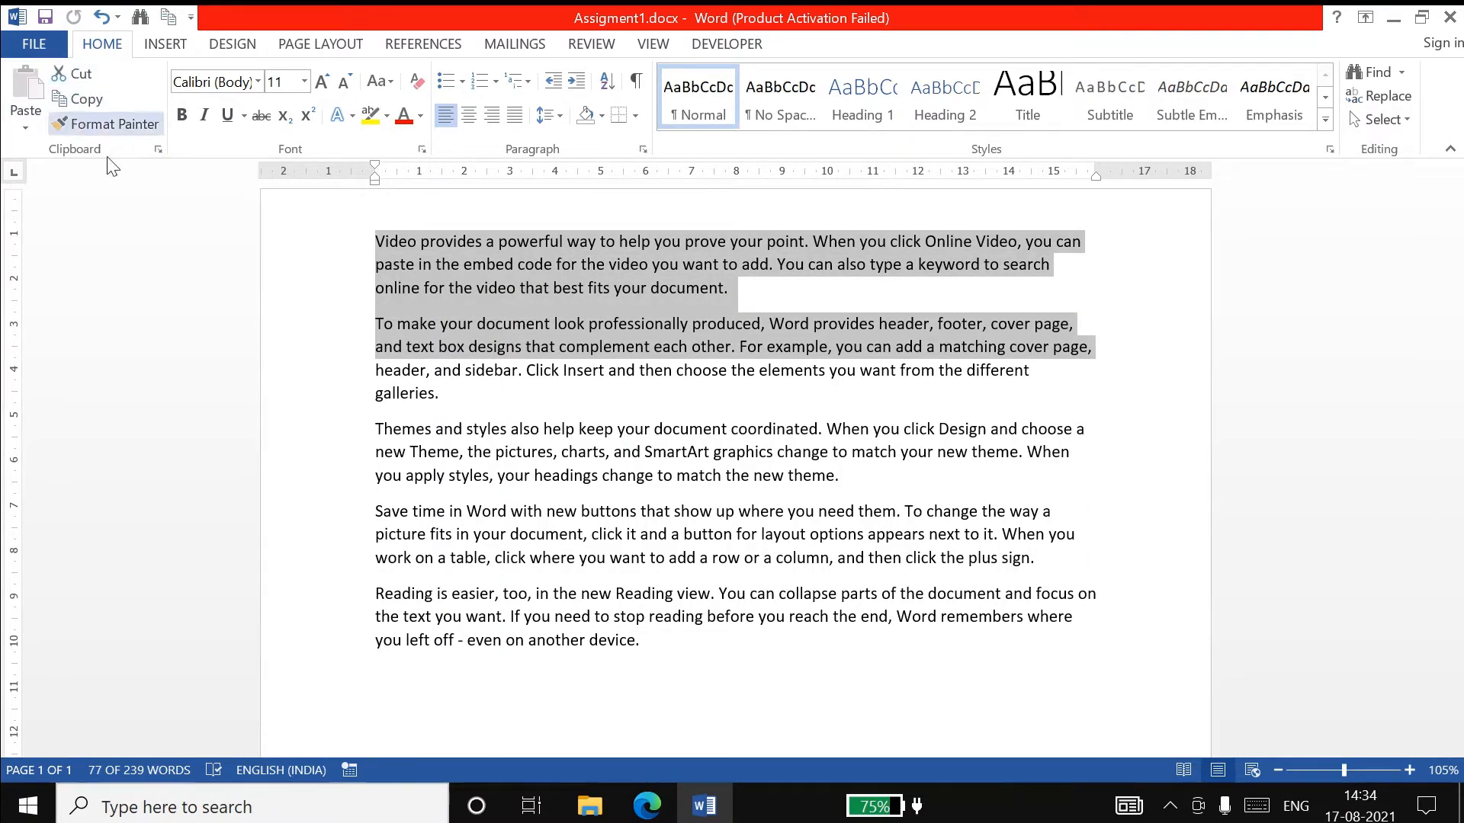
{"action": "left_click", "coordinate": [661, 247]}
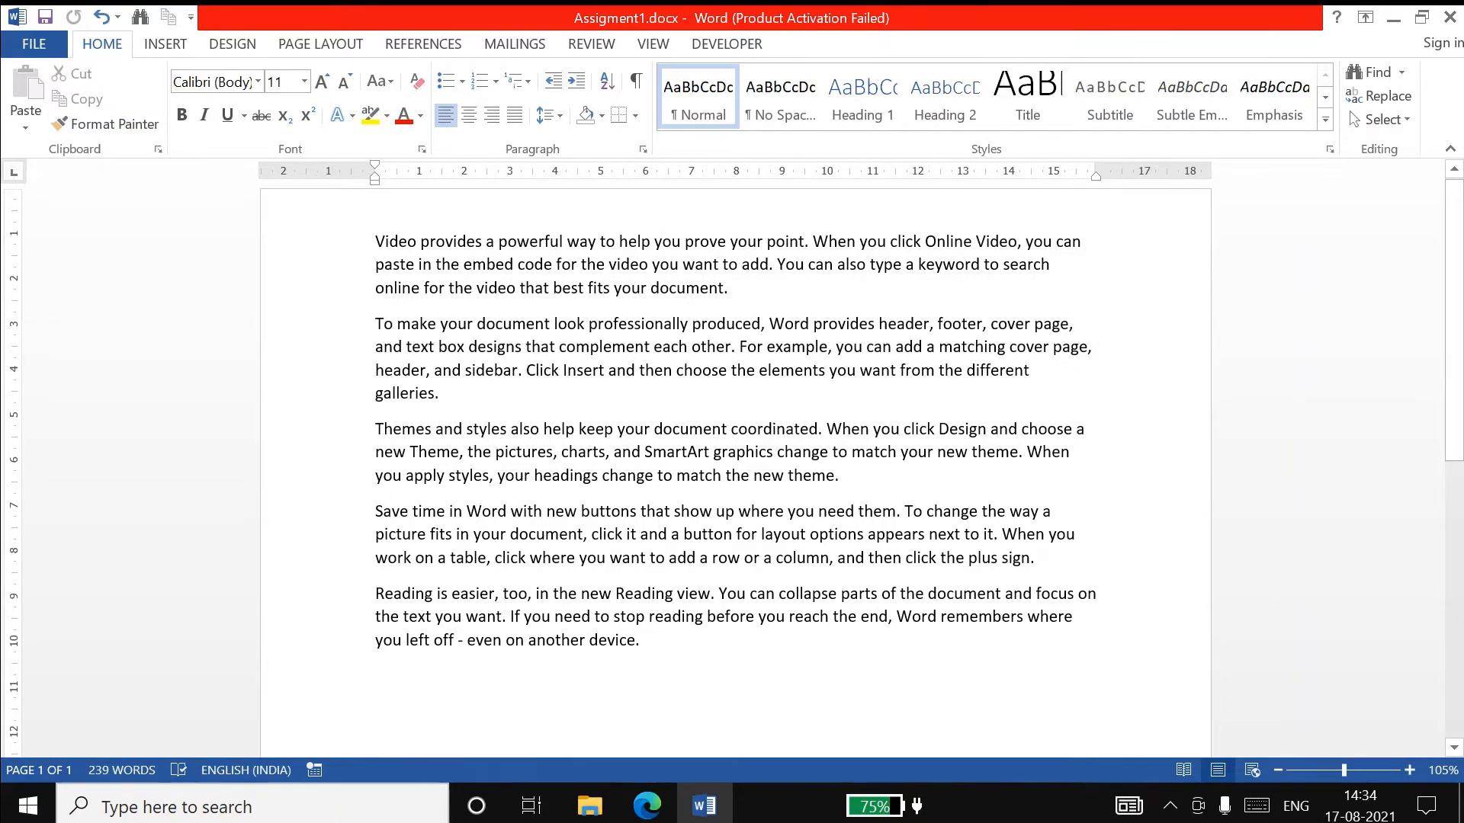
{"action": "left_click", "coordinate": [604, 288]}
Select the whole first paragraph and change its font to CaslonOldFace Hv BT
{"action": "left_click_drag", "start_coordinate": [321, 252], "coordinate": [323, 307]}
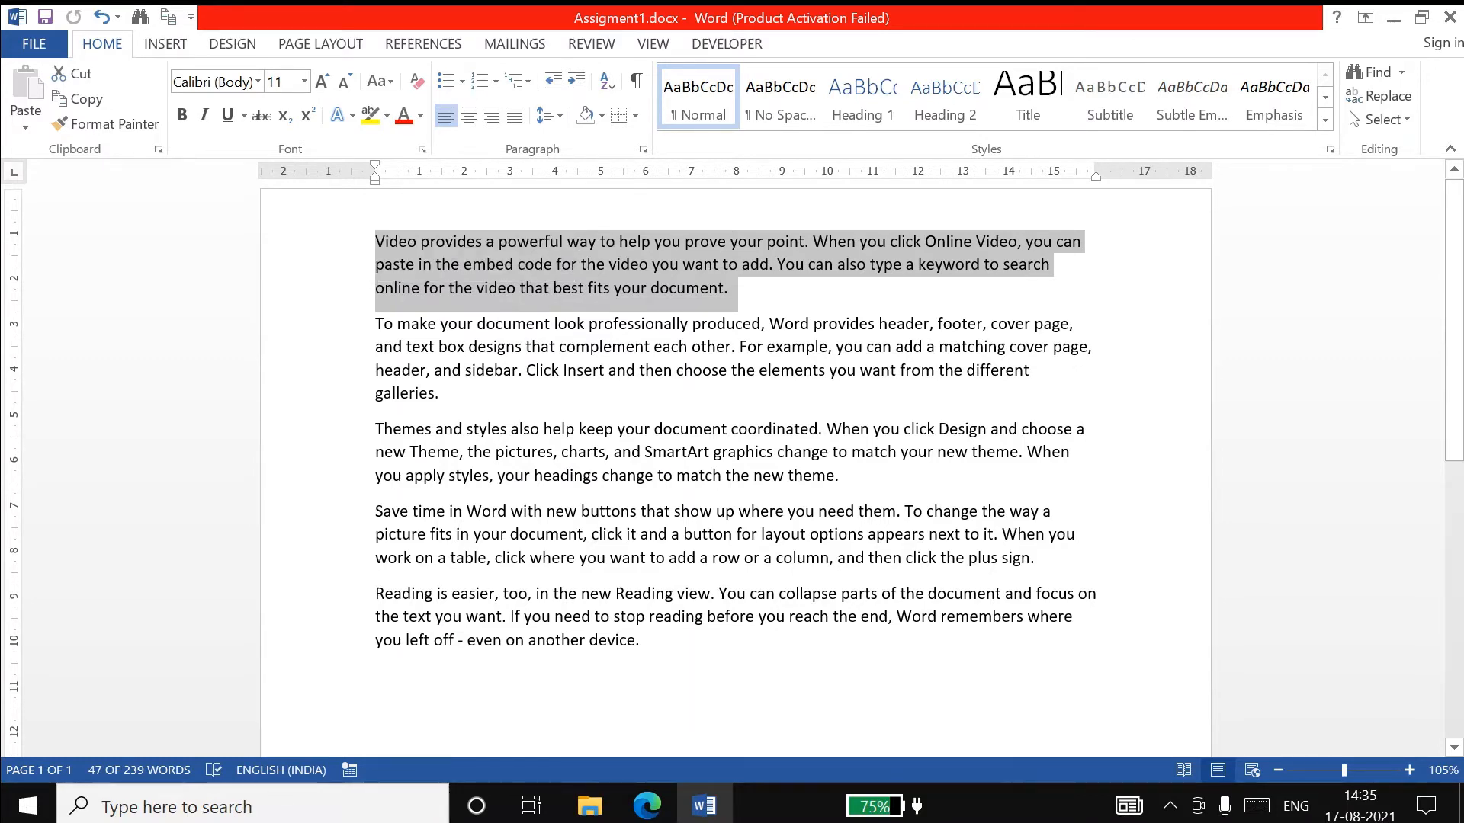
{"action": "left_click", "coordinate": [256, 87]}
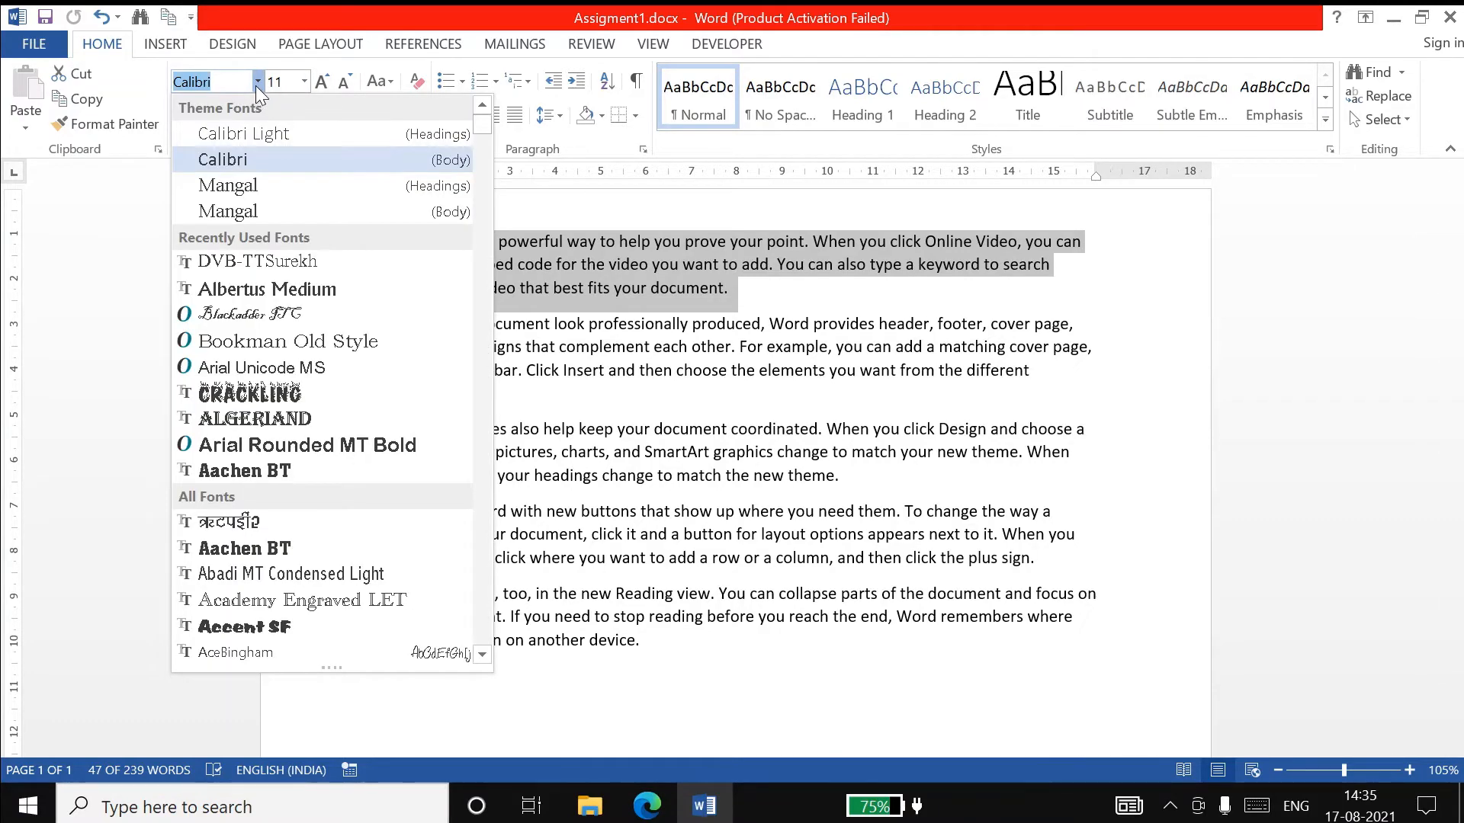
{"action": "scroll", "coordinate": [290, 343], "scroll_direction": "down", "scroll_amount": 3}
{"action": "scroll", "coordinate": [290, 347], "scroll_direction": "down", "scroll_amount": 1}
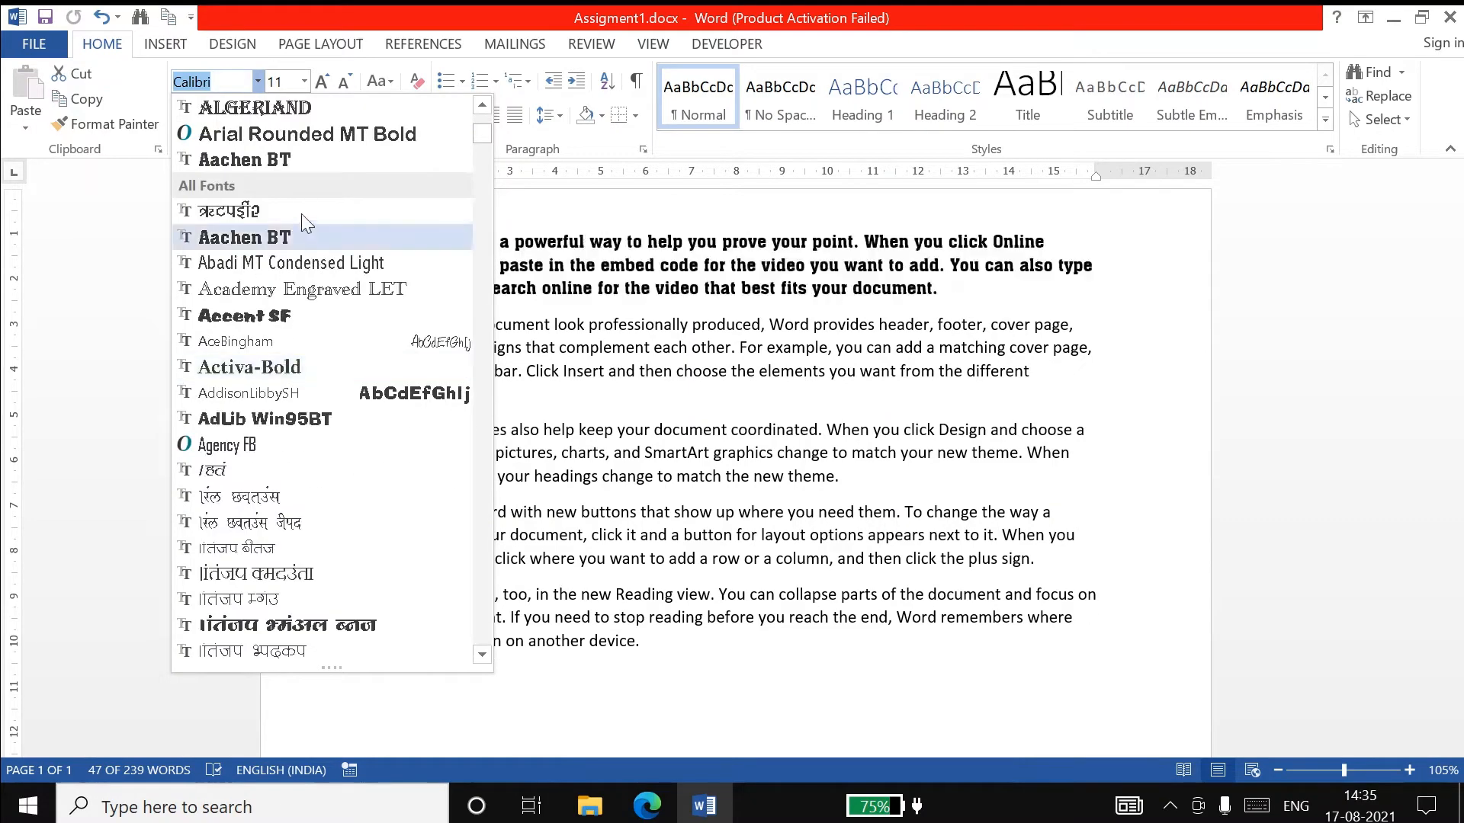
{"action": "scroll", "coordinate": [276, 316], "scroll_direction": "down", "scroll_amount": 1}
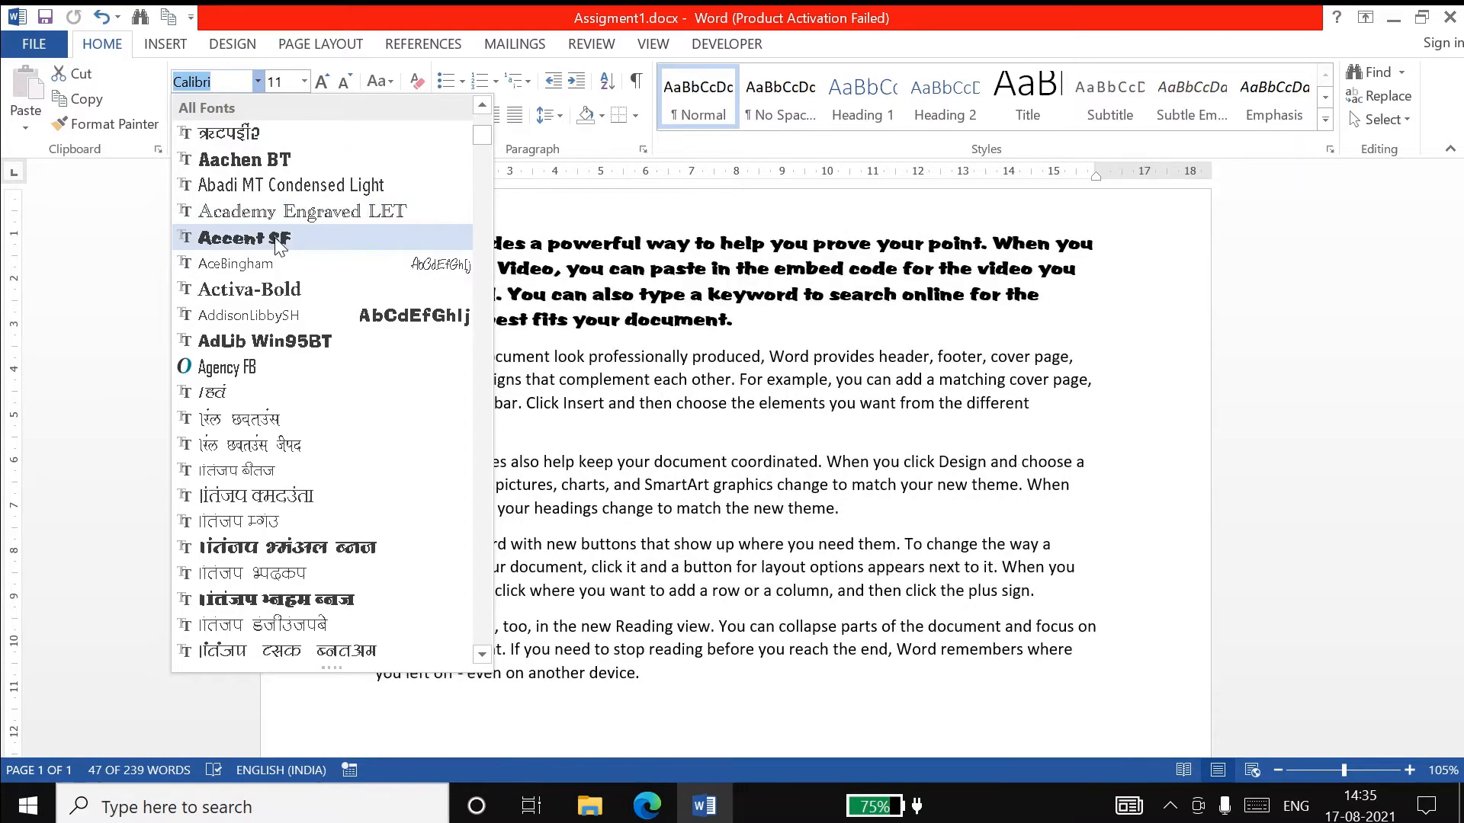
{"action": "scroll", "coordinate": [278, 315], "scroll_direction": "down", "scroll_amount": 1}
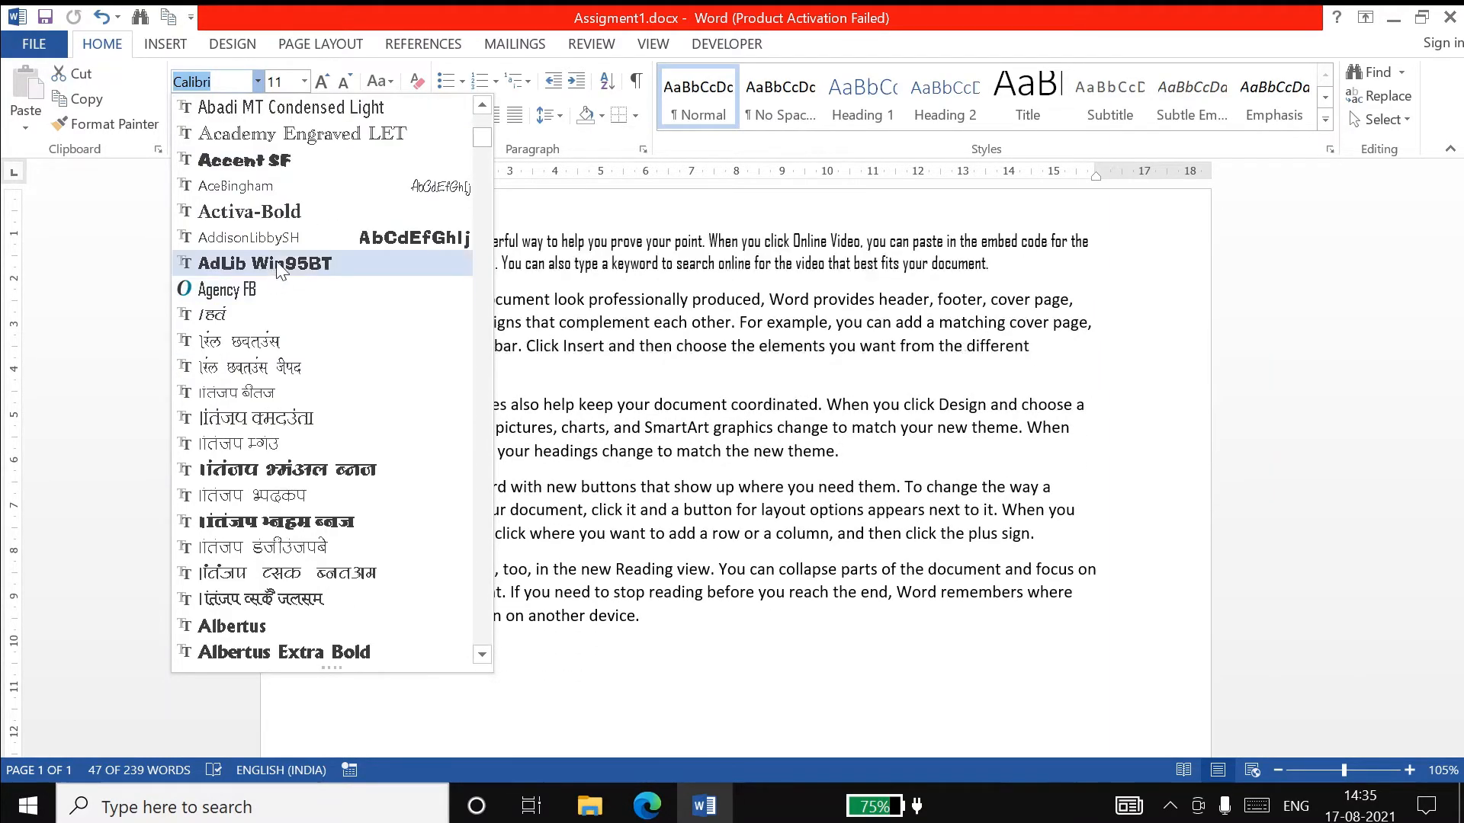
{"action": "scroll", "coordinate": [280, 351], "scroll_direction": "down", "scroll_amount": 5}
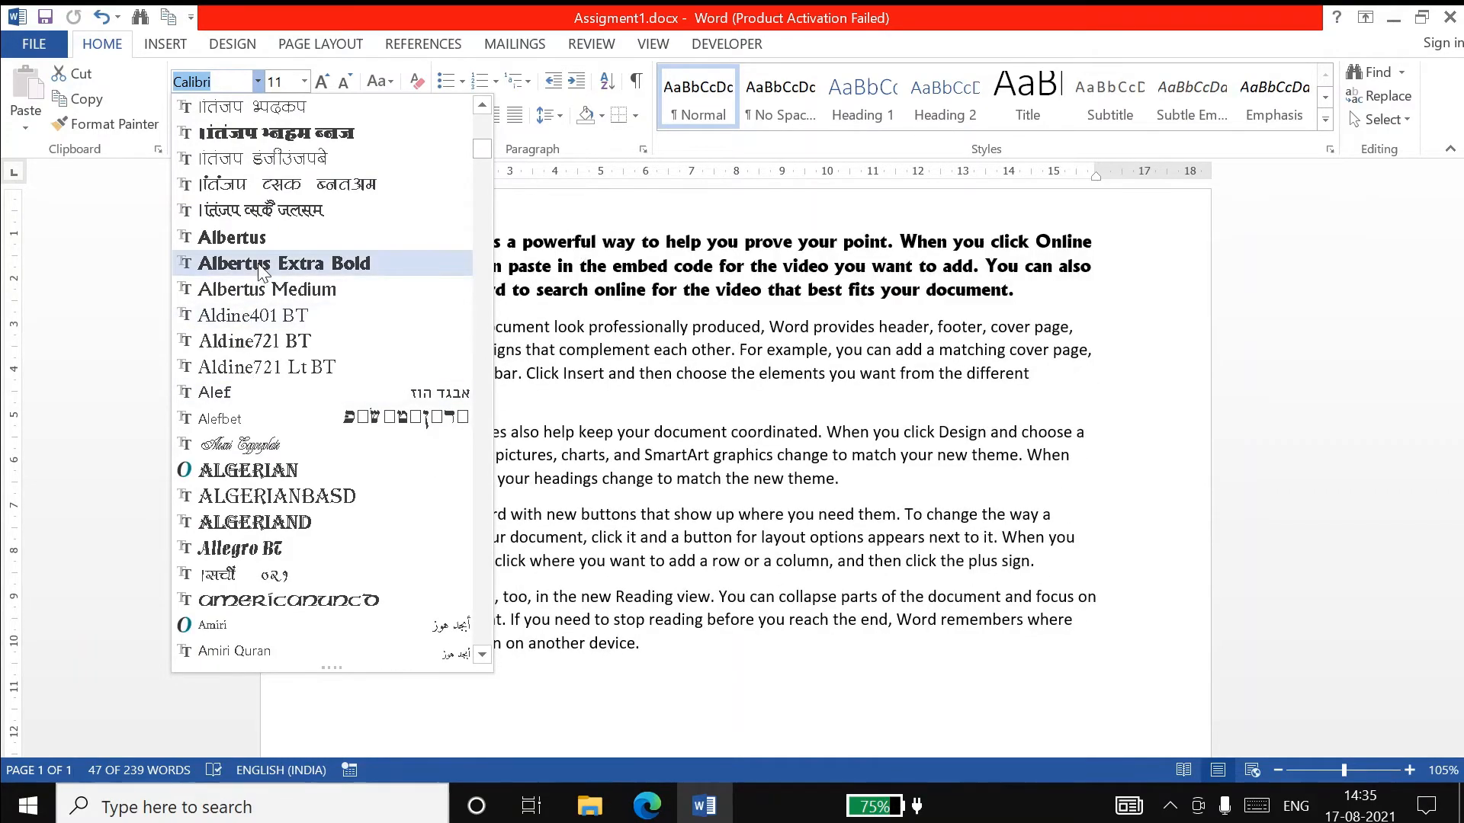
{"action": "scroll", "coordinate": [265, 305], "scroll_direction": "down", "scroll_amount": 5}
{"action": "scroll", "coordinate": [278, 412], "scroll_direction": "down", "scroll_amount": 5}
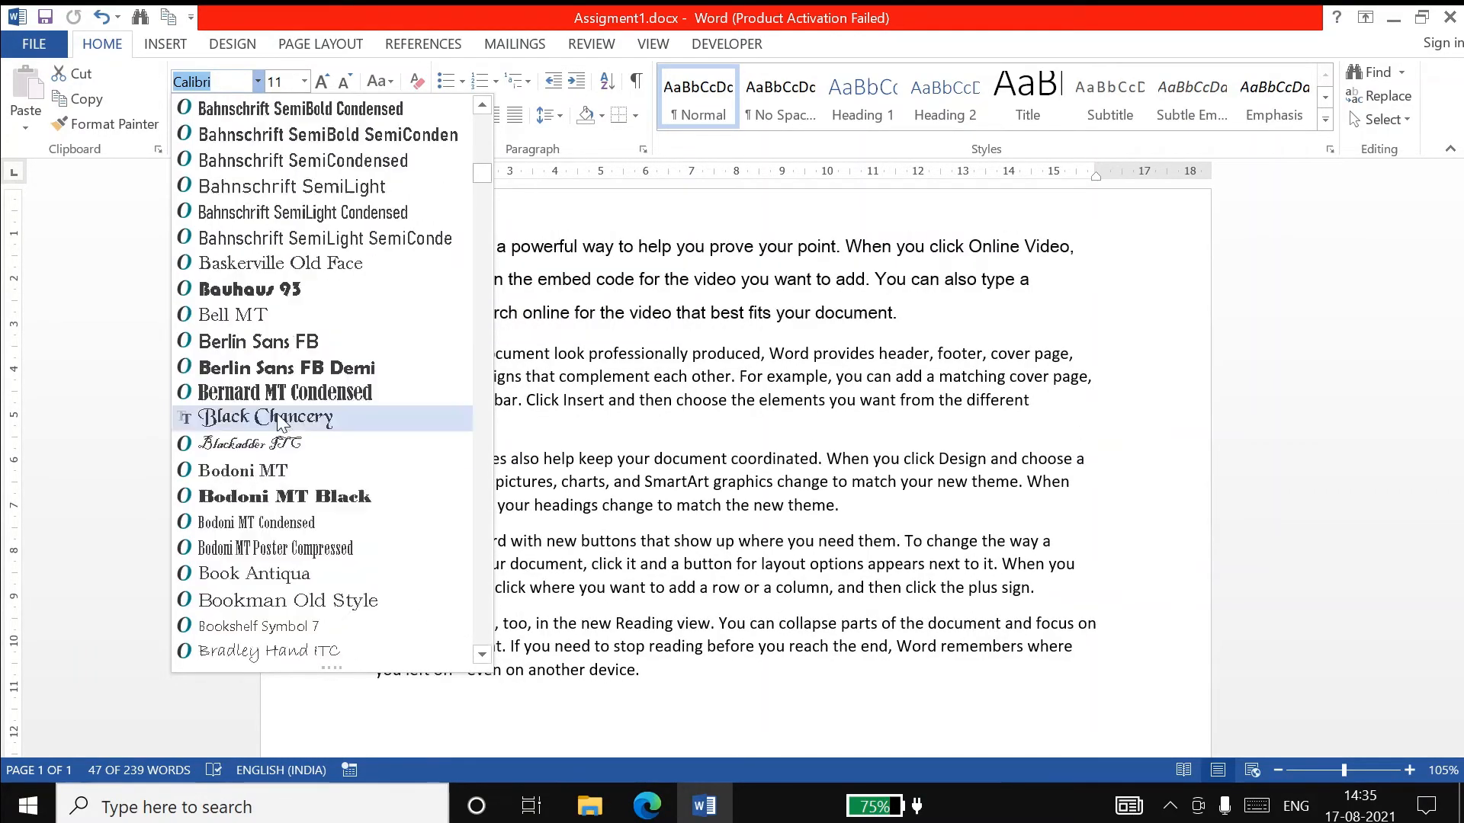
{"action": "scroll", "coordinate": [279, 422], "scroll_direction": "down", "scroll_amount": 6}
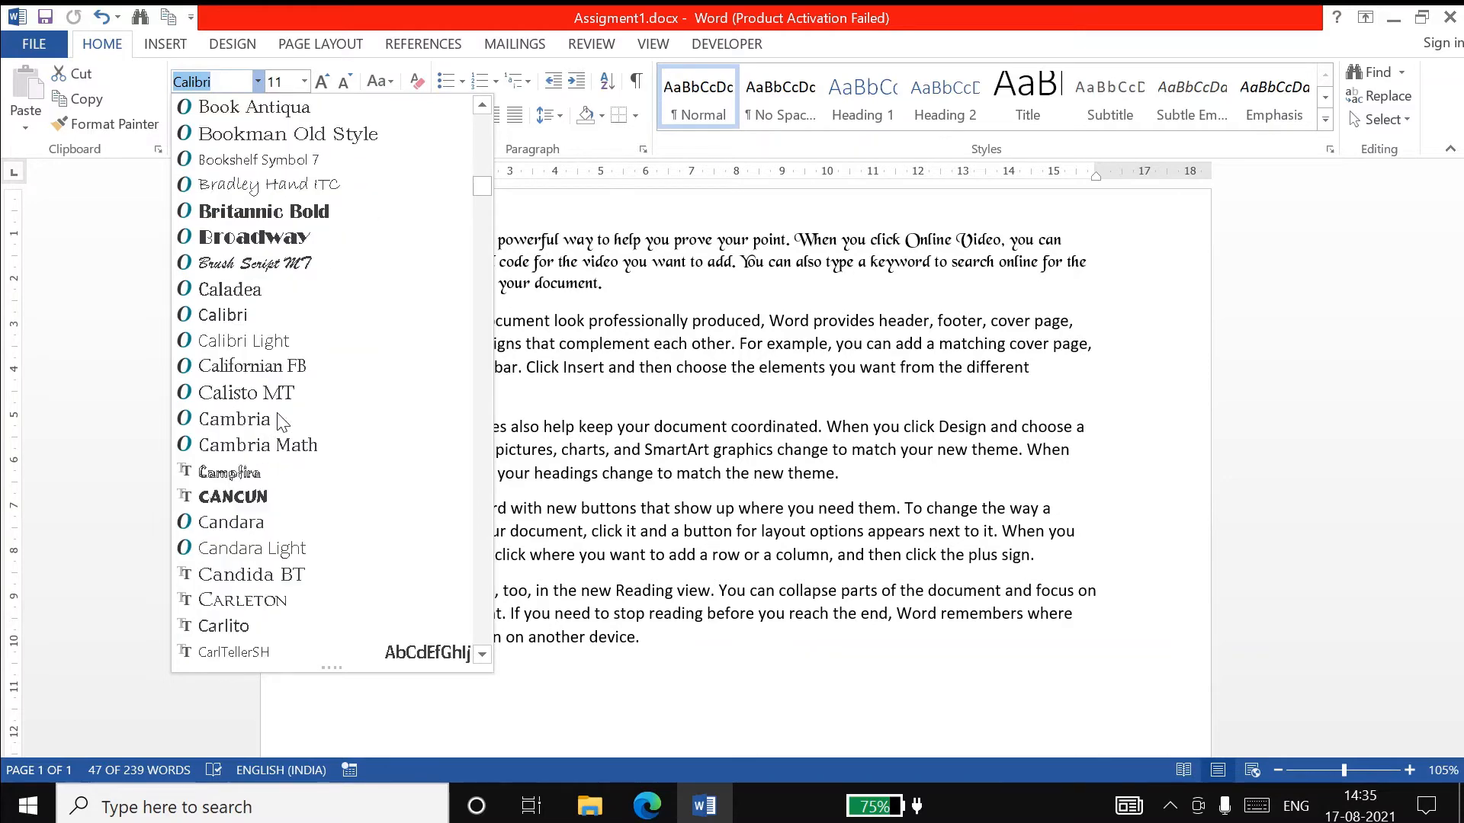
{"action": "scroll", "coordinate": [276, 423], "scroll_direction": "down", "scroll_amount": 2}
{"action": "scroll", "coordinate": [273, 421], "scroll_direction": "down", "scroll_amount": 4}
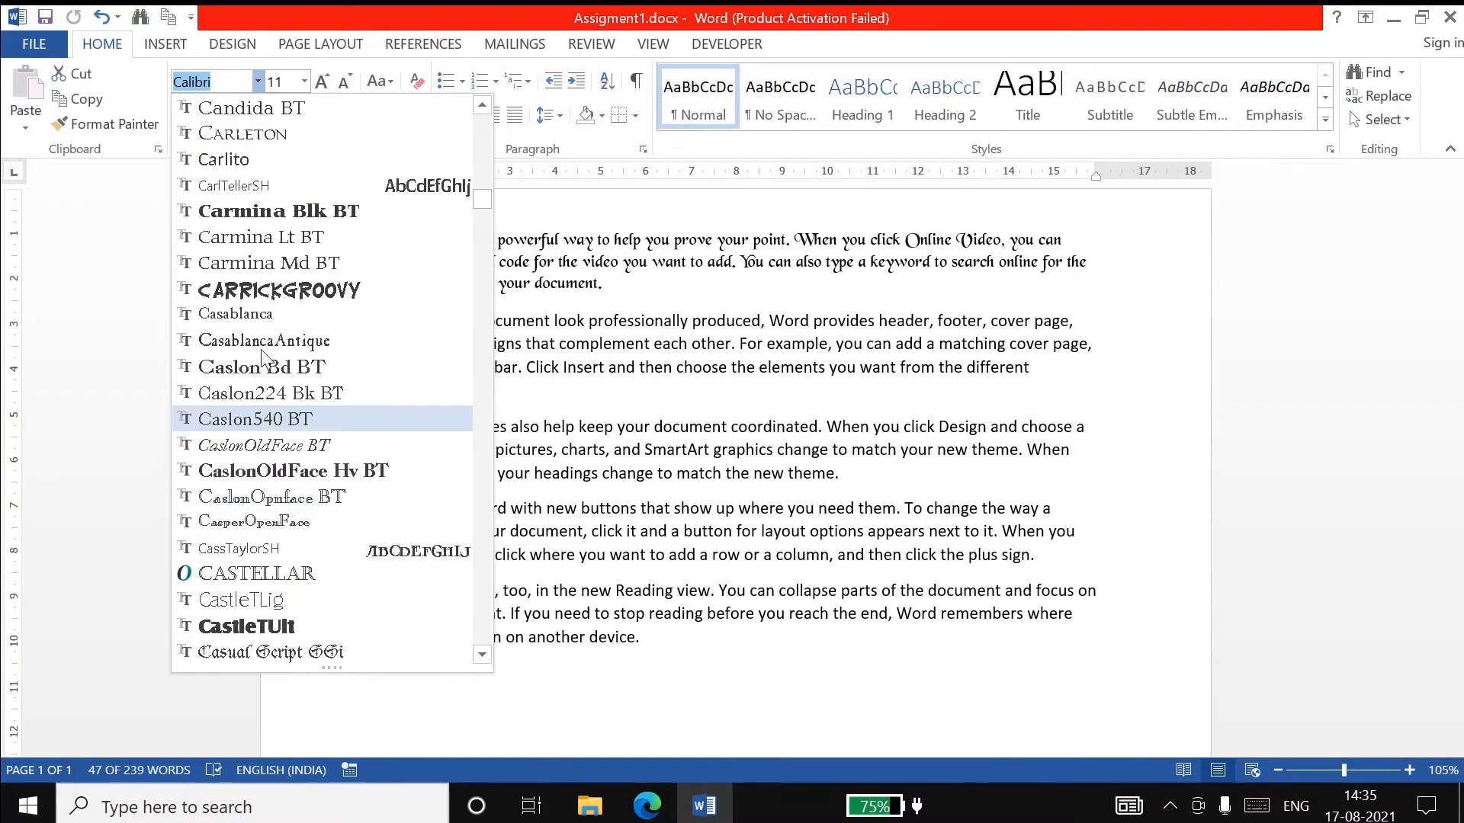
{"action": "scroll", "coordinate": [263, 319], "scroll_direction": "down", "scroll_amount": 2}
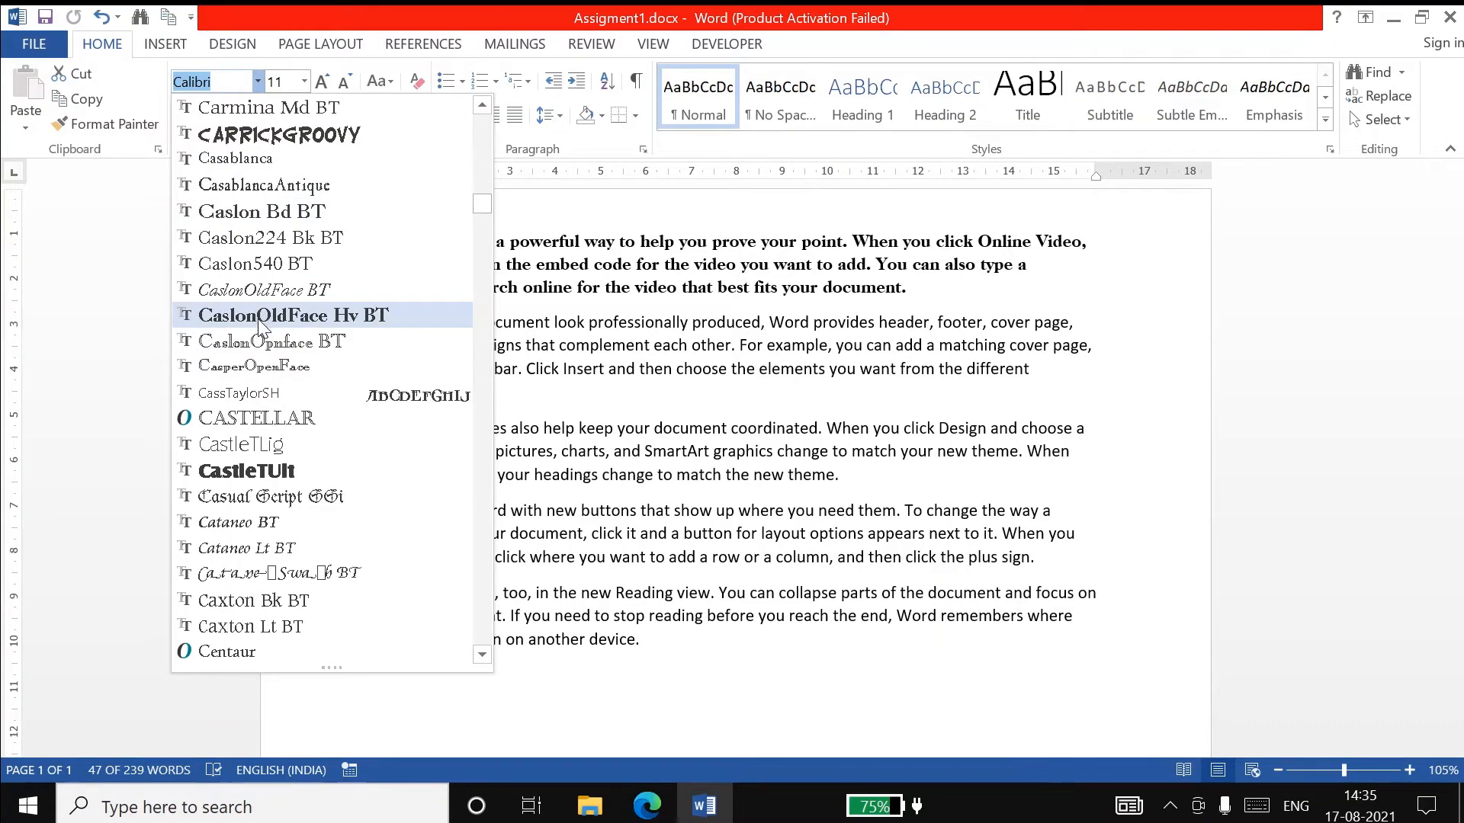
{"action": "left_click", "coordinate": [266, 315]}
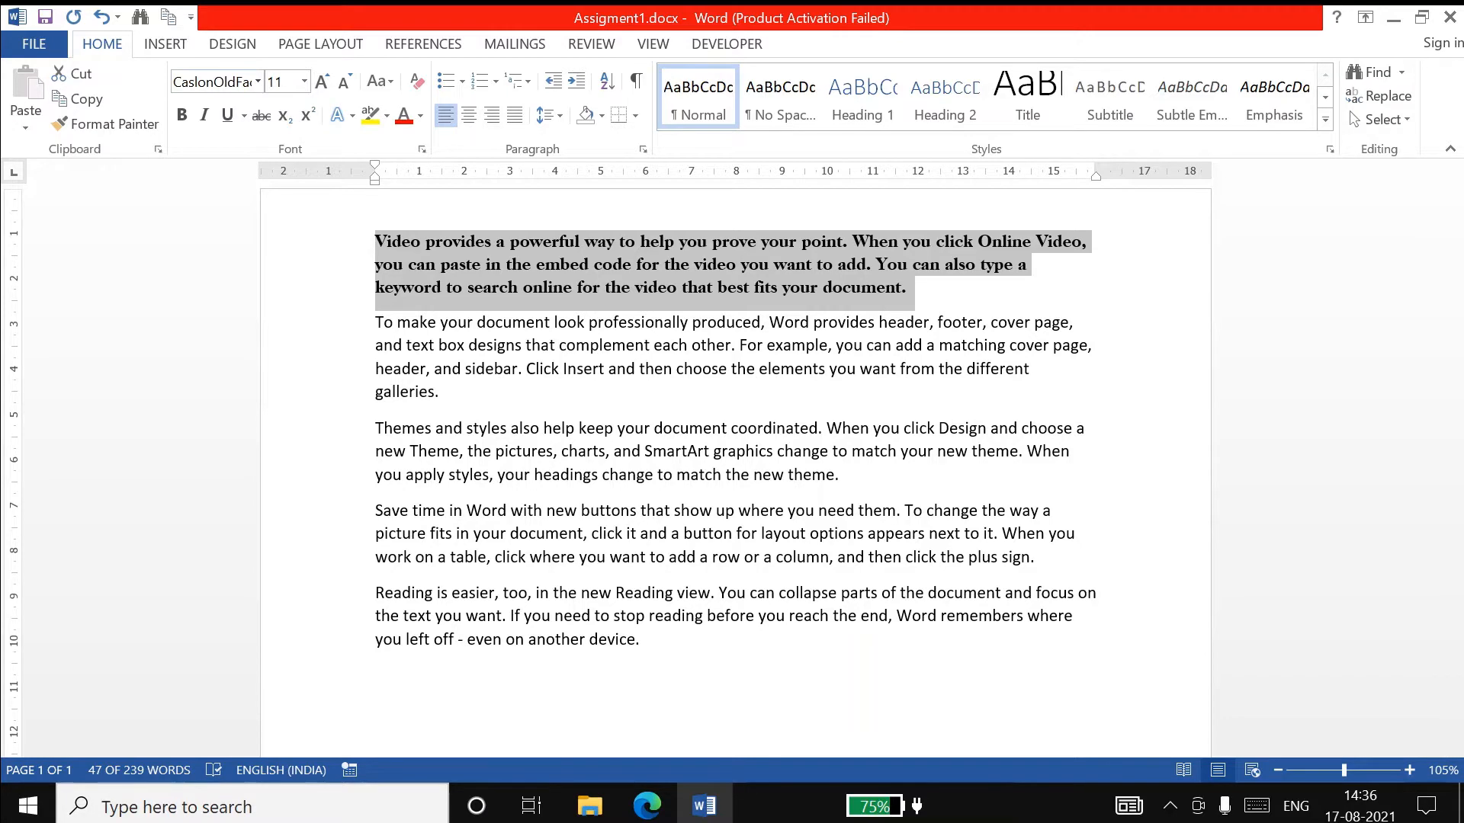
Set the first paragraph's font size to 20, change it to 25, and reduce it to 15
{"action": "left_click", "coordinate": [301, 88]}
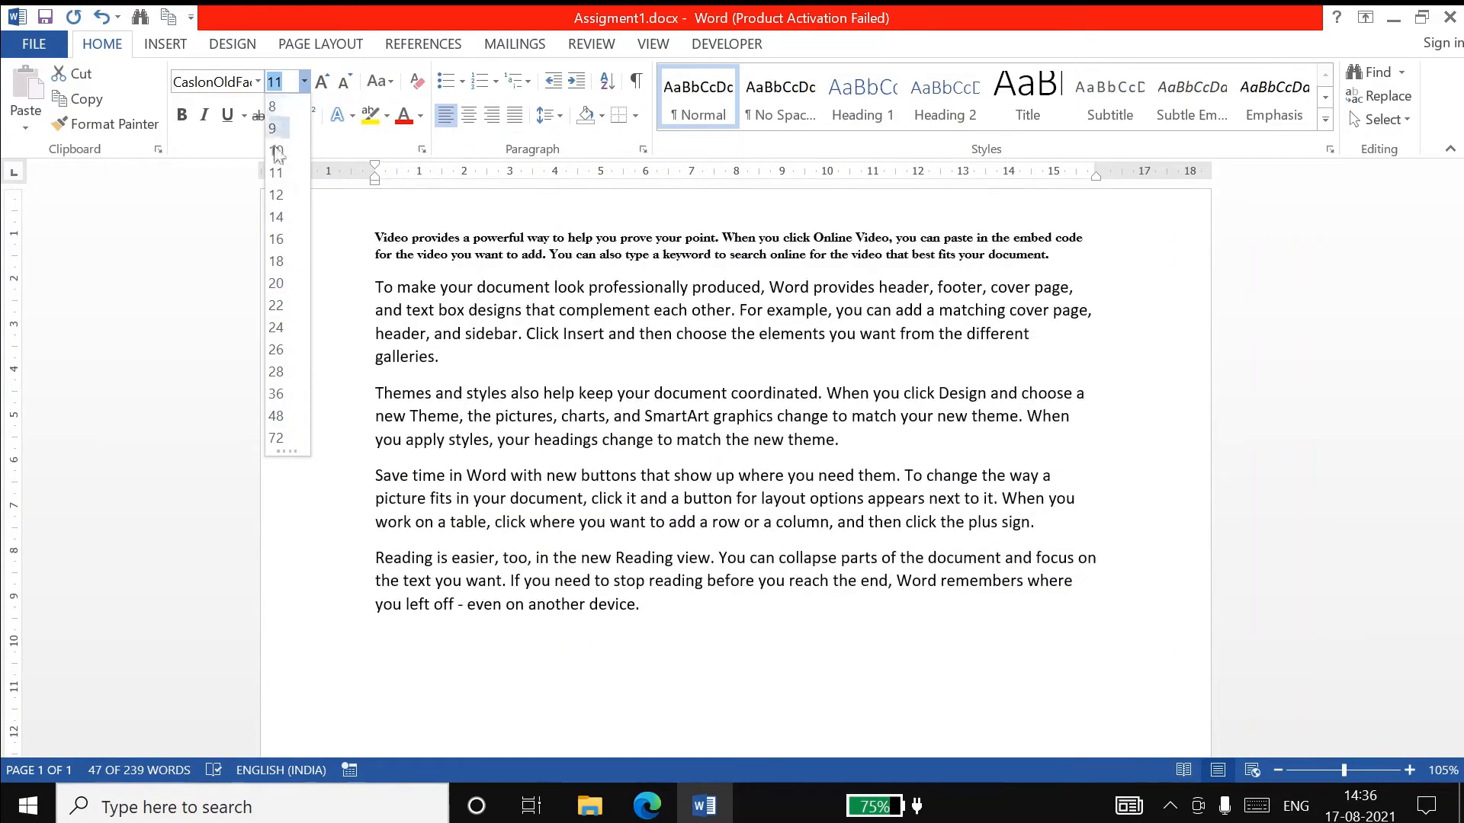
{"action": "left_click", "coordinate": [276, 283]}
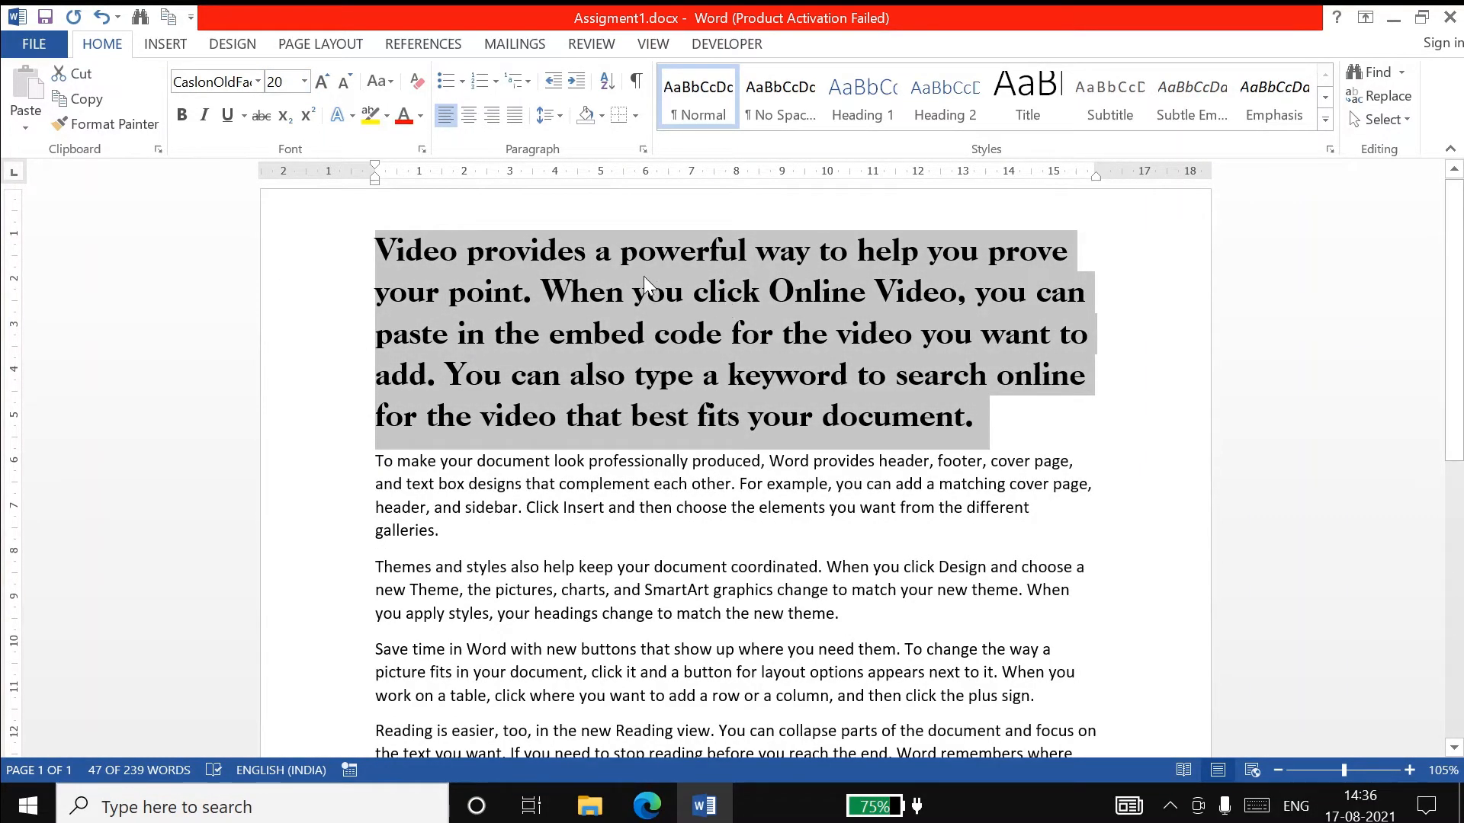
{"action": "left_click", "coordinate": [283, 82]}
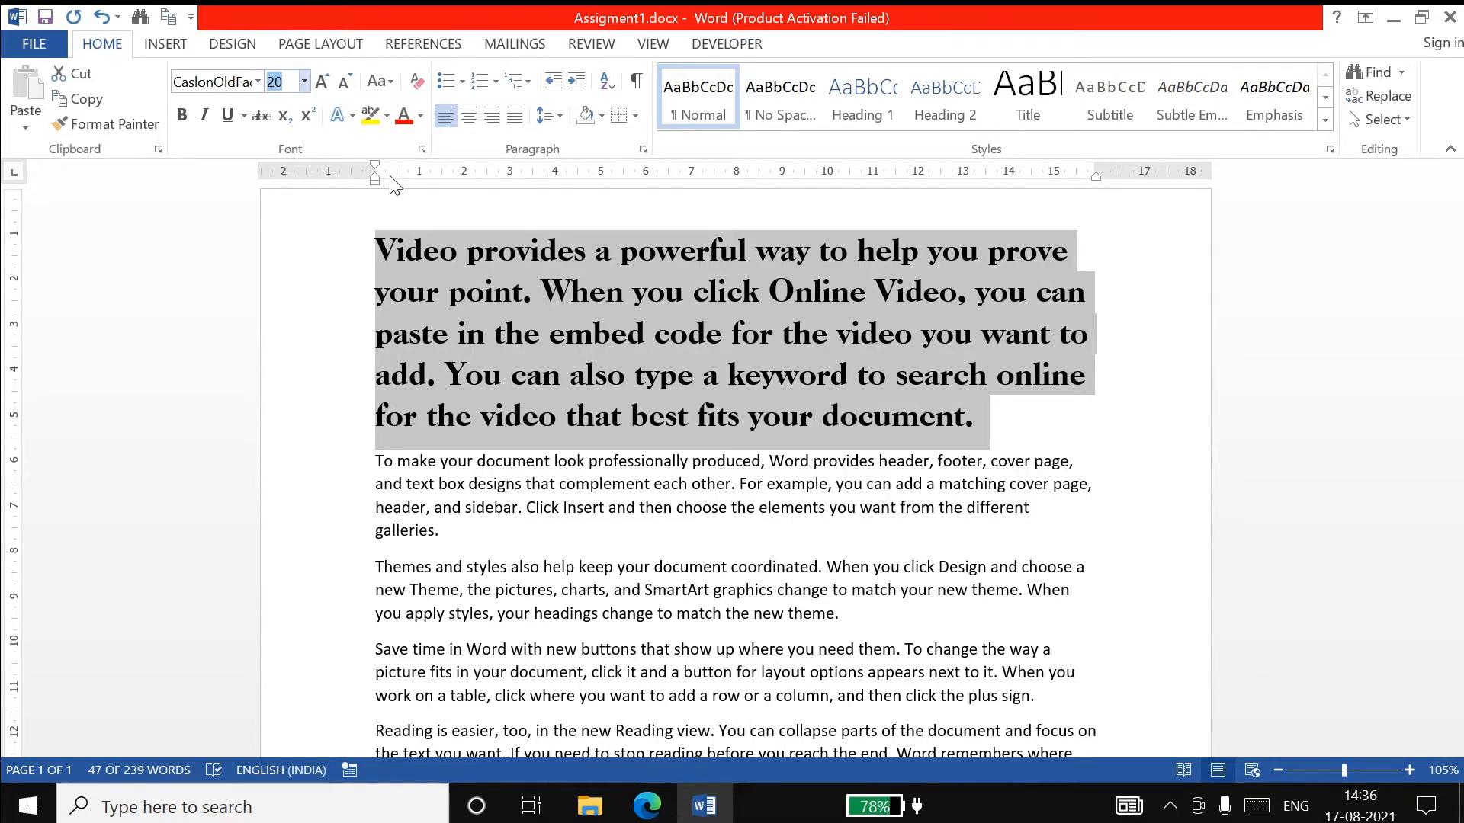
{"action": "type", "text": "25"}
{"action": "key", "text": "Return"}
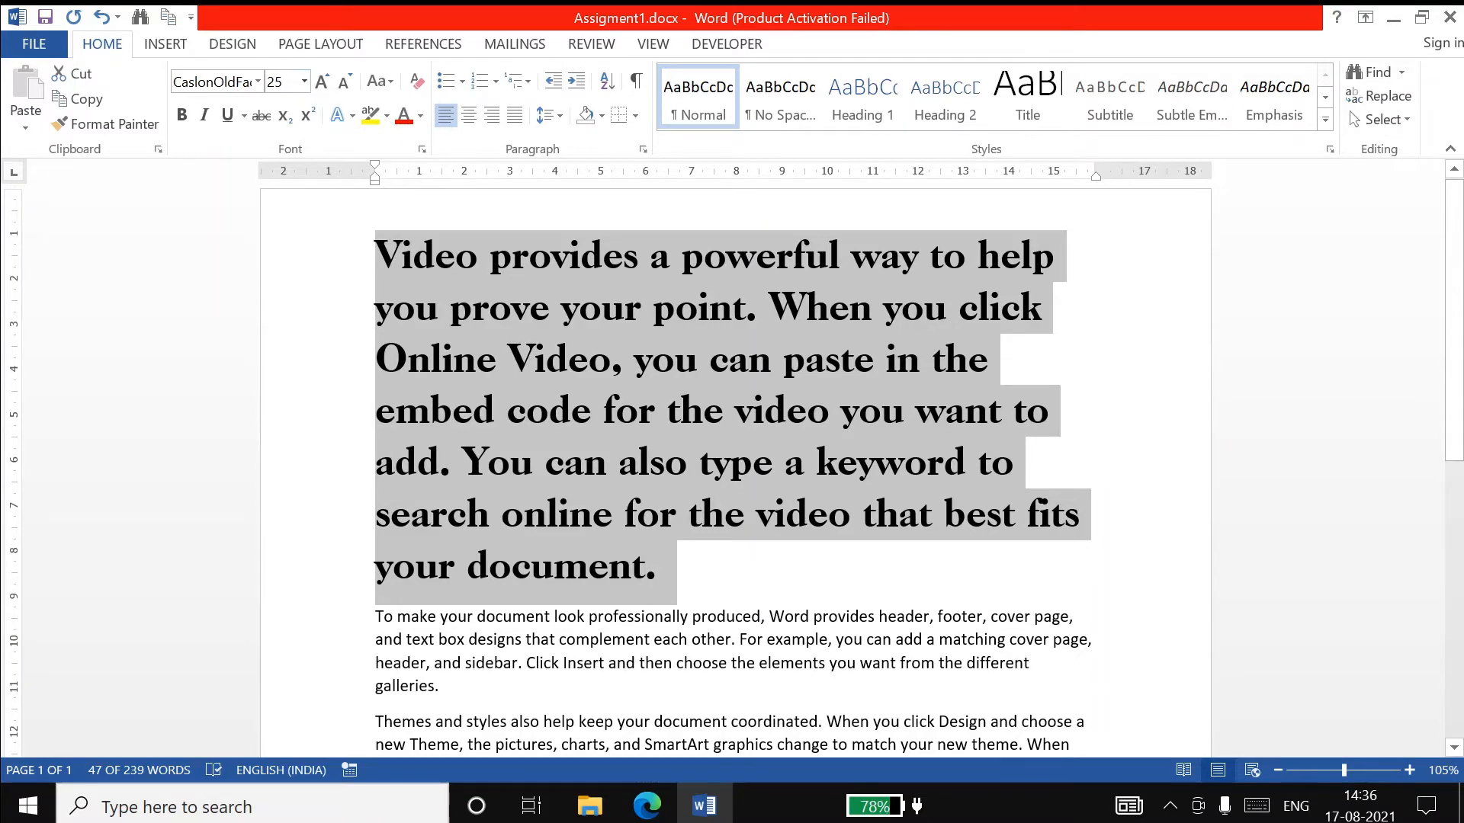
{"action": "left_click", "coordinate": [282, 82]}
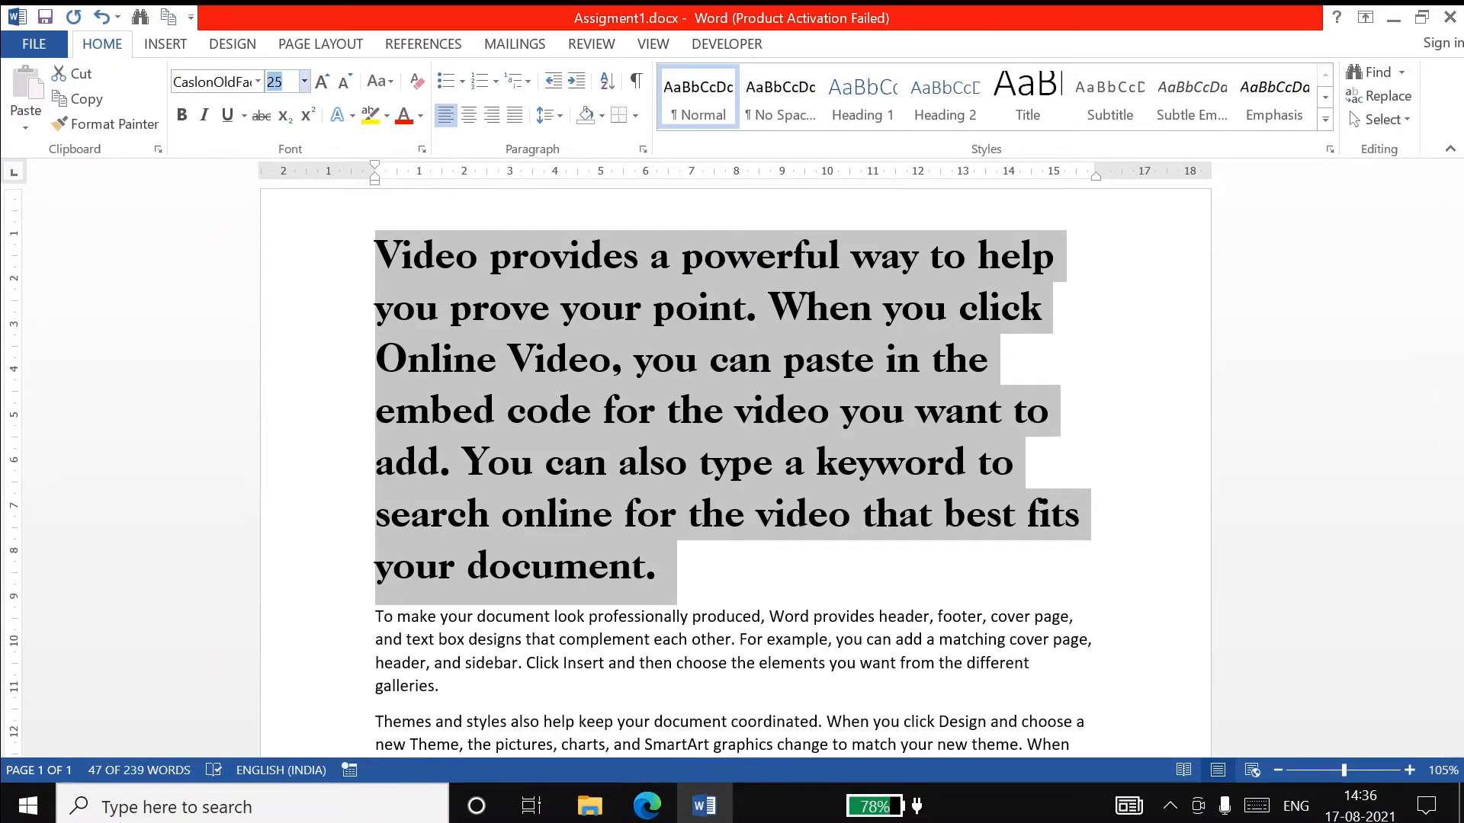
{"action": "type", "text": "15"}
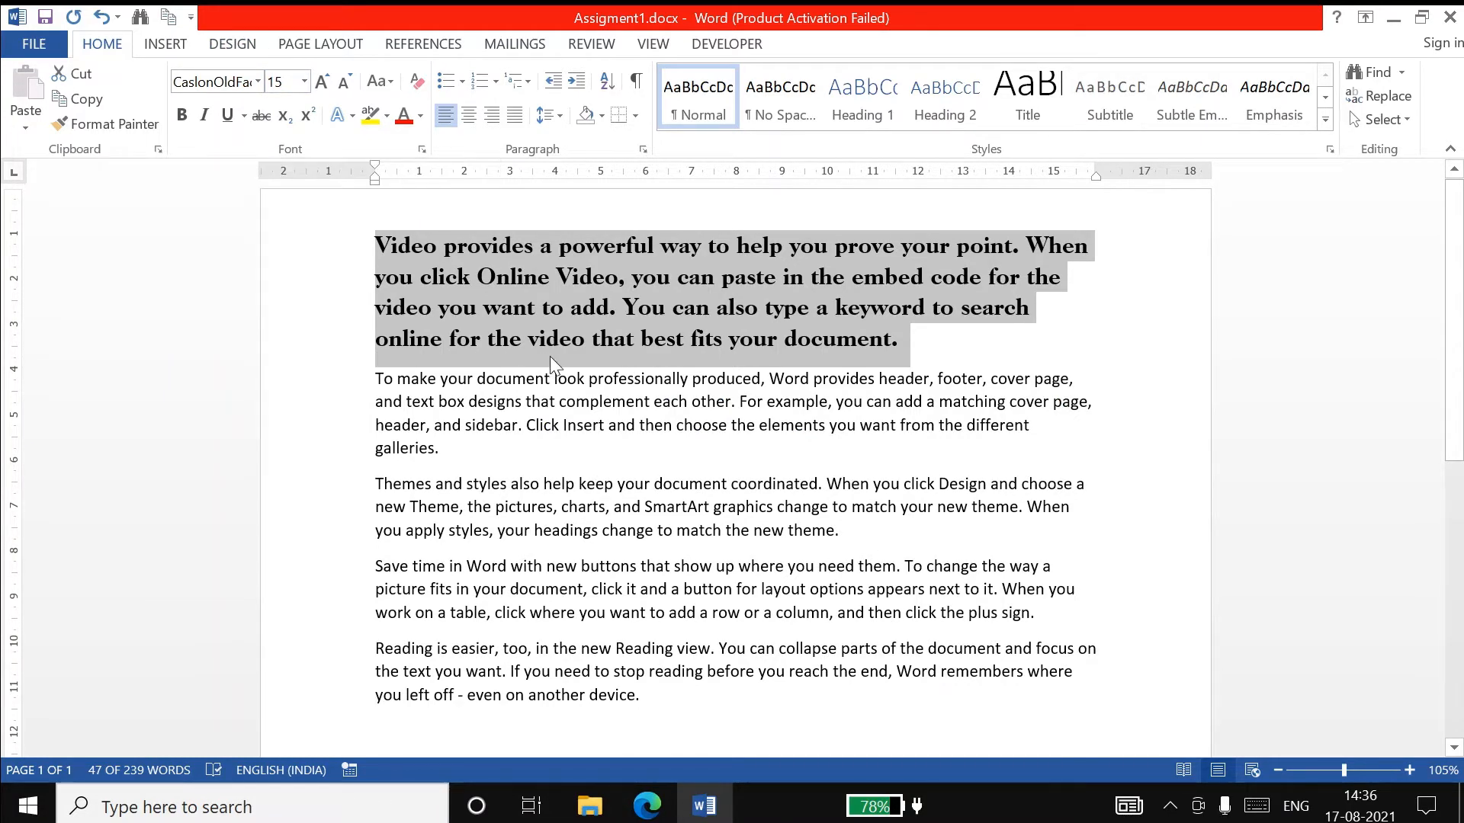
Enlarge the first paragraph's text one size at a time from 15 up to 48
{"action": "left_click", "coordinate": [324, 85]}
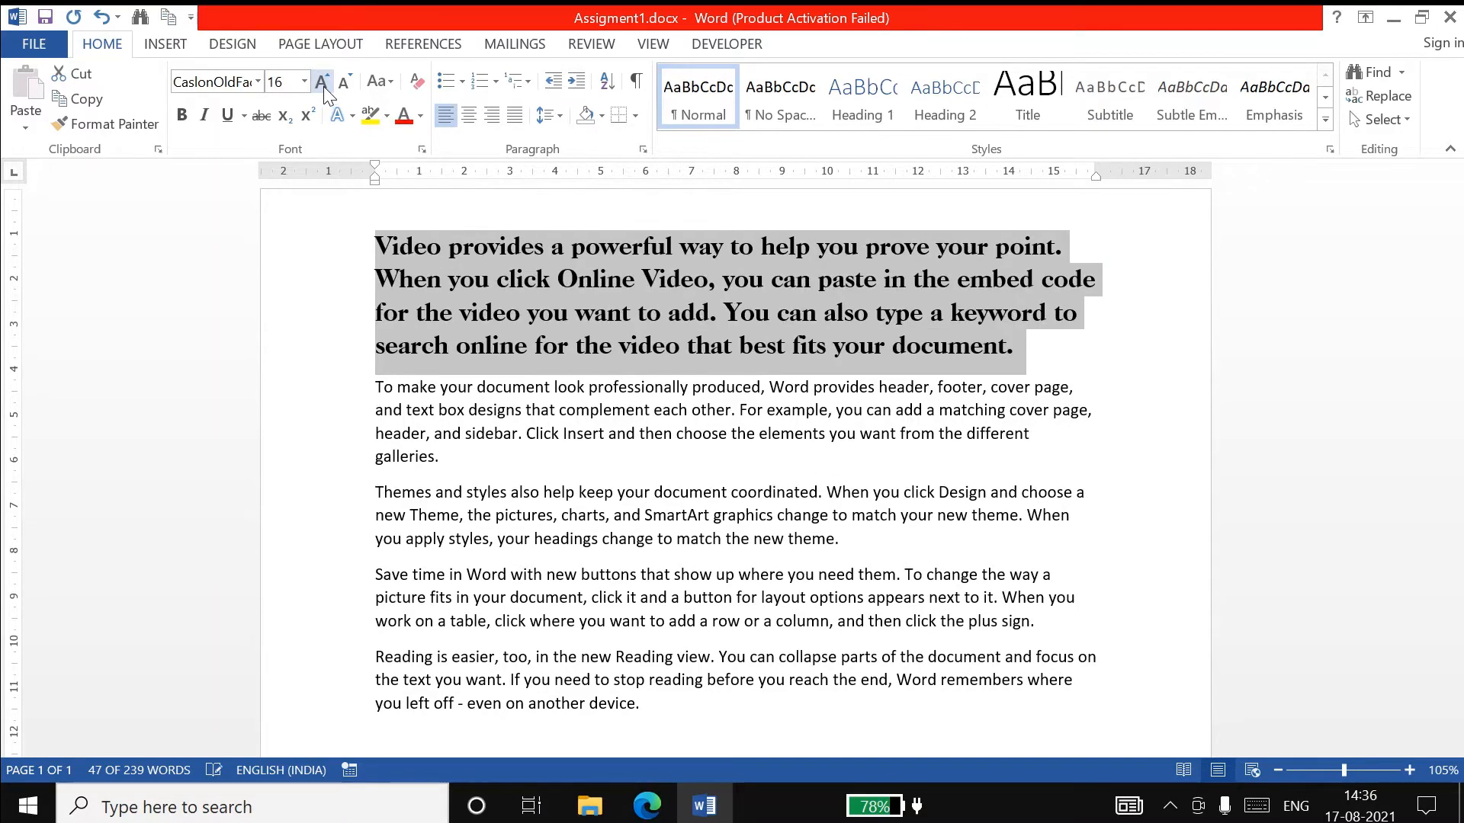
{"action": "left_click", "coordinate": [323, 85]}
{"action": "left_click", "coordinate": [323, 85]}
{"action": "left_click", "coordinate": [323, 86]}
{"action": "left_click", "coordinate": [324, 85]}
{"action": "left_click", "coordinate": [323, 86]}
{"action": "left_click", "coordinate": [323, 86]}
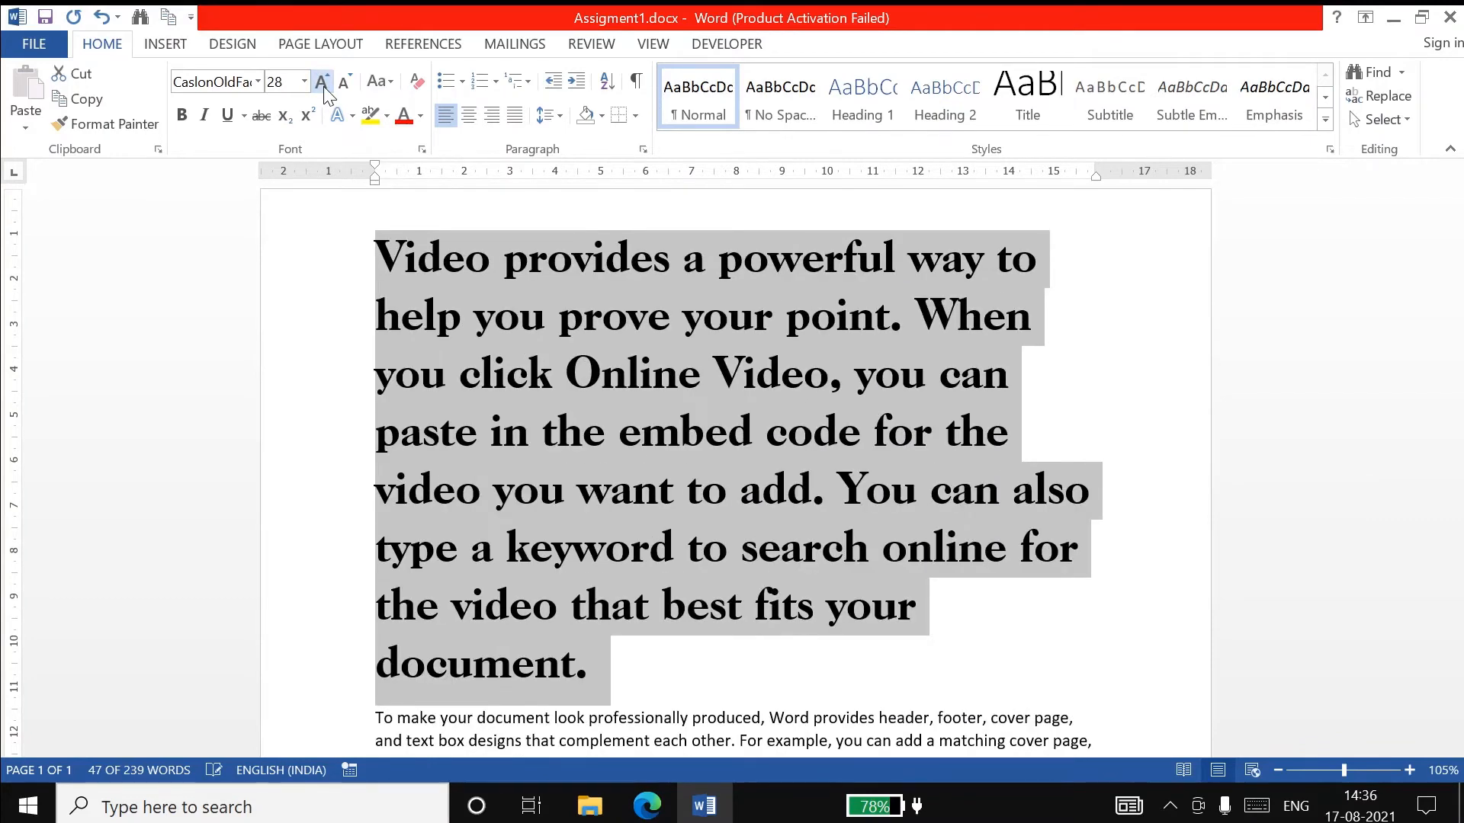
{"action": "left_click", "coordinate": [323, 85]}
Shrink the first paragraph's text one size at a time down to 8
{"action": "left_click", "coordinate": [344, 84]}
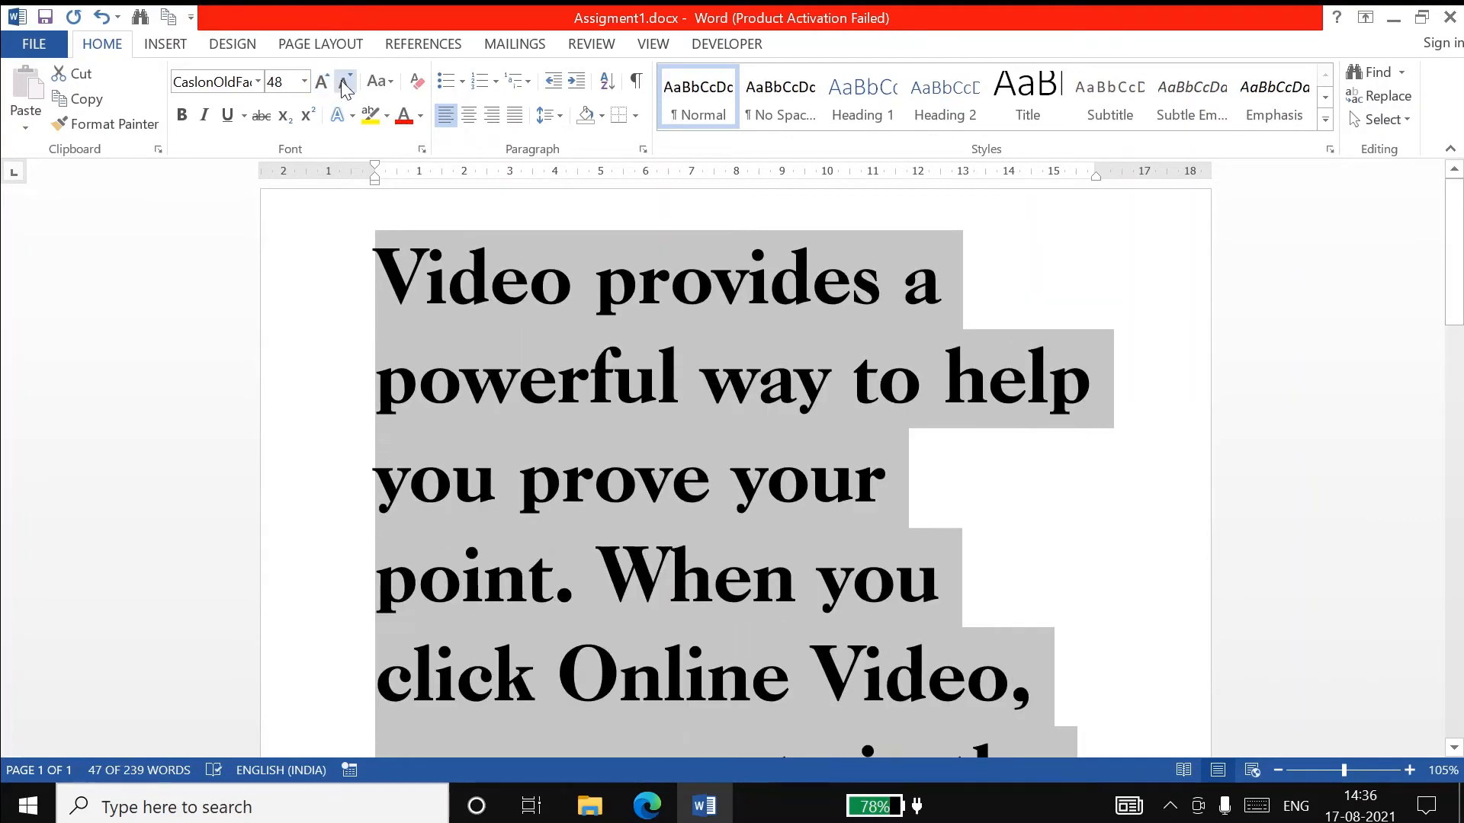
{"action": "key", "text": "ctrl+z"}
{"action": "left_click", "coordinate": [344, 84]}
{"action": "left_click", "coordinate": [344, 84]}
{"action": "left_click", "coordinate": [345, 84]}
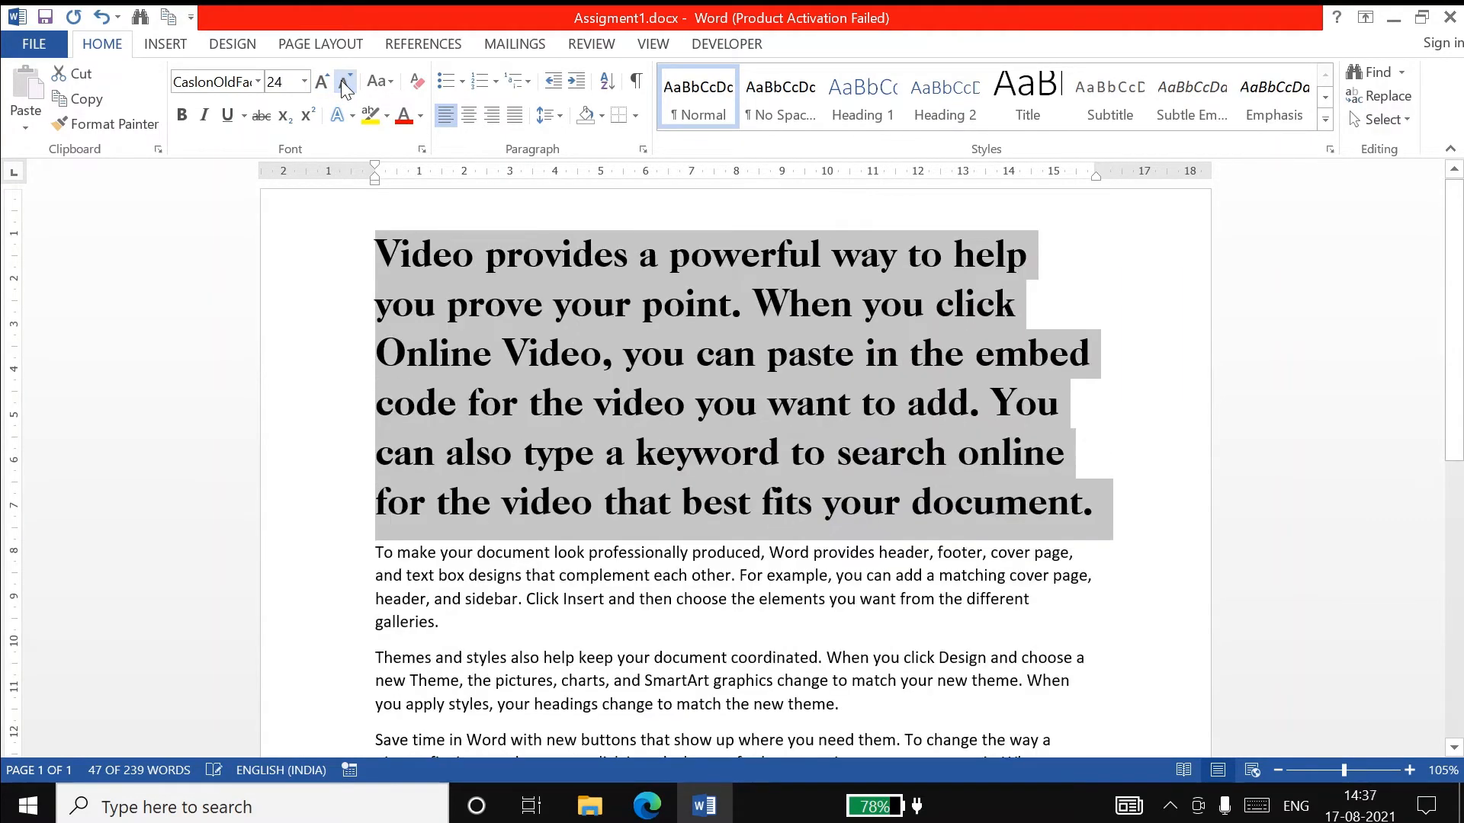
{"action": "left_click", "coordinate": [344, 84]}
{"action": "left_click", "coordinate": [345, 84]}
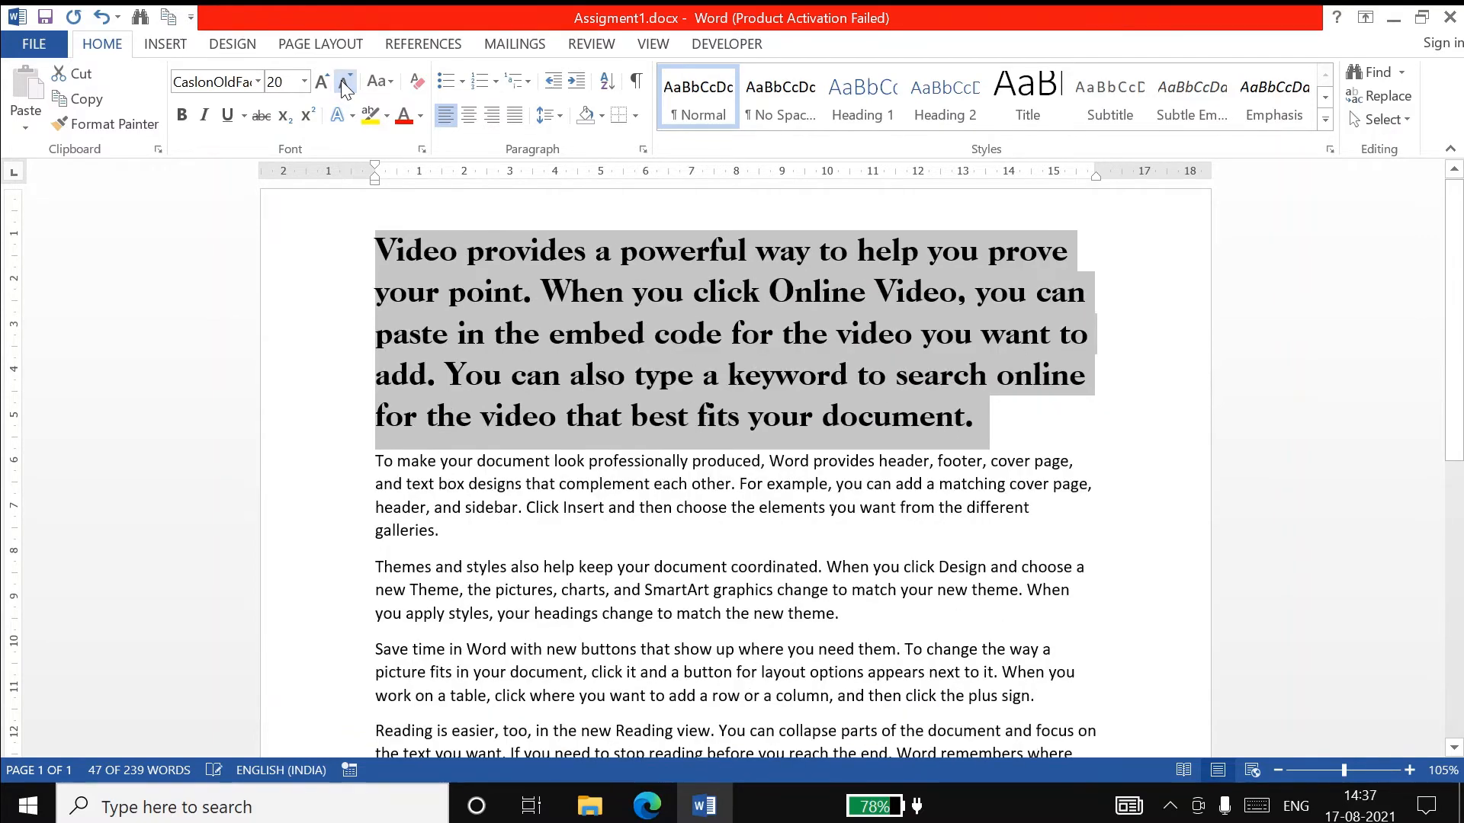
{"action": "left_click", "coordinate": [345, 84]}
{"action": "left_click", "coordinate": [345, 84]}
{"action": "left_click", "coordinate": [344, 84]}
{"action": "left_click", "coordinate": [343, 83]}
{"action": "left_click", "coordinate": [343, 82]}
{"action": "left_click", "coordinate": [343, 82]}
{"action": "left_click", "coordinate": [343, 82]}
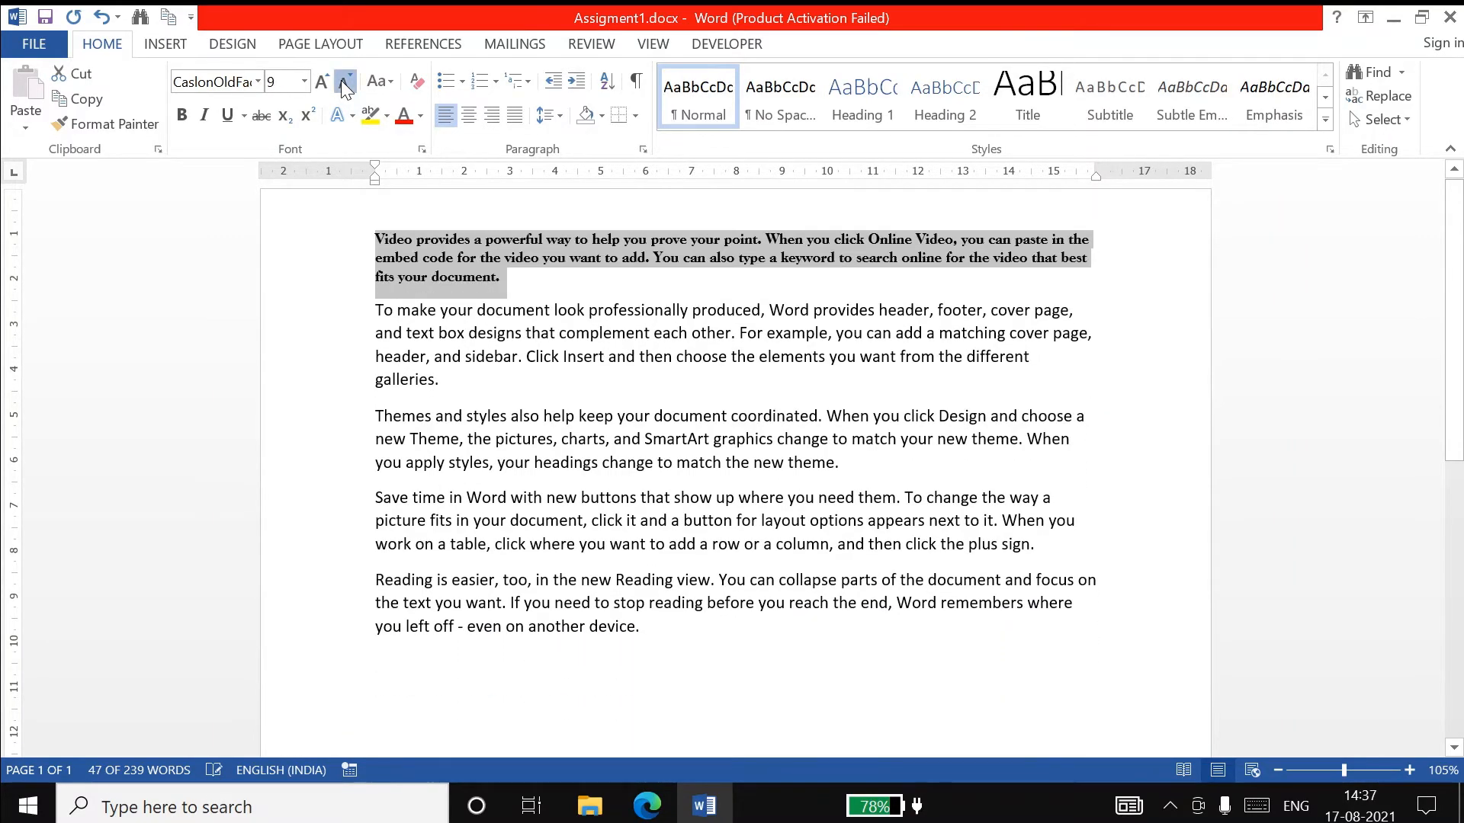
{"action": "left_click", "coordinate": [343, 82]}
{"action": "left_click", "coordinate": [341, 80]}
Enlarge the first paragraph's text with Increase Font Size until it reaches 16
{"action": "left_click", "coordinate": [324, 81]}
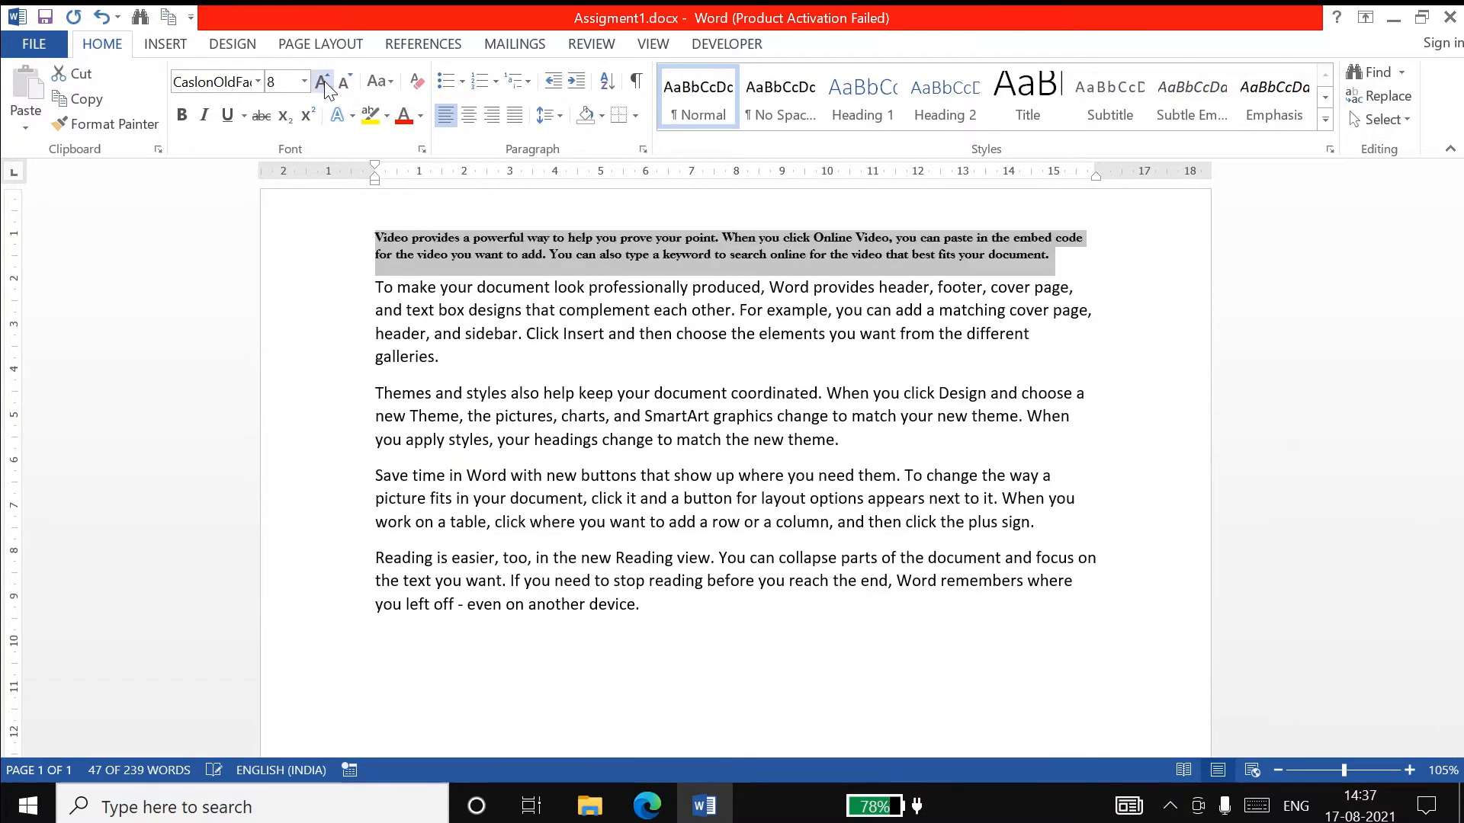
{"action": "left_click", "coordinate": [324, 81]}
{"action": "left_click", "coordinate": [323, 81]}
{"action": "left_click", "coordinate": [323, 81]}
{"action": "left_click", "coordinate": [323, 81]}
{"action": "left_click", "coordinate": [324, 81]}
{"action": "left_click", "coordinate": [323, 81]}
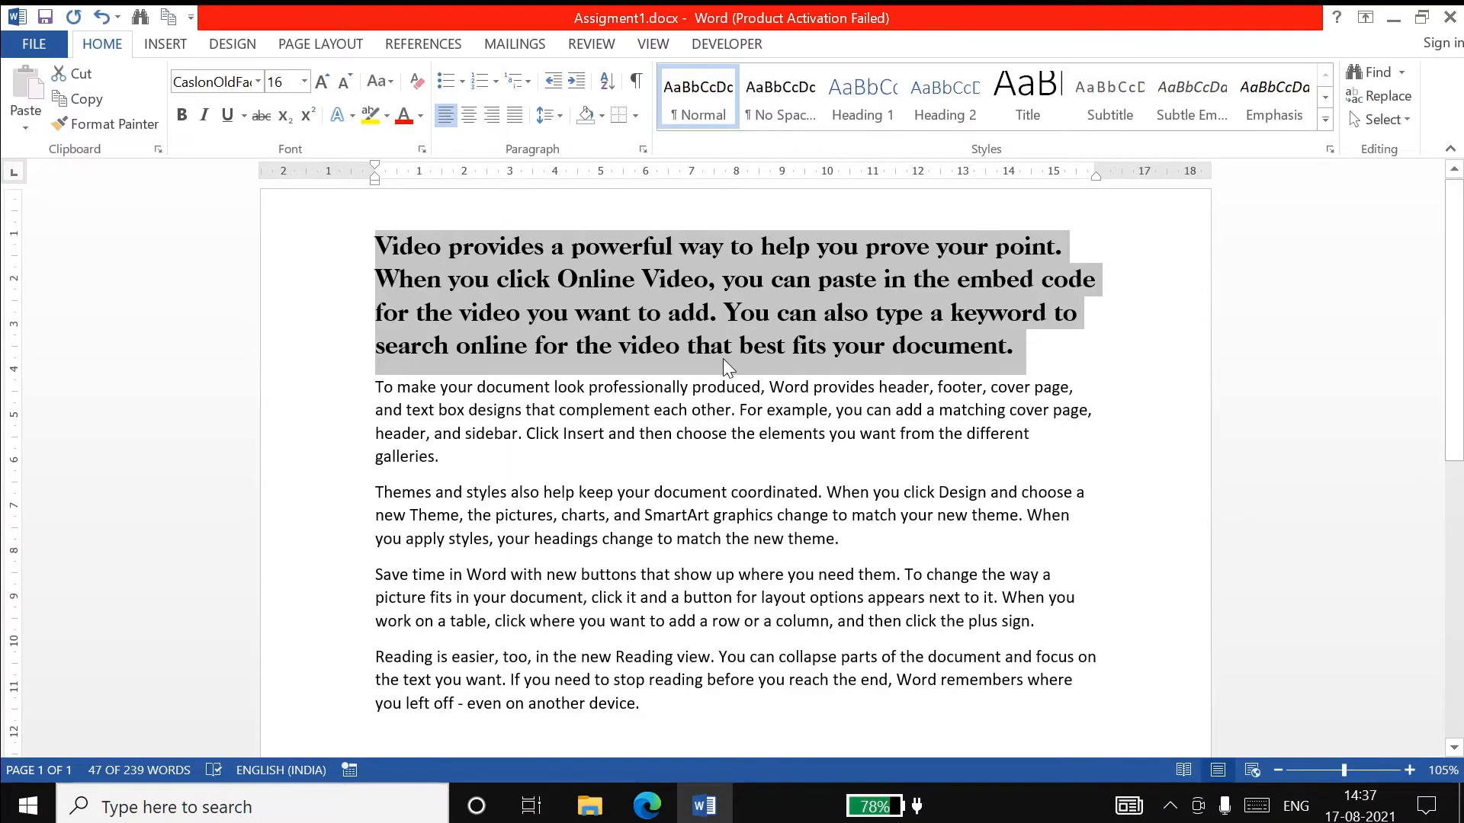
Grow the selected first paragraph's font size stepwise from 16 to 48
{"action": "key", "text": "ctrl+shift+period"}
{"action": "key", "text": "ctrl+shift+period"}
{"action": "key", "text": "ctrl+shift+period"}
{"action": "key", "text": "ctrl+shift+period"}
{"action": "key", "text": "ctrl+shift+period"}
{"action": "key", "text": "ctrl+shift+period"}
{"action": "key", "text": "ctrl+shift+period"}
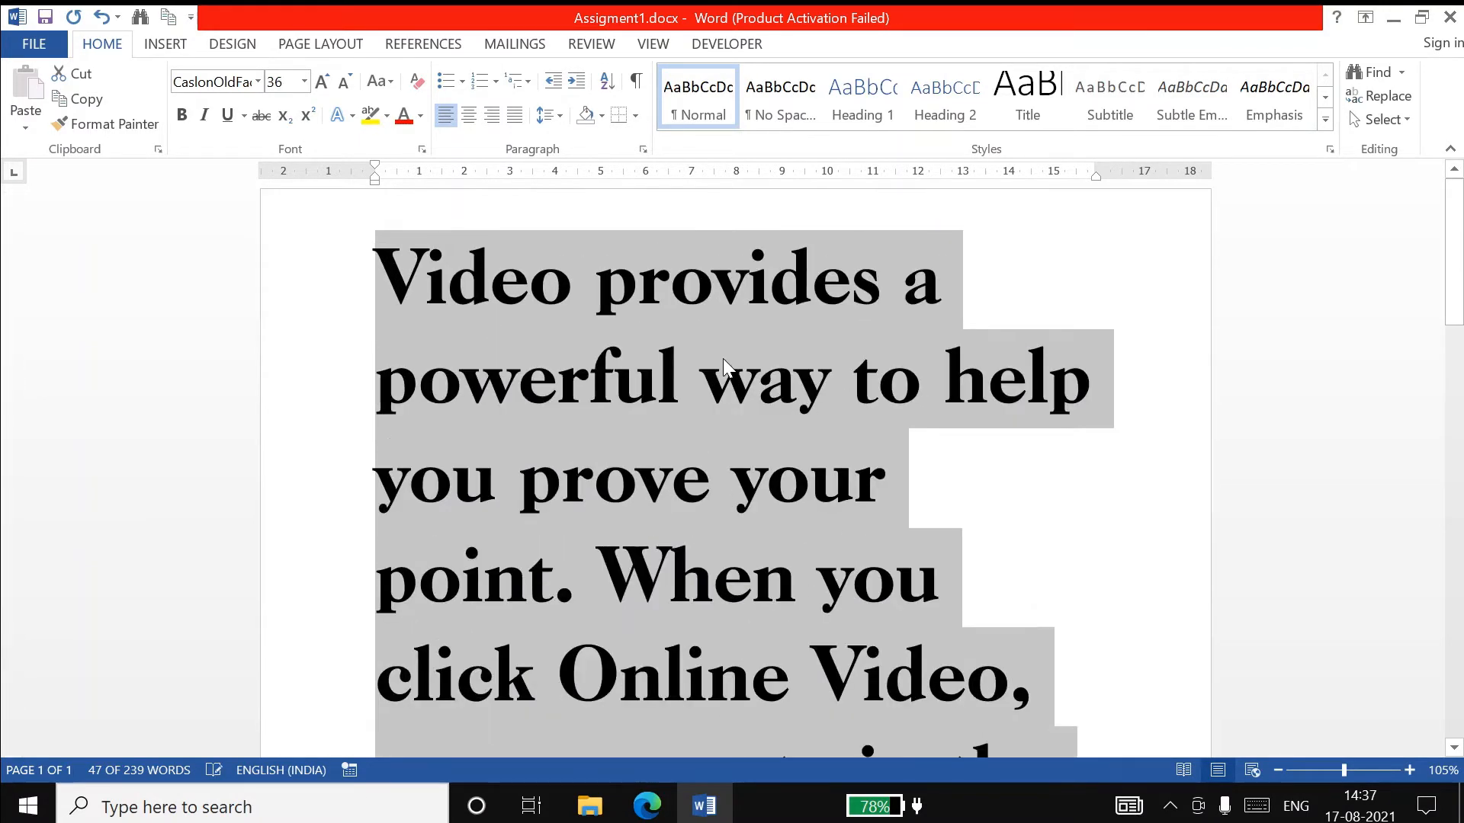
Reduce the selected first paragraph's font size stepwise to 14
{"action": "key", "text": "ctrl+shift+comma"}
{"action": "key", "text": "ctrl+shift+comma"}
{"action": "key", "text": "ctrl+shift+comma"}
{"action": "key", "text": "ctrl+shift+comma"}
{"action": "key", "text": "ctrl+shift+comma"}
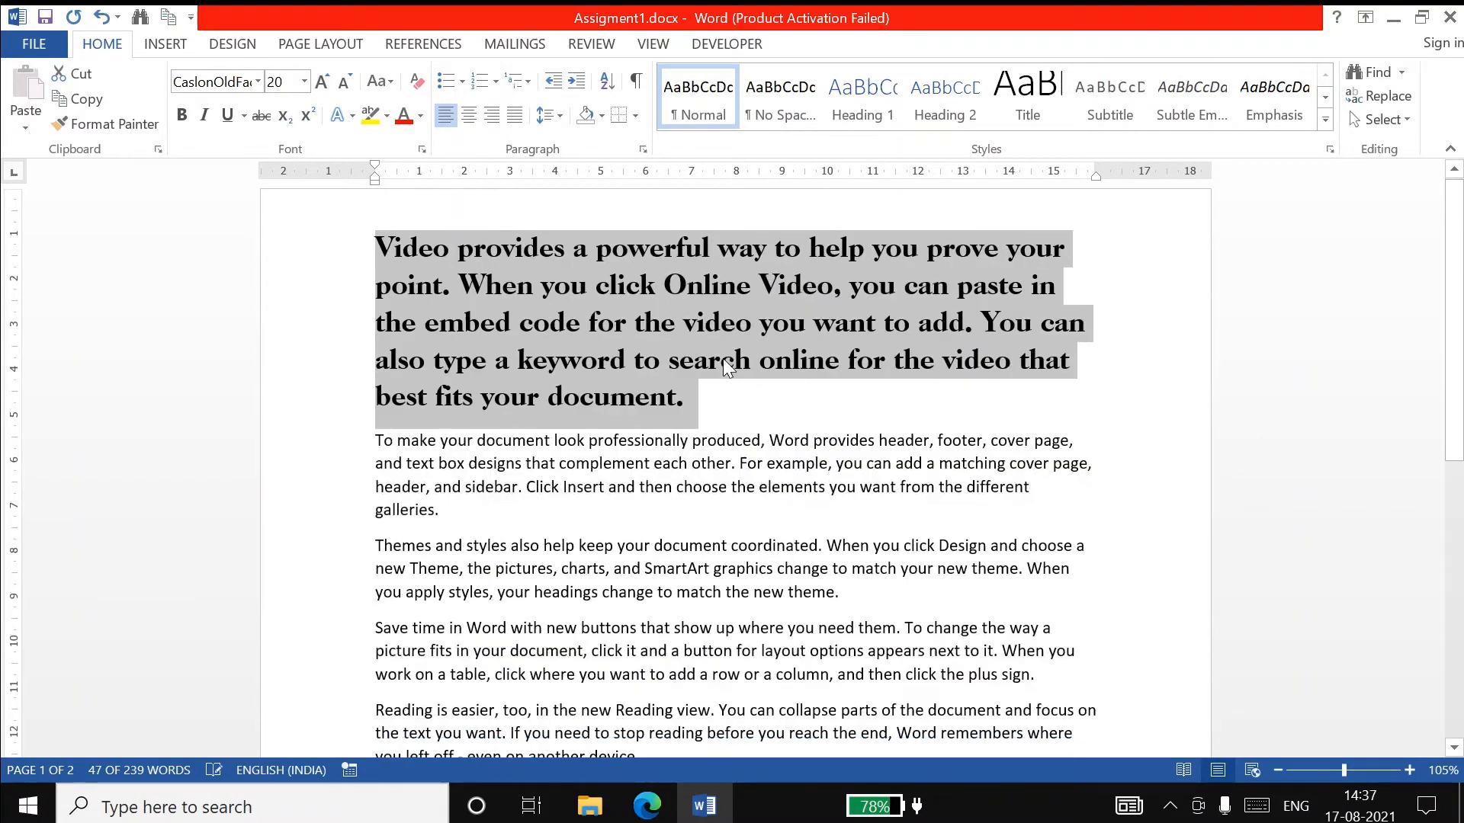
{"action": "key", "text": "ctrl+shift+comma"}
{"action": "key", "text": "ctrl+shift+comma"}
{"action": "key", "text": "ctrl+shift+comma"}
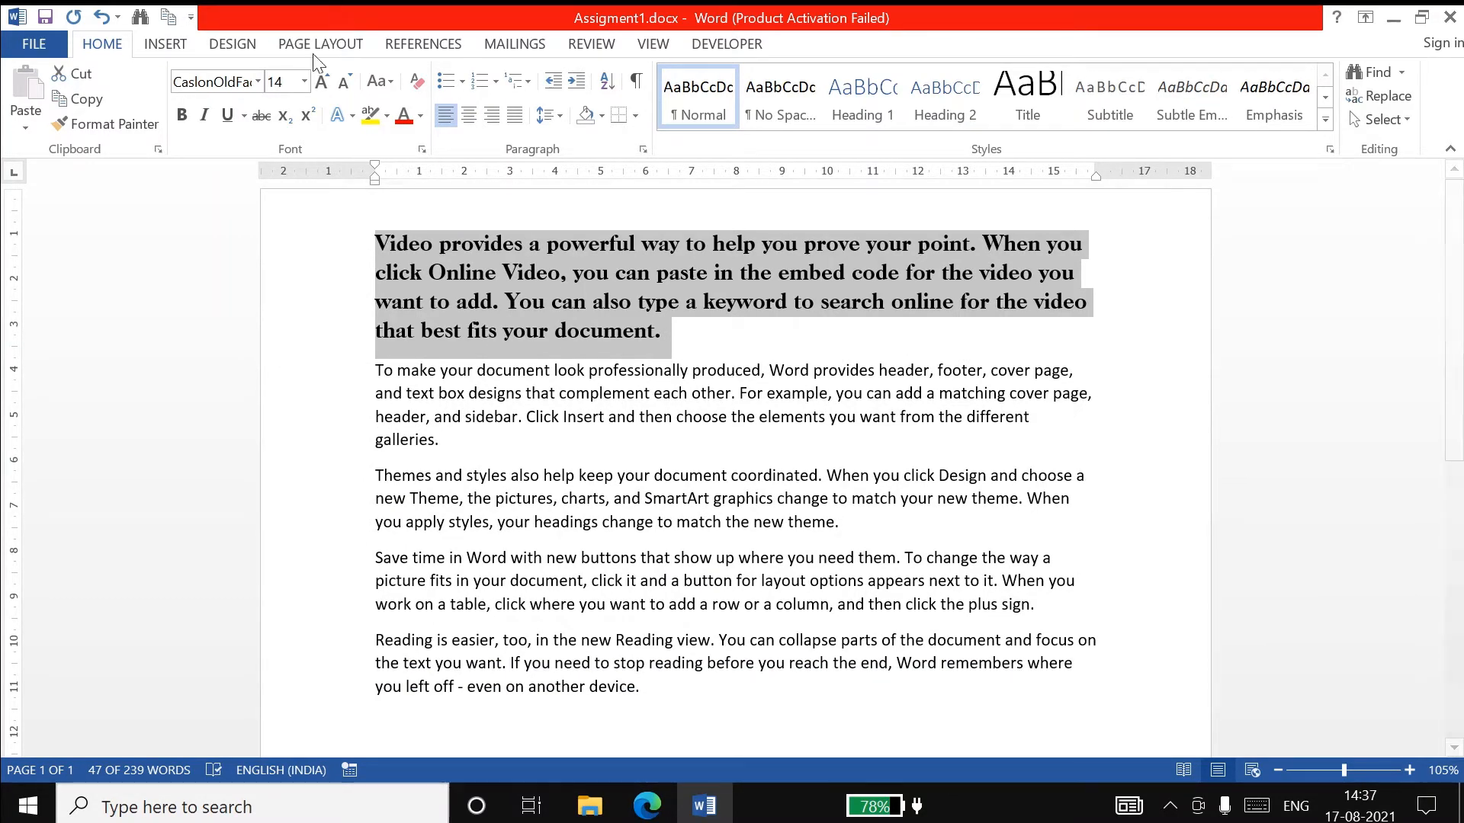
Increase the first paragraph's font size one step to 16 and make its text bold
{"action": "left_click", "coordinate": [304, 82]}
{"action": "left_click", "coordinate": [305, 84]}
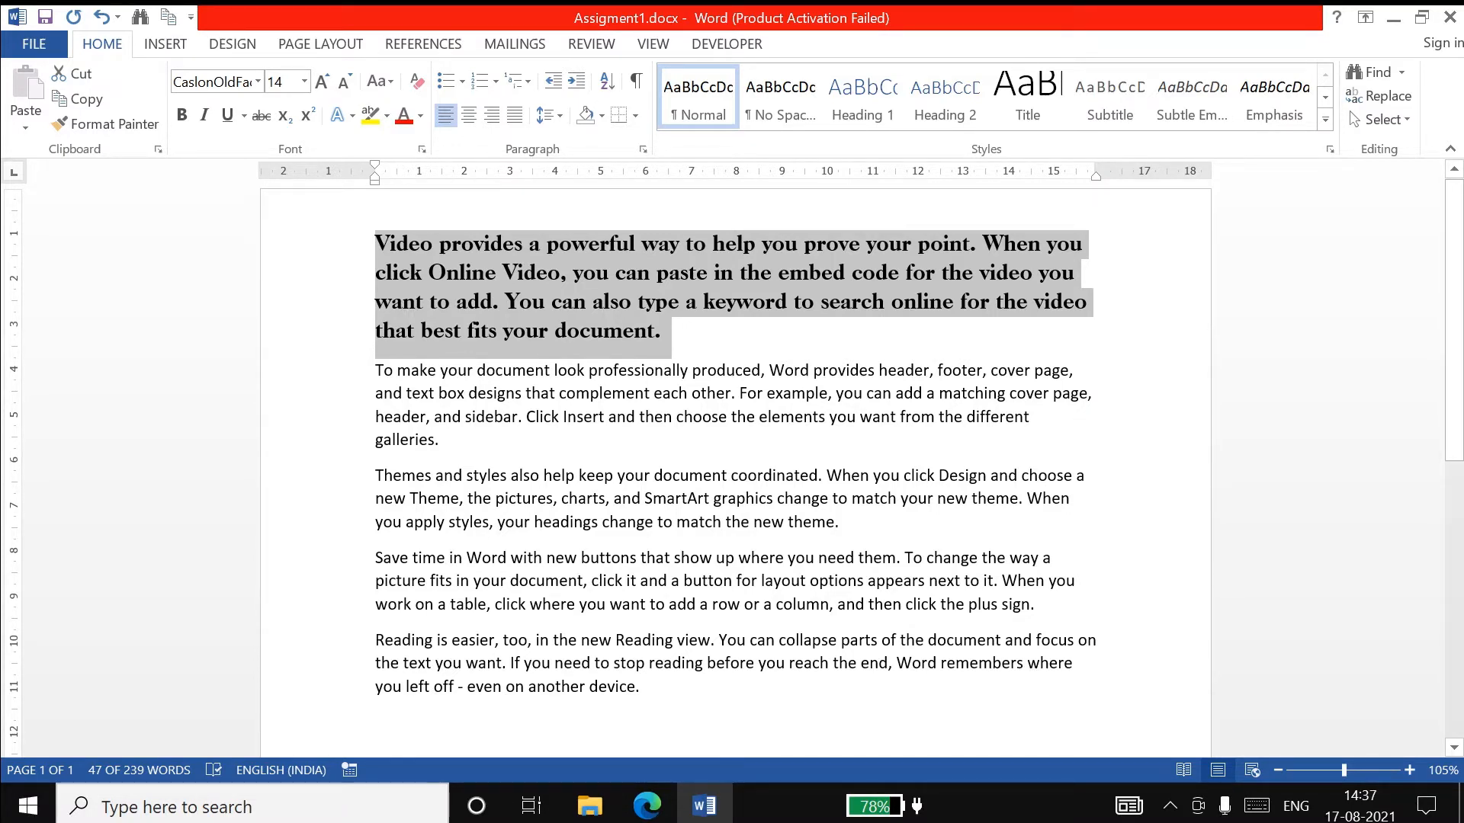
{"action": "left_click", "coordinate": [322, 82]}
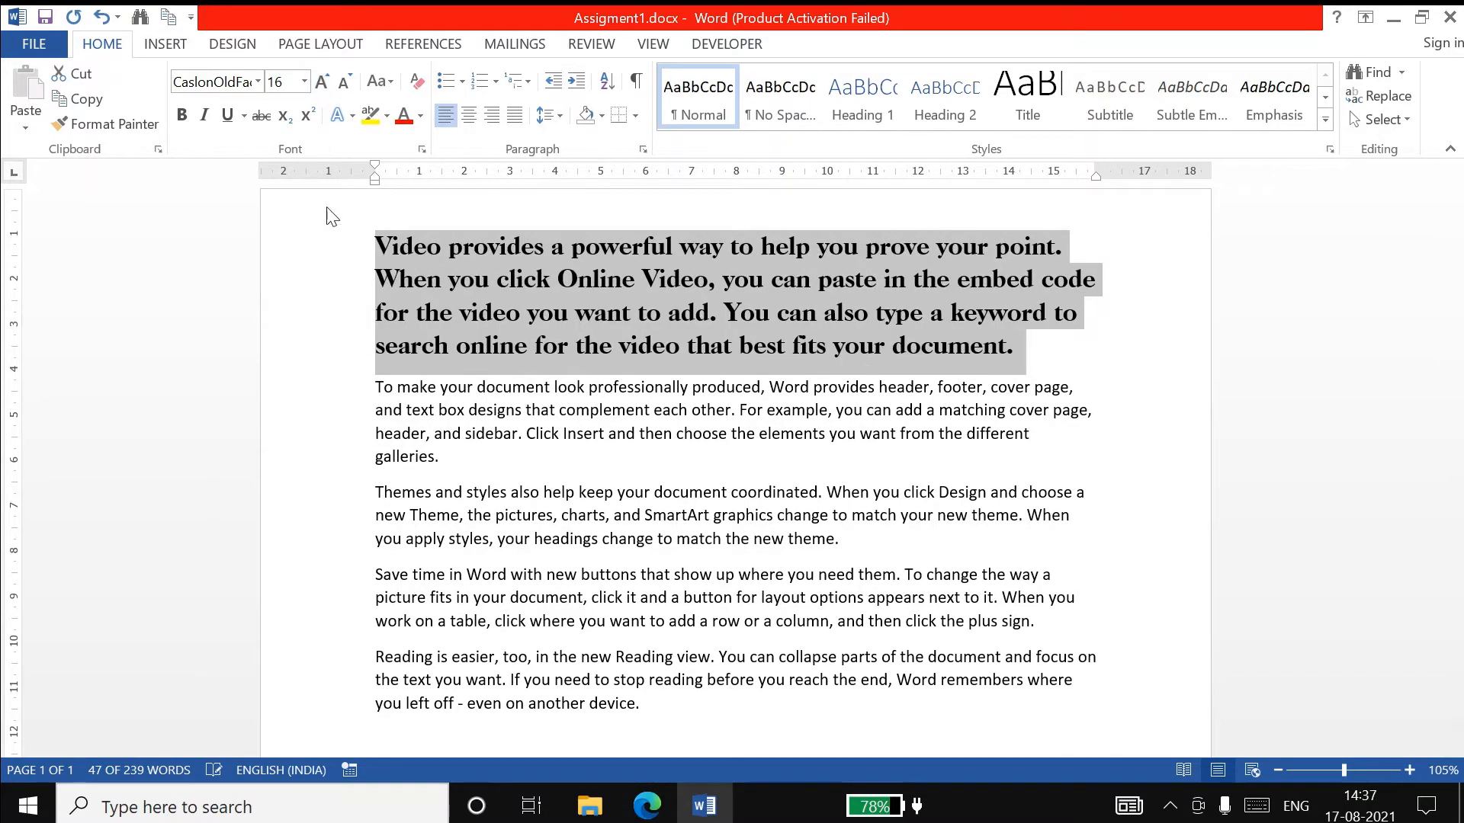
{"action": "left_click", "coordinate": [181, 115]}
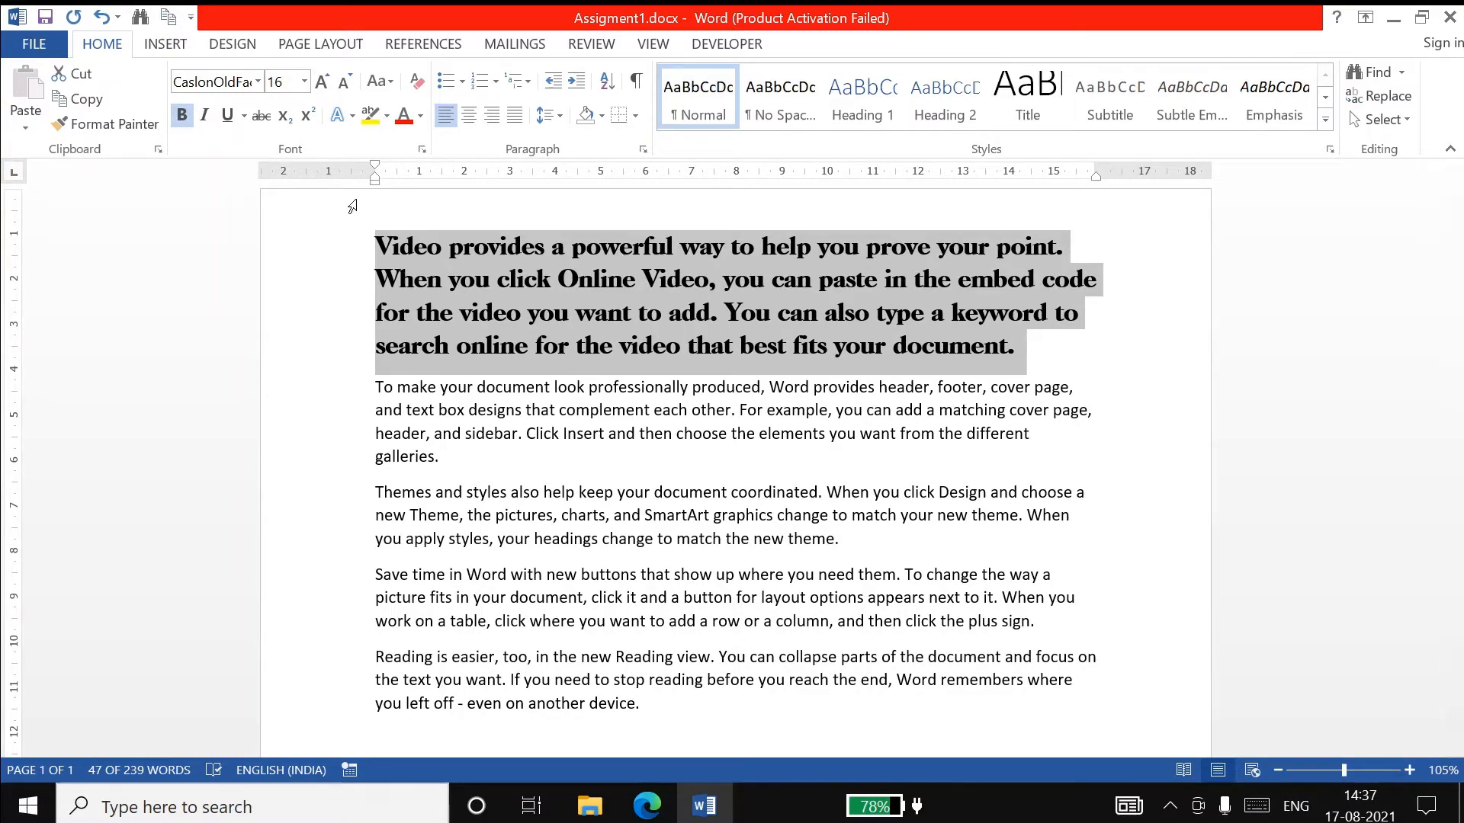
Make the selected first paragraph italic and give it a double underline
{"action": "left_click", "coordinate": [200, 115]}
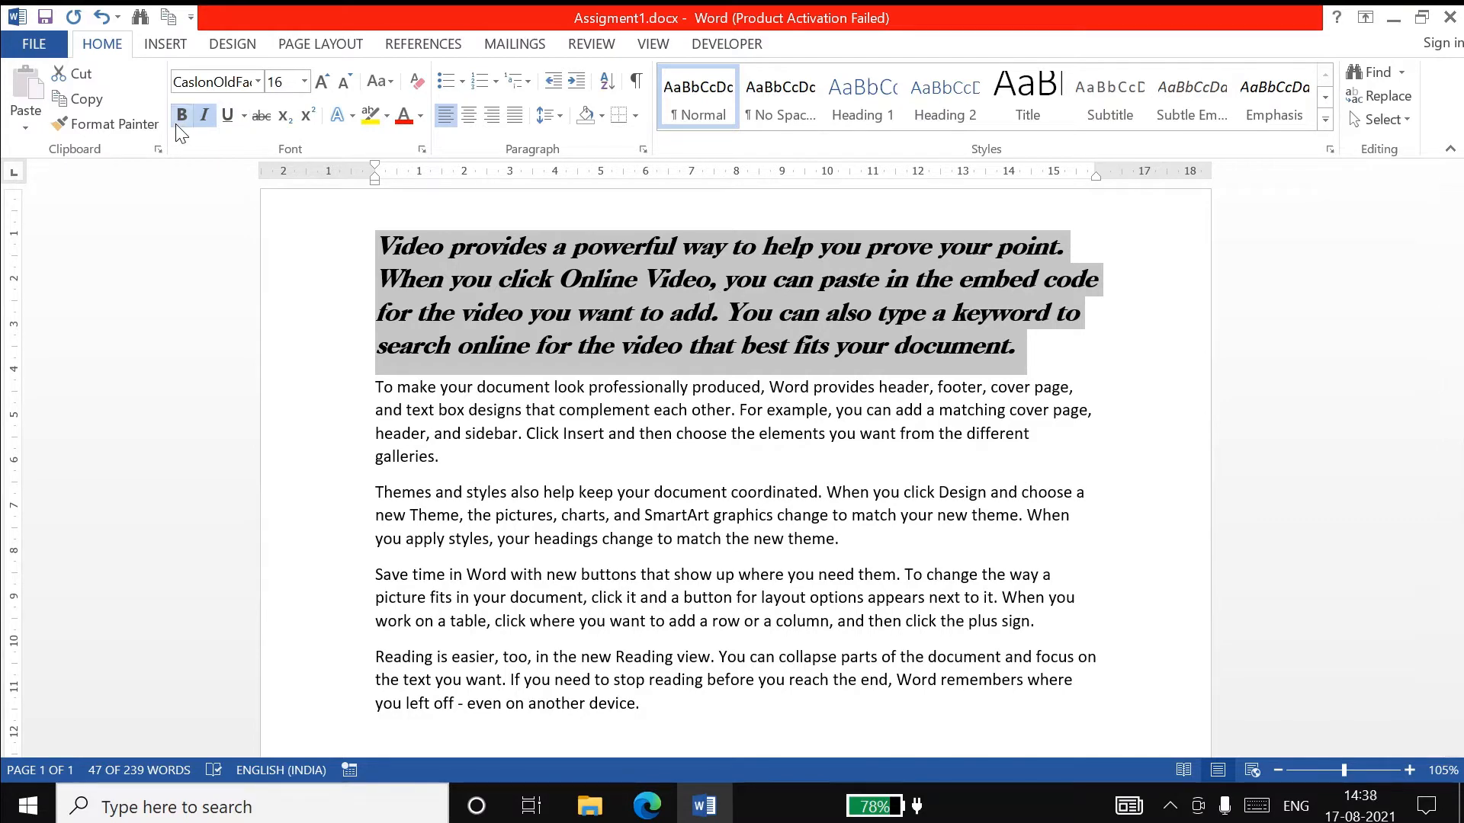
{"action": "left_click", "coordinate": [228, 114]}
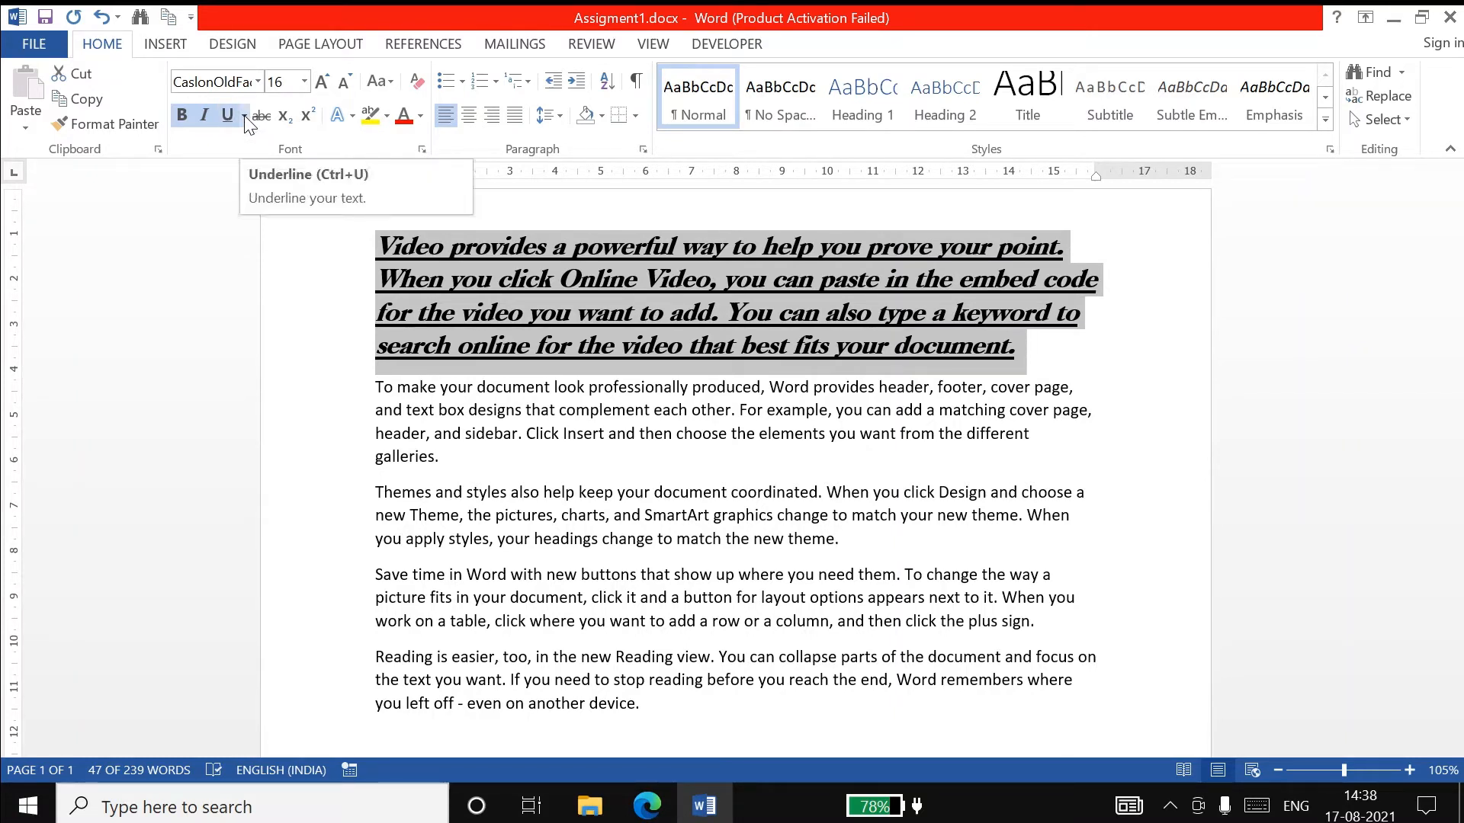
{"action": "left_click", "coordinate": [244, 115]}
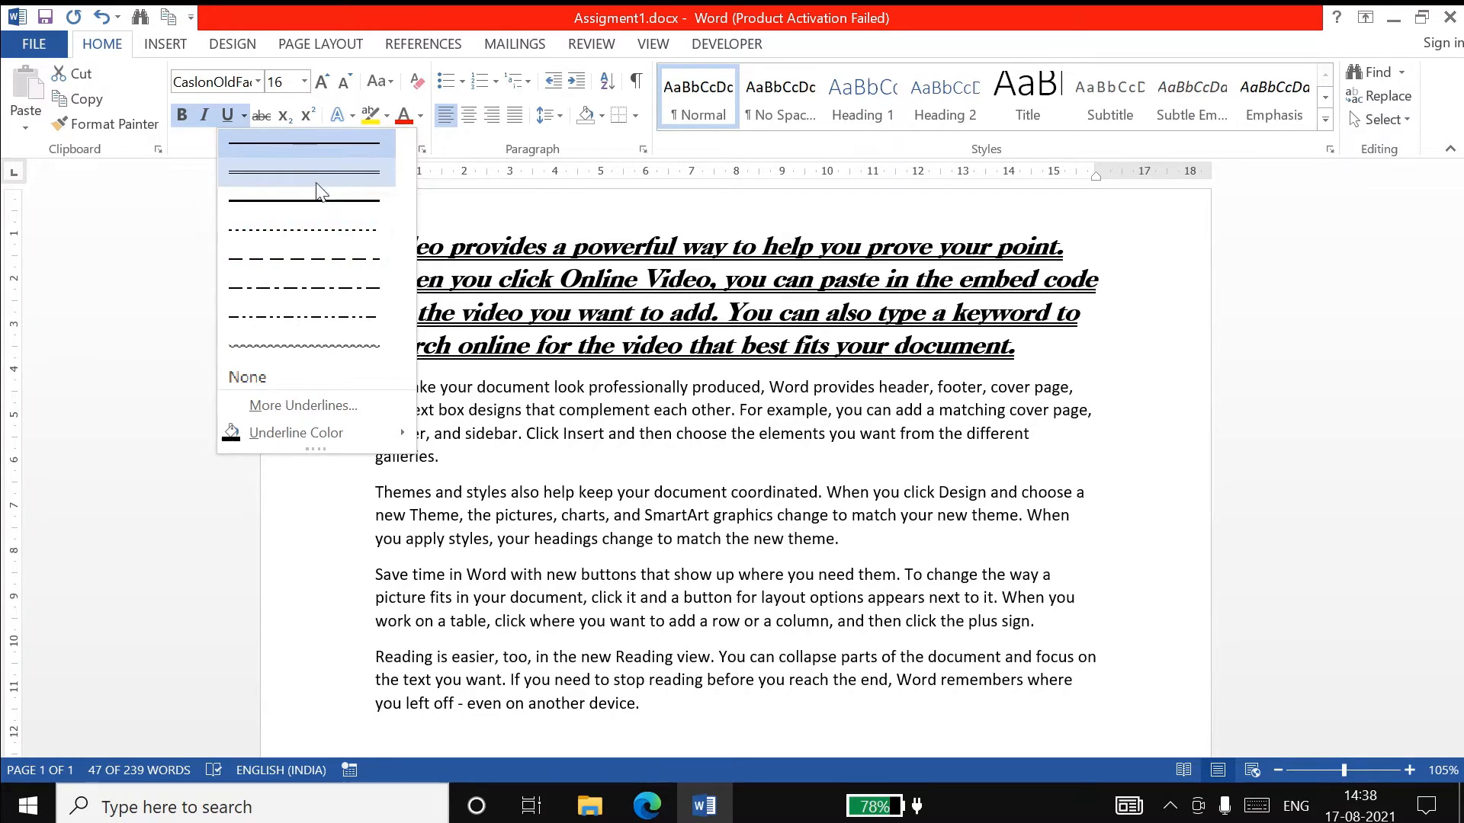
{"action": "left_click", "coordinate": [318, 163]}
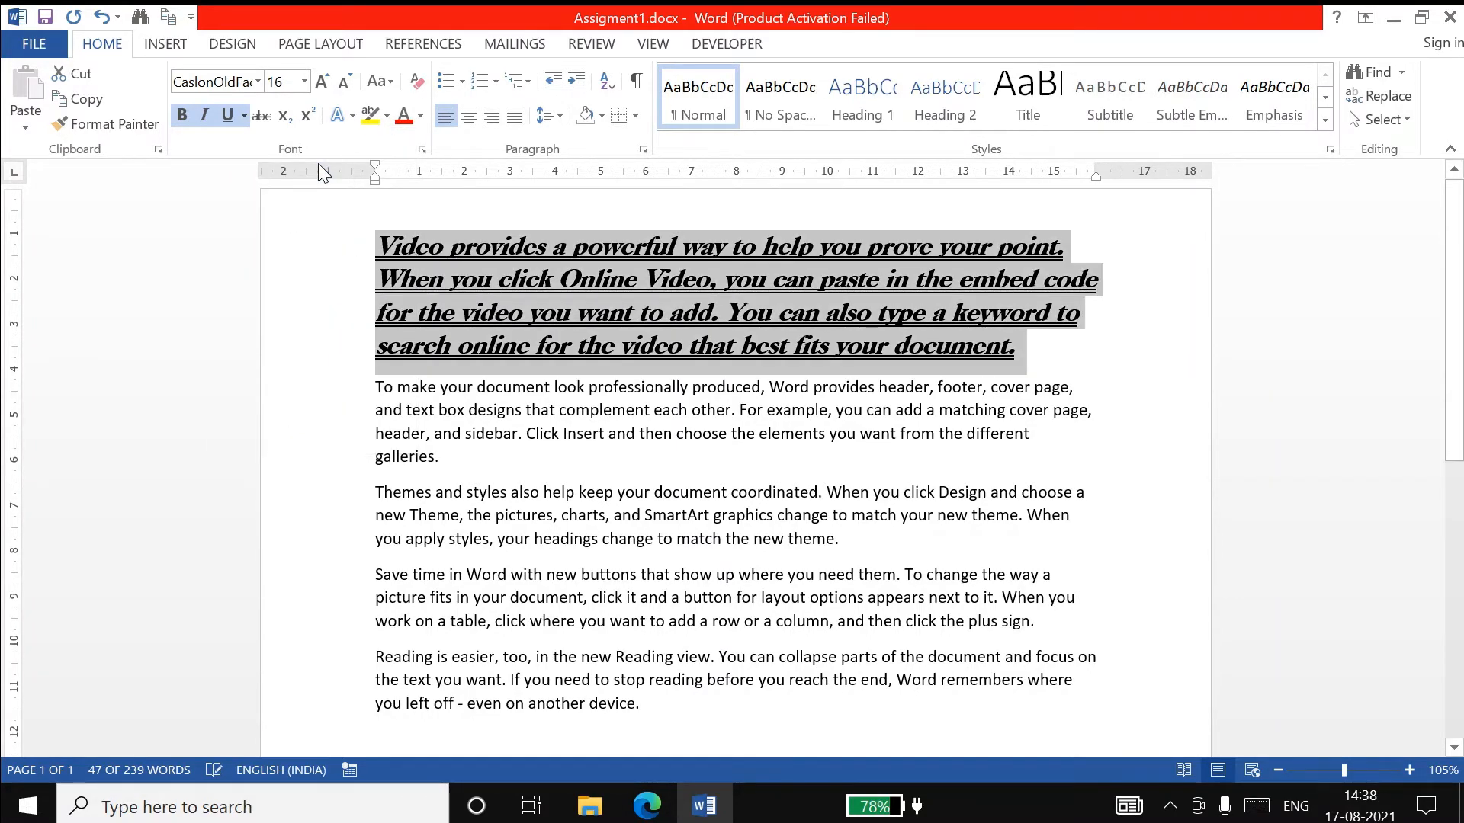
Toggle the first paragraph's underline off and on, and set its underline colour to red
{"action": "left_click", "coordinate": [238, 118]}
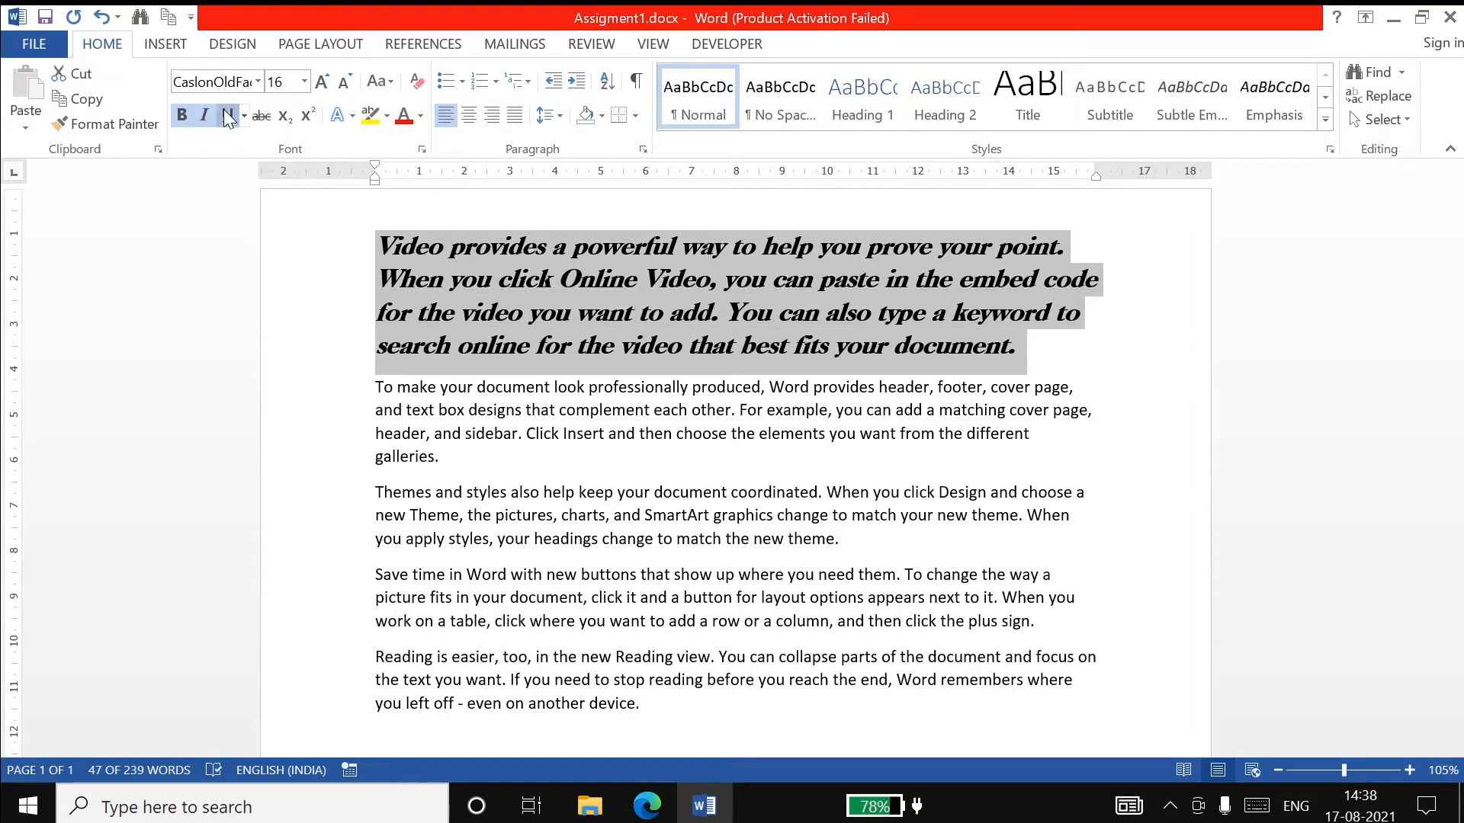
{"action": "left_click", "coordinate": [228, 116]}
{"action": "left_click", "coordinate": [244, 116]}
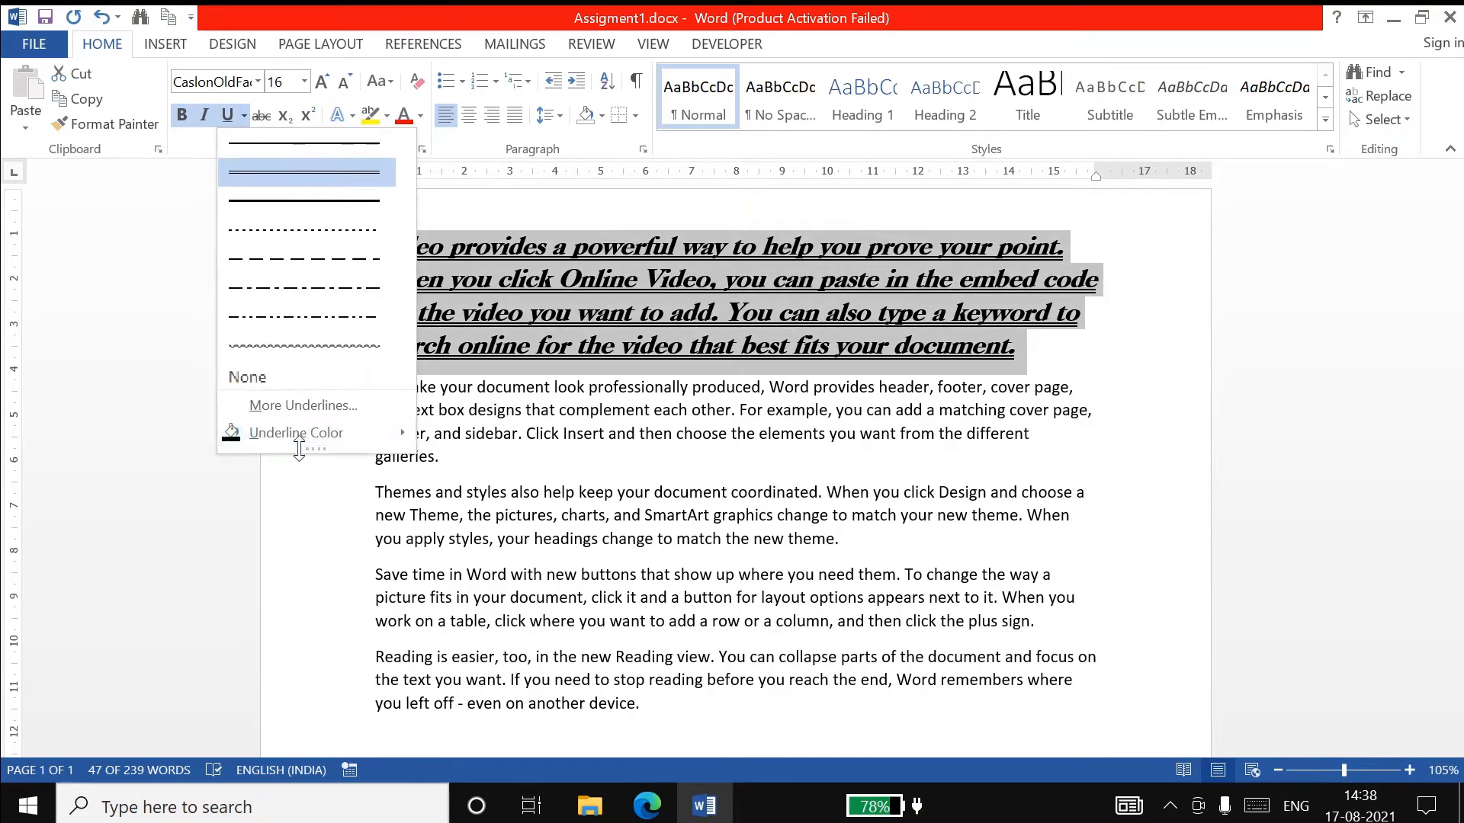
{"action": "mouse_move", "coordinate": [303, 442]}
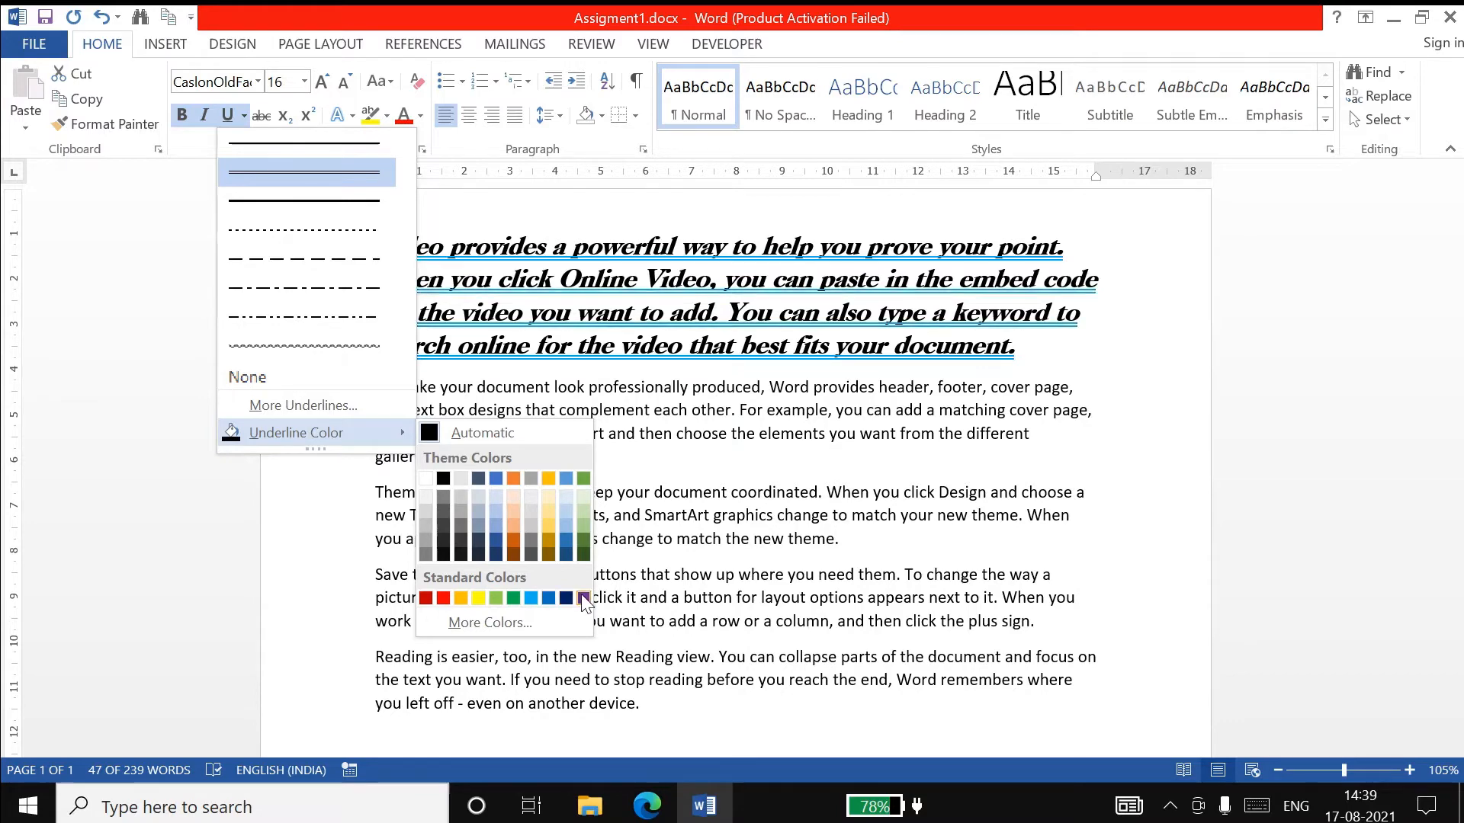
{"action": "left_click", "coordinate": [443, 599]}
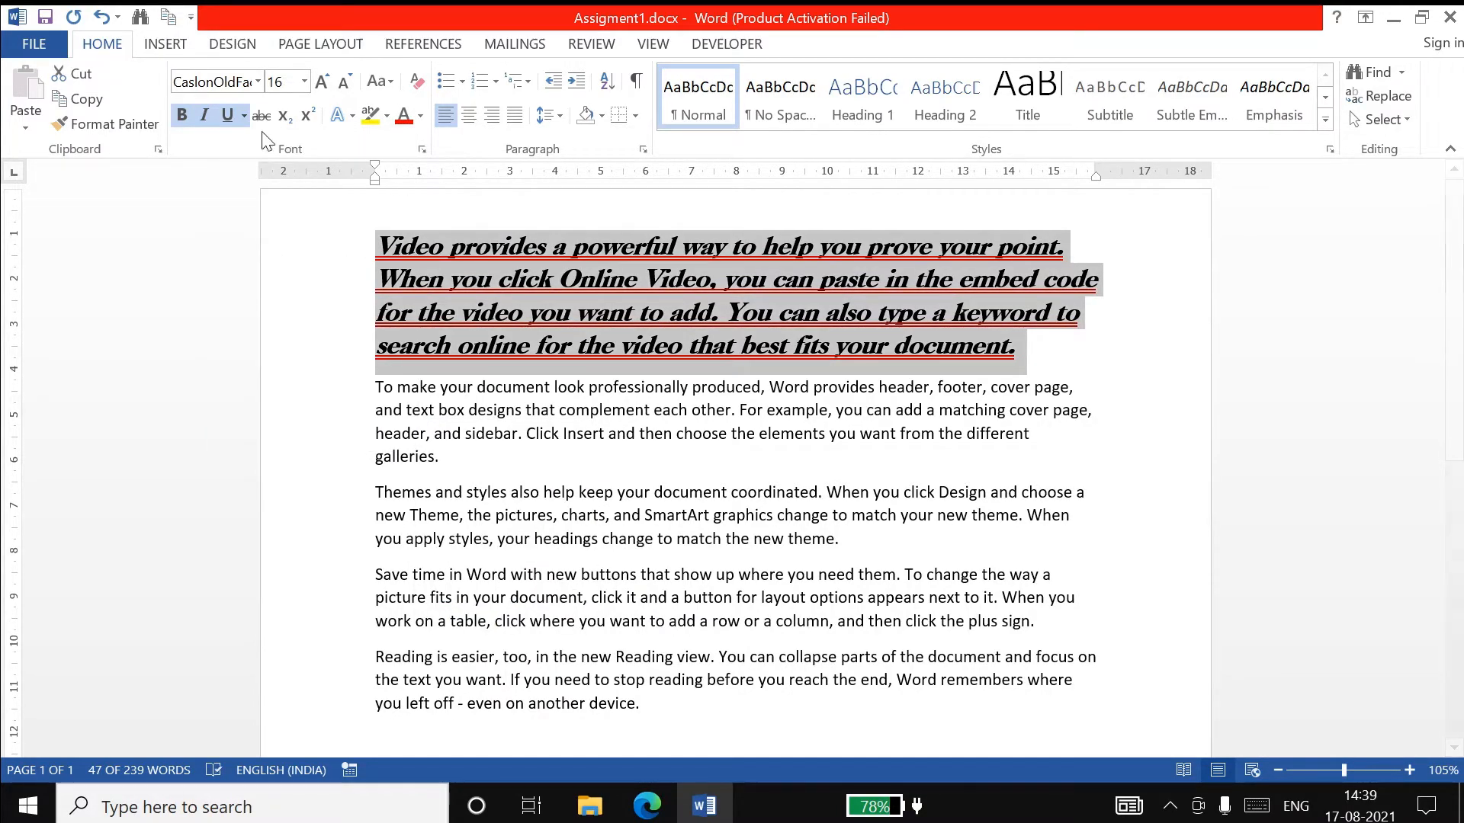
Change the first paragraph's underline colour to a custom green, about RGB 23, 181, 38
{"action": "left_click", "coordinate": [244, 115]}
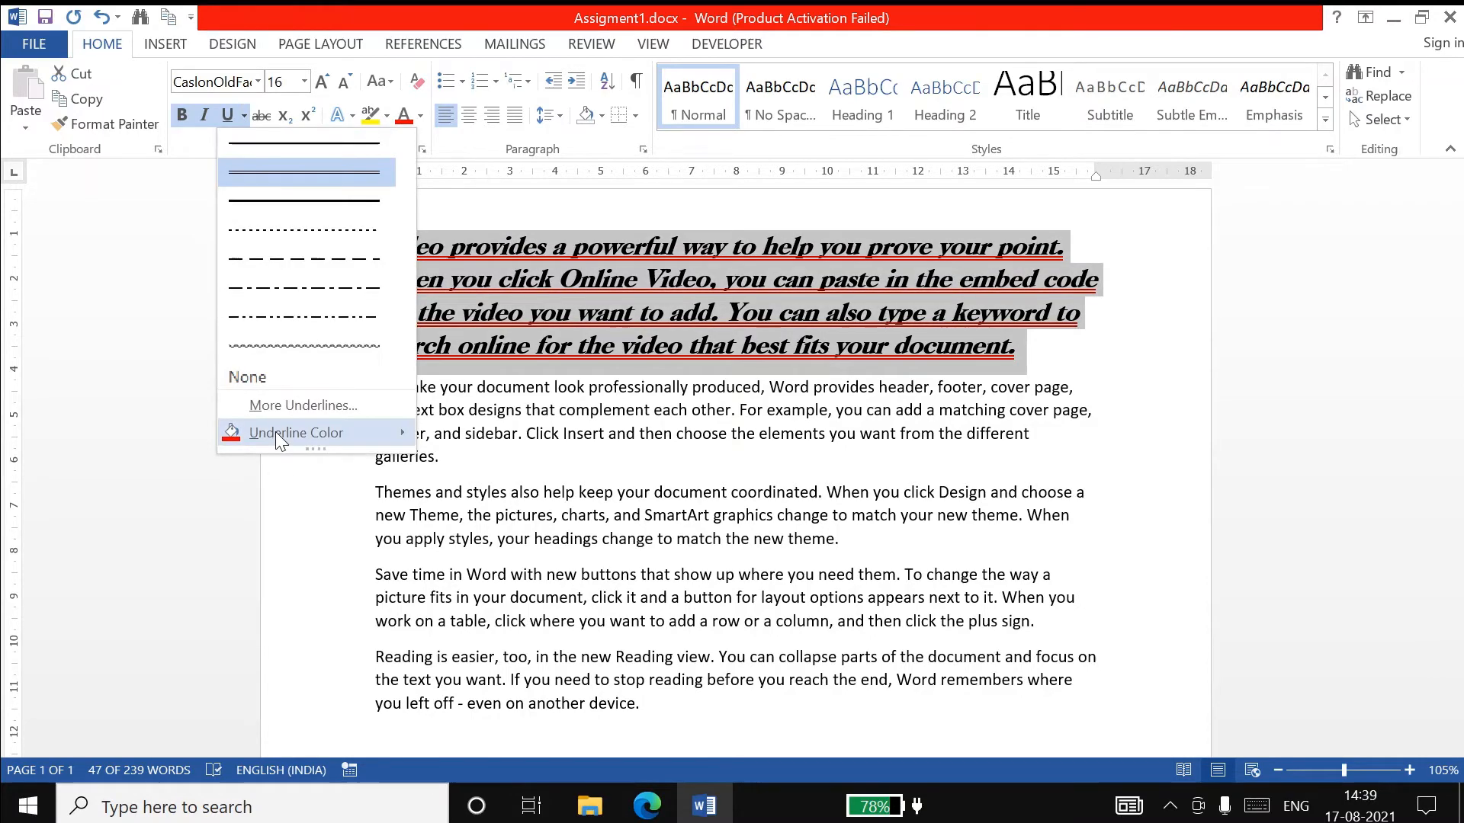
{"action": "left_click", "coordinate": [499, 624]}
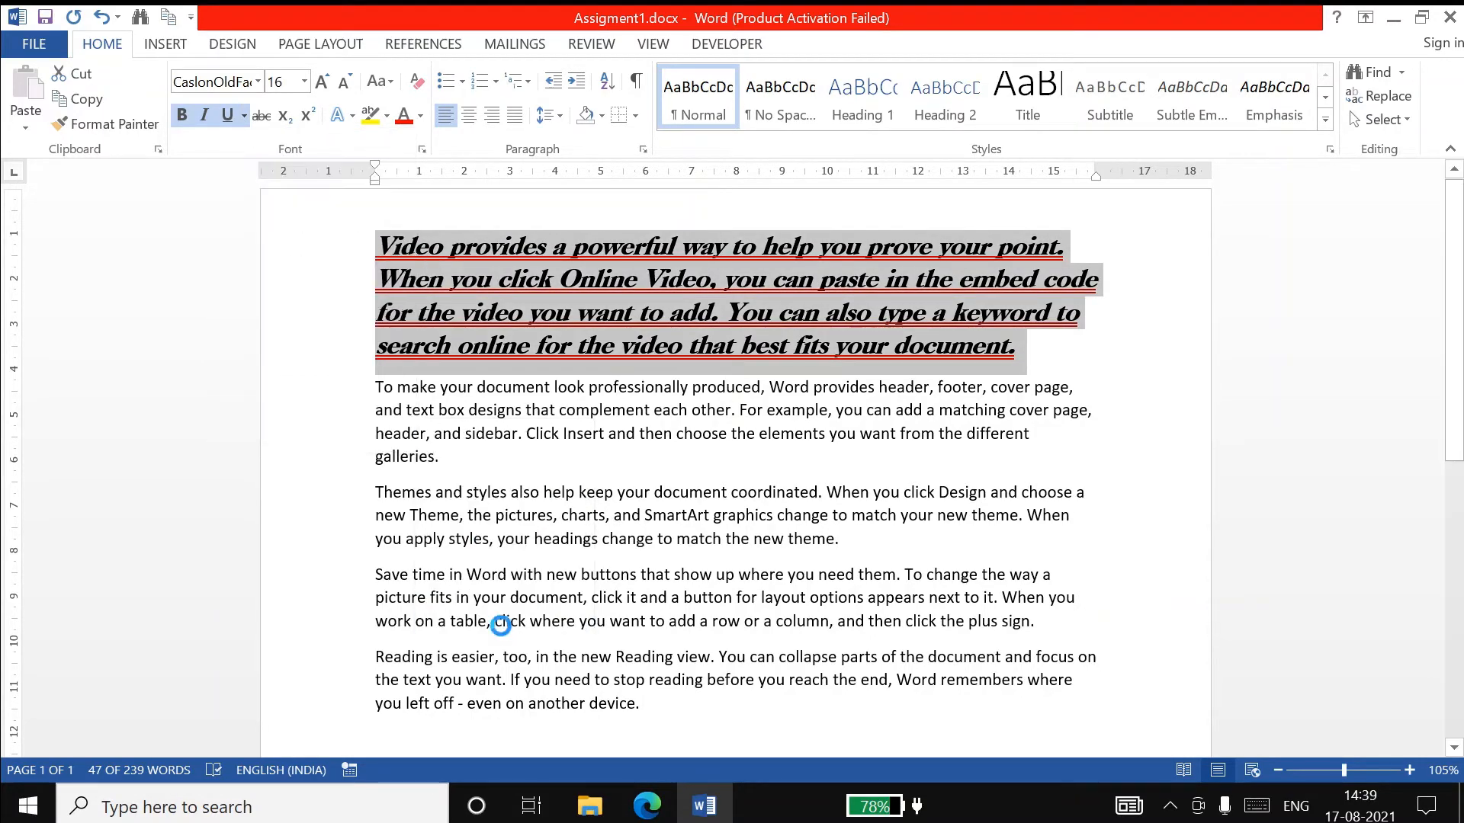
{"action": "left_click", "coordinate": [663, 360]}
{"action": "left_click", "coordinate": [615, 334]}
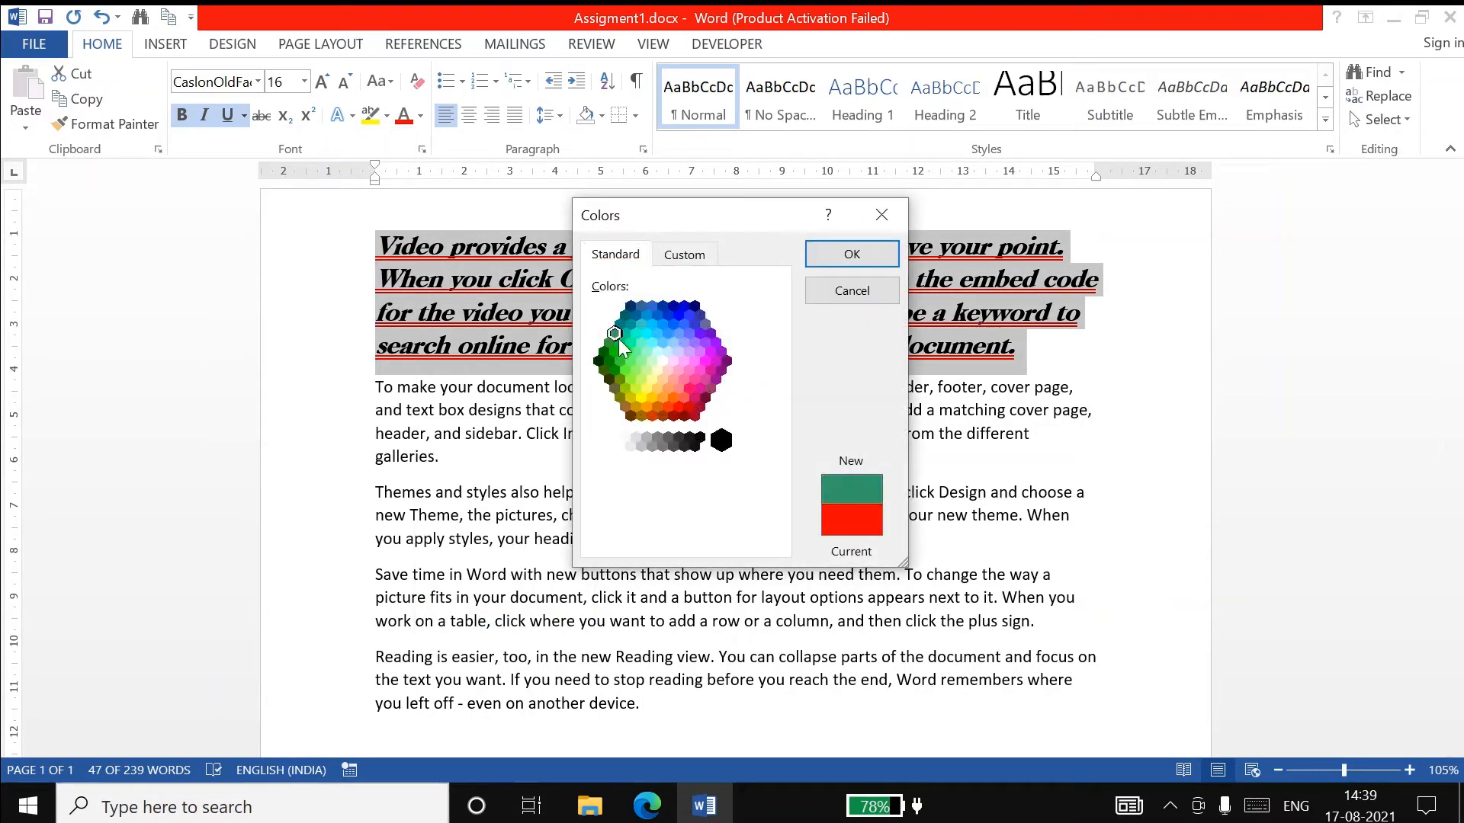
{"action": "left_click", "coordinate": [684, 254]}
{"action": "left_click", "coordinate": [671, 323]}
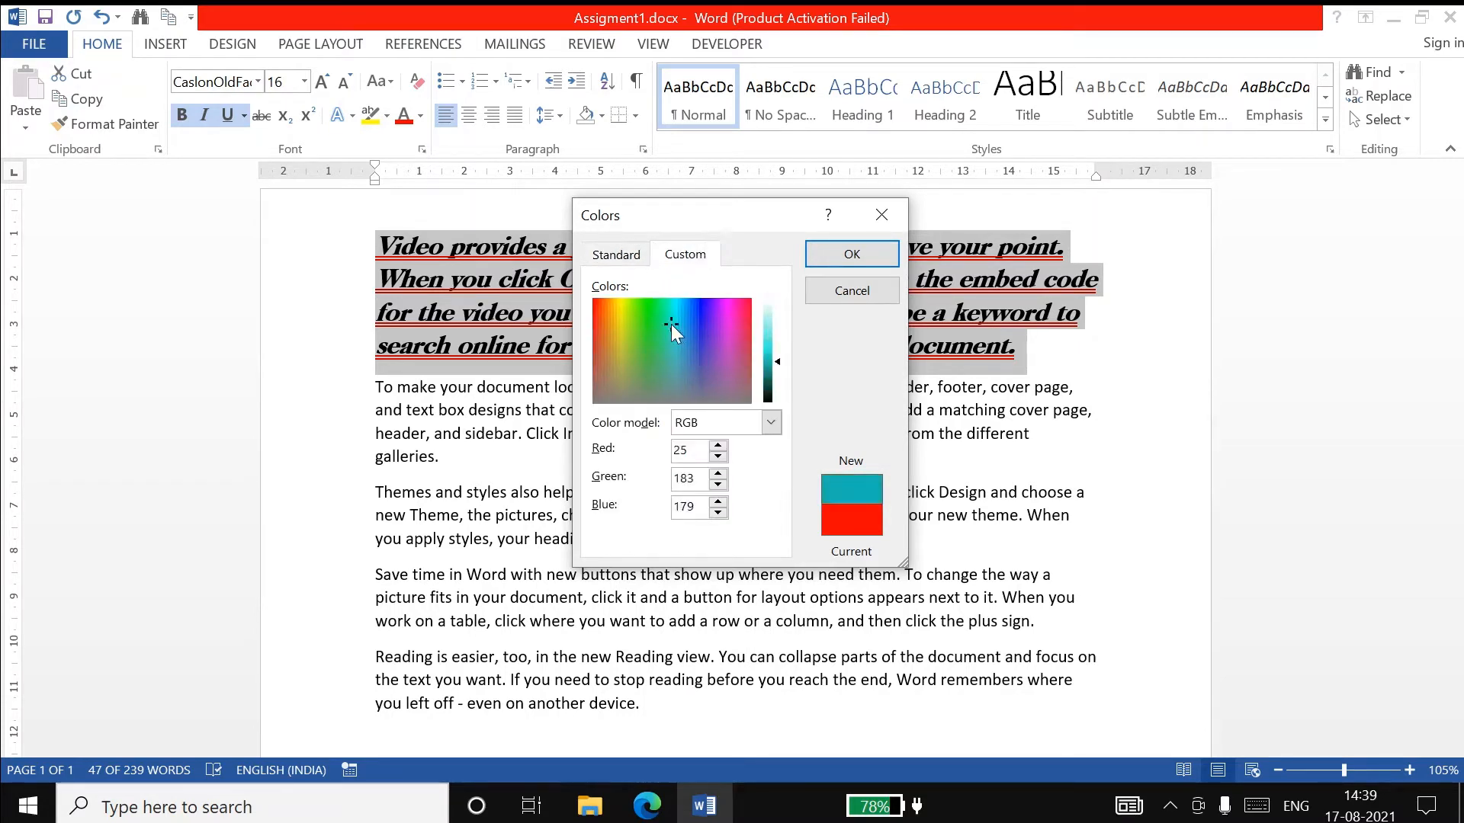
{"action": "left_click", "coordinate": [647, 321]}
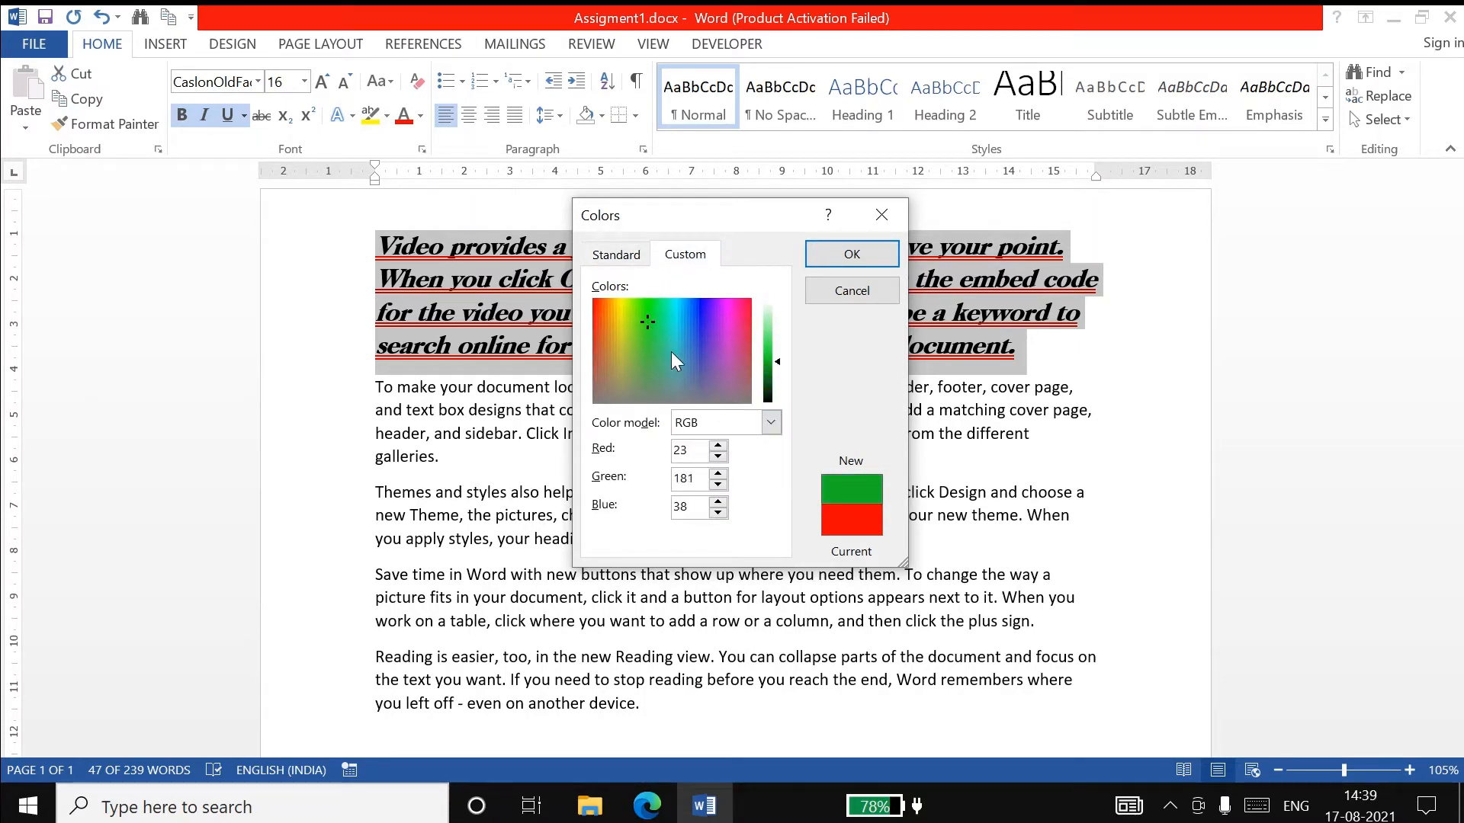
{"action": "left_click", "coordinate": [851, 252]}
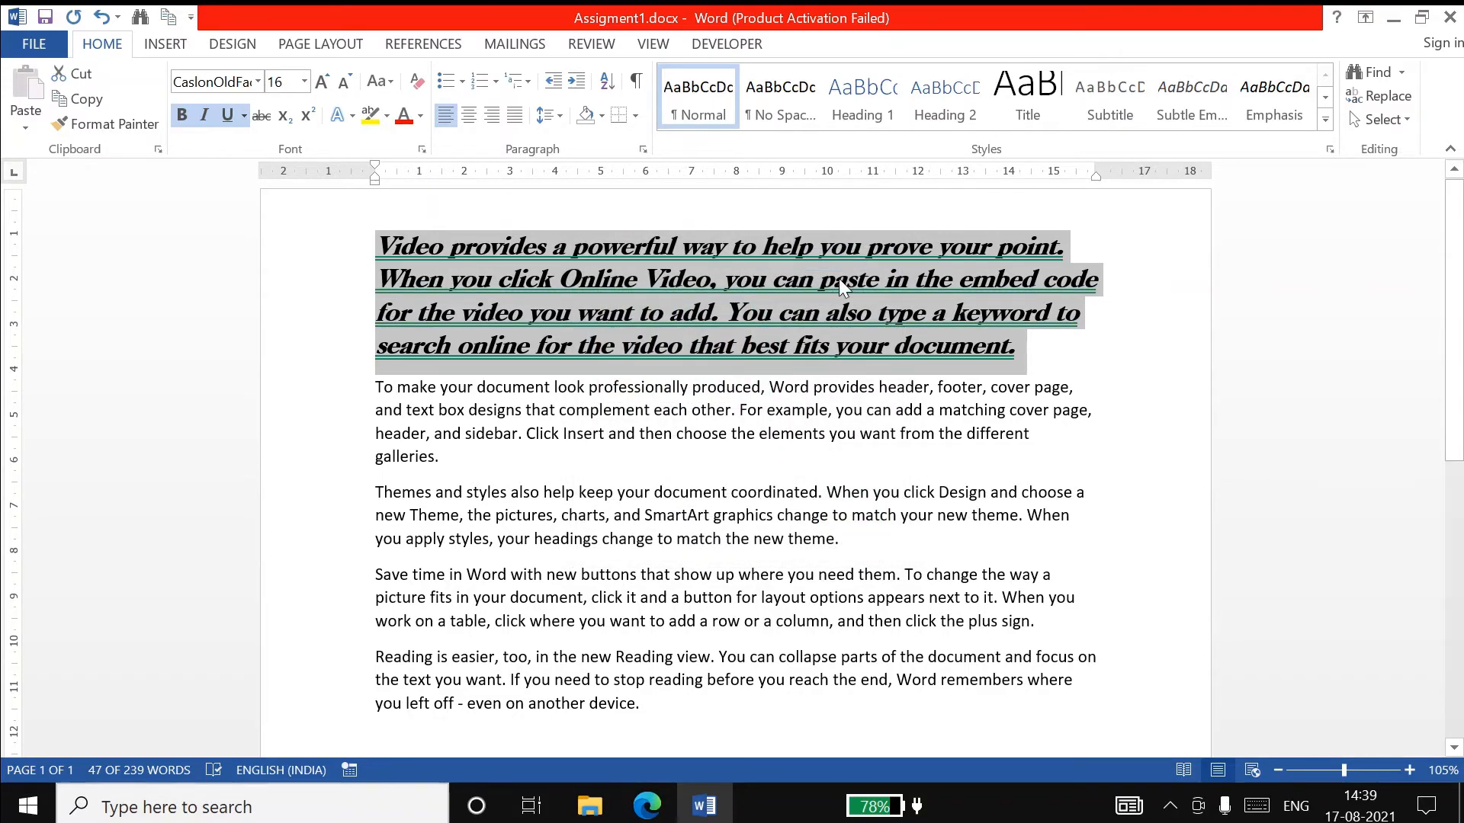
Remove the bold, italic and underline formatting from the first paragraph
{"action": "left_click", "coordinate": [224, 116]}
{"action": "left_click", "coordinate": [224, 114]}
{"action": "left_click", "coordinate": [182, 108]}
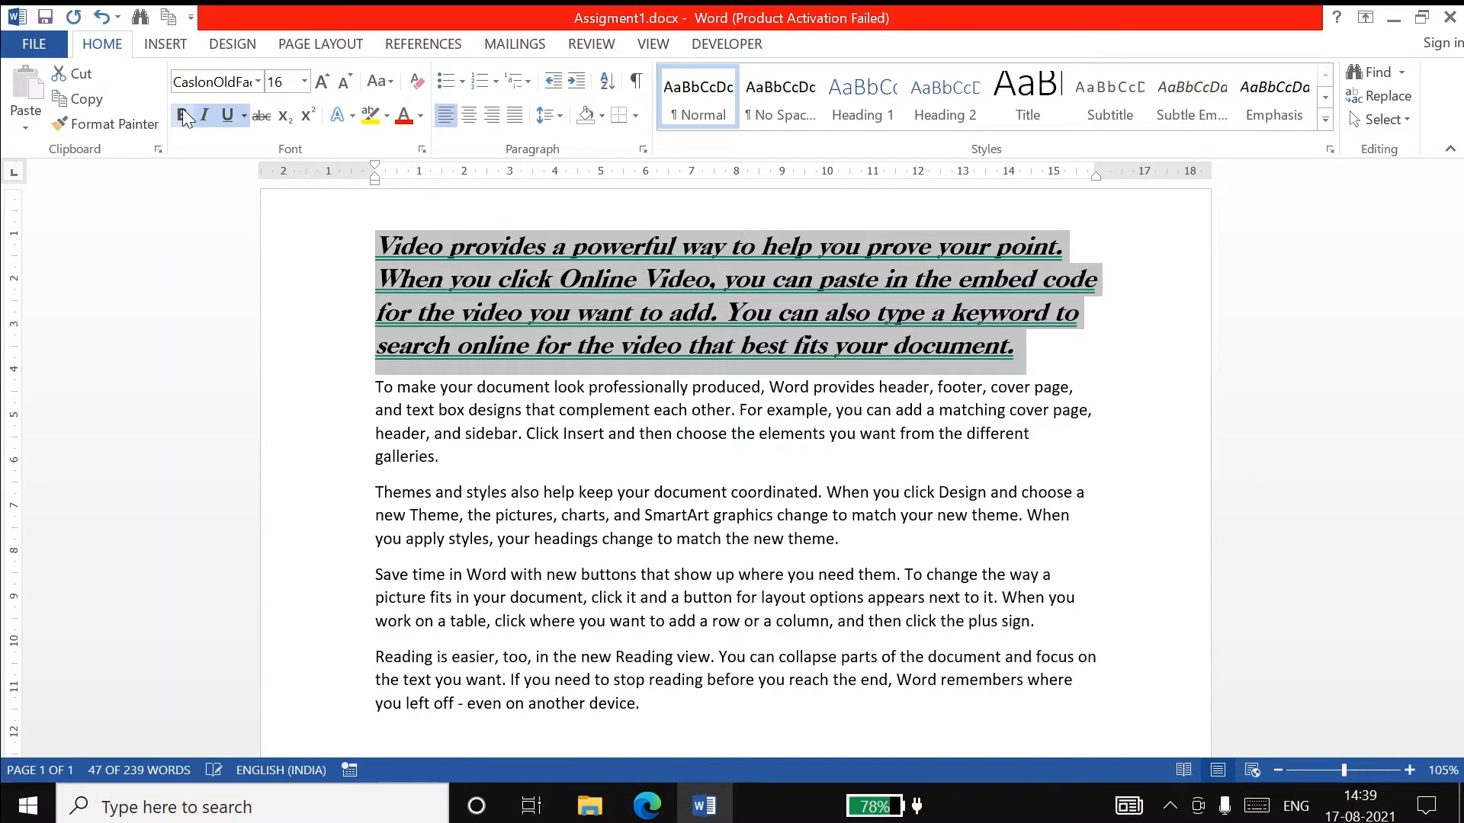
{"action": "left_click", "coordinate": [206, 119]}
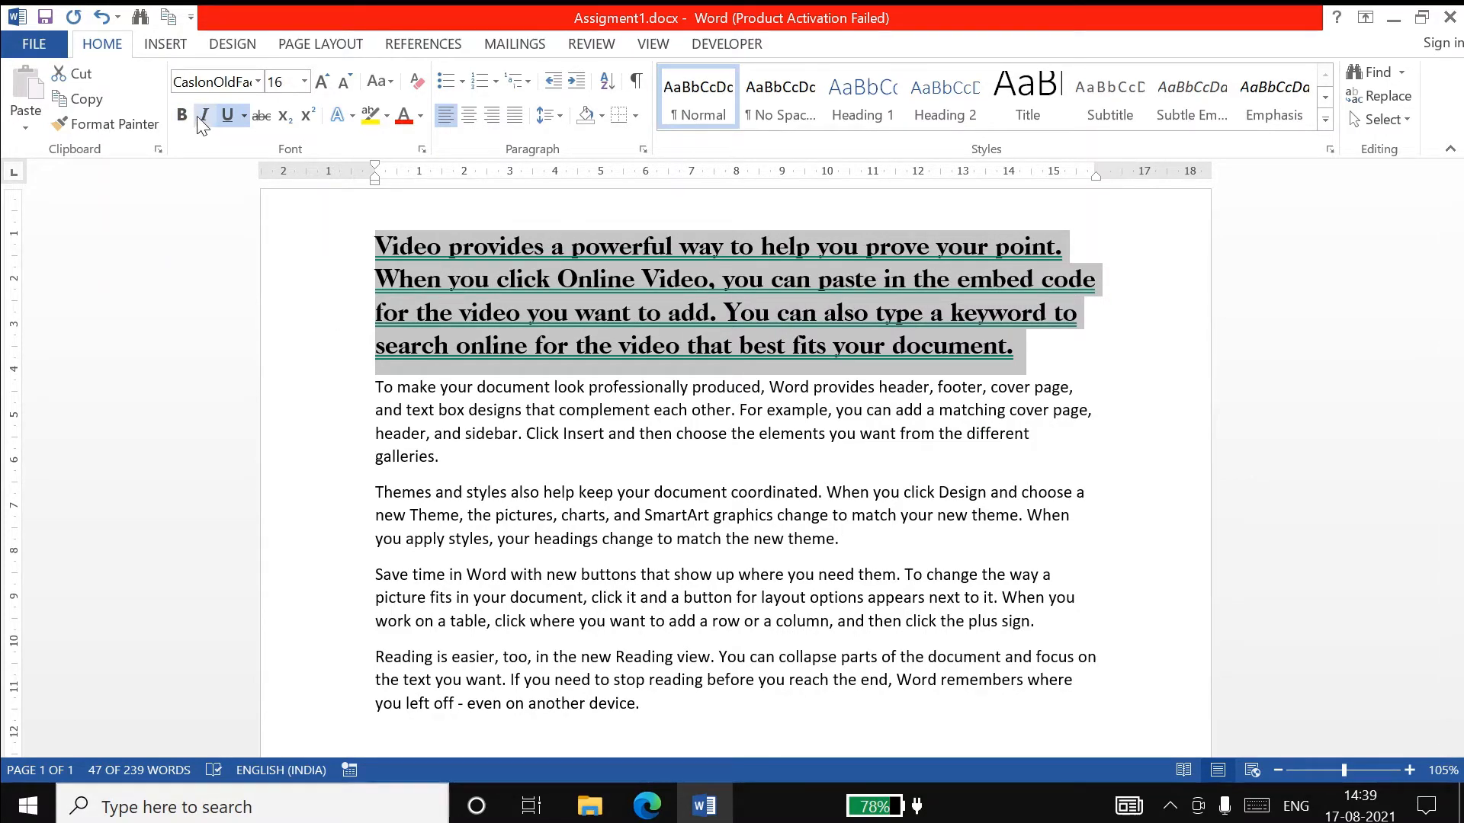
{"action": "left_click", "coordinate": [227, 125]}
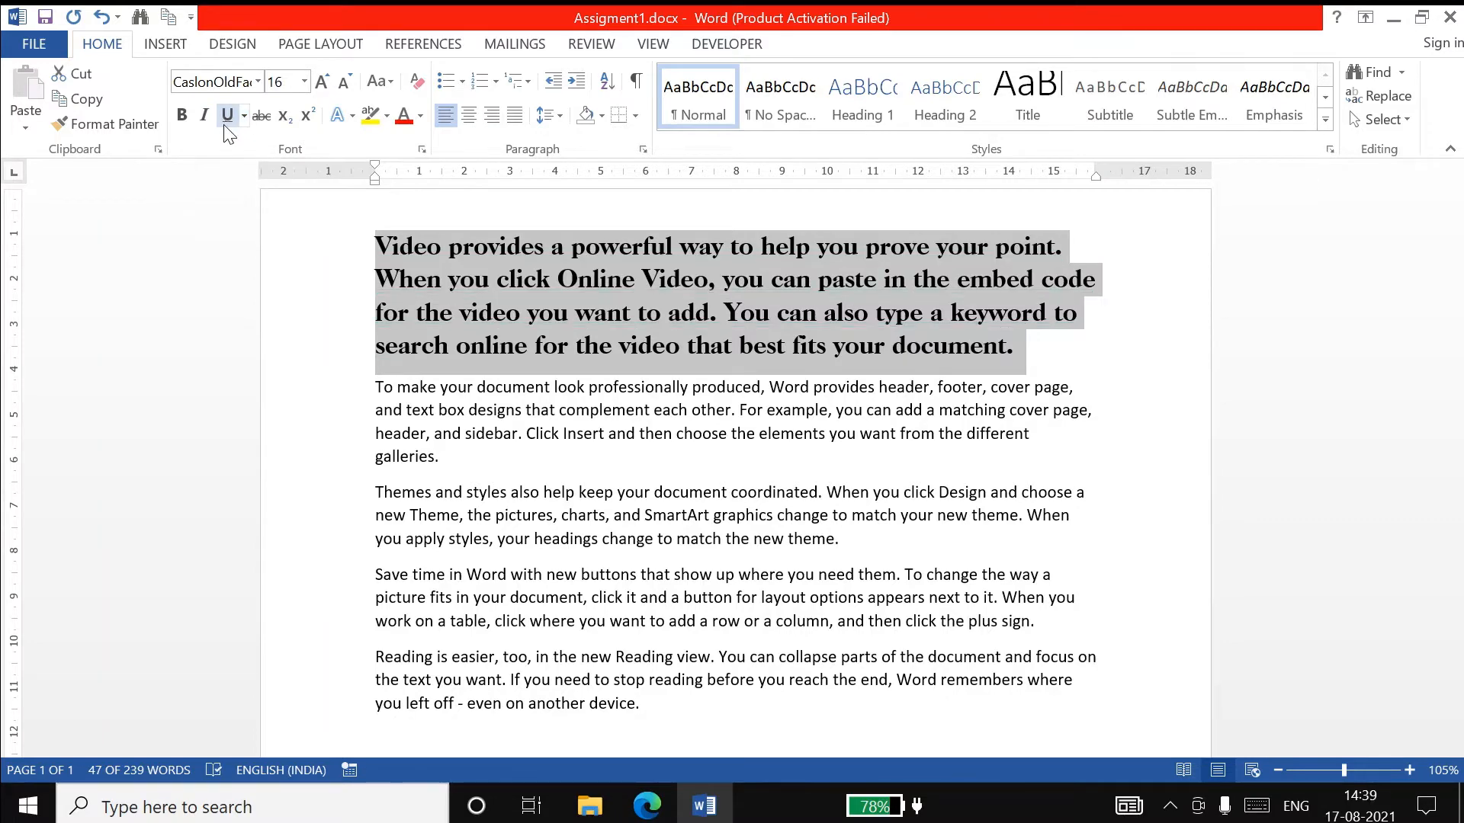
Reapply bold, italic and underline to the selected first paragraph
{"action": "left_click", "coordinate": [207, 112]}
{"action": "left_click", "coordinate": [183, 115]}
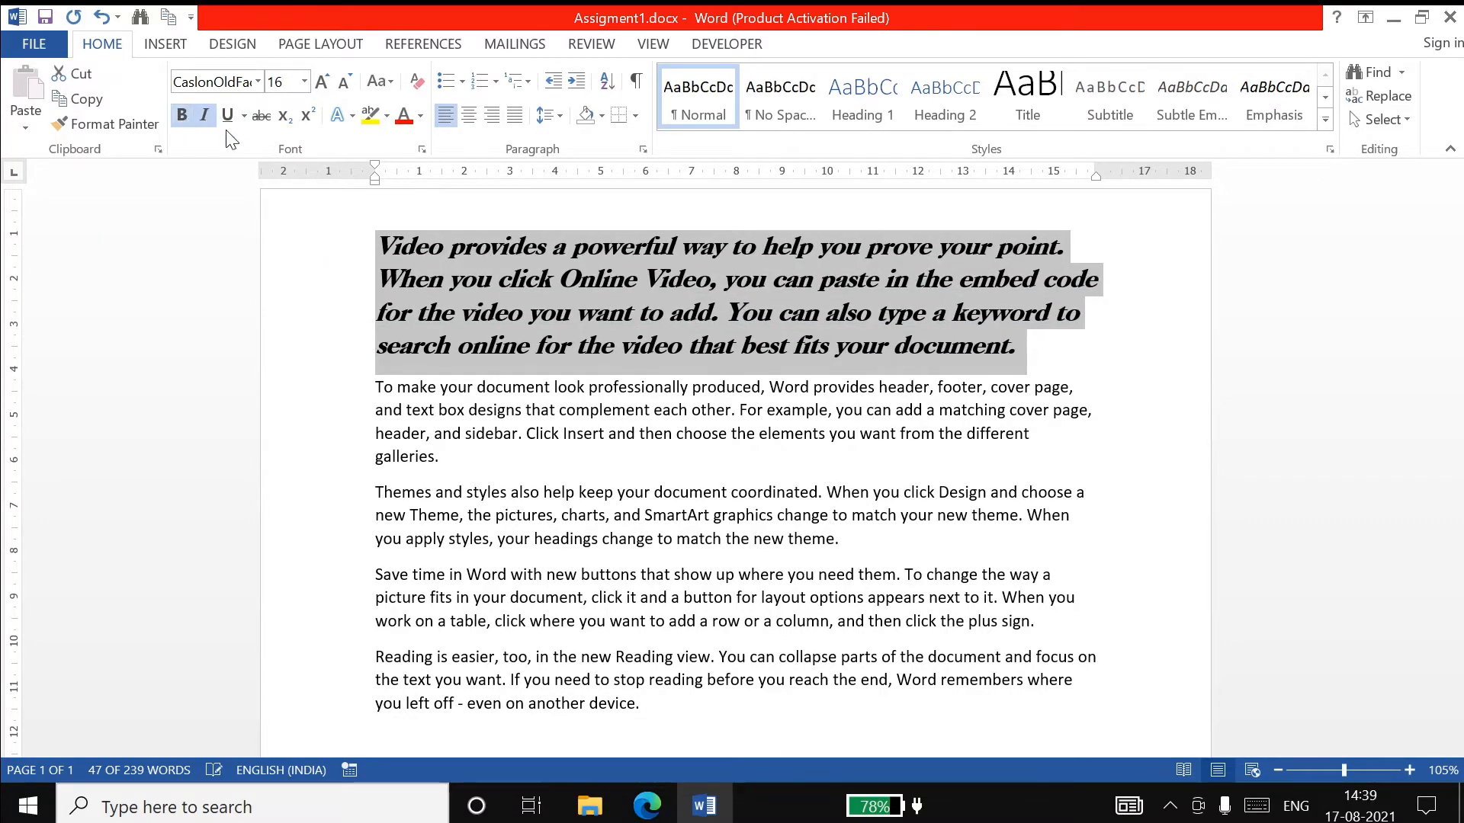
{"action": "left_click", "coordinate": [206, 116]}
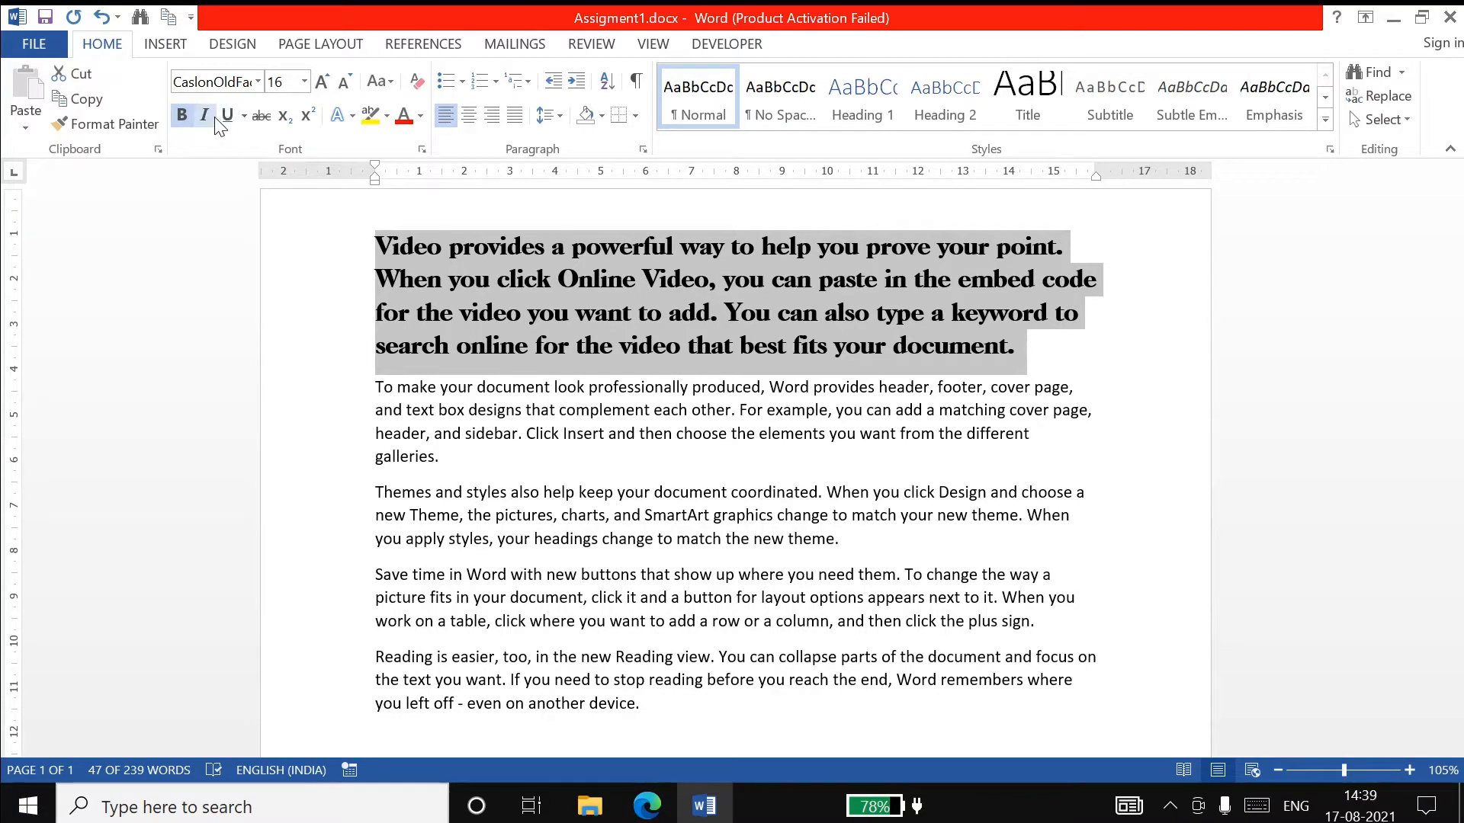
{"action": "left_click", "coordinate": [205, 116]}
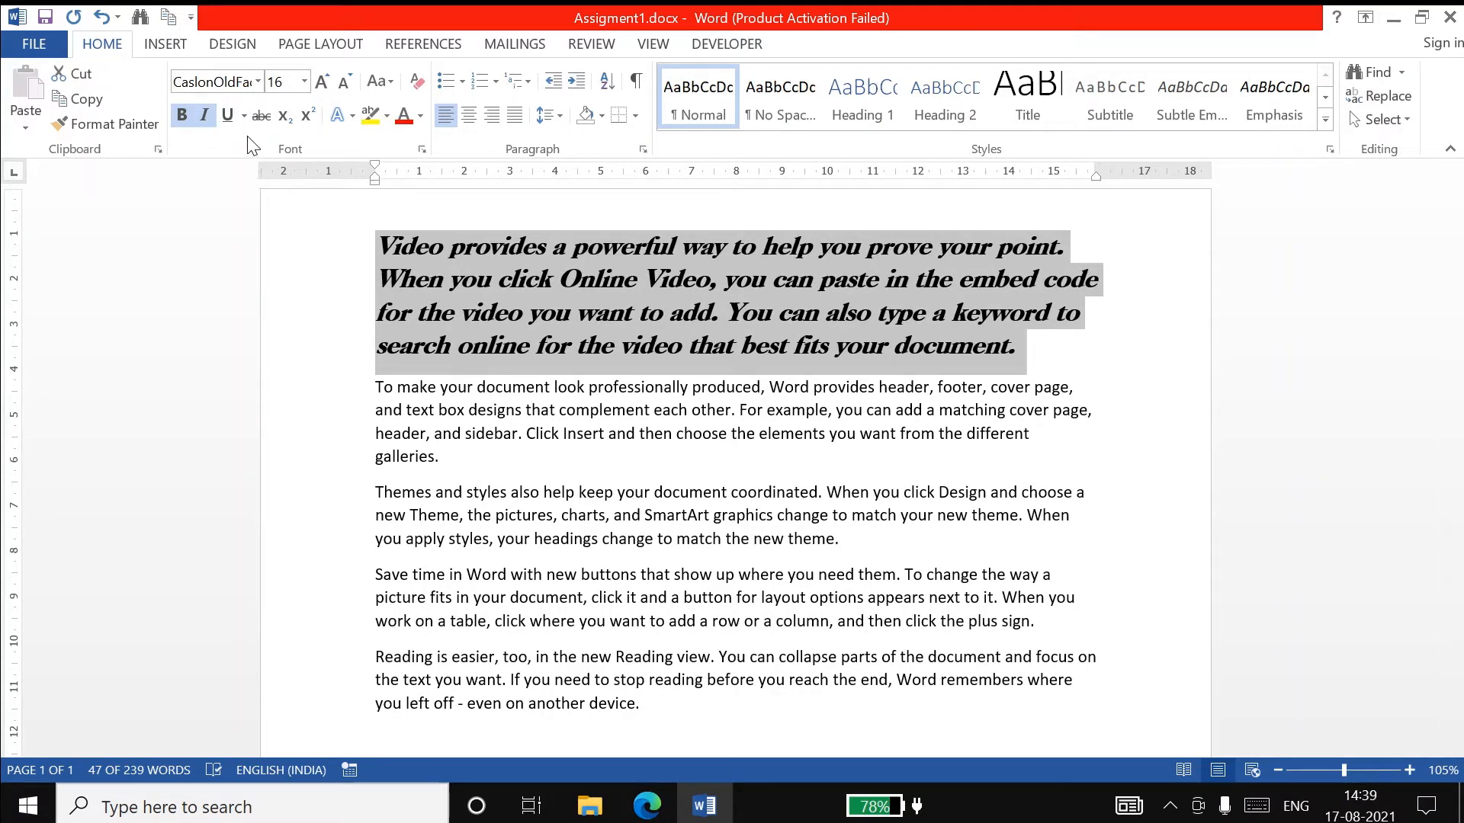
{"action": "left_click", "coordinate": [229, 116]}
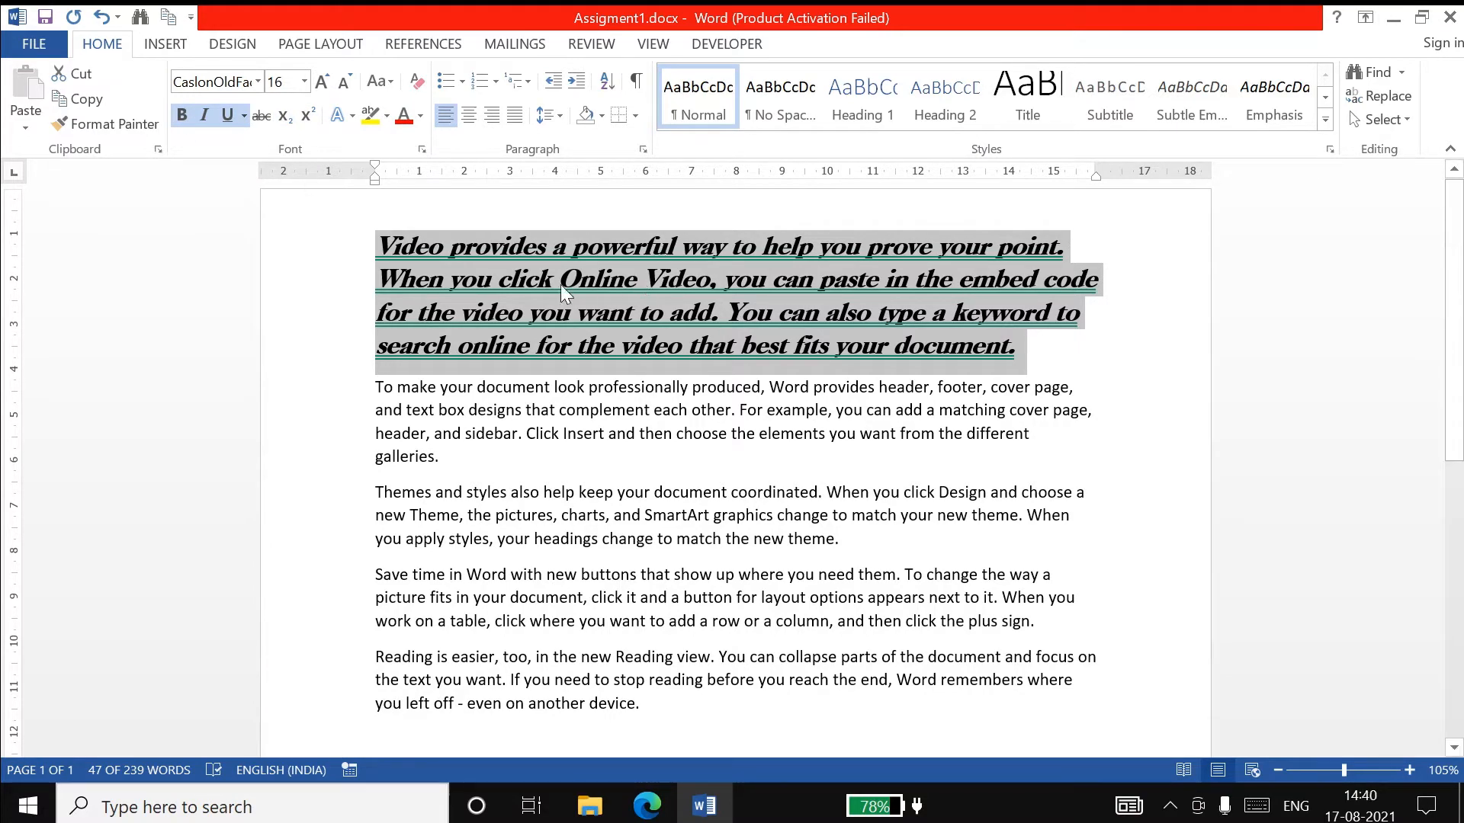
Apply strikethrough to the words "a powerful way to" in the first paragraph
{"action": "left_click", "coordinate": [667, 280]}
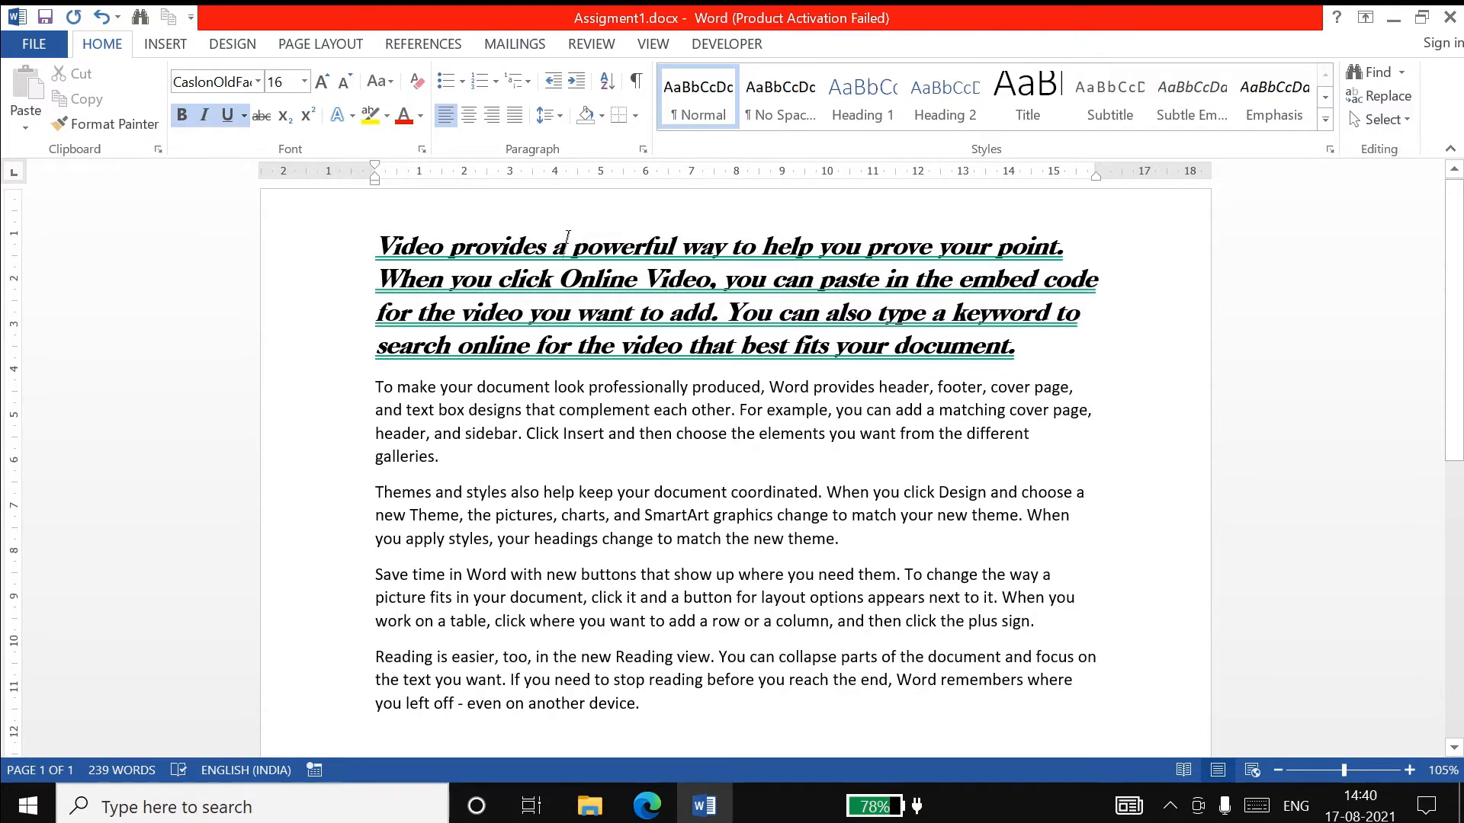
{"action": "left_click_drag", "start_coordinate": [567, 245], "coordinate": [759, 245]}
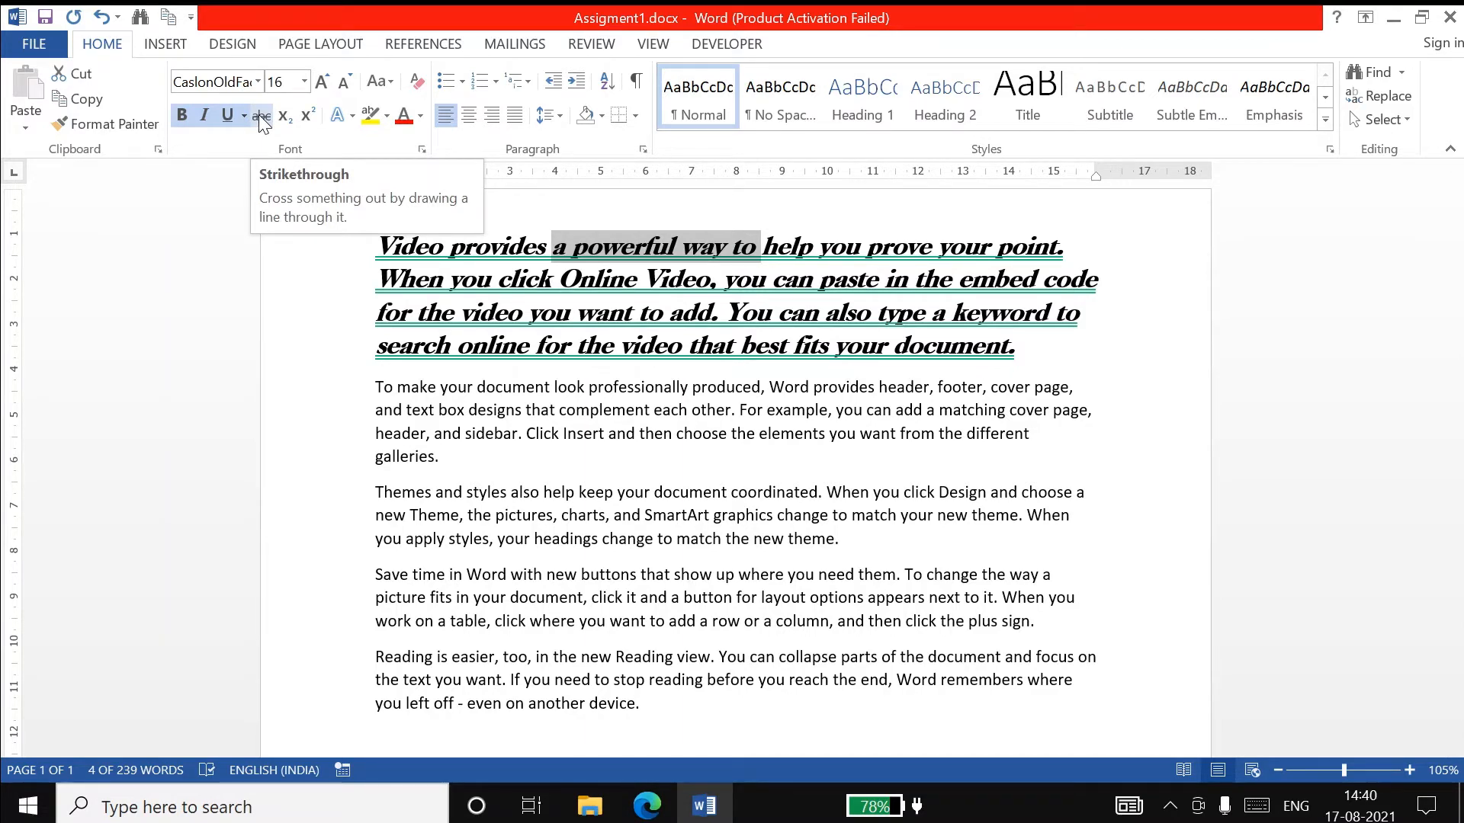
{"action": "left_click", "coordinate": [259, 114]}
{"action": "left_click", "coordinate": [738, 302]}
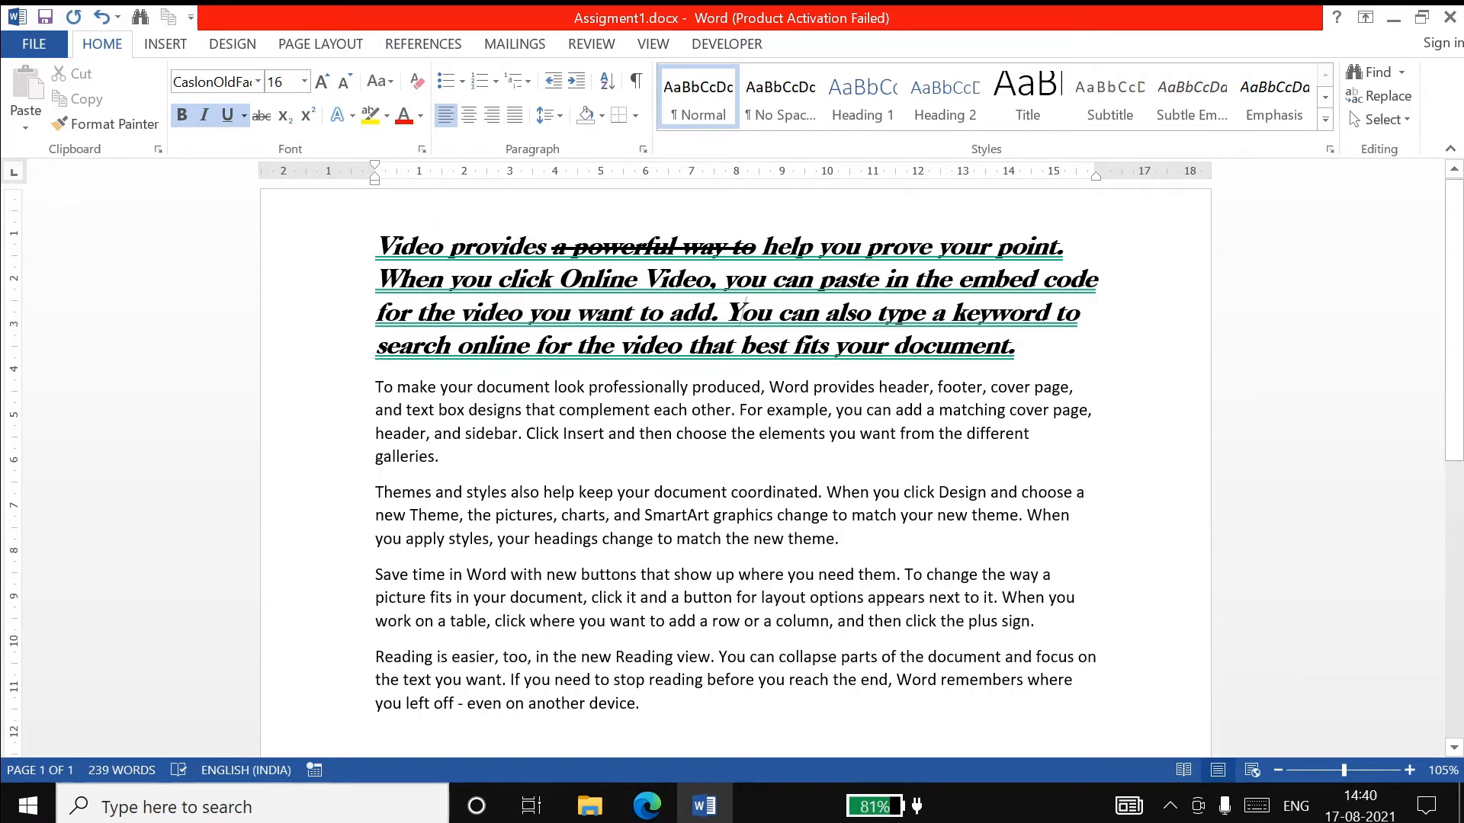
Apply strikethrough to "that complement each other. For" in the second paragraph
{"action": "left_click_drag", "start_coordinate": [525, 410], "coordinate": [766, 411]}
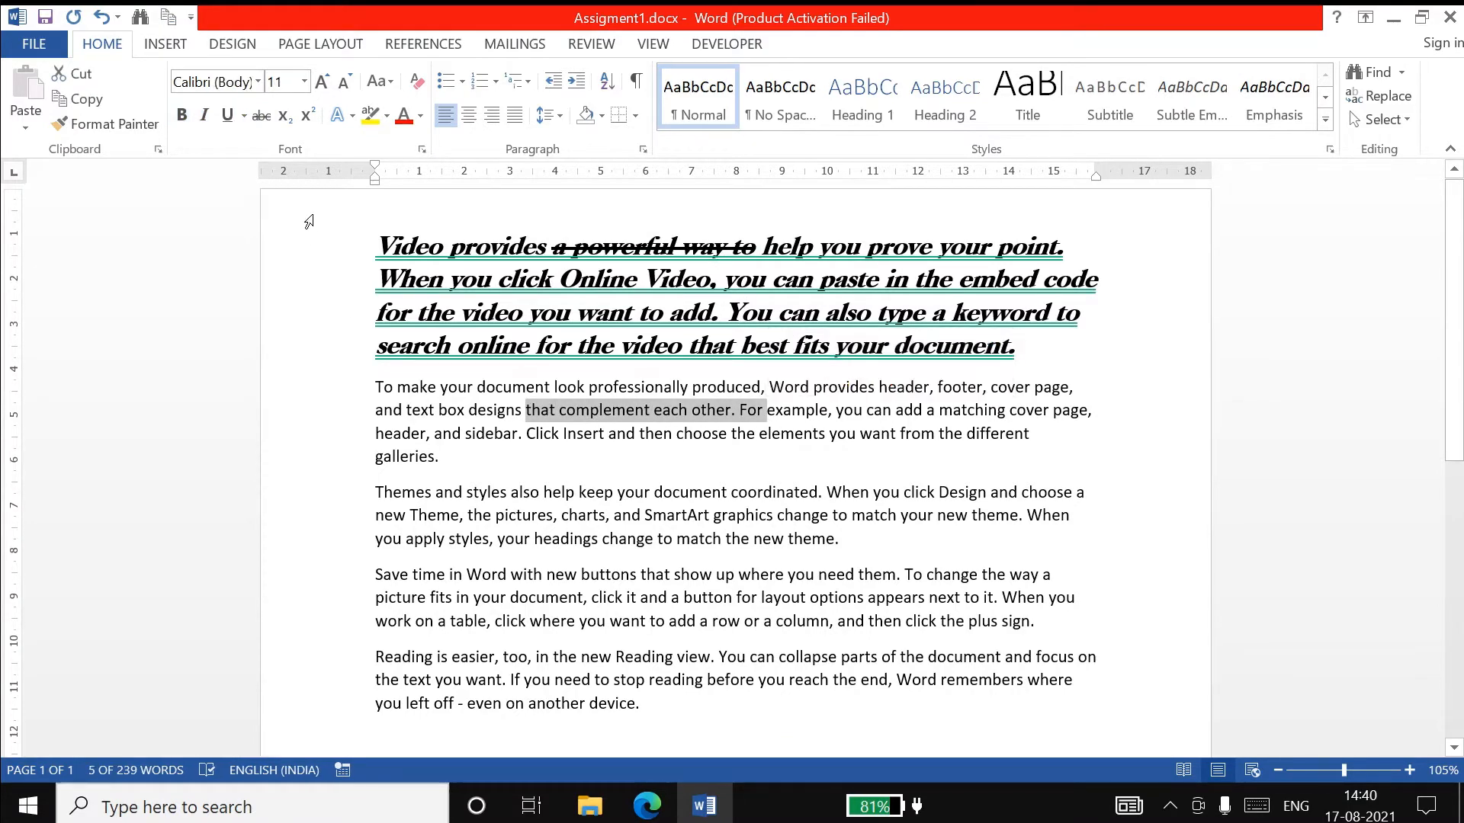
{"action": "left_click", "coordinate": [260, 115]}
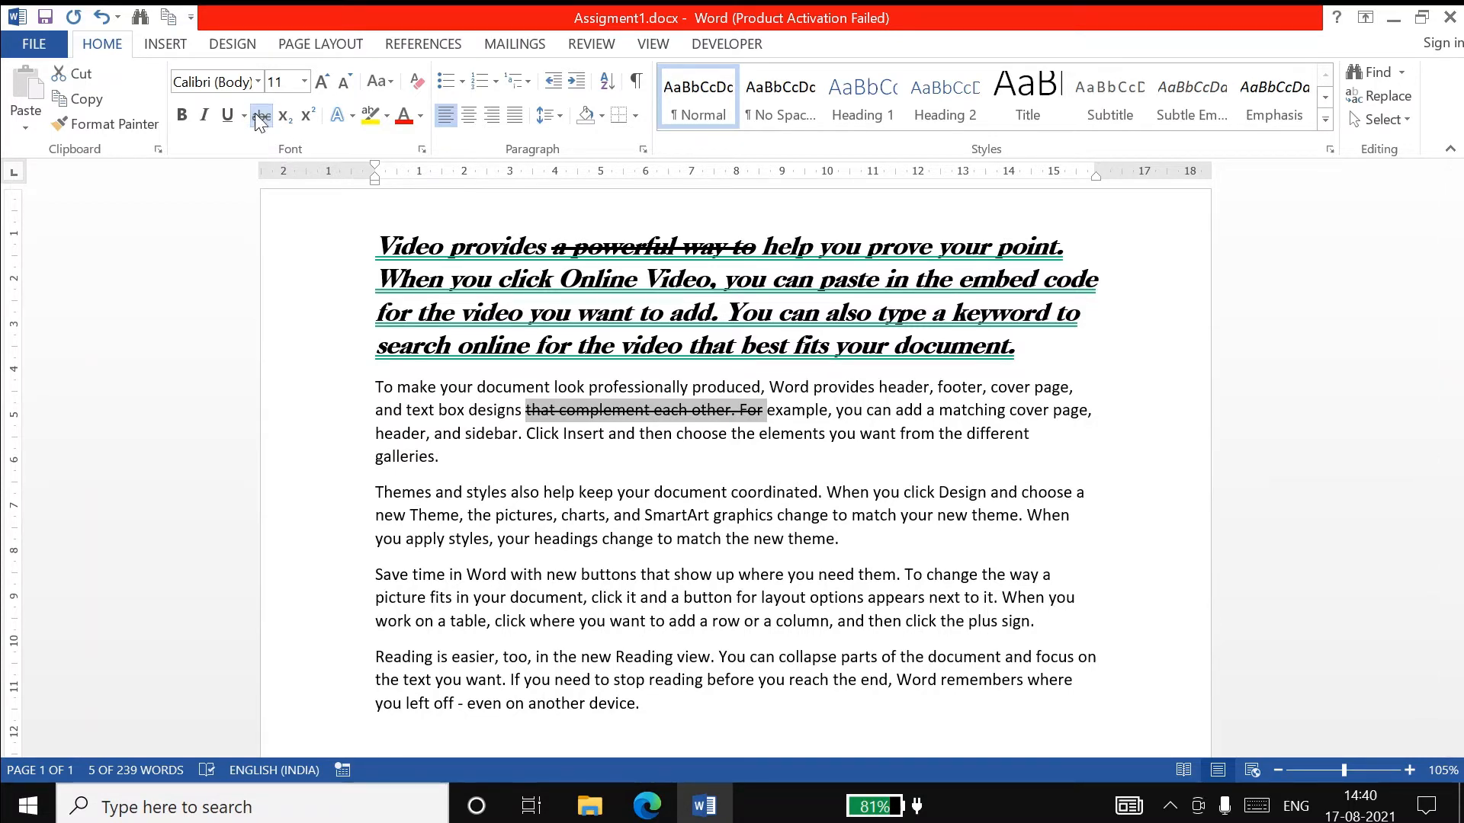
{"action": "left_click", "coordinate": [255, 113]}
{"action": "left_click", "coordinate": [255, 113]}
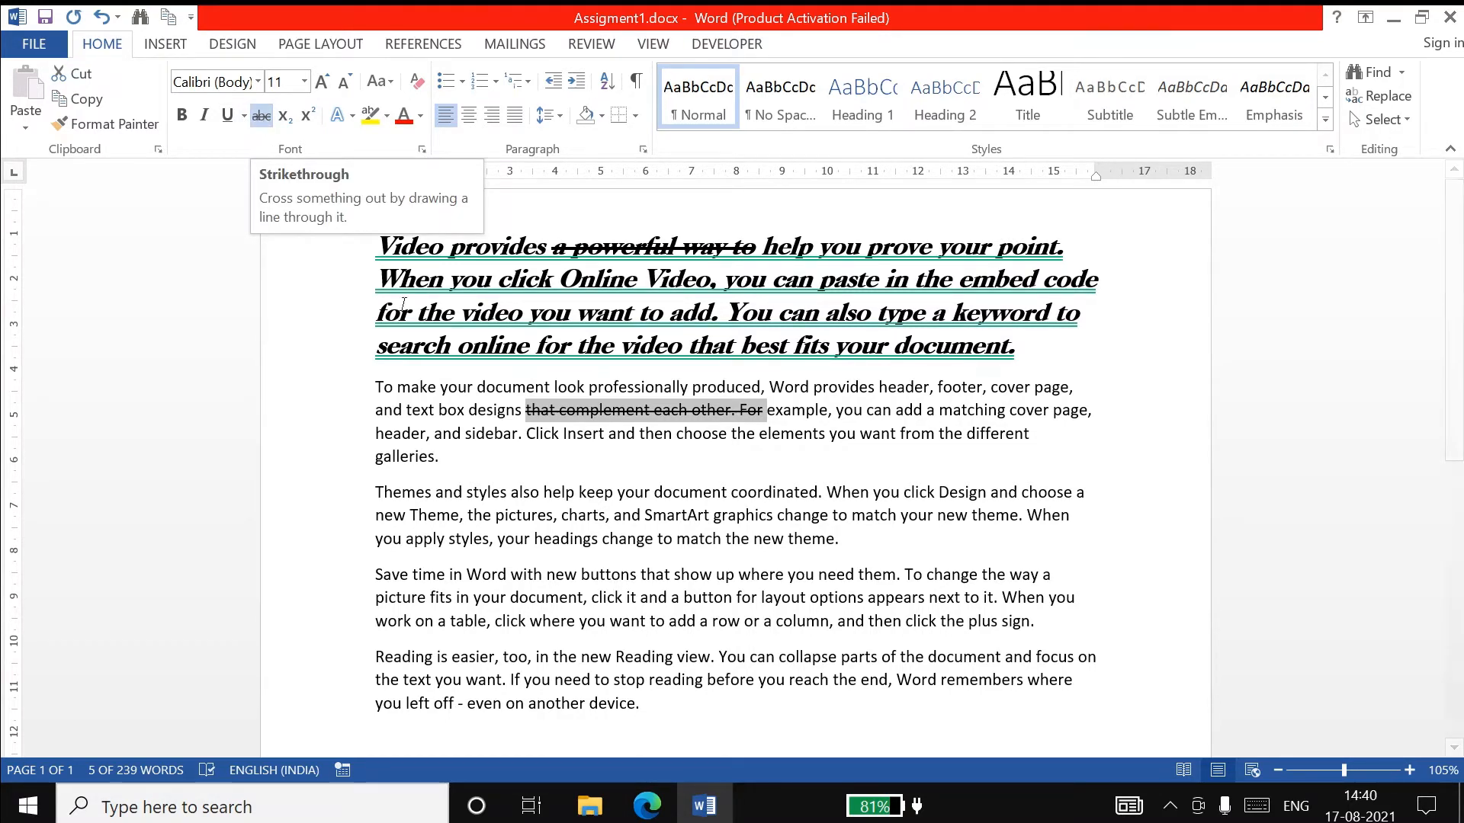
{"action": "left_click", "coordinate": [495, 433]}
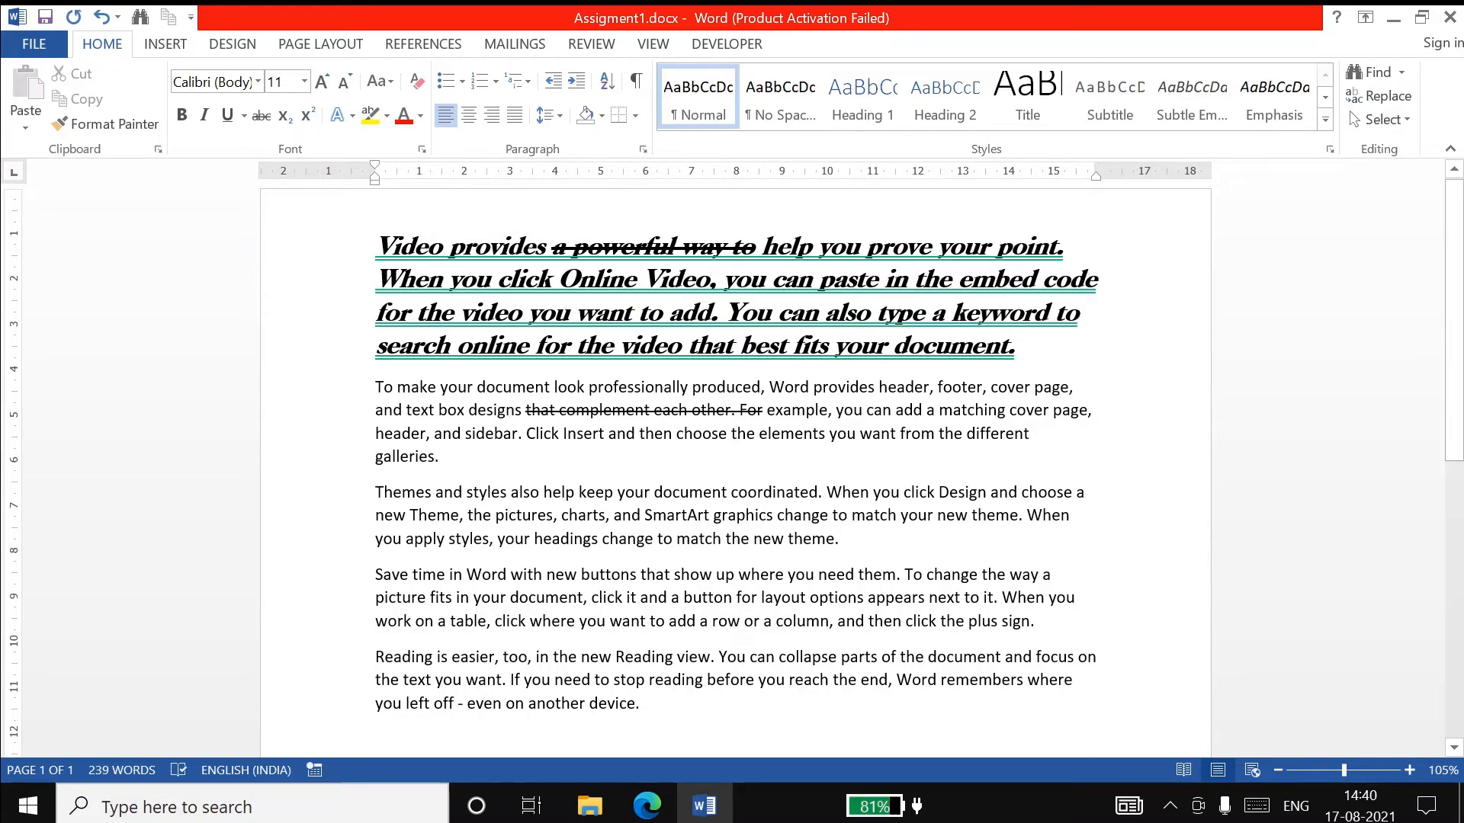
Add the text "1st" at font size 18 in the blank area below the last paragraph, with "st" as an automatic superscript
{"action": "left_click", "coordinate": [590, 342]}
{"action": "scroll", "coordinate": [590, 342], "scroll_direction": "down", "scroll_amount": 5}
{"action": "scroll", "coordinate": [735, 470], "scroll_direction": "down", "scroll_amount": 2}
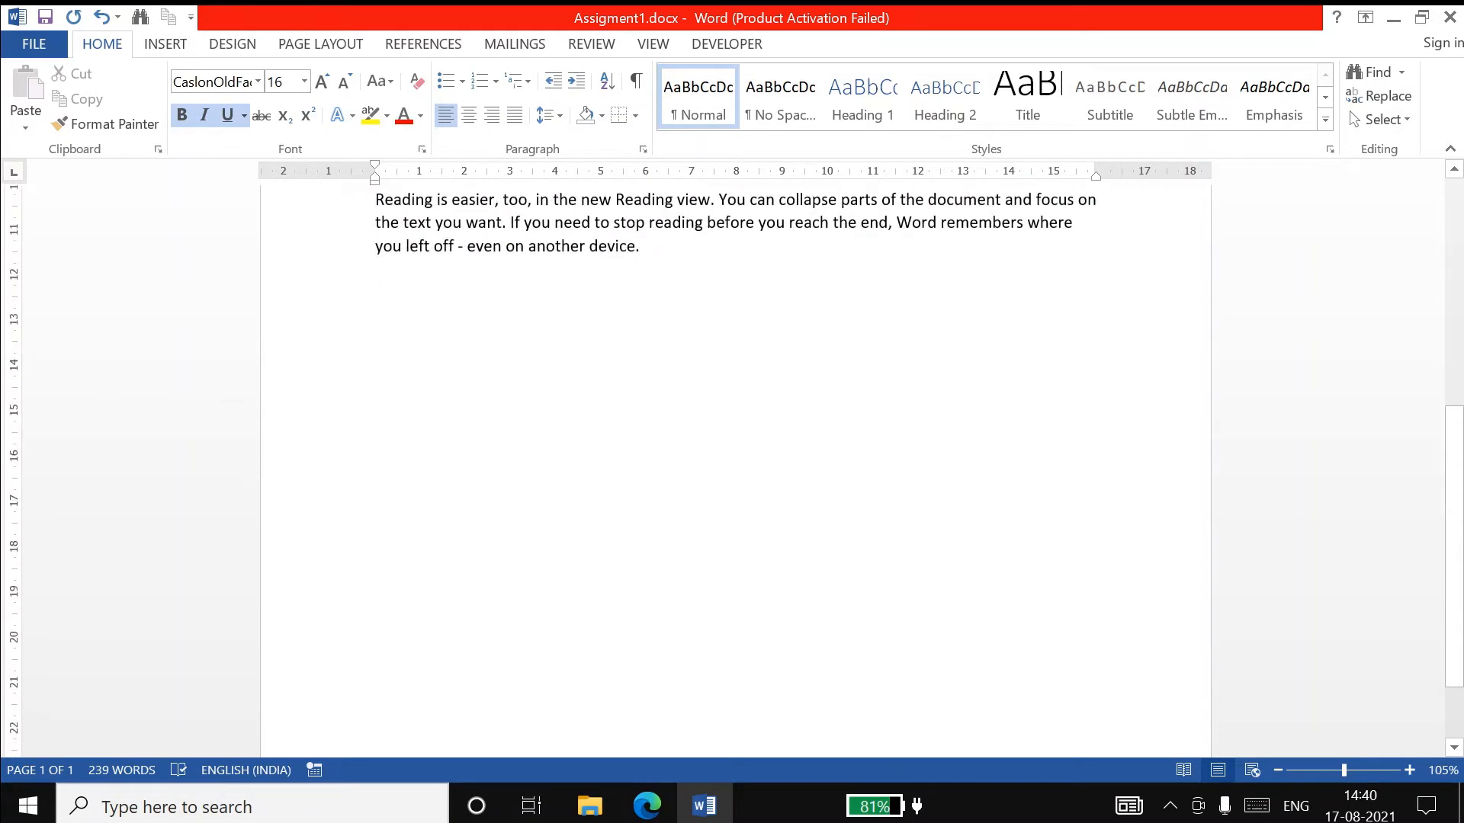
{"action": "left_click", "coordinate": [377, 282]}
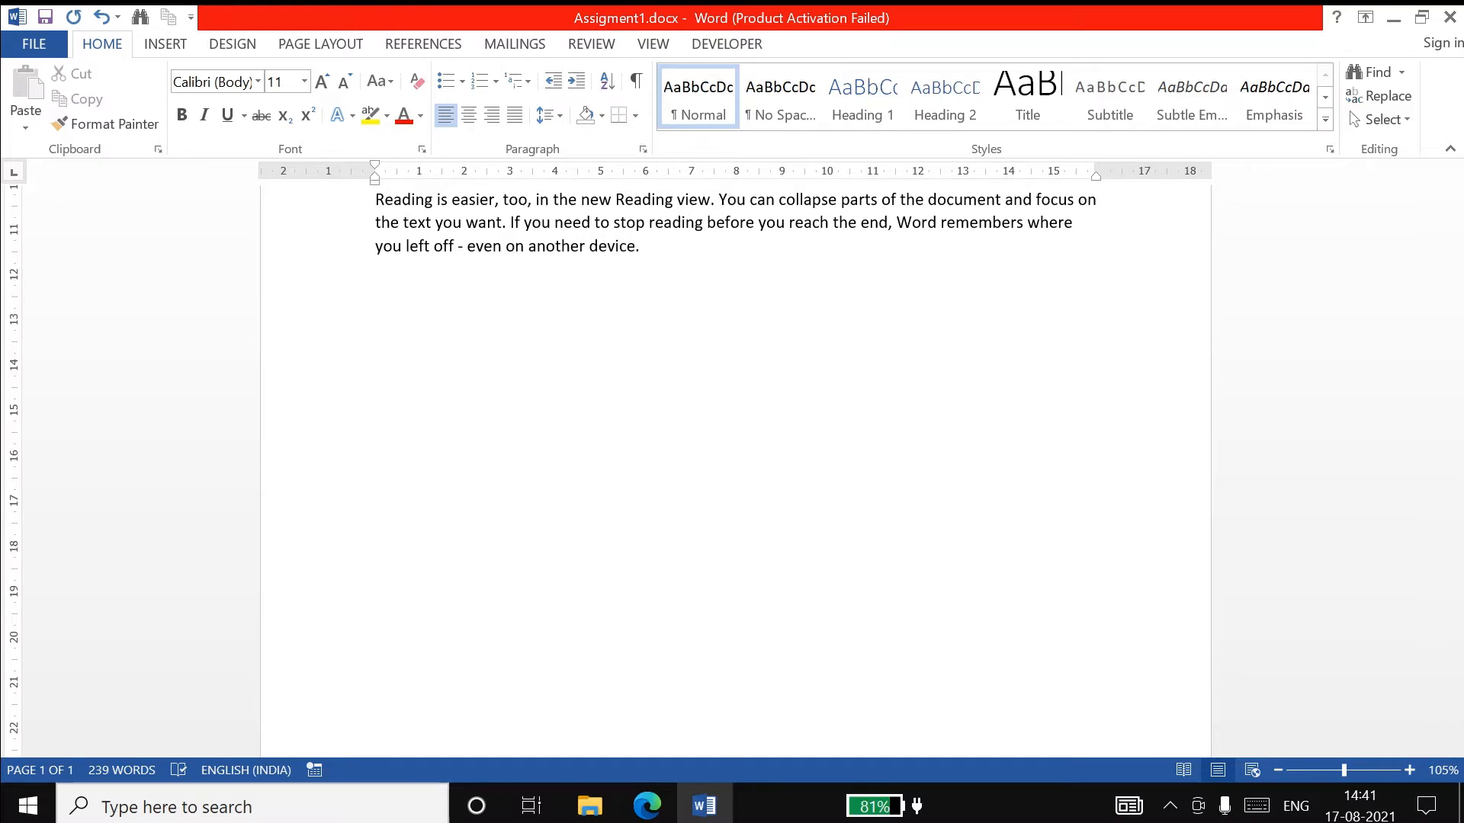
{"action": "key", "text": "ctrl+shift+period"}
{"action": "key", "text": "ctrl+shift+period"}
{"action": "key", "text": "ctrl+shift+period"}
{"action": "key", "text": "ctrl+shift+period"}
{"action": "type", "text": "10"}
{"action": "key", "text": "BackSpace"}
{"action": "key", "text": "BackSpace"}
{"action": "type", "text": "1st"}
Enlarge the "1st" line's font size to 22
{"action": "left_click", "coordinate": [342, 414]}
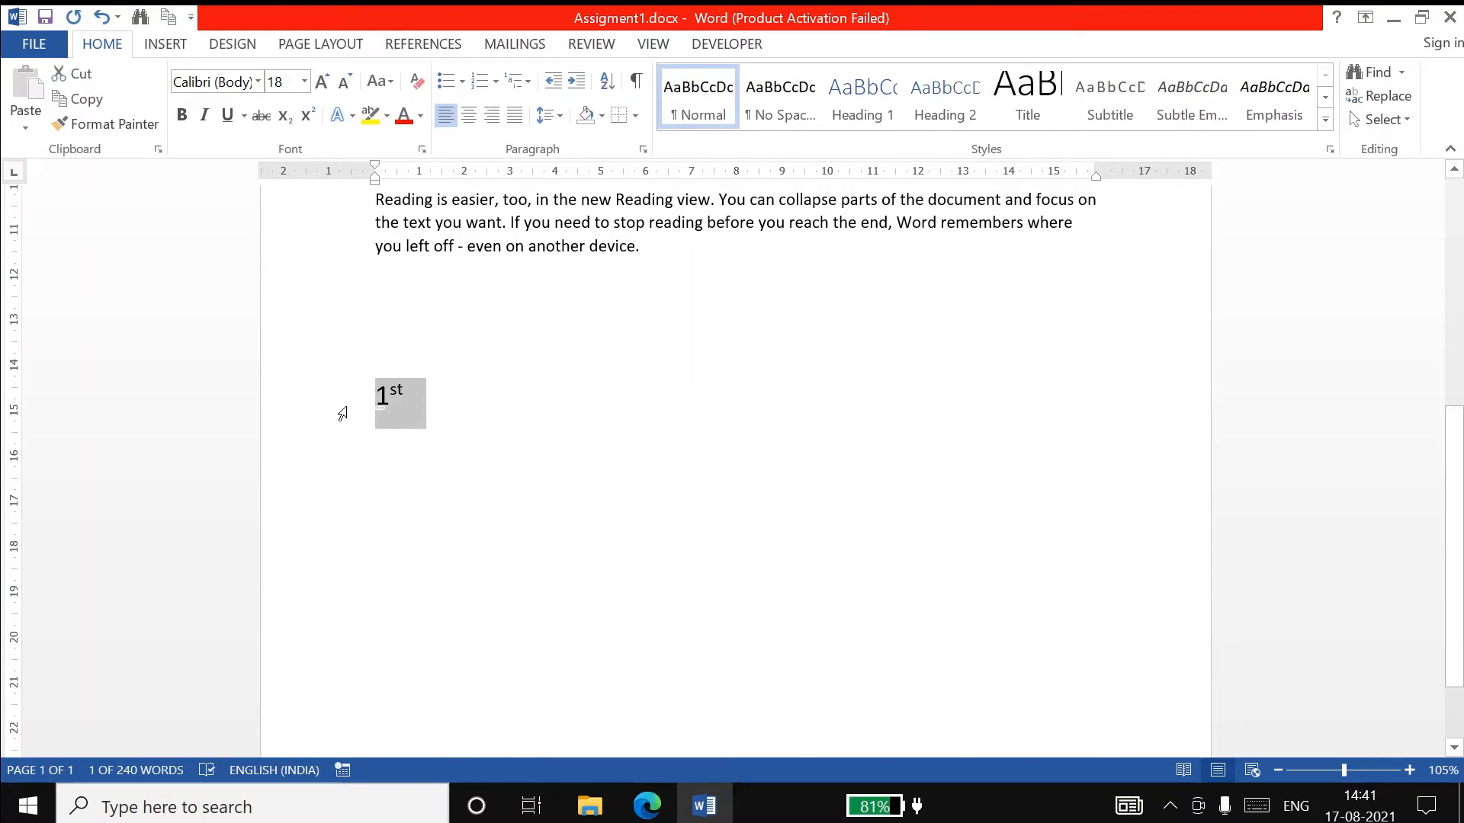
{"action": "key", "text": "ctrl+shift+period"}
{"action": "key", "text": "ctrl+shift+period"}
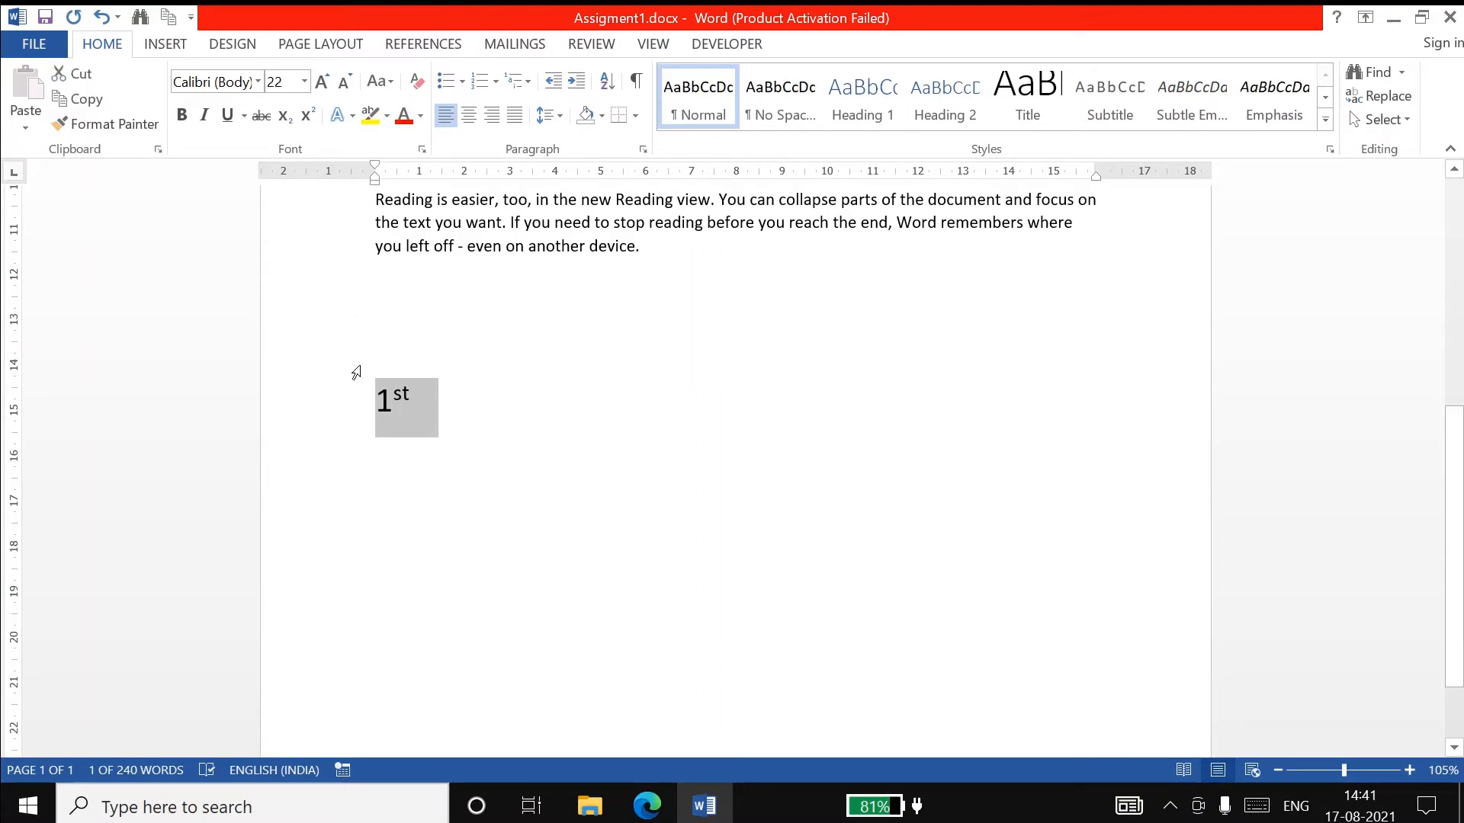
Add the ordinals "2nd" and "3rd" after "1st" on the same line, with their suffixes as automatic superscripts
{"action": "left_click", "coordinate": [424, 425]}
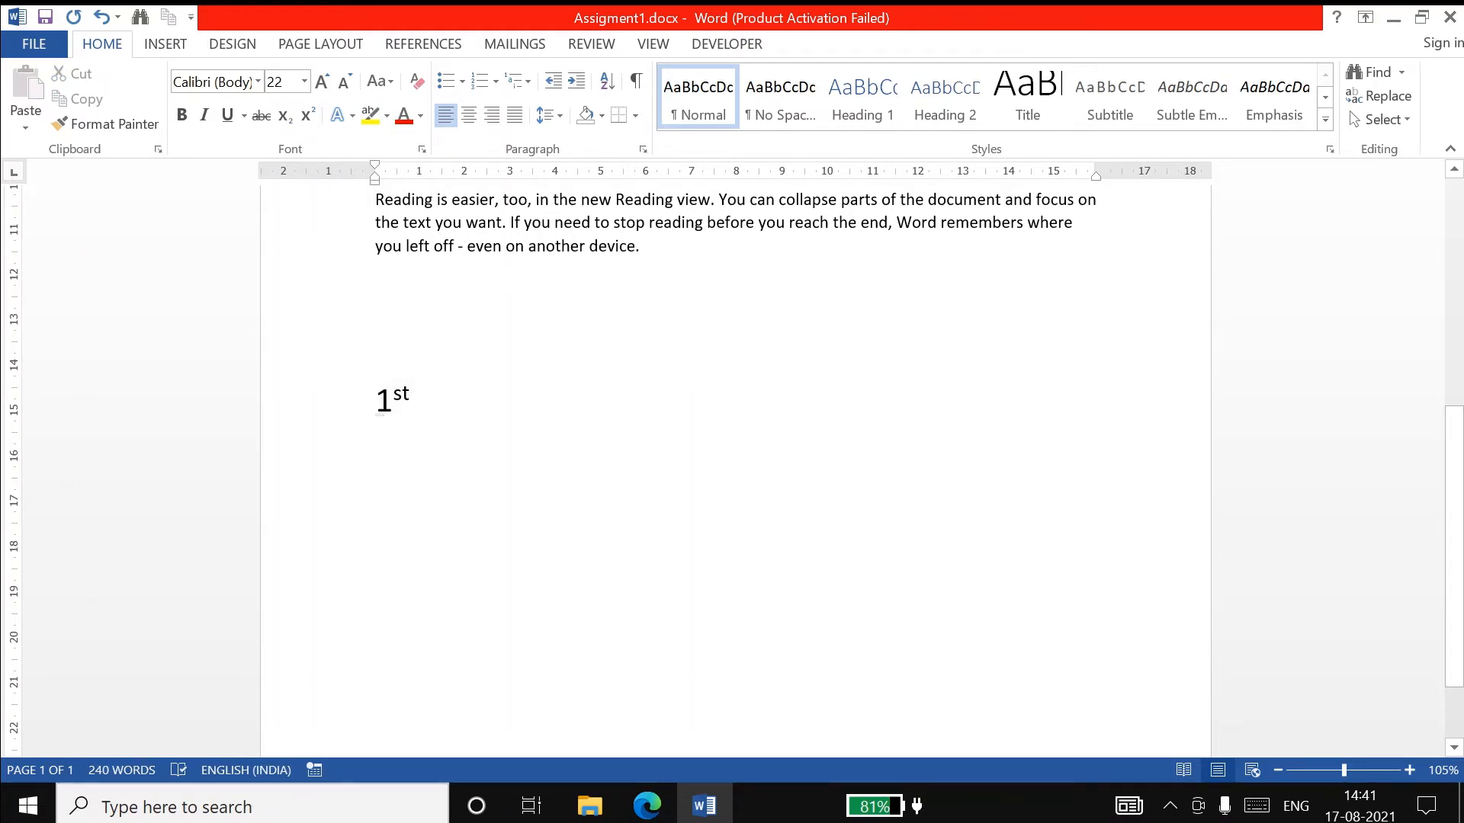
{"action": "type", "text": "2nd "}
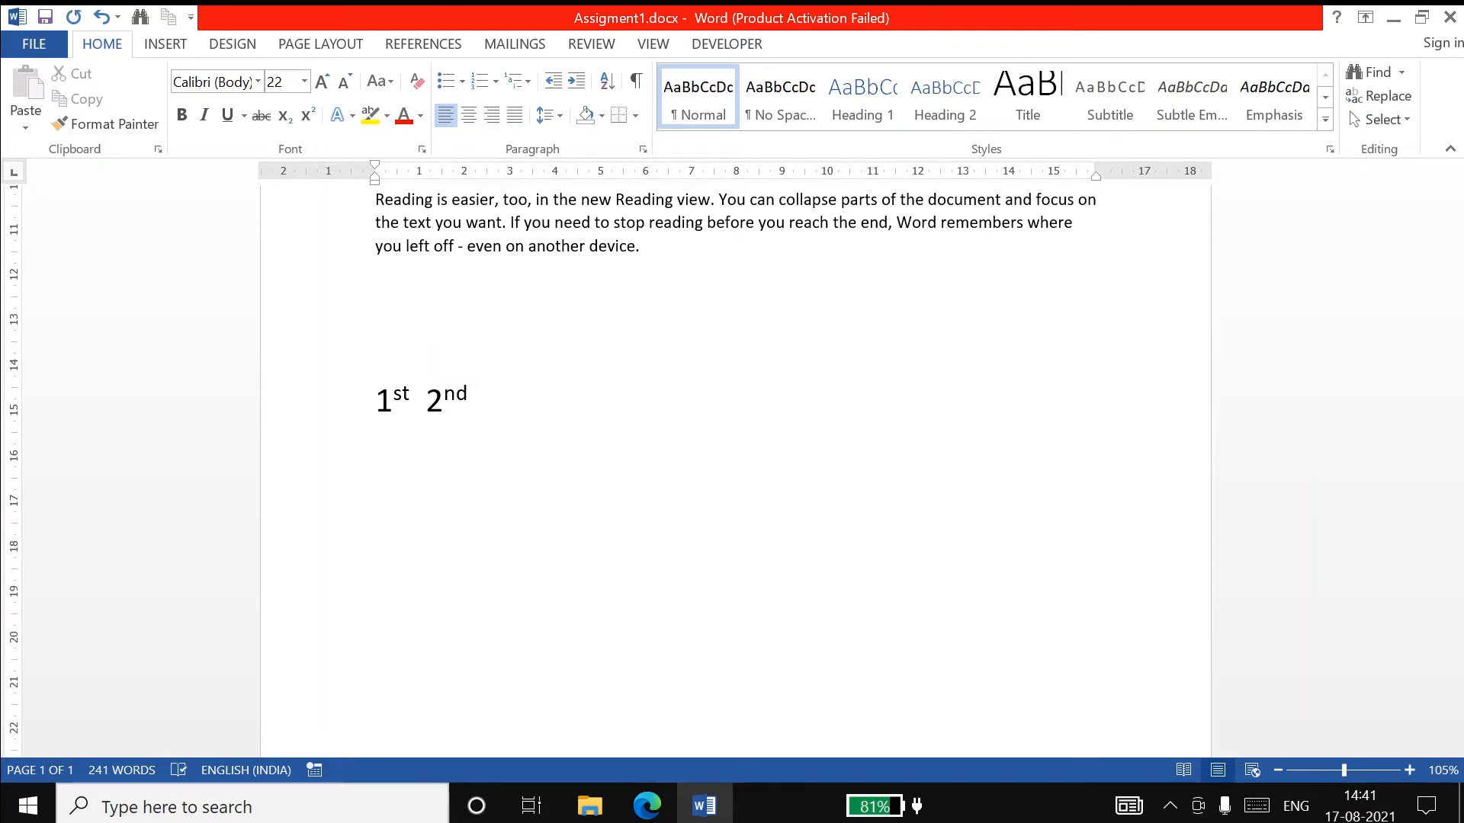
{"action": "type", "text": "3"}
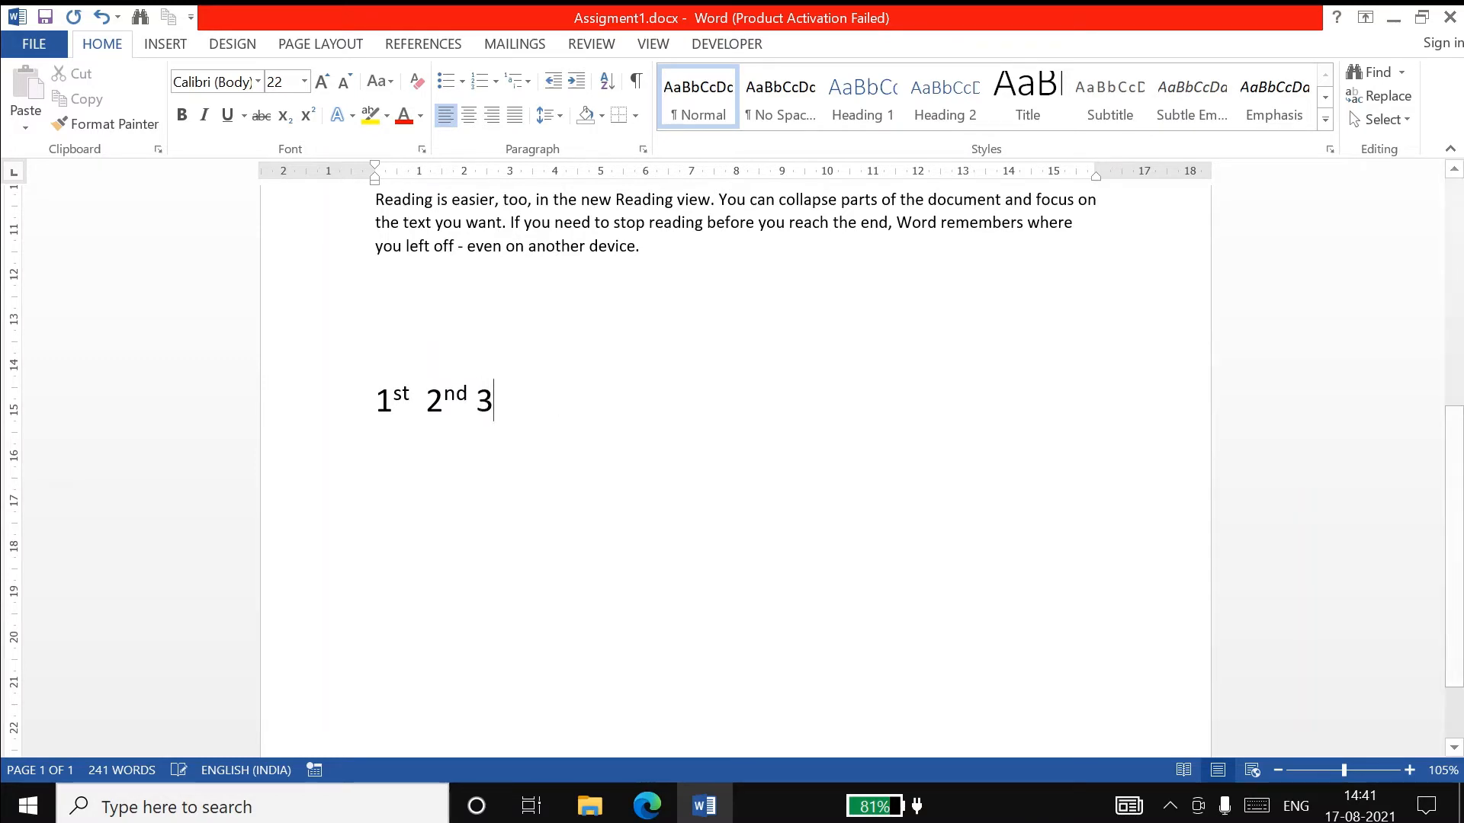
{"action": "type", "text": "rd"}
{"action": "left_click", "coordinate": [501, 395]}
Switch the "st" of "1st" repeatedly between subscript and superscript, finishing with it at normal baseline
{"action": "left_click_drag", "start_coordinate": [392, 398], "coordinate": [412, 409]}
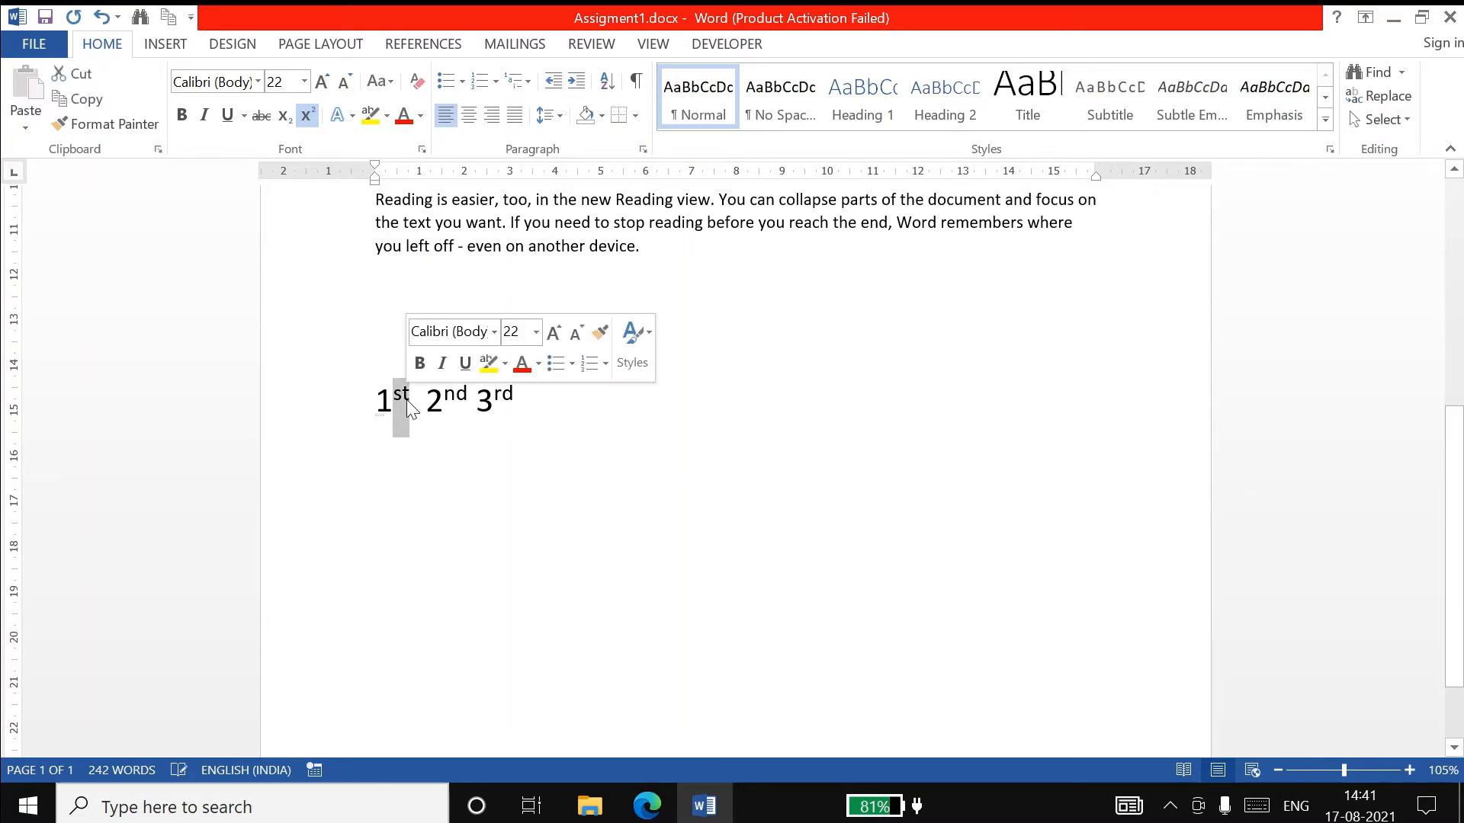
{"action": "left_click", "coordinate": [290, 116]}
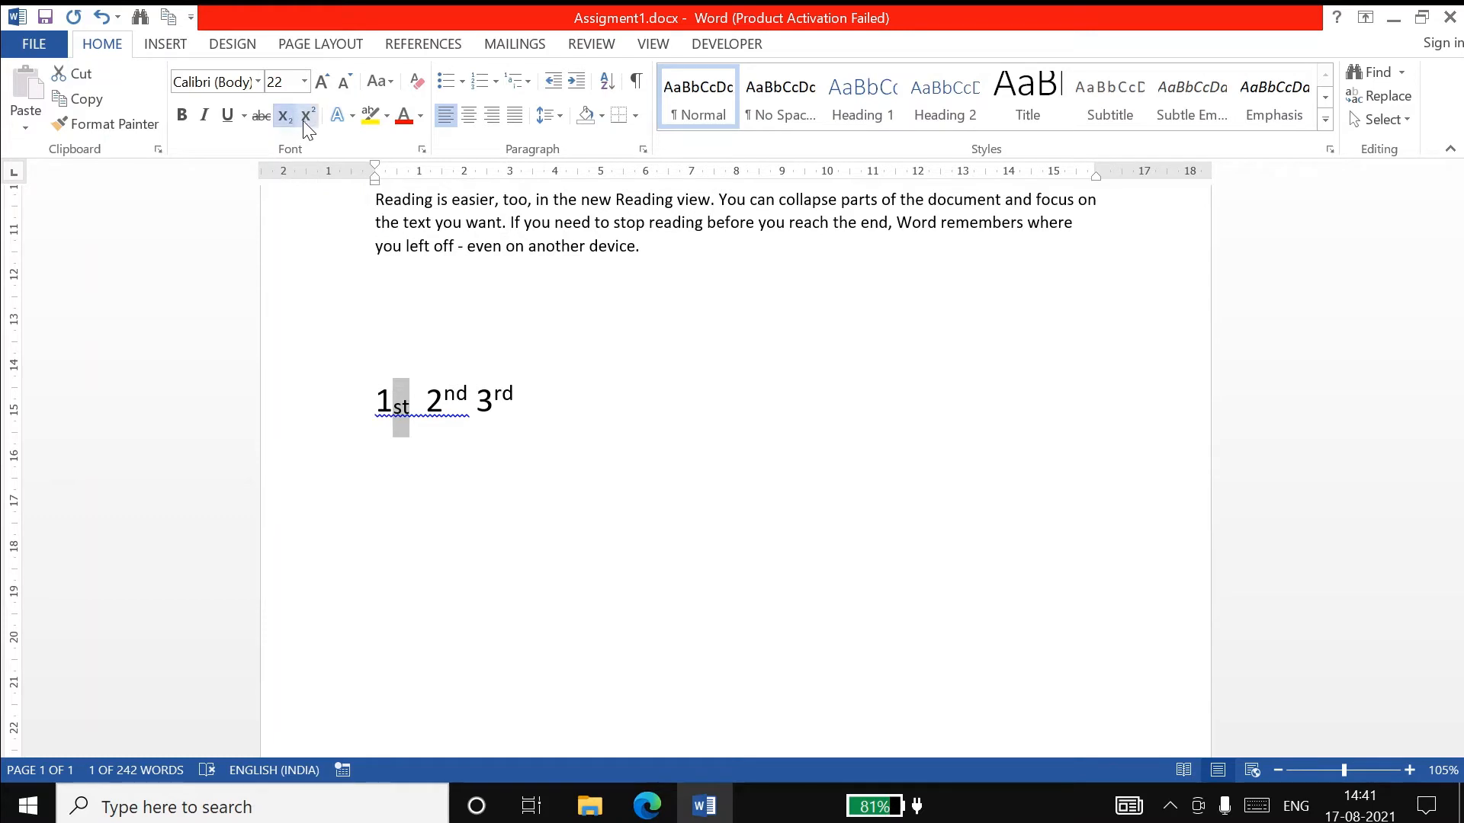
{"action": "left_click", "coordinate": [303, 121]}
{"action": "left_click", "coordinate": [286, 119]}
{"action": "left_click", "coordinate": [308, 118]}
{"action": "left_click", "coordinate": [286, 119]}
{"action": "left_click", "coordinate": [308, 119]}
{"action": "left_click", "coordinate": [305, 117]}
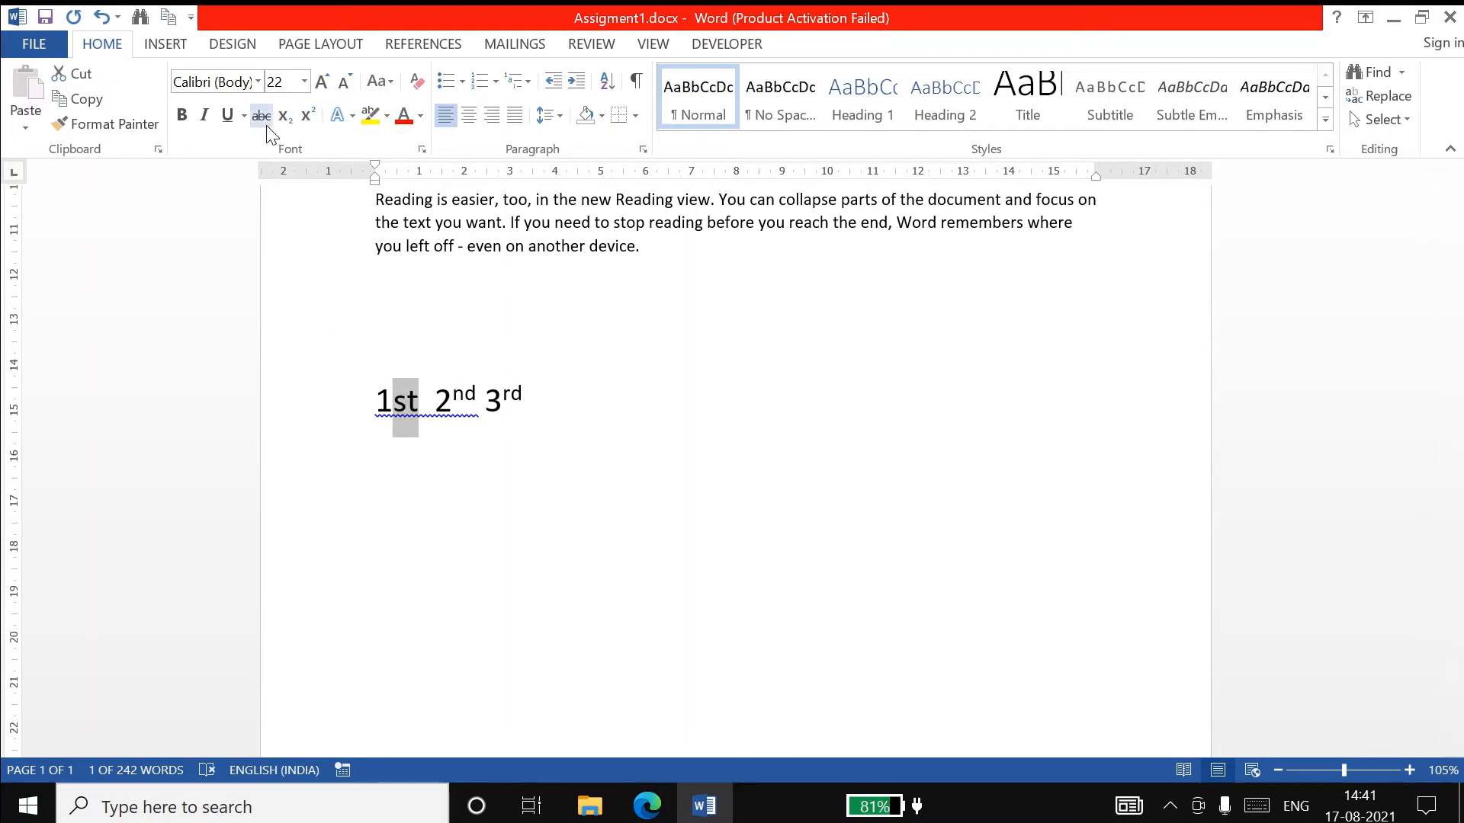
{"action": "left_click", "coordinate": [307, 122]}
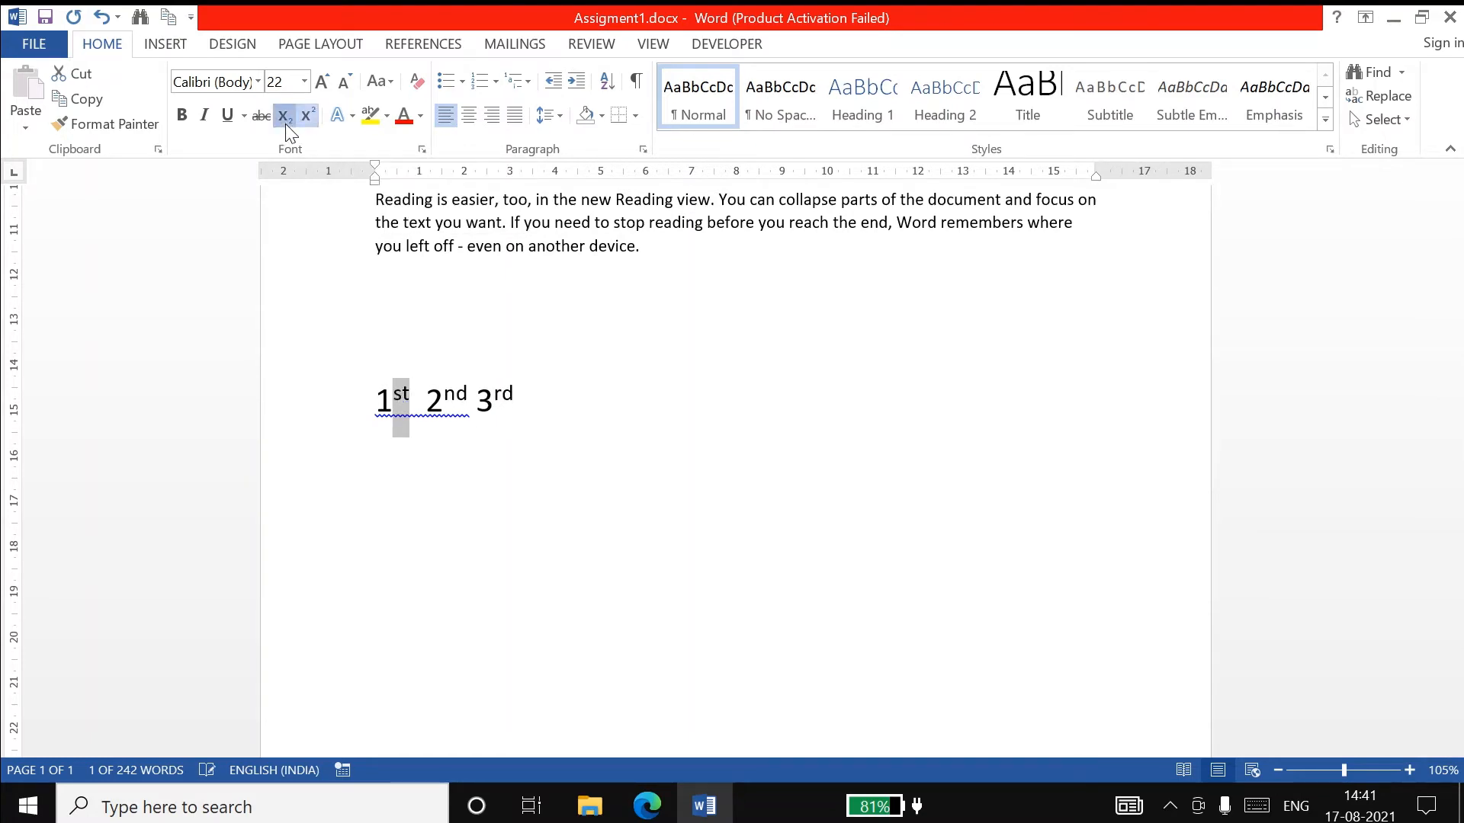
{"action": "left_click", "coordinate": [289, 122]}
{"action": "scroll", "coordinate": [534, 381], "scroll_direction": "up", "scroll_amount": 3}
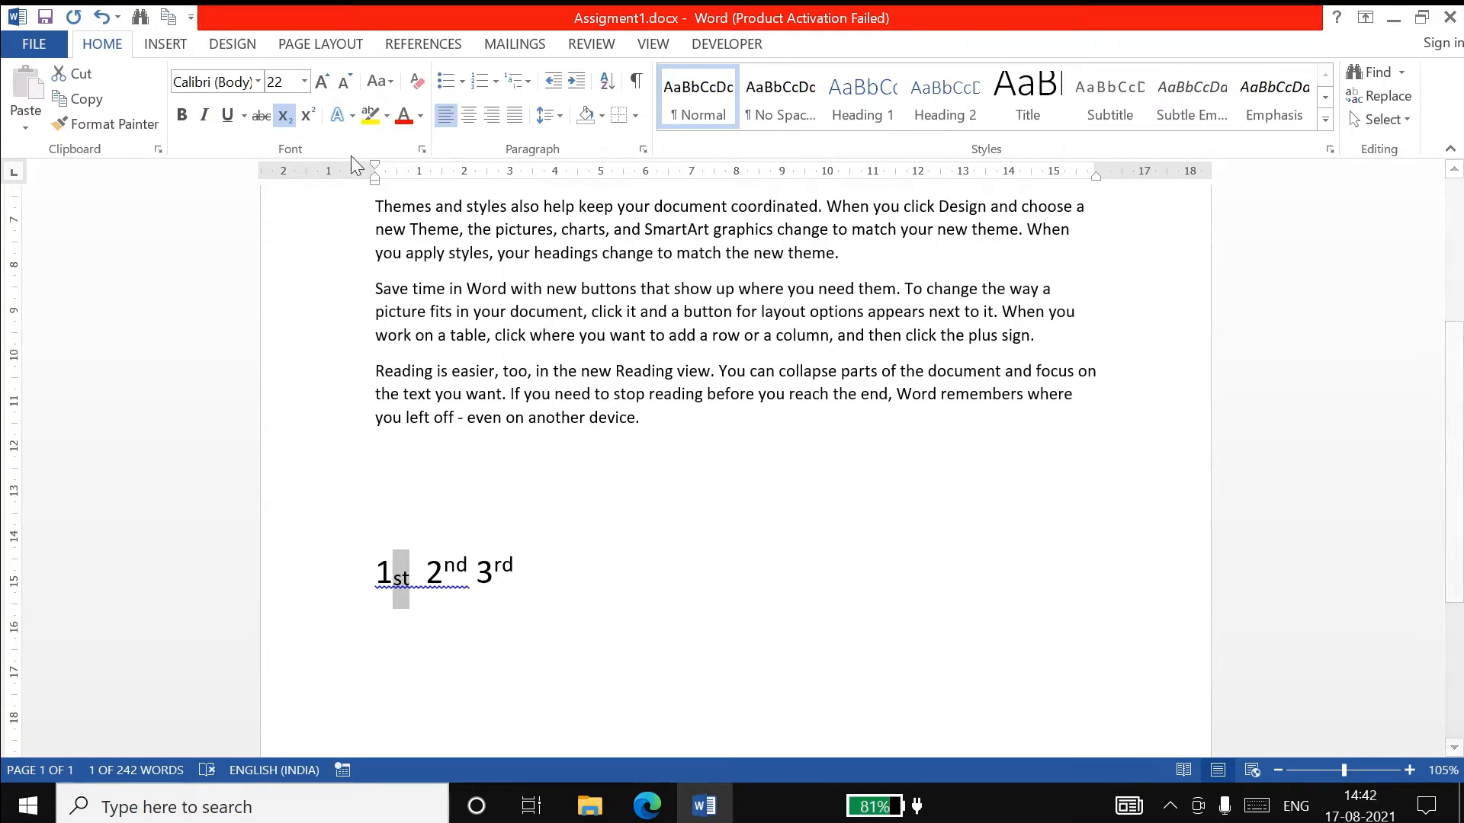
{"action": "left_click", "coordinate": [283, 116]}
Try subscript and superscript on the words "Online Video," in the first paragraph, then restore them to normal text
{"action": "scroll", "coordinate": [732, 457], "scroll_direction": "up", "scroll_amount": 5}
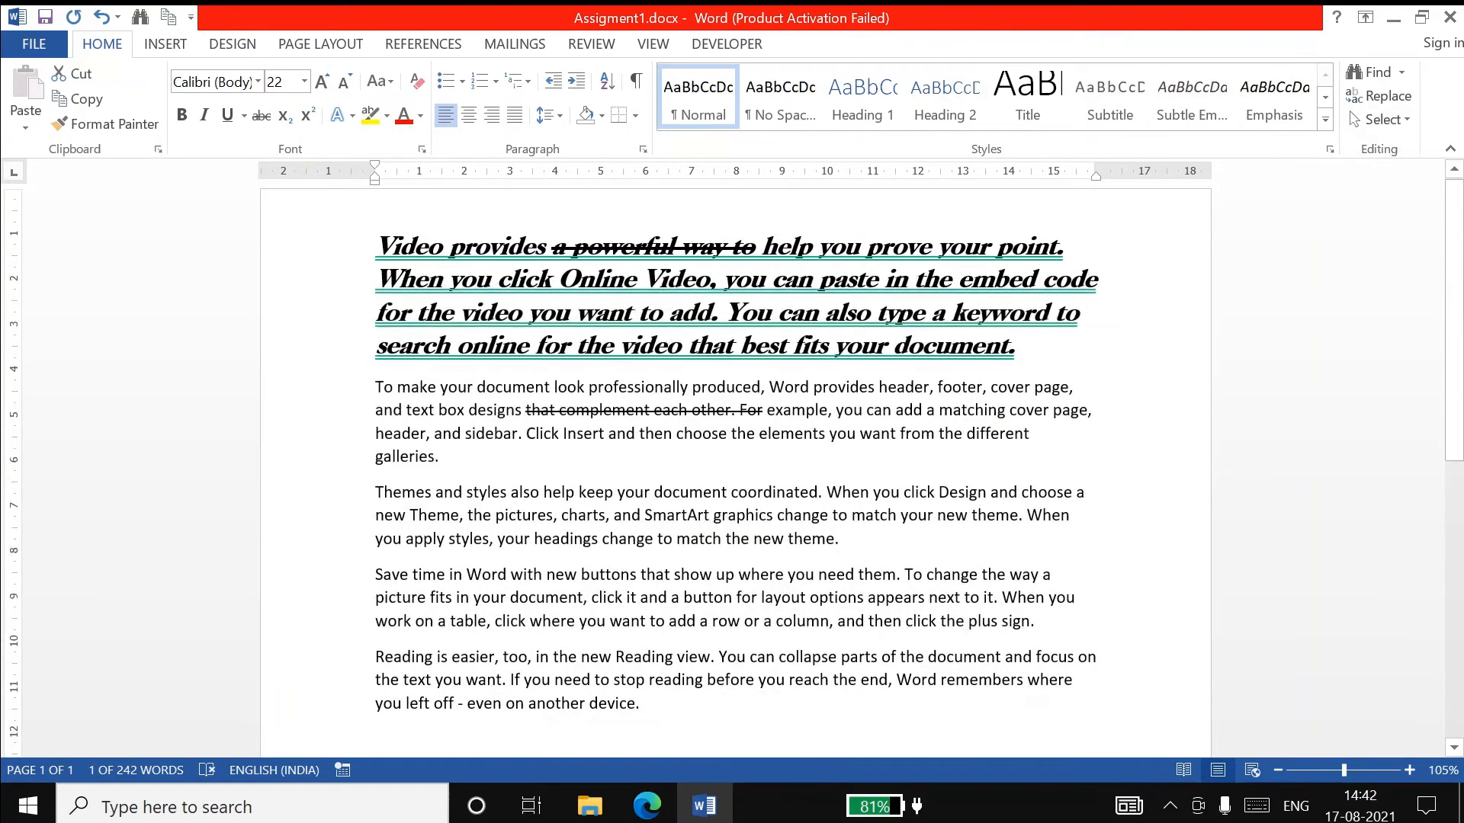
{"action": "left_click_drag", "start_coordinate": [560, 278], "coordinate": [723, 279]}
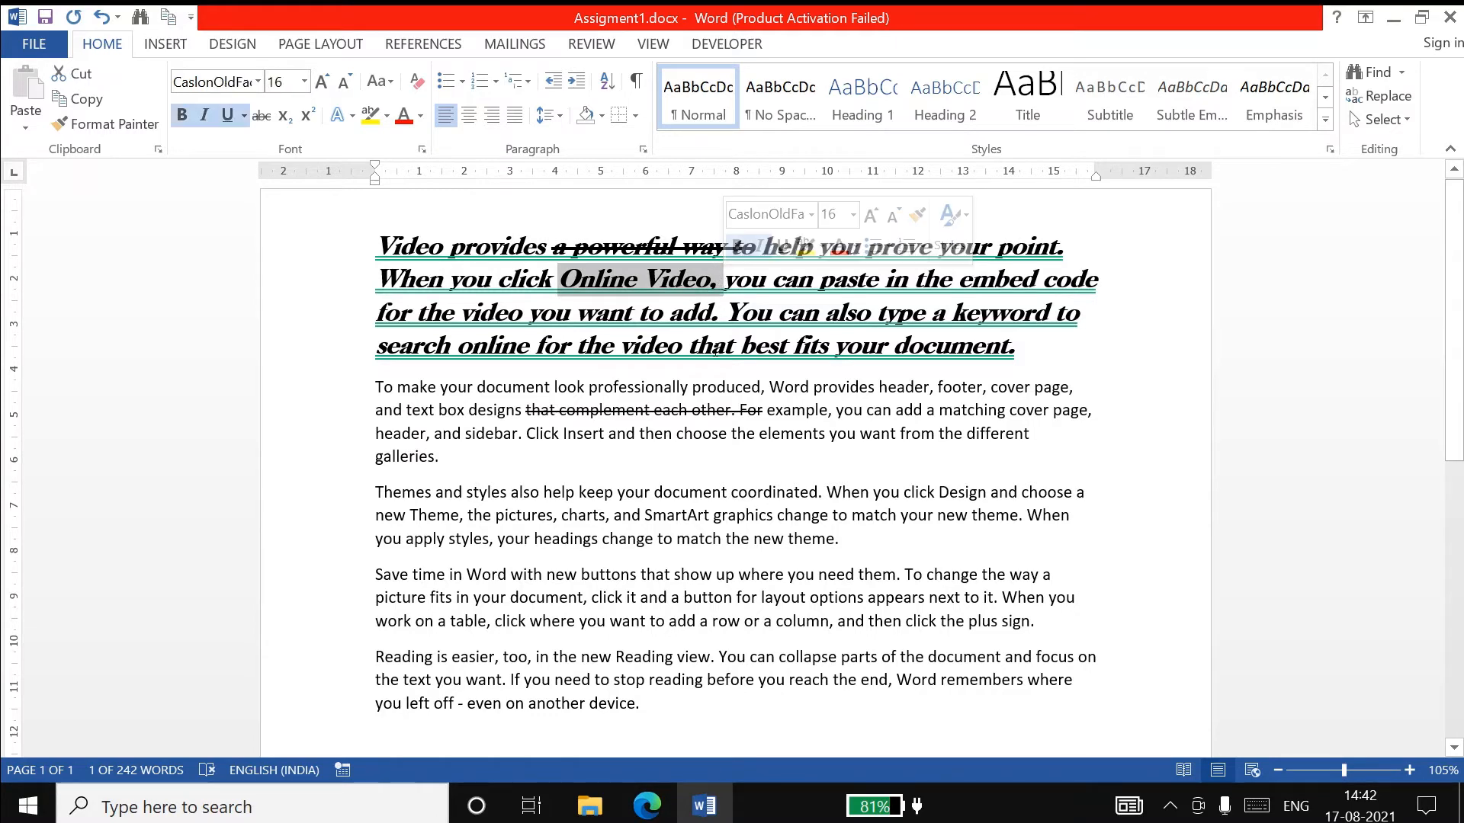
{"action": "left_click", "coordinate": [285, 116]}
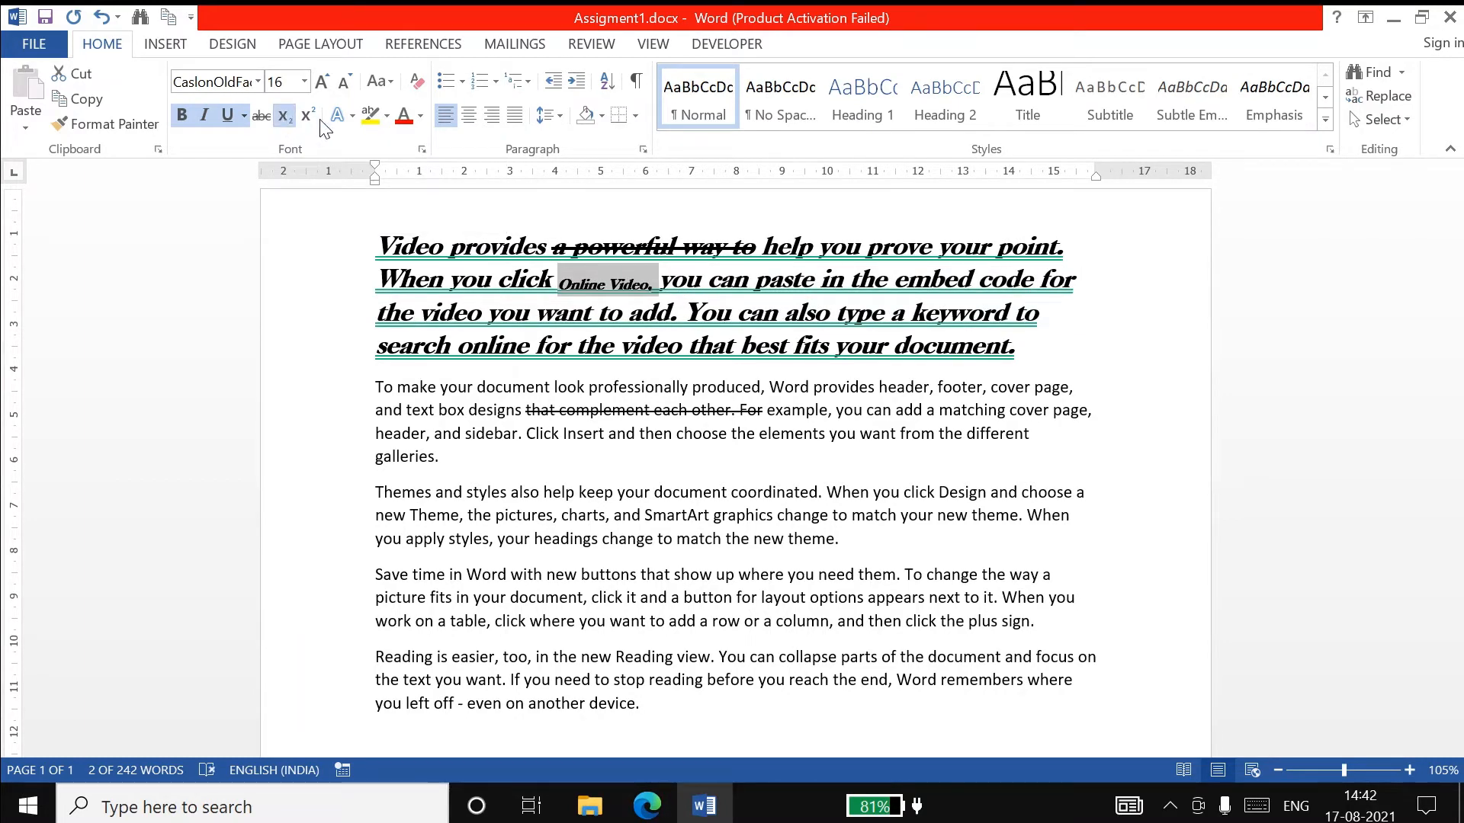
{"action": "left_click", "coordinate": [308, 114]}
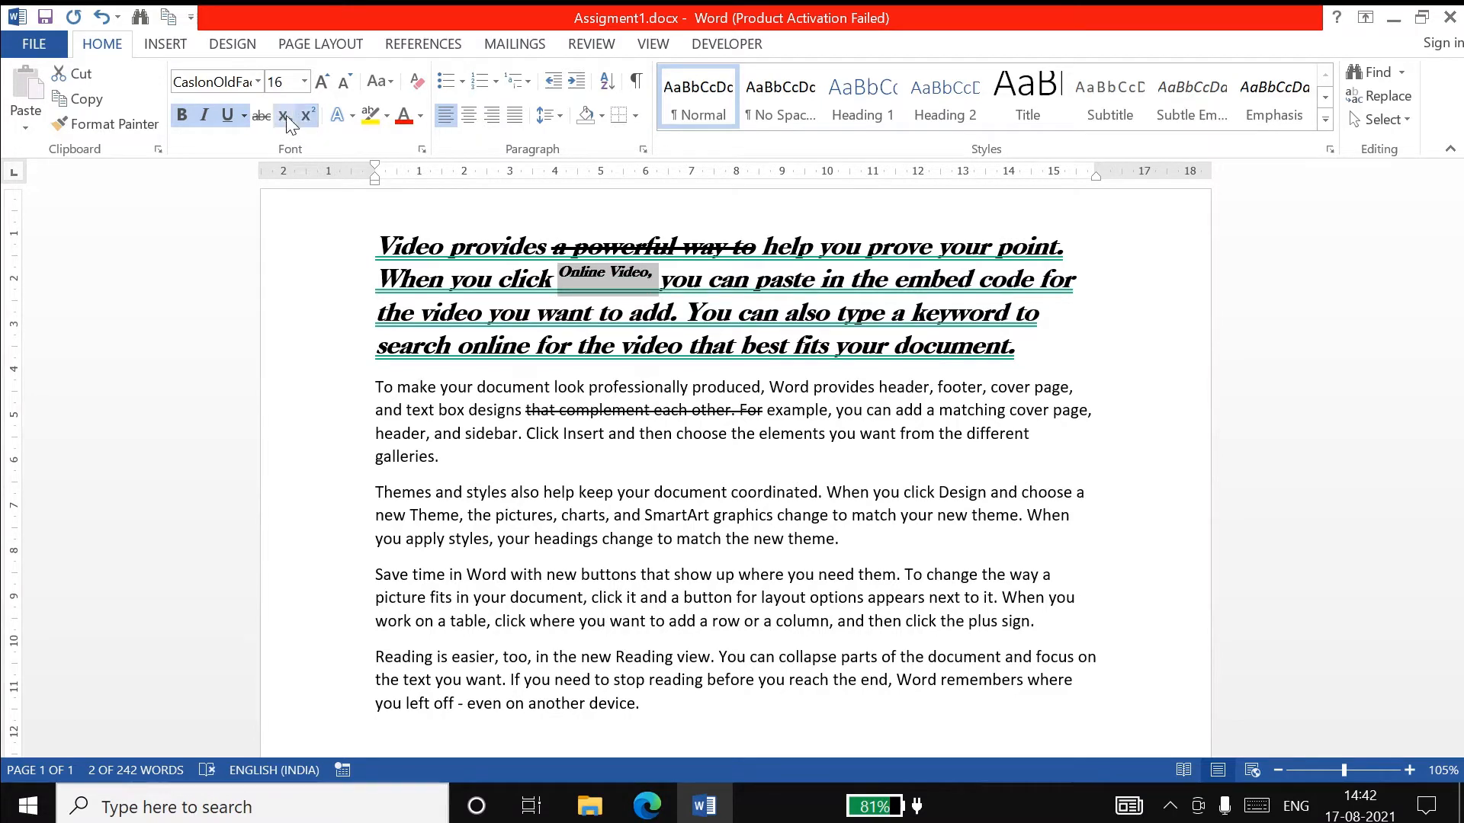
{"action": "left_click", "coordinate": [286, 116]}
{"action": "left_click", "coordinate": [307, 116]}
{"action": "left_click", "coordinate": [316, 116]}
{"action": "left_click", "coordinate": [306, 115]}
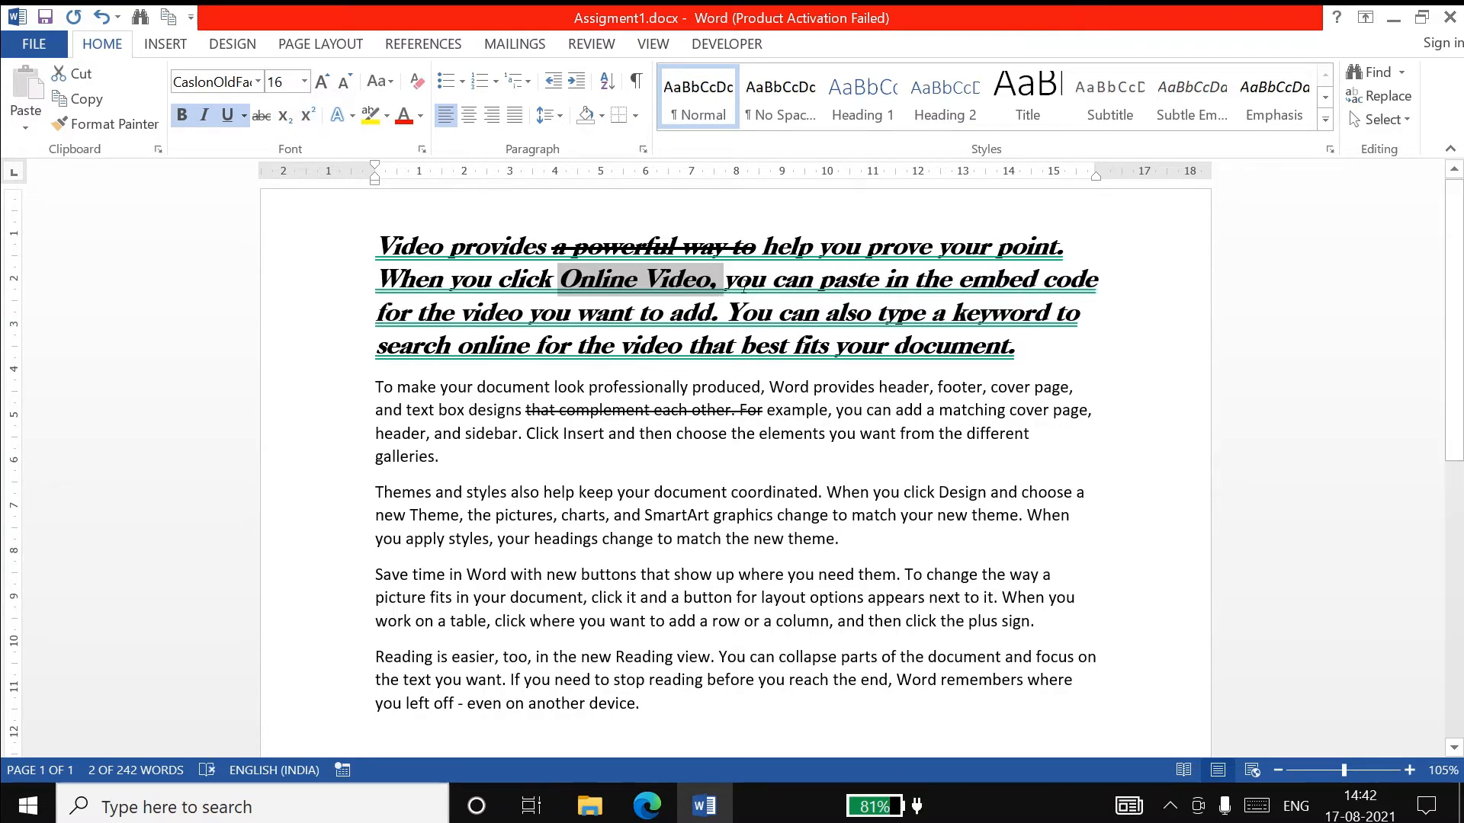
{"action": "left_click", "coordinate": [718, 278]}
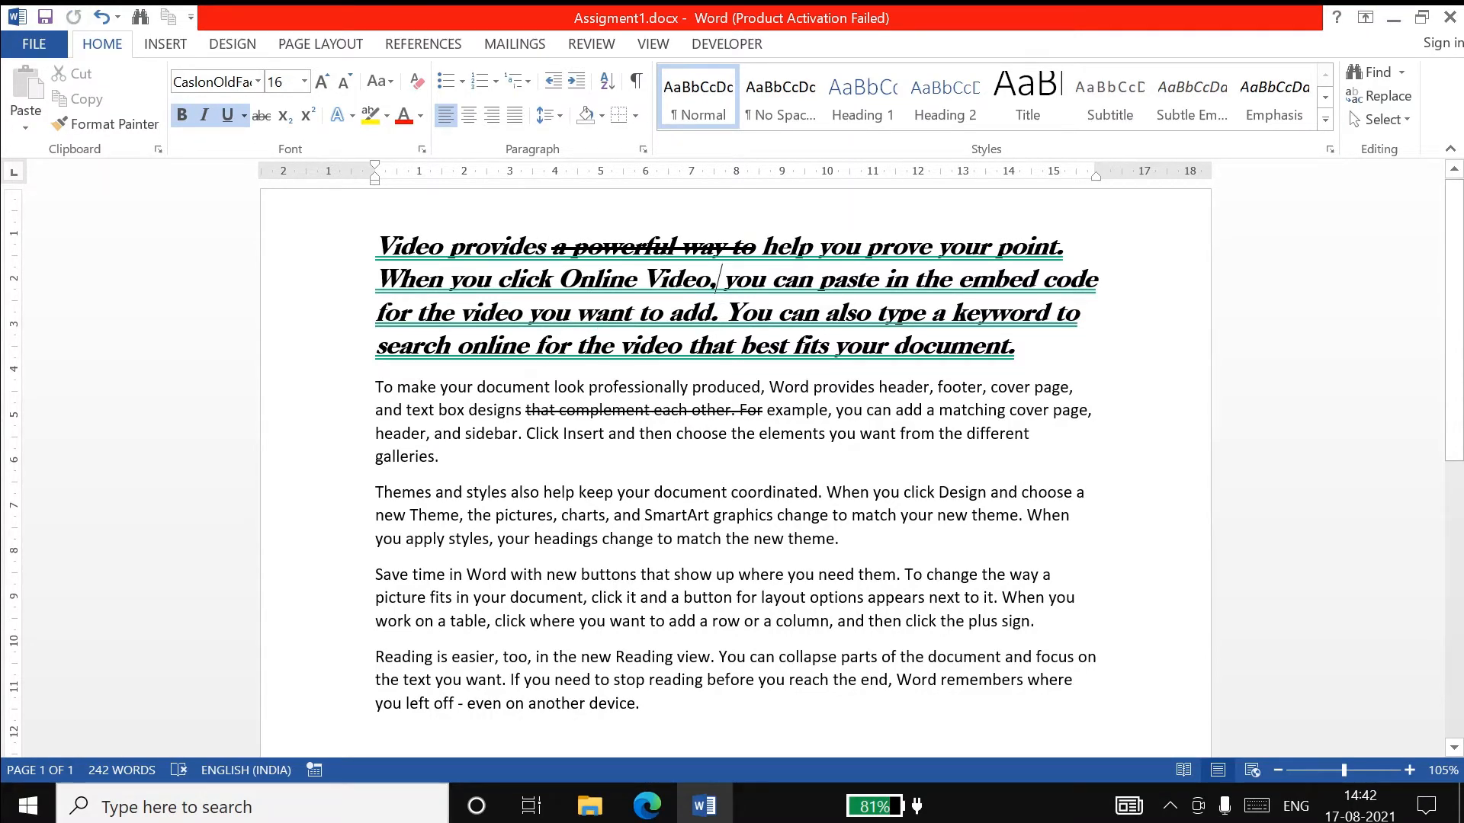
{"action": "left_click", "coordinate": [442, 457]}
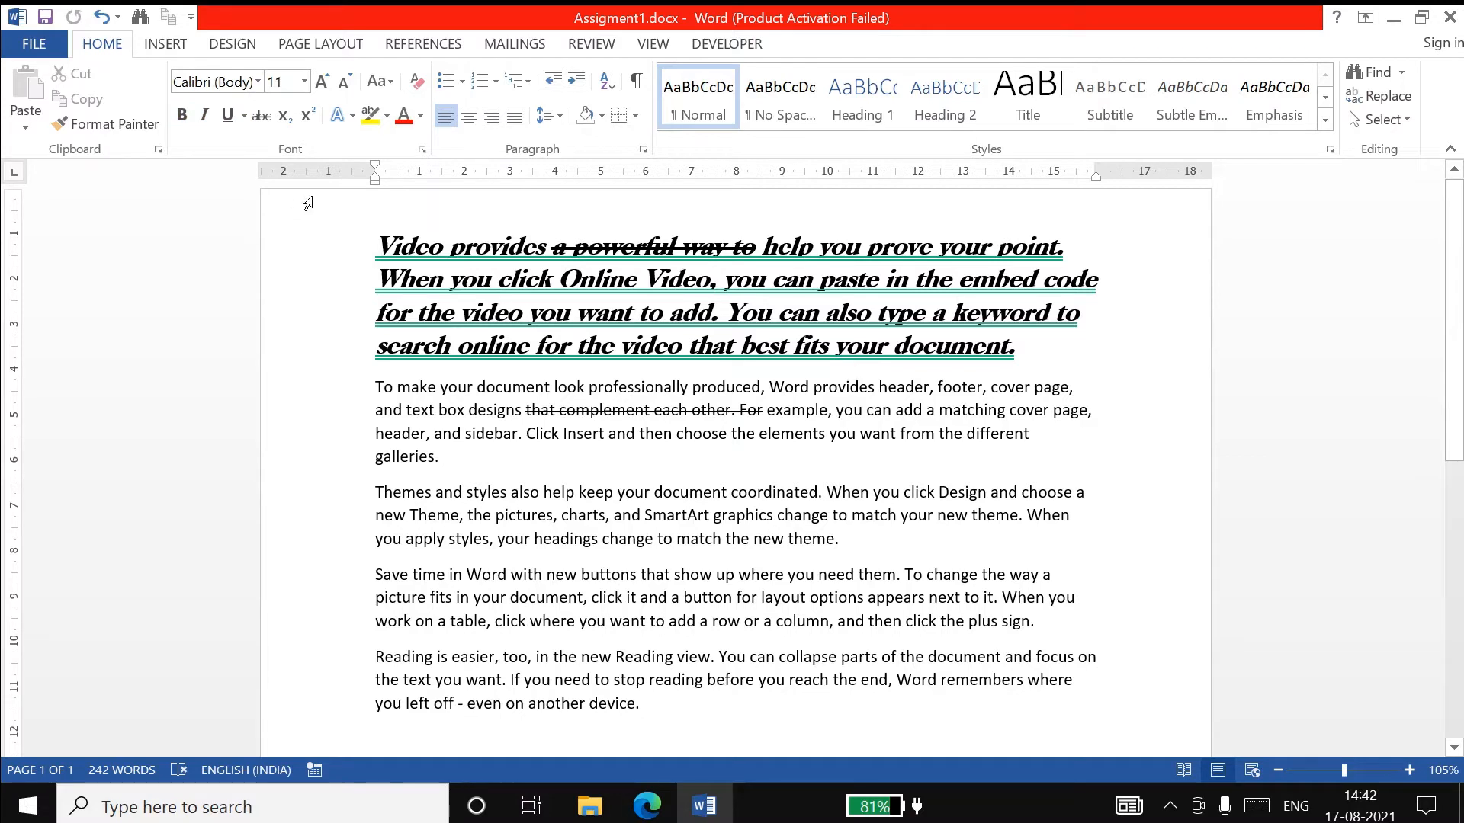
{"action": "left_click", "coordinate": [385, 83]}
{"action": "left_click", "coordinate": [386, 83]}
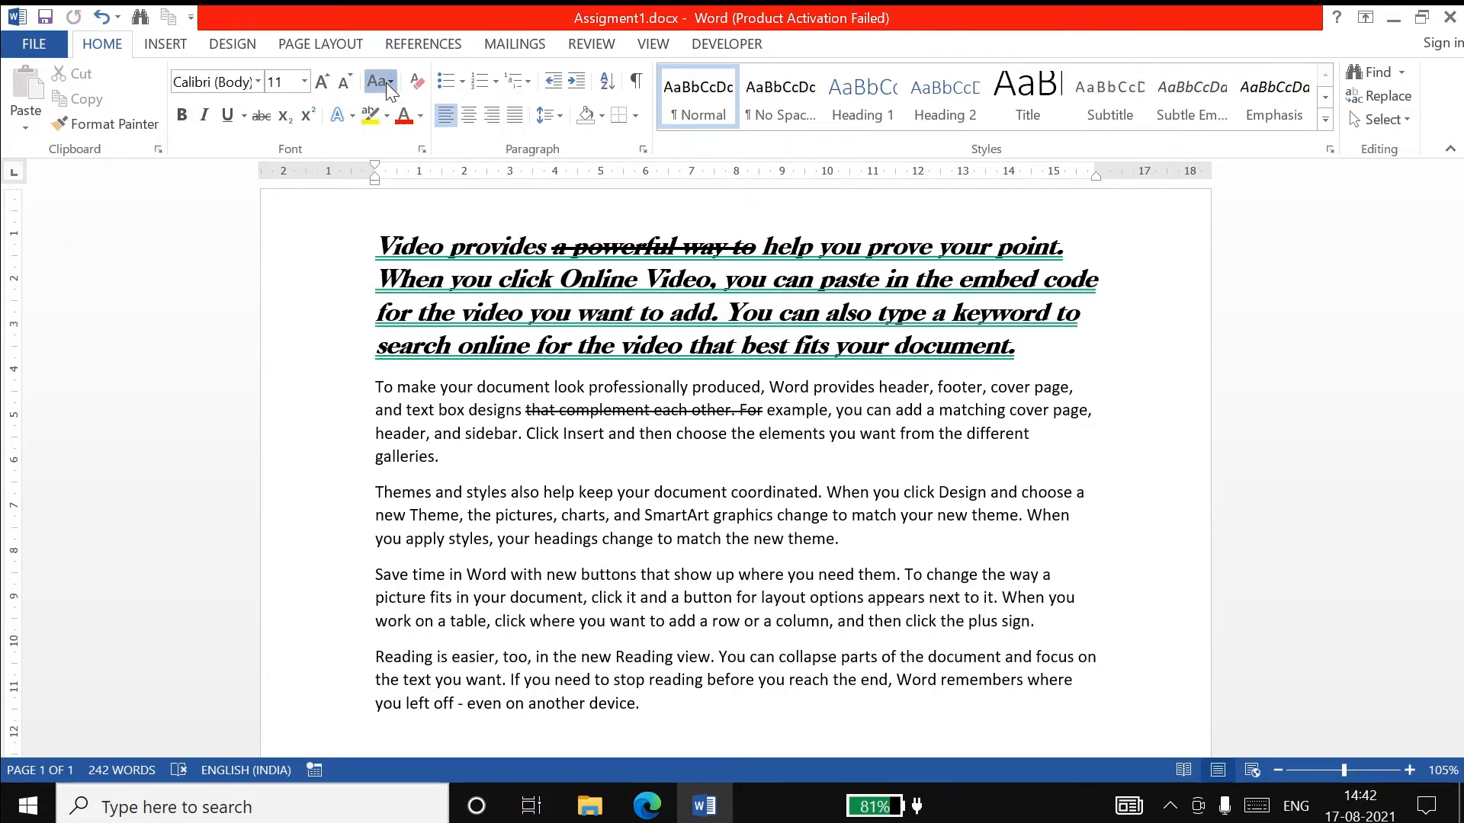
{"action": "left_click", "coordinate": [593, 434]}
Enlarge the font size of the third paragraph, starting "Themes and styles", to 16
{"action": "scroll", "coordinate": [593, 434], "scroll_direction": "down", "scroll_amount": 2}
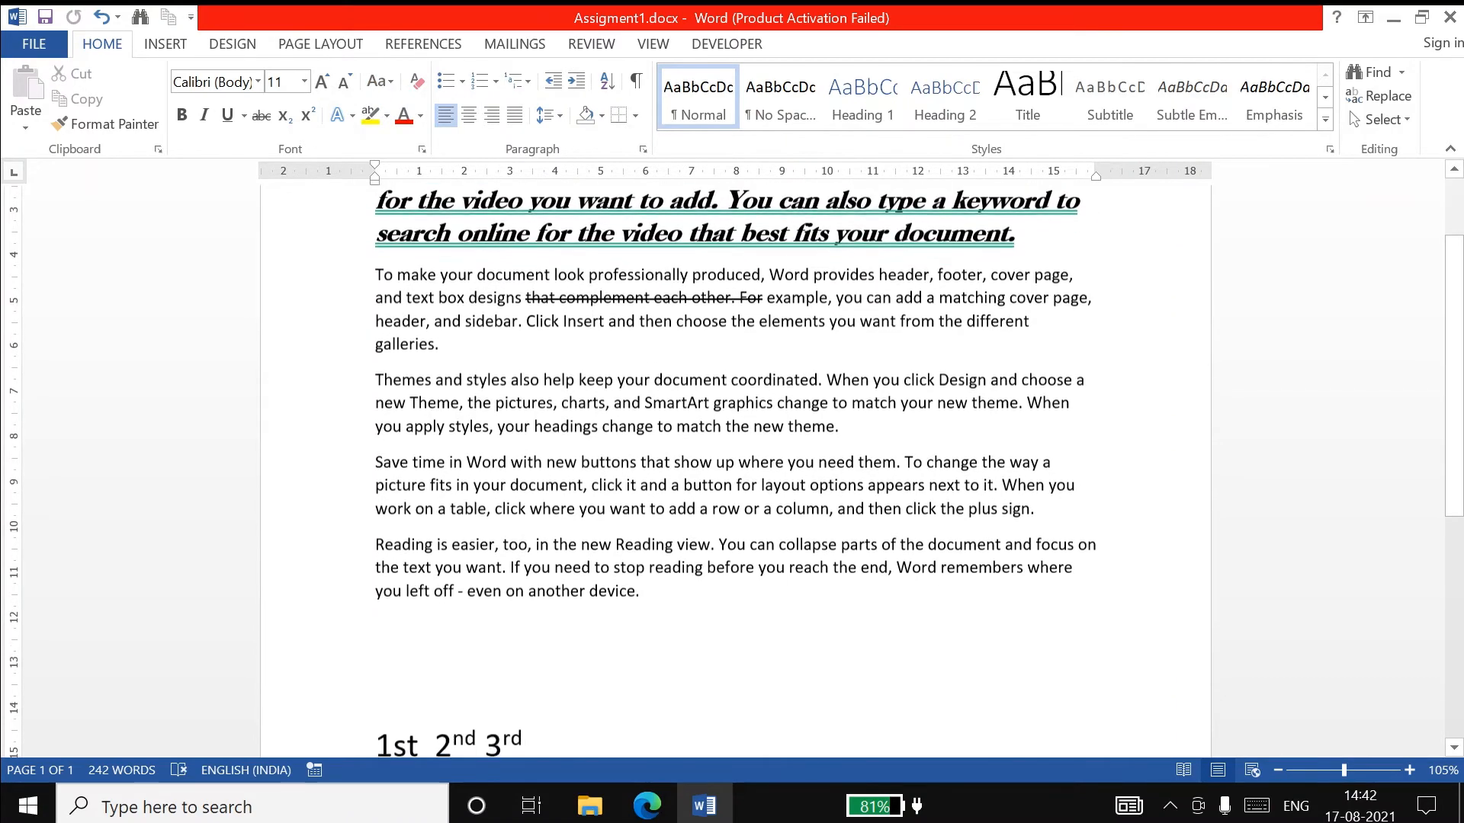
{"action": "scroll", "coordinate": [593, 434], "scroll_direction": "up", "scroll_amount": 1}
{"action": "left_click", "coordinate": [328, 444]}
{"action": "left_click_drag", "start_coordinate": [326, 445], "coordinate": [327, 484]}
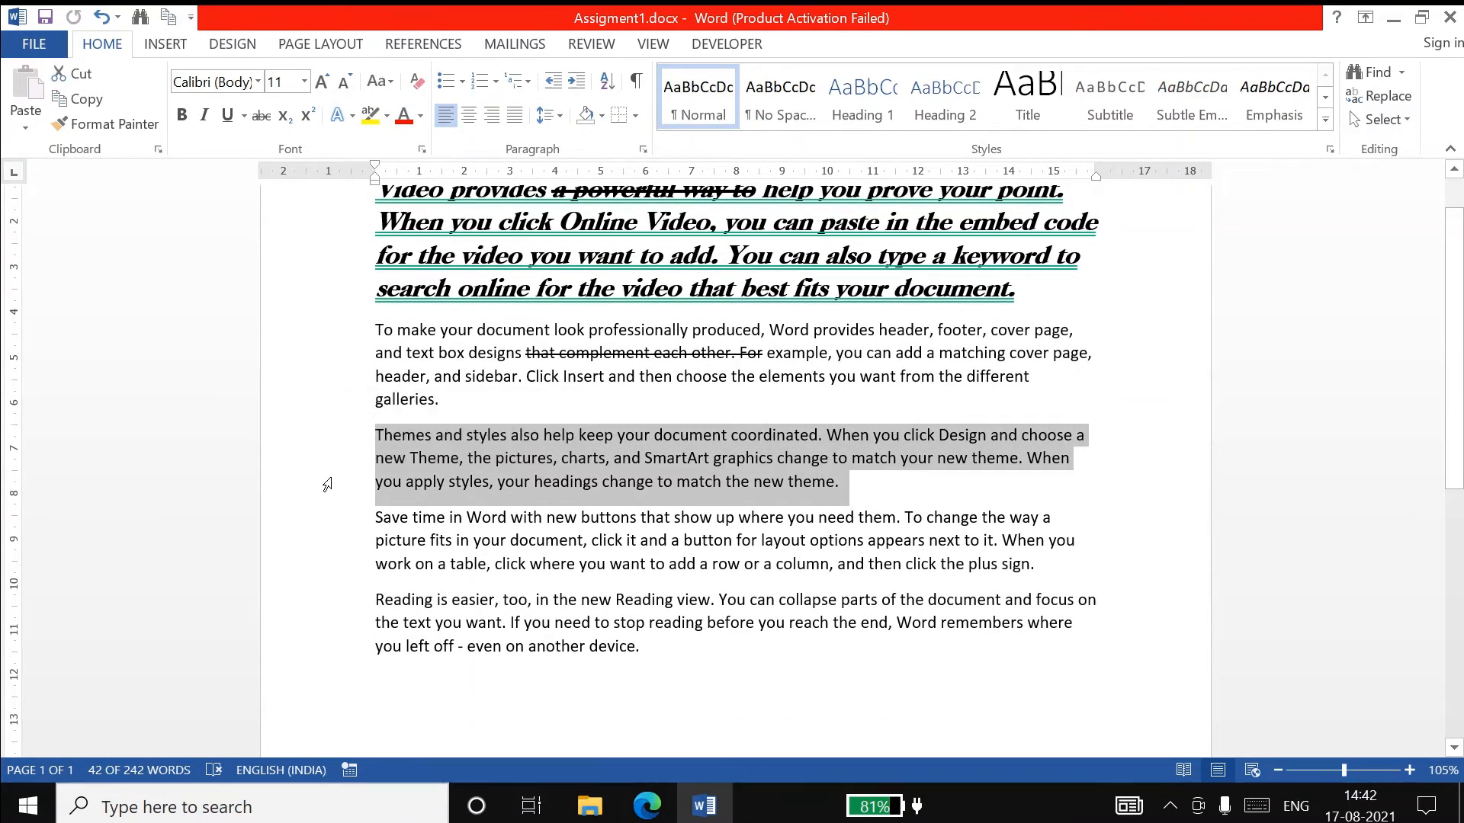
{"action": "key", "text": "ctrl+shift+comma"}
{"action": "key", "text": "ctrl+shift+comma"}
{"action": "key", "text": "ctrl+shift+period"}
{"action": "key", "text": "ctrl+shift+period"}
{"action": "key", "text": "ctrl+shift+period"}
{"action": "key", "text": "ctrl+shift+period"}
{"action": "key", "text": "ctrl+shift+period"}
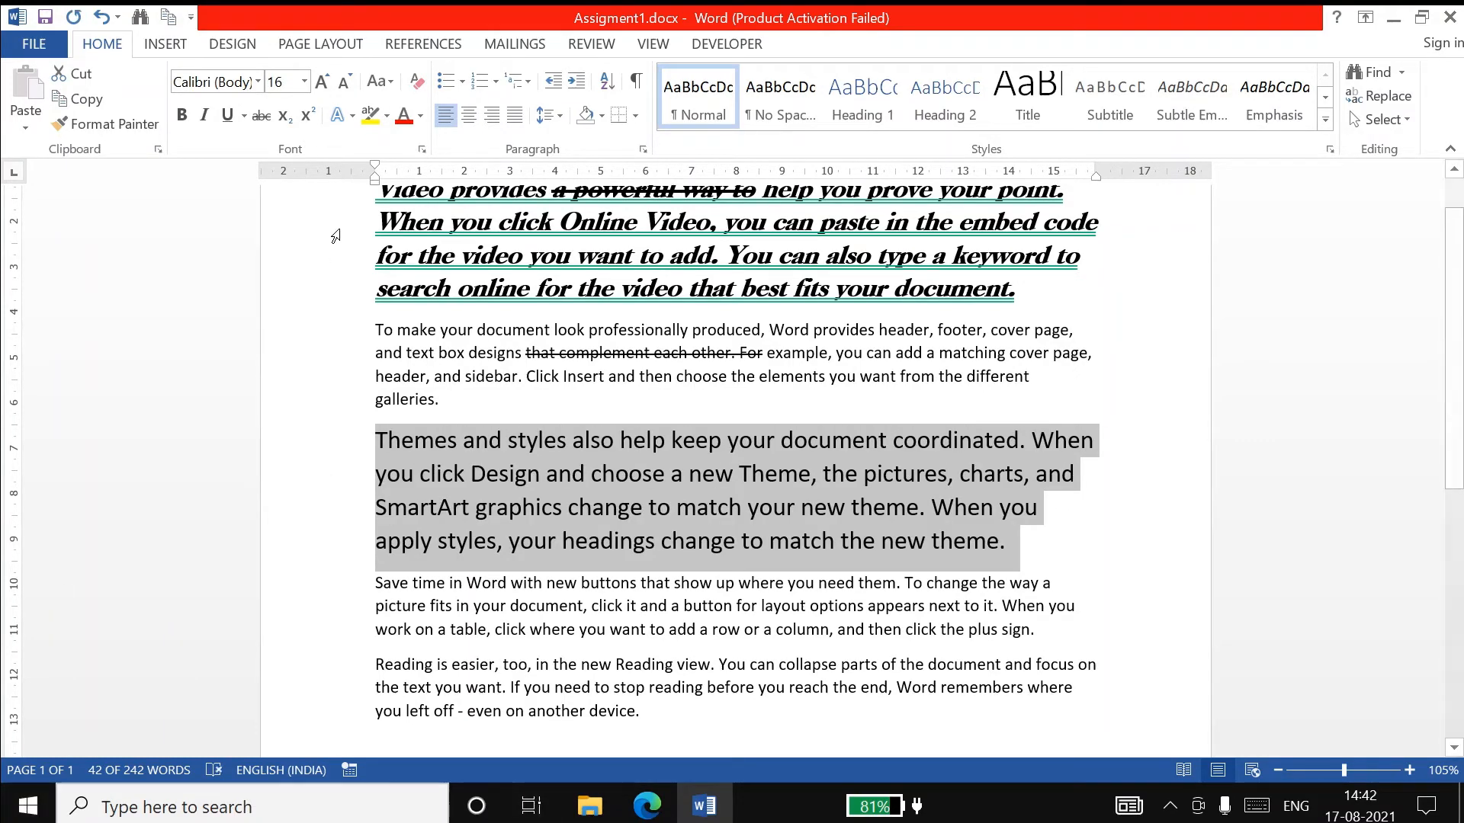
Delete the line of ordinals "1st 2nd 3rd" below the last paragraph
{"action": "scroll", "coordinate": [558, 330], "scroll_direction": "down", "scroll_amount": 5}
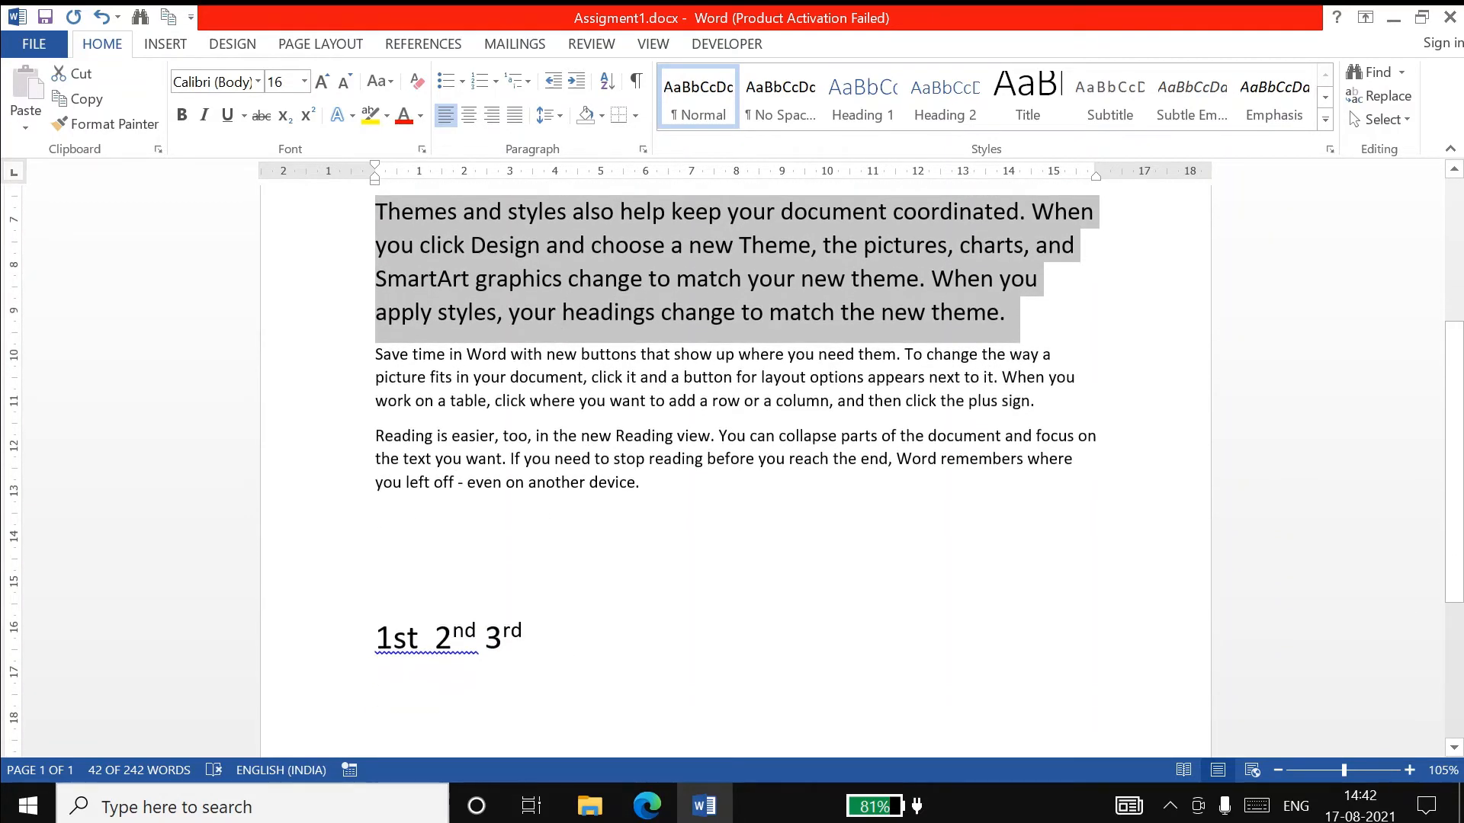
{"action": "left_click_drag", "start_coordinate": [308, 640], "coordinate": [308, 608]}
{"action": "key", "text": "Delete"}
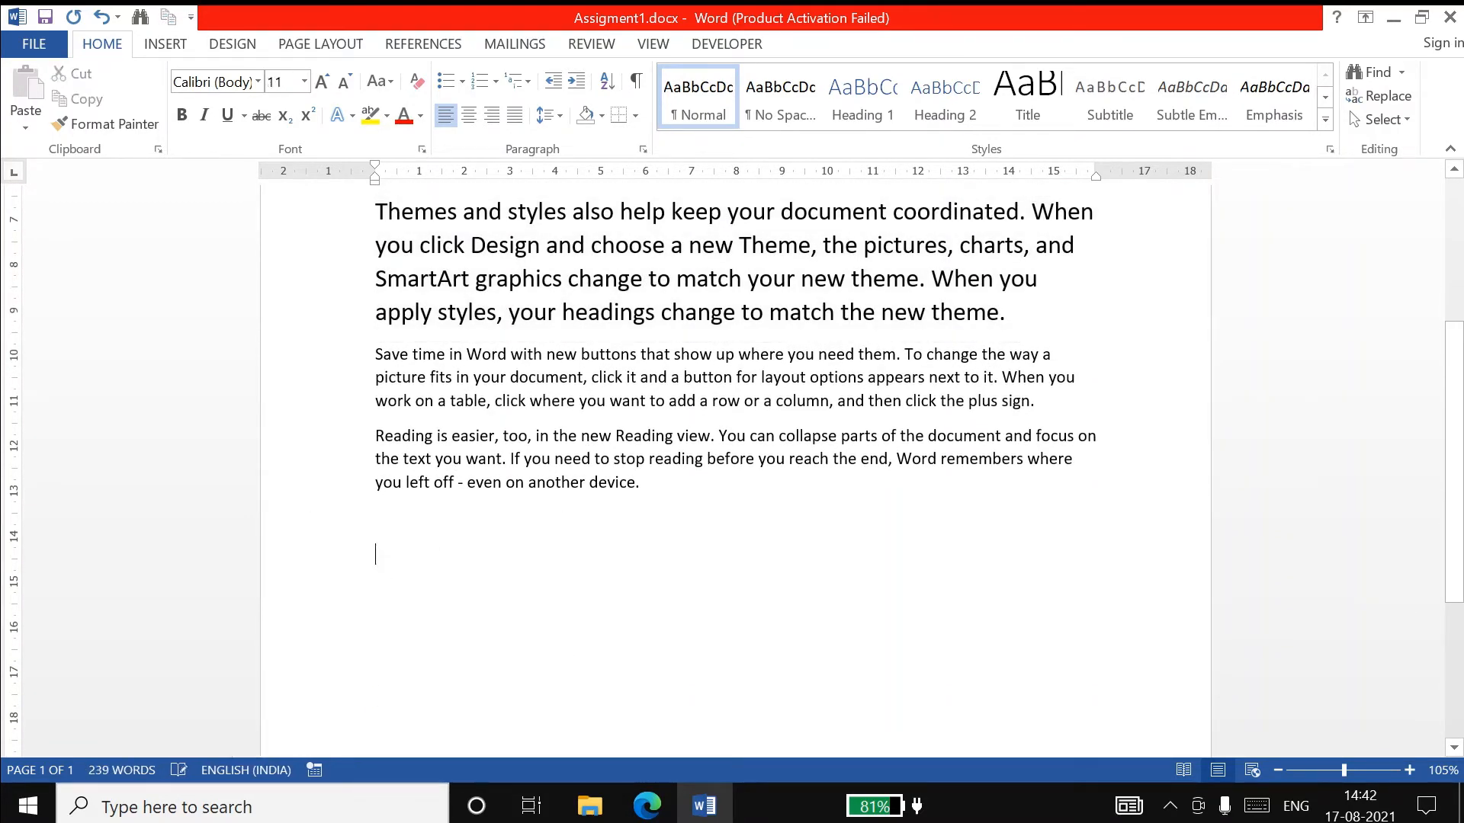
Change the case of the whole "Themes and styles" paragraph to Sentence case
{"action": "left_click", "coordinate": [324, 217]}
{"action": "left_click_drag", "start_coordinate": [324, 217], "coordinate": [315, 313]}
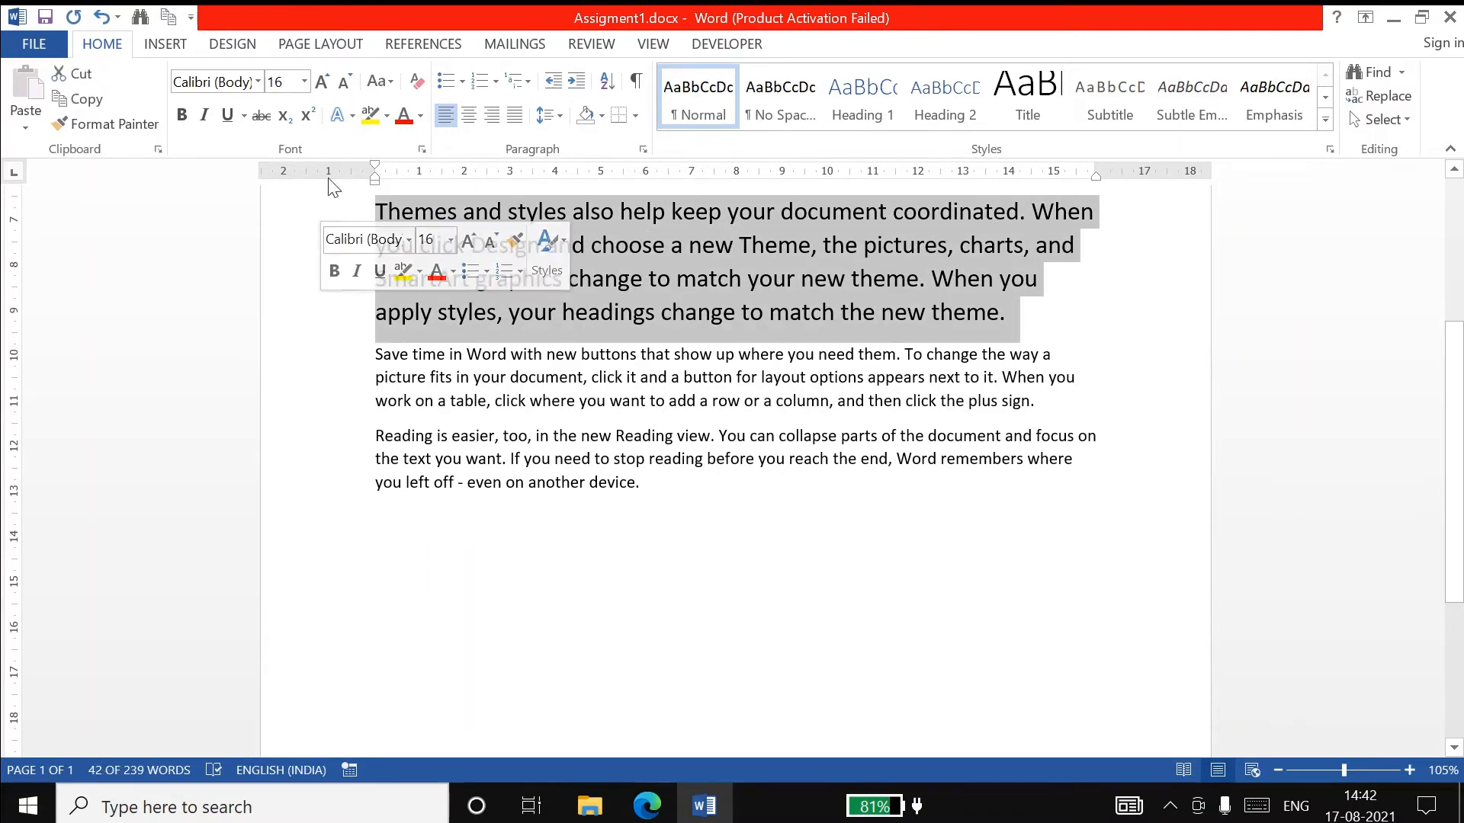
{"action": "left_click", "coordinate": [390, 87]}
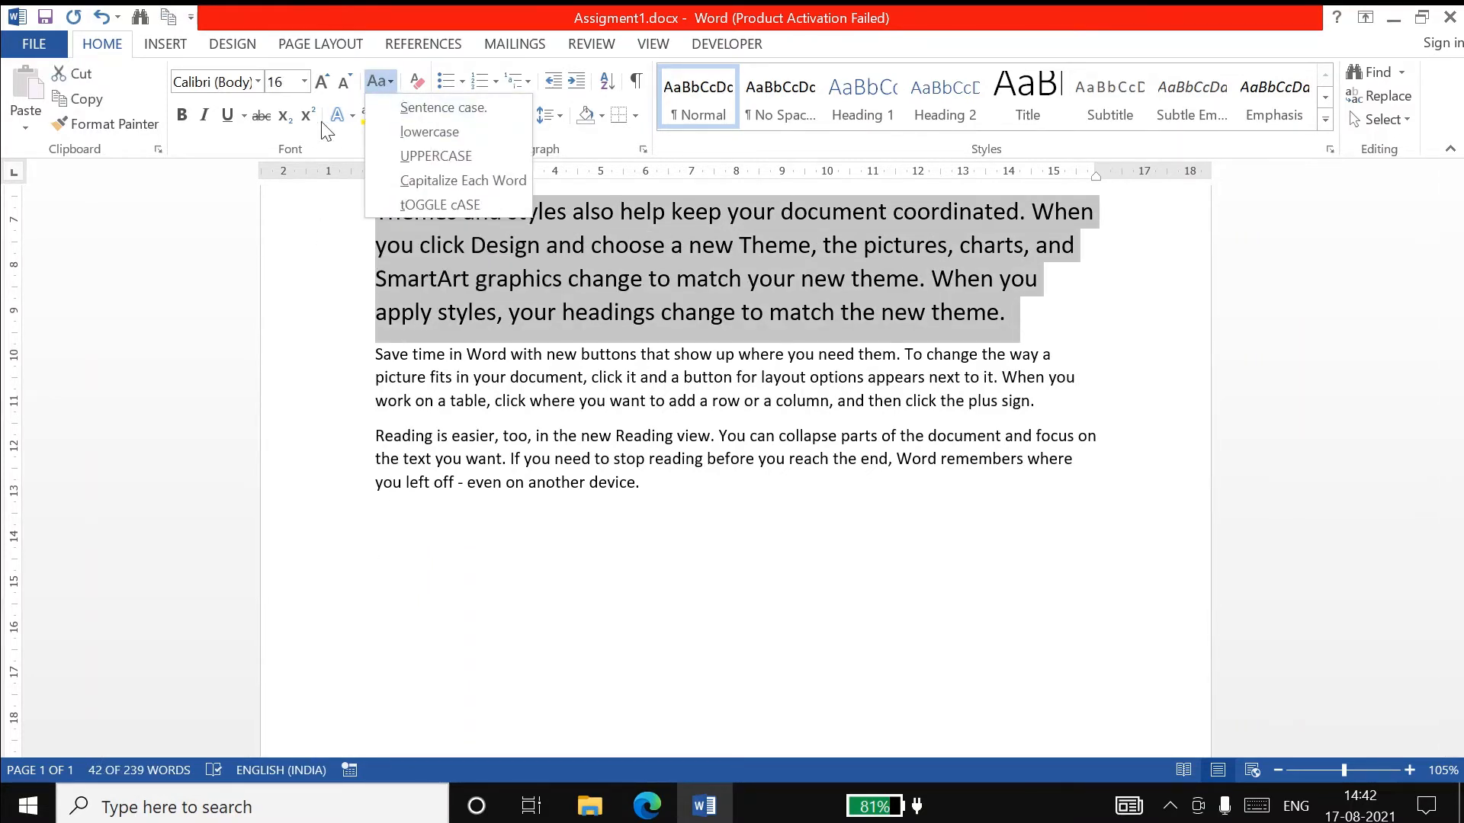
{"action": "left_click", "coordinate": [456, 109]}
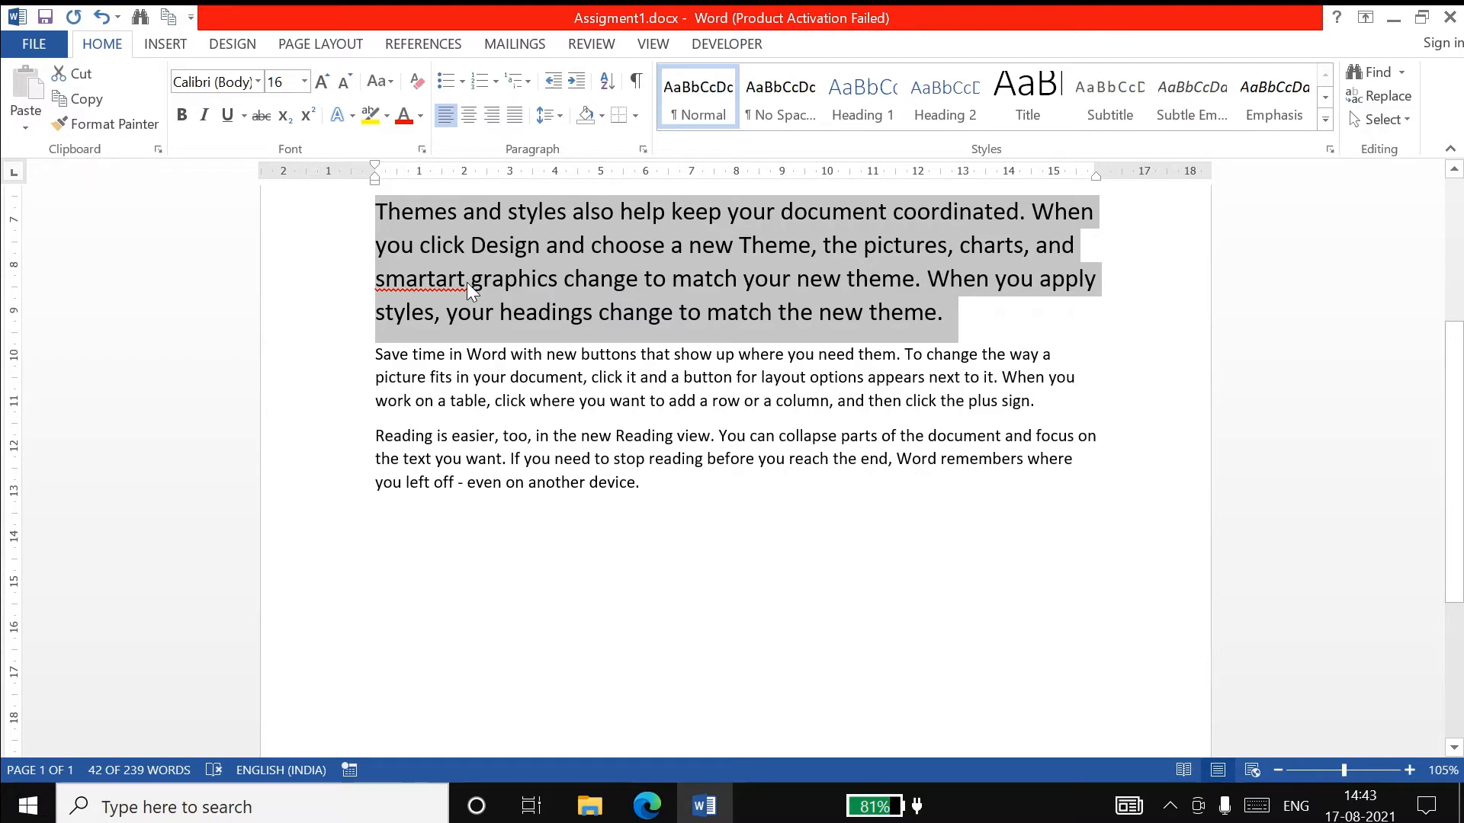
{"action": "left_click", "coordinate": [919, 279]}
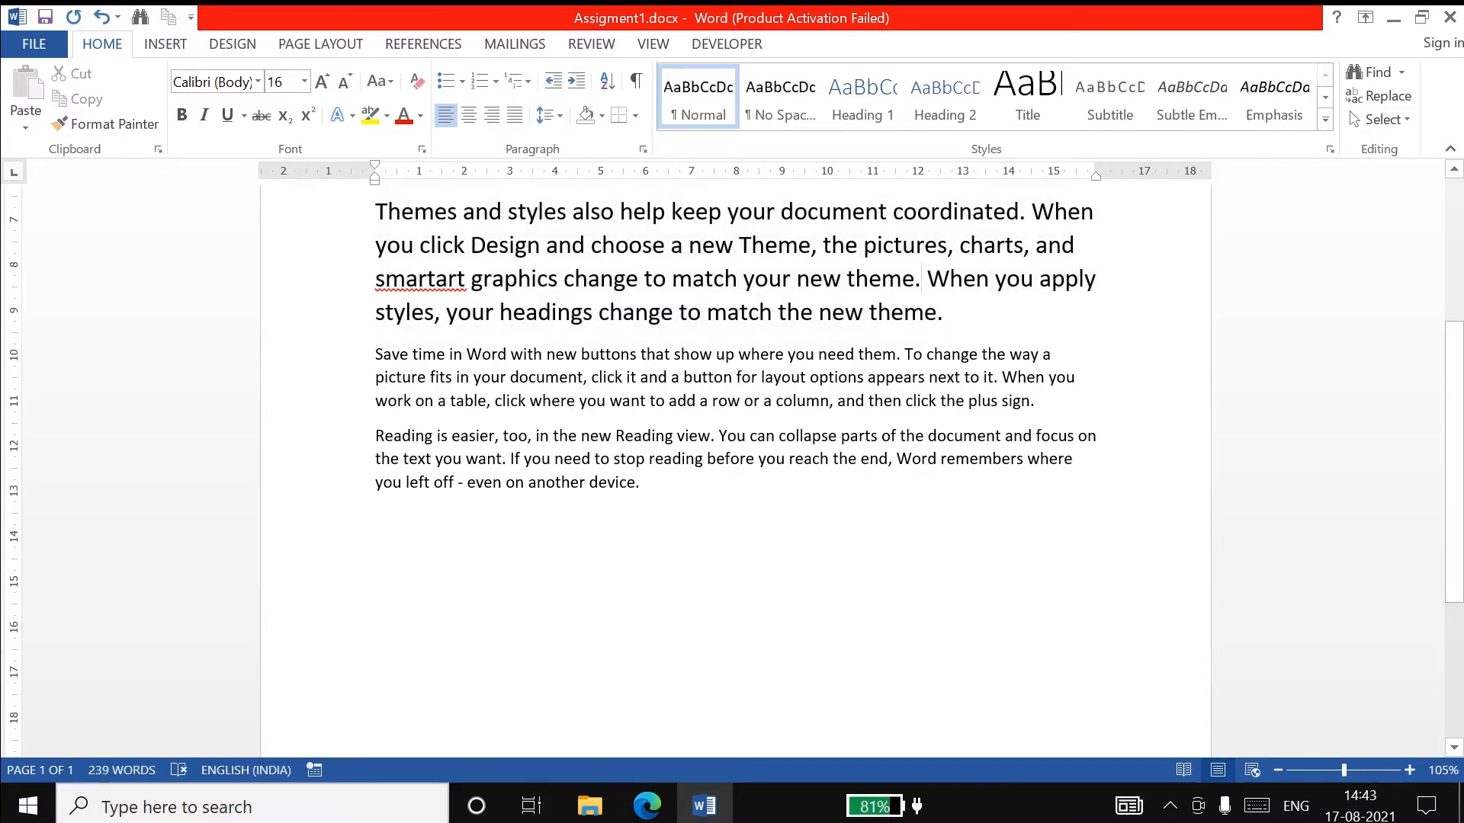
{"action": "key", "text": "Right"}
Convert the whole "Themes and styles" paragraph to lowercase
{"action": "left_click_drag", "start_coordinate": [949, 313], "coordinate": [355, 215]}
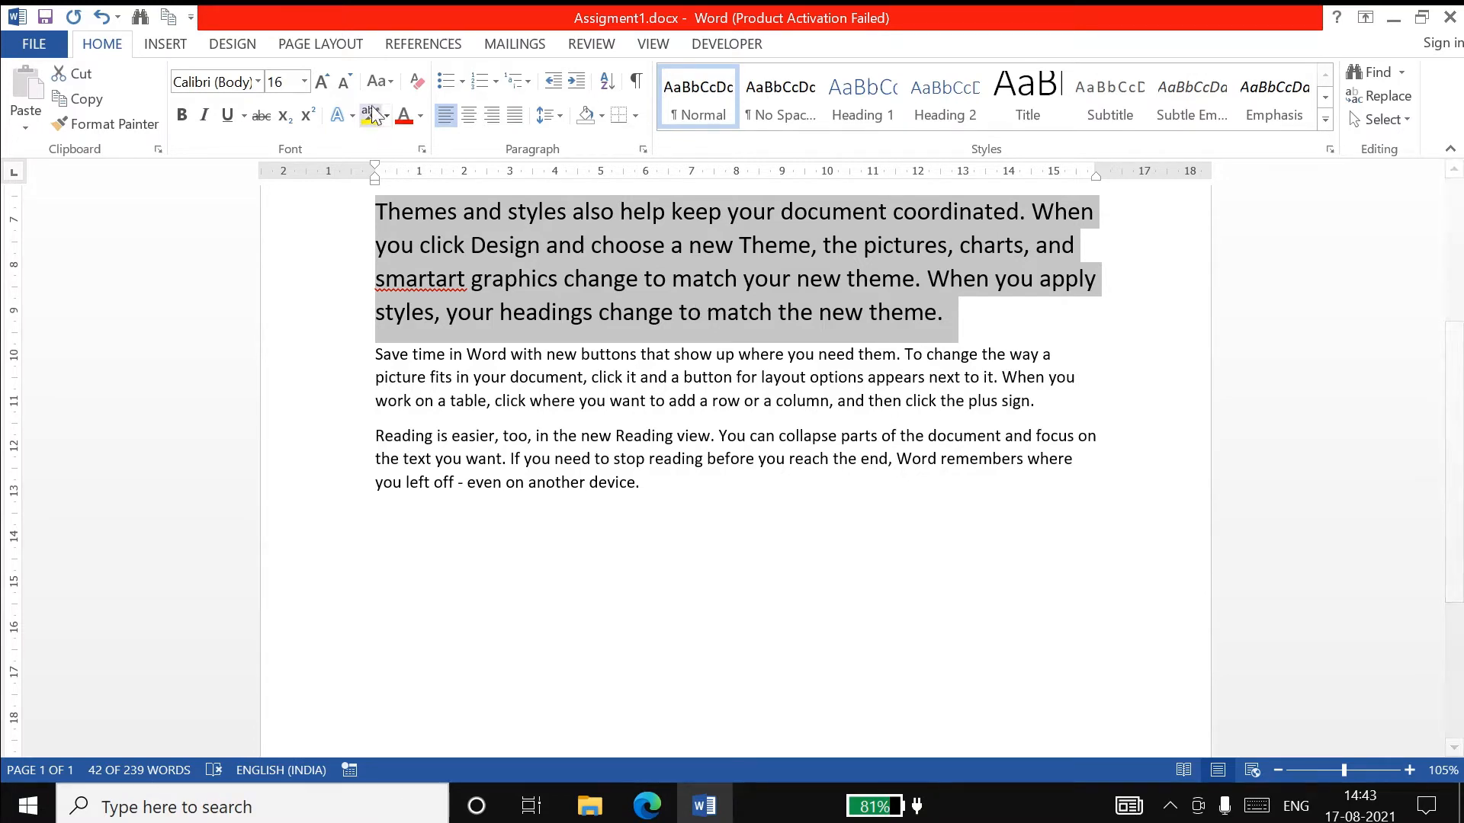
{"action": "left_click", "coordinate": [388, 83]}
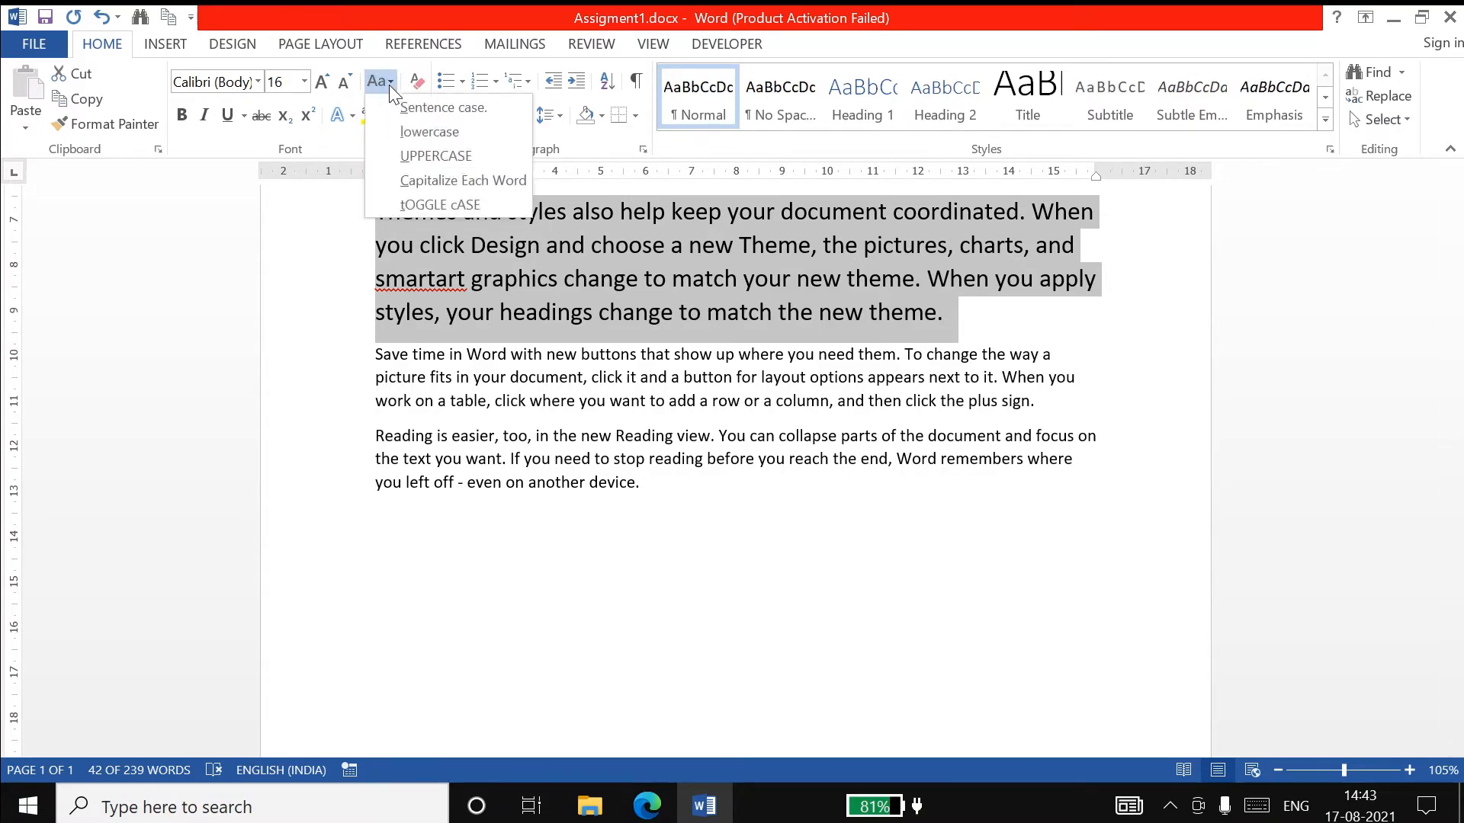
{"action": "left_click", "coordinate": [429, 131]}
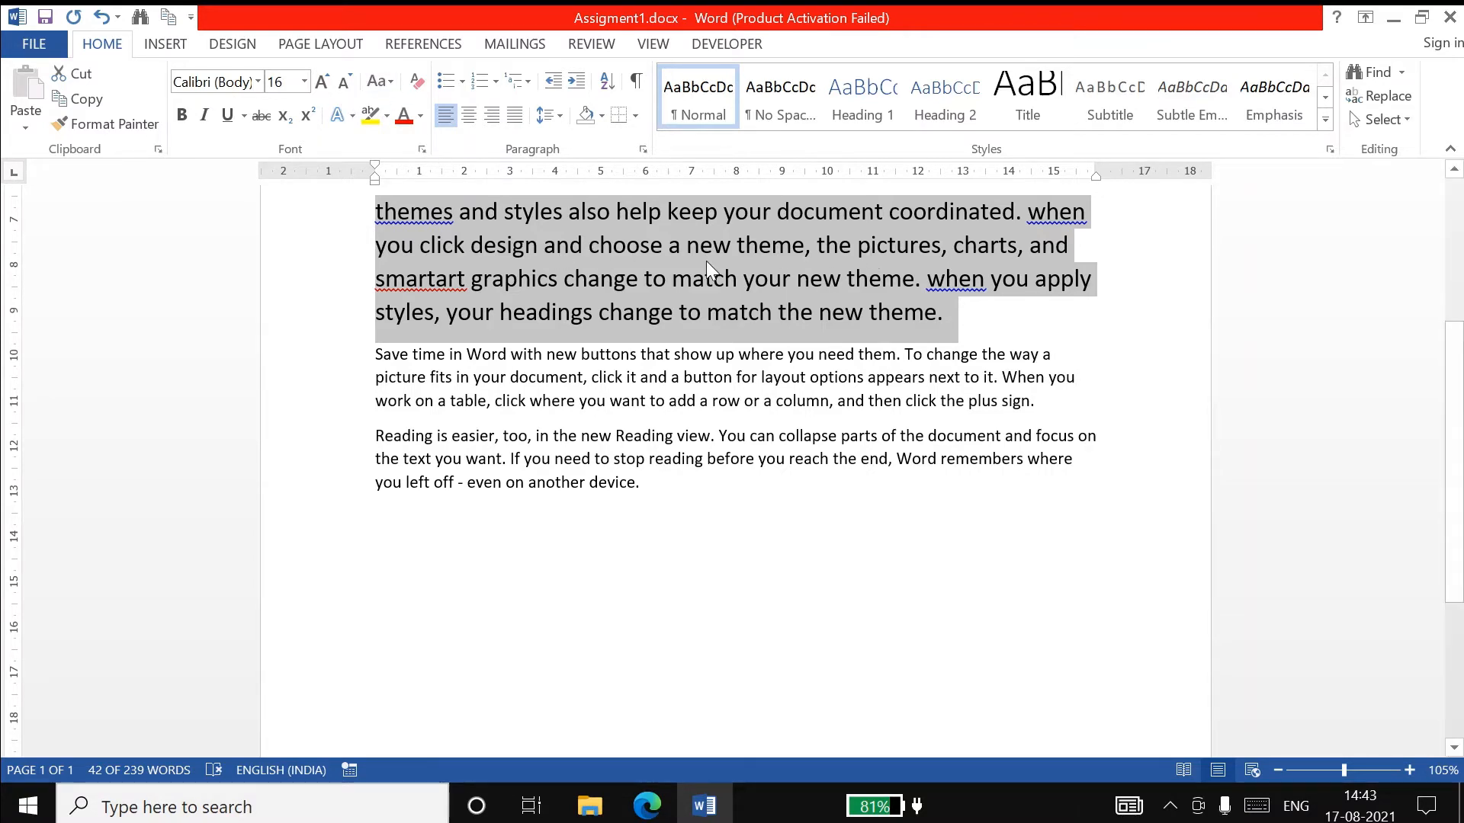
Convert the whole "Themes and styles" paragraph to UPPERCASE and deselect it
{"action": "left_click", "coordinate": [388, 82]}
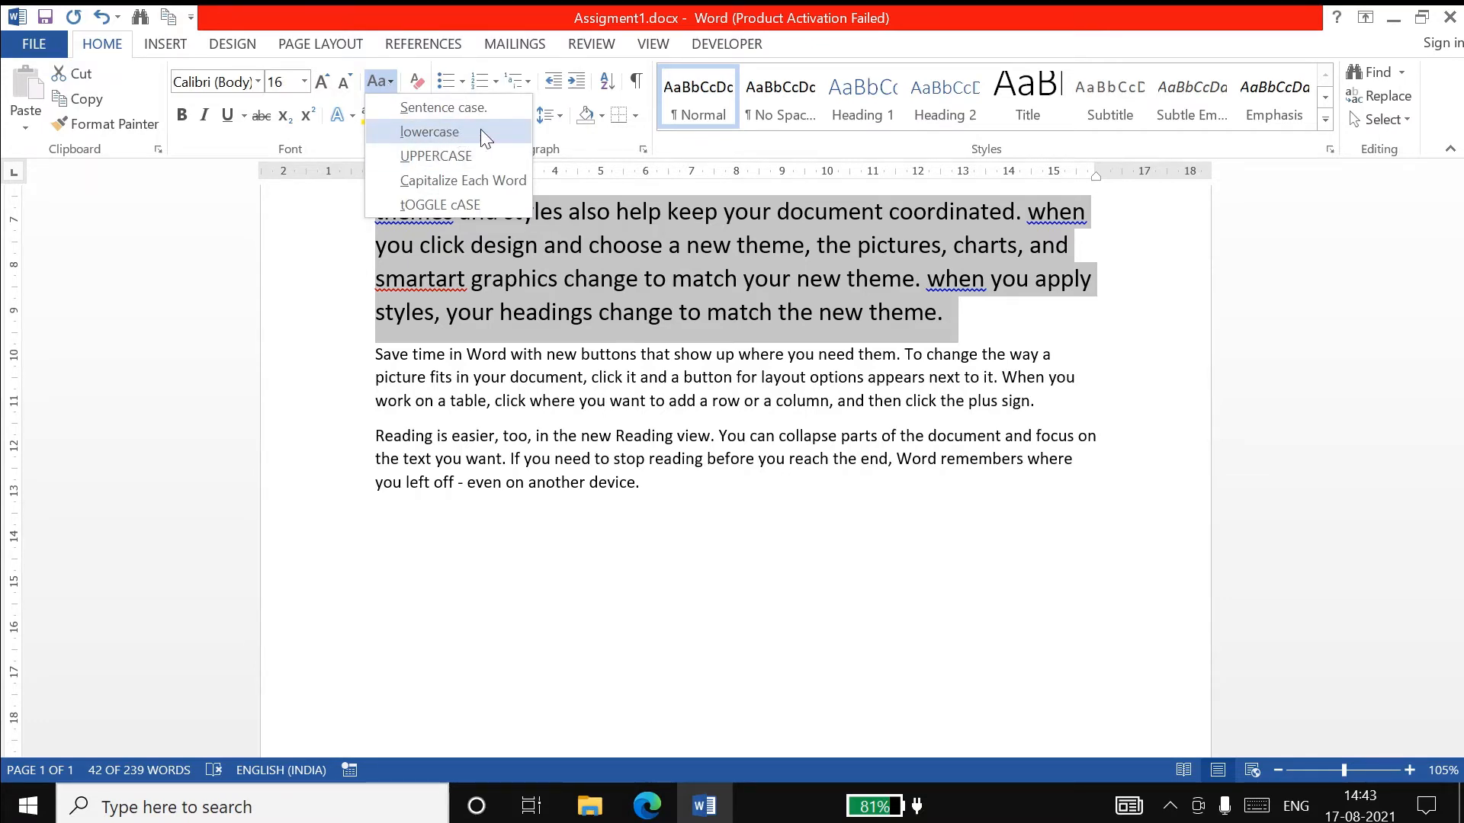
{"action": "left_click", "coordinate": [441, 156]}
{"action": "left_click", "coordinate": [635, 319]}
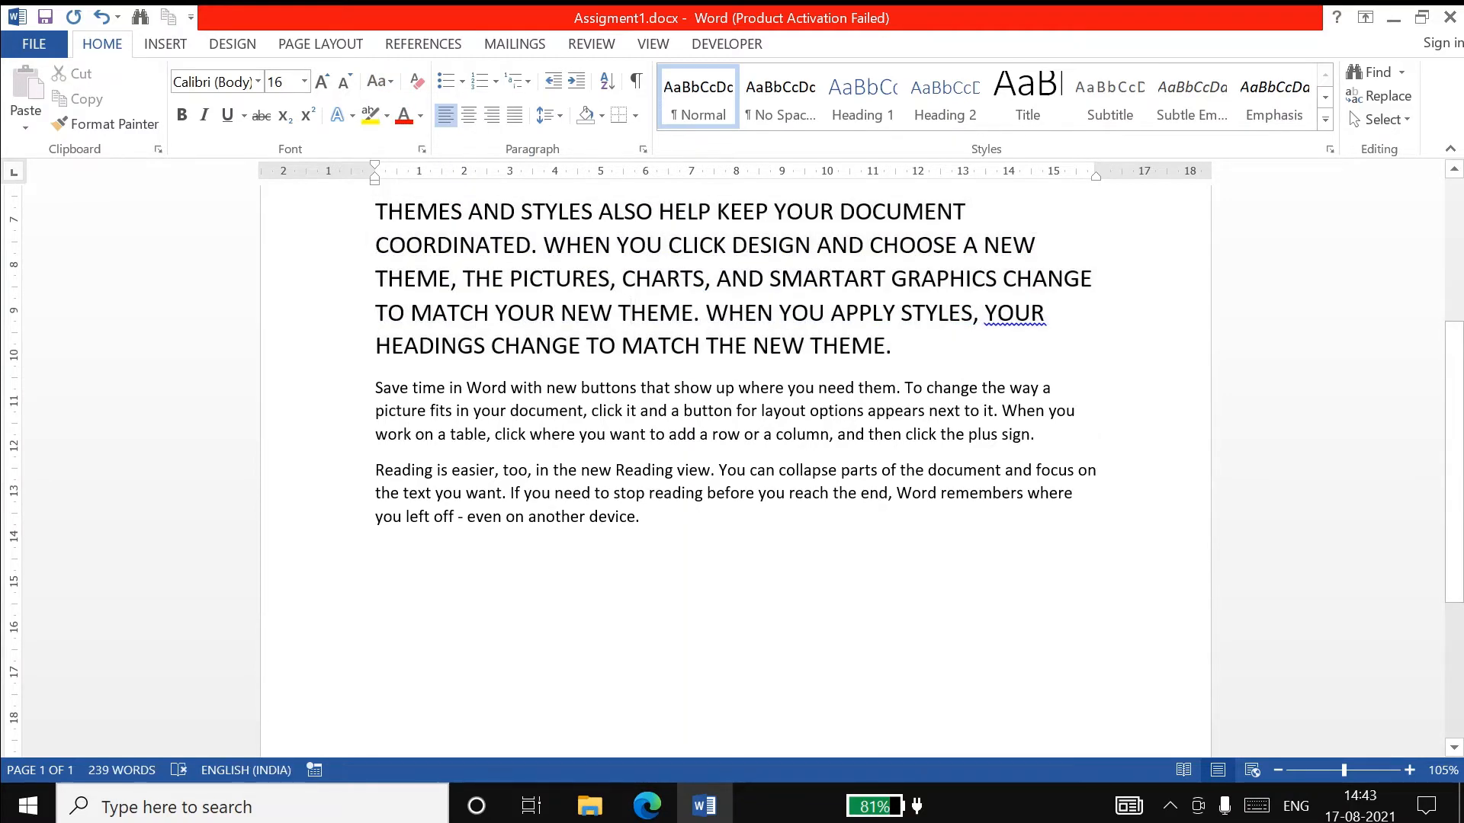
Apply the Capitalize Each Word case to the whole "Themes and styles" paragraph and deselect it
{"action": "left_click_drag", "start_coordinate": [330, 217], "coordinate": [329, 347]}
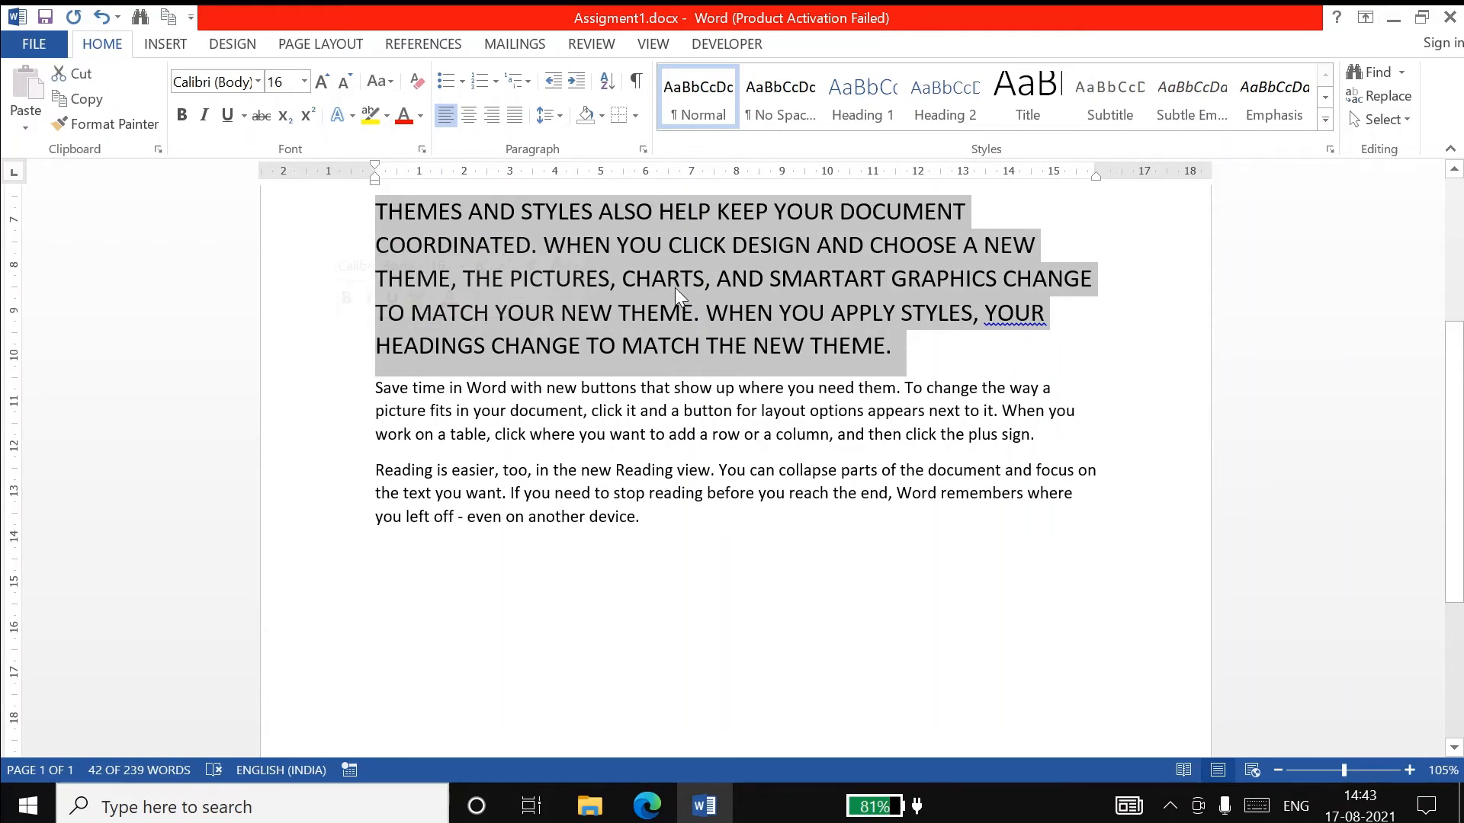
{"action": "left_click", "coordinate": [392, 81]}
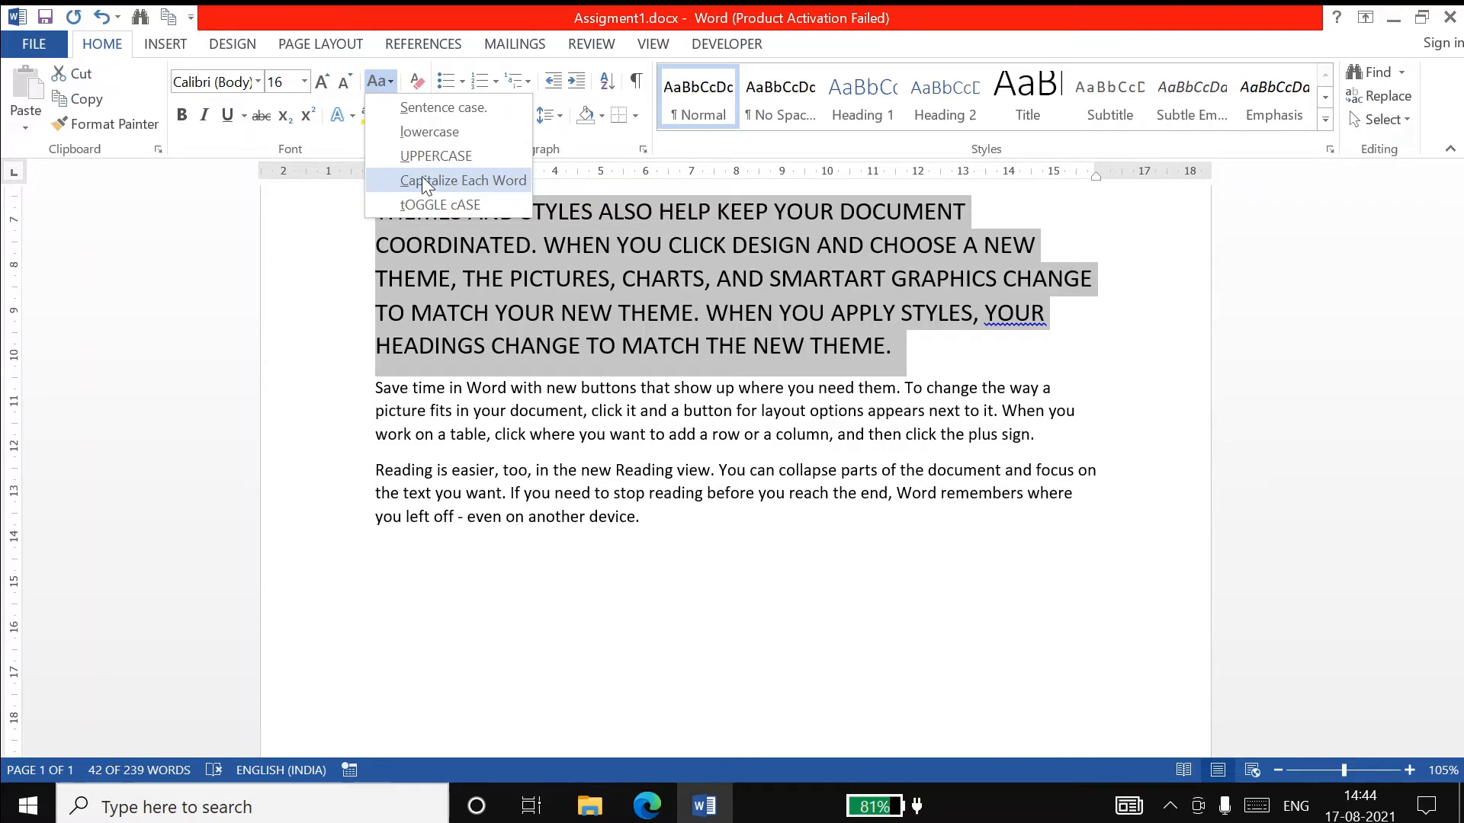
{"action": "left_click", "coordinate": [470, 179]}
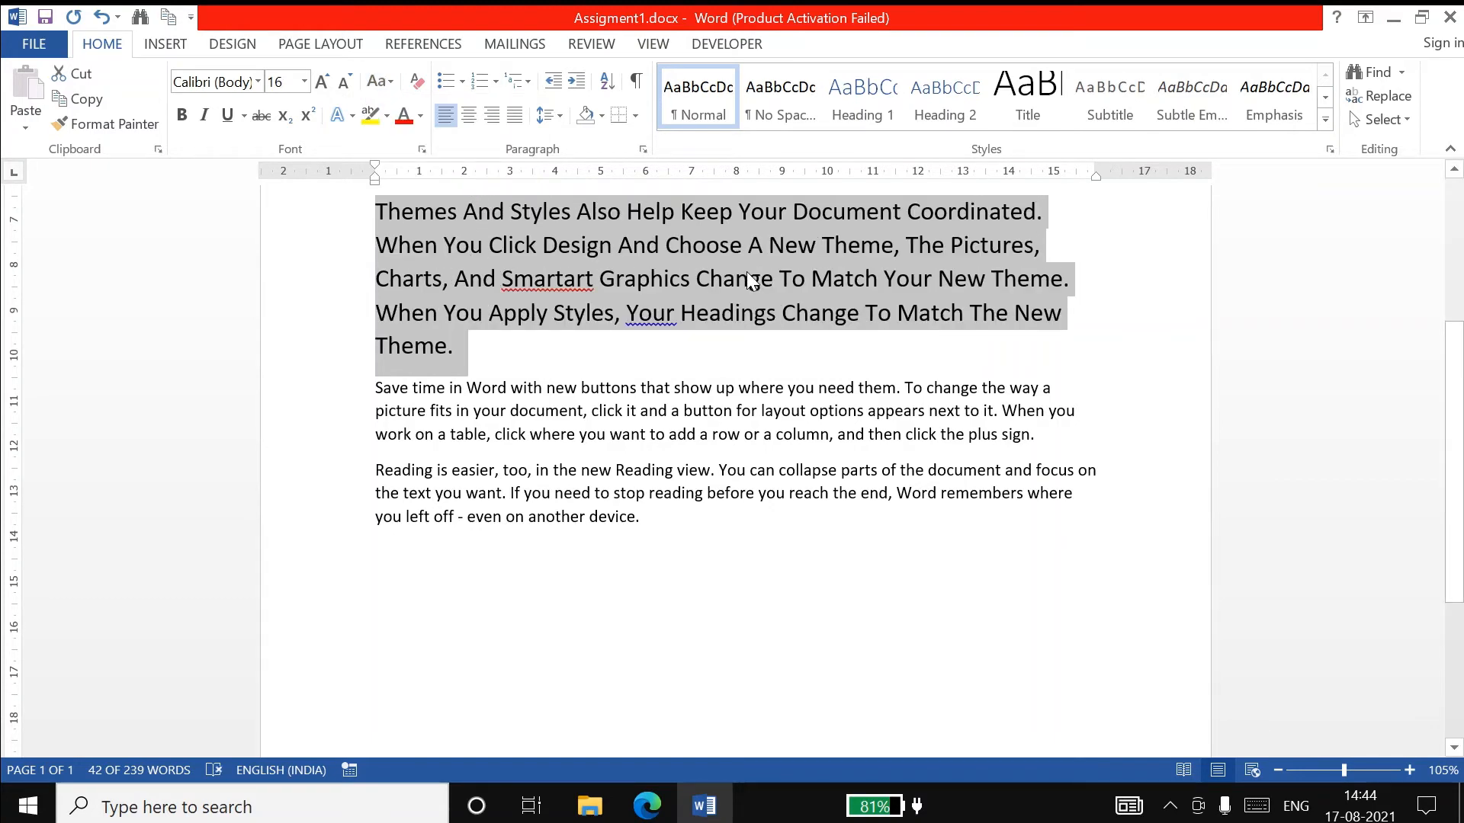
{"action": "left_click", "coordinate": [387, 83]}
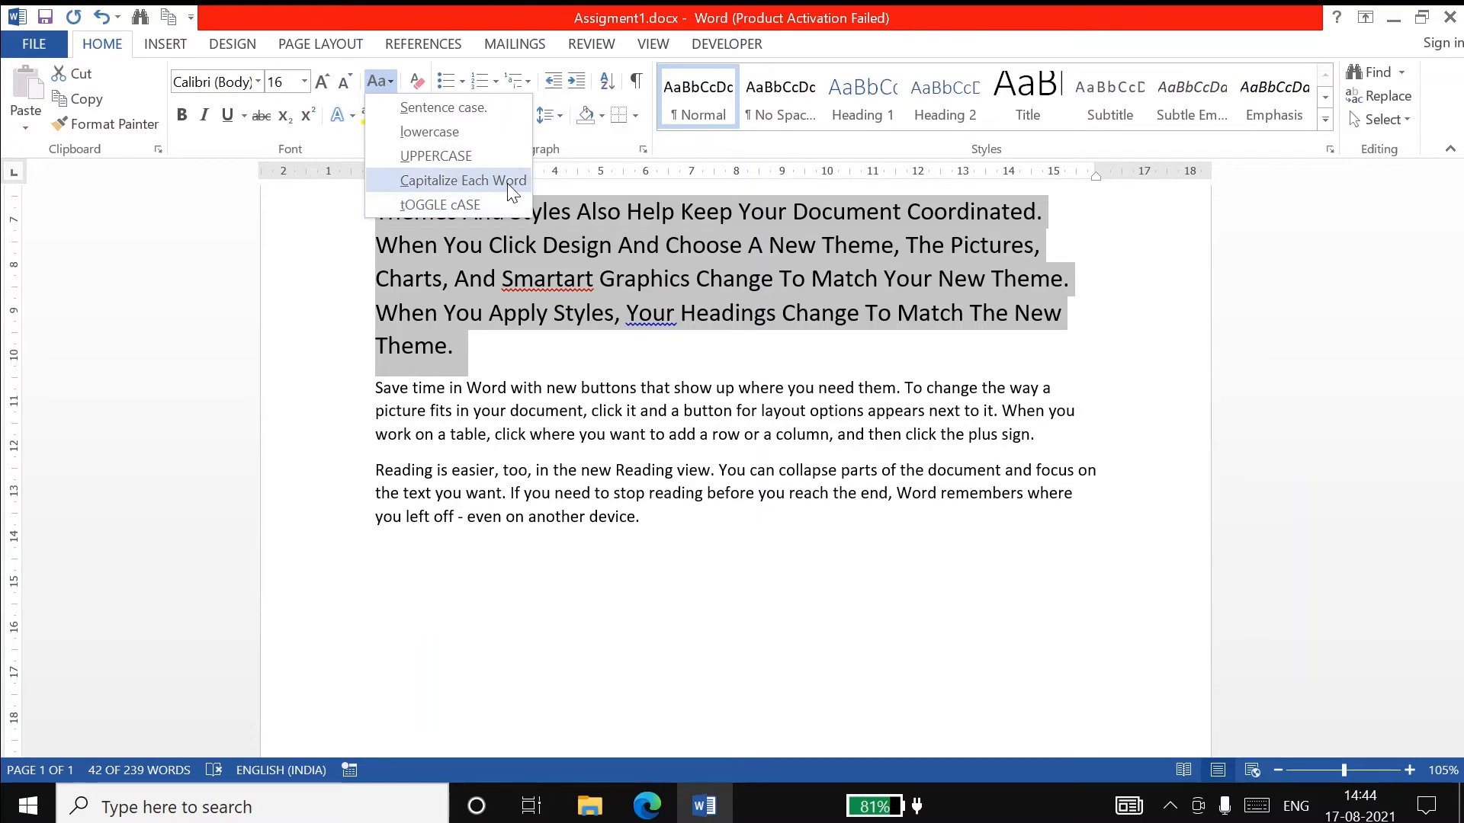
{"action": "left_click", "coordinate": [654, 314]}
{"action": "left_click", "coordinate": [405, 220]}
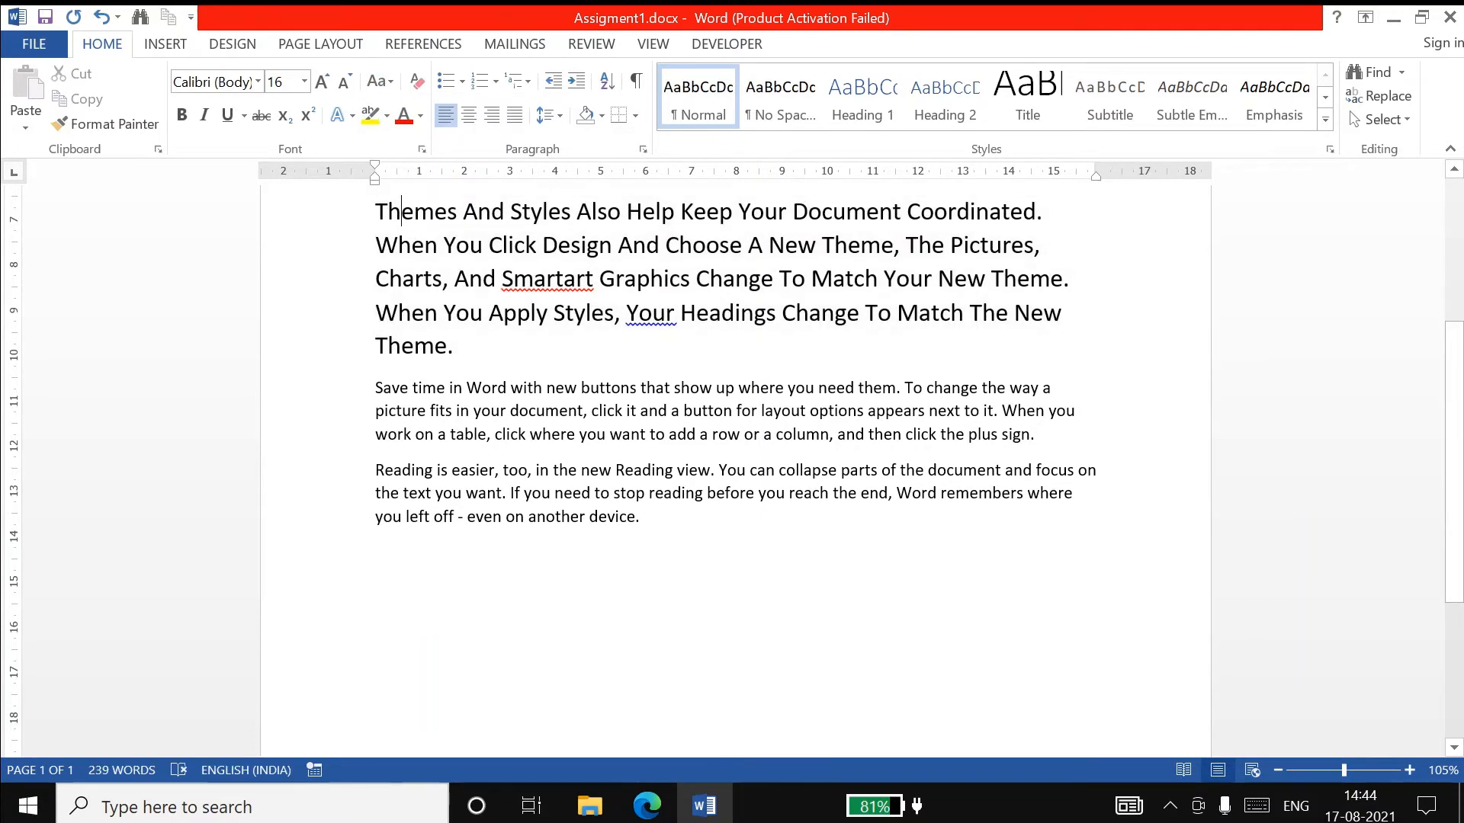
Apply tOGGLE cASE to the whole "Themes and styles" paragraph and deselect it
{"action": "left_click", "coordinate": [387, 215]}
{"action": "left_click", "coordinate": [504, 213]}
{"action": "left_click", "coordinate": [477, 212]}
{"action": "left_click_drag", "start_coordinate": [456, 347], "coordinate": [340, 214]}
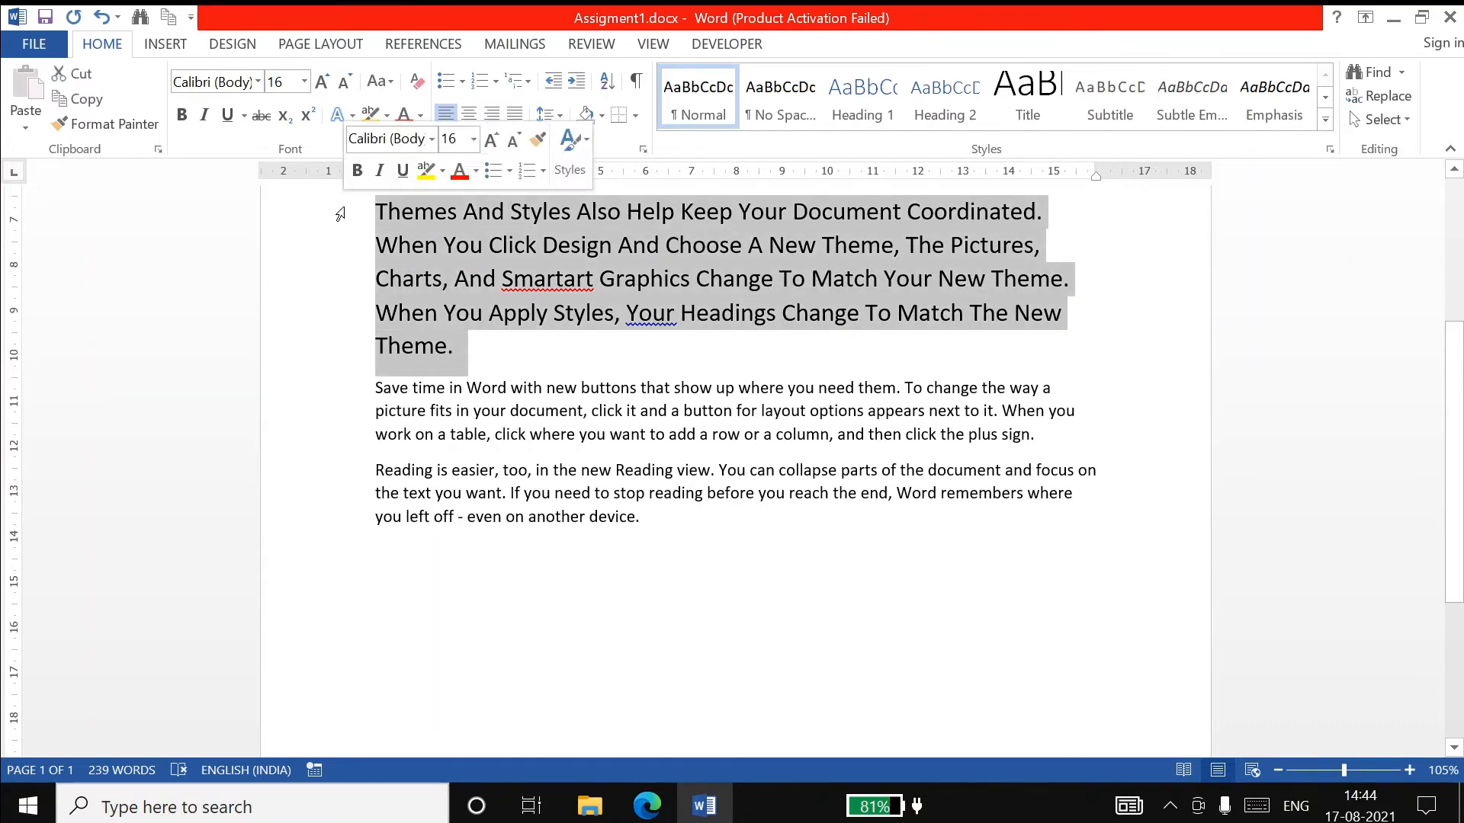
{"action": "left_click", "coordinate": [389, 84]}
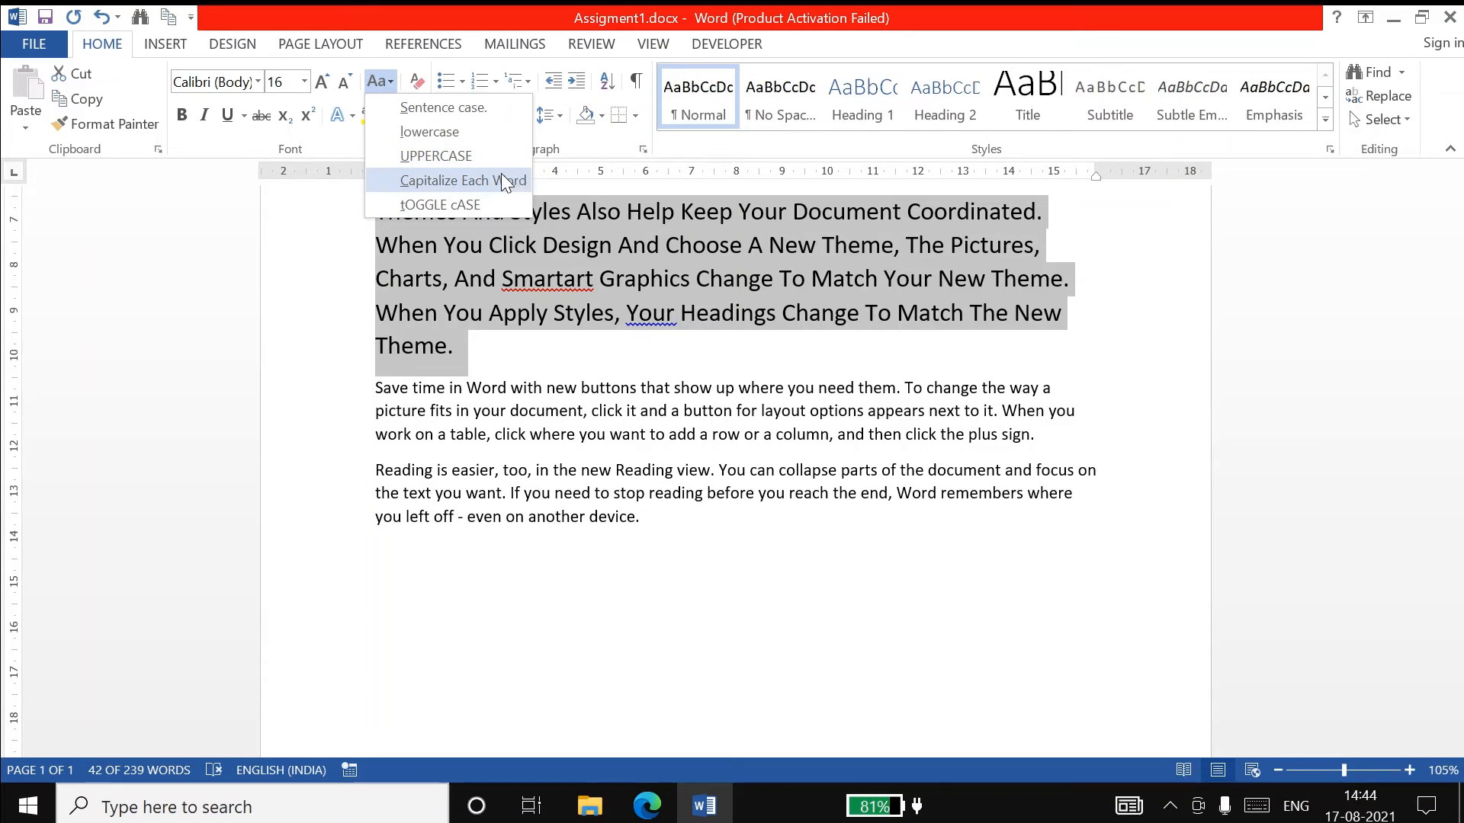
{"action": "left_click", "coordinate": [473, 207]}
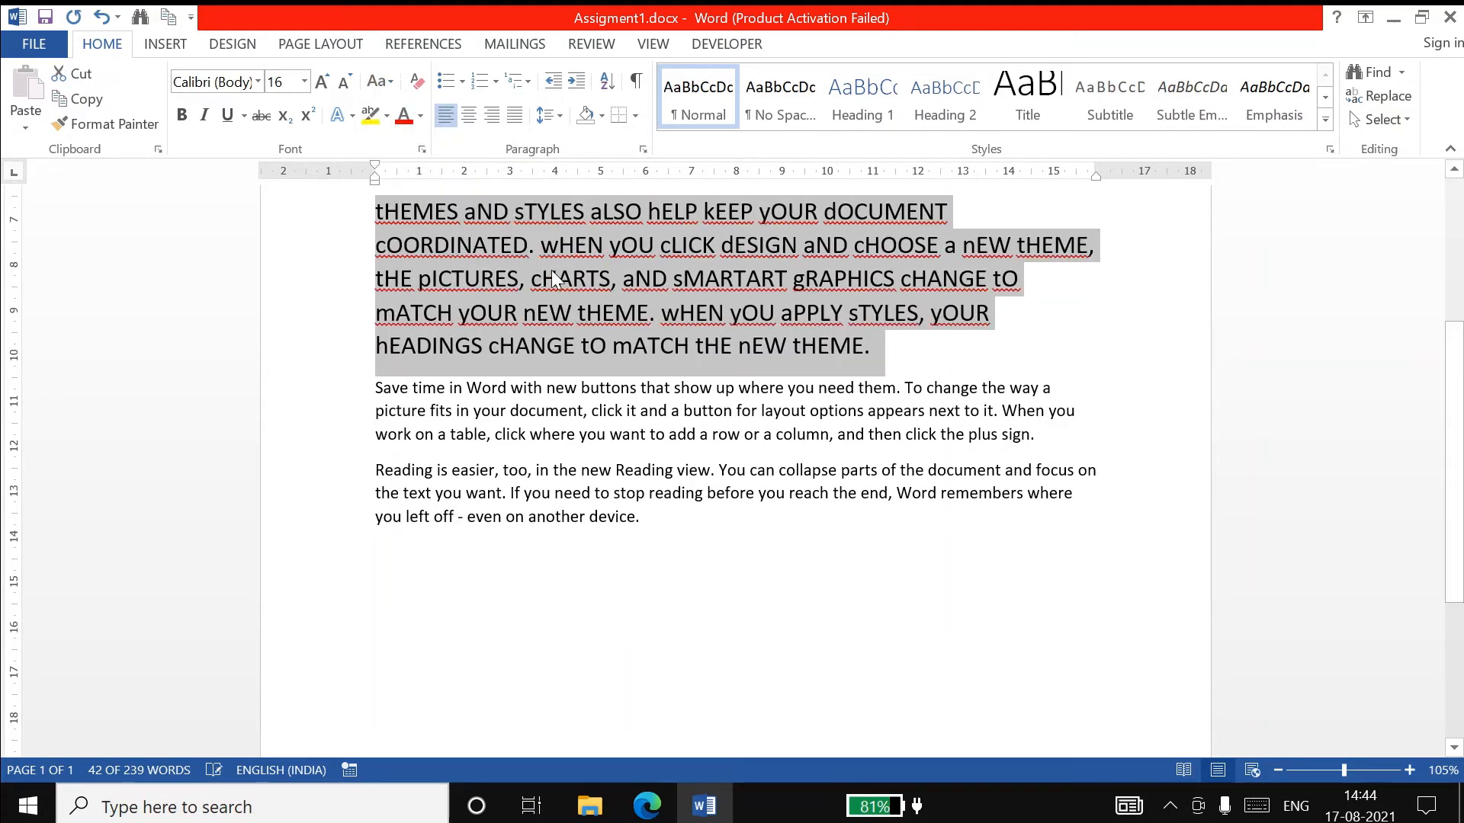
{"action": "left_click", "coordinate": [557, 278]}
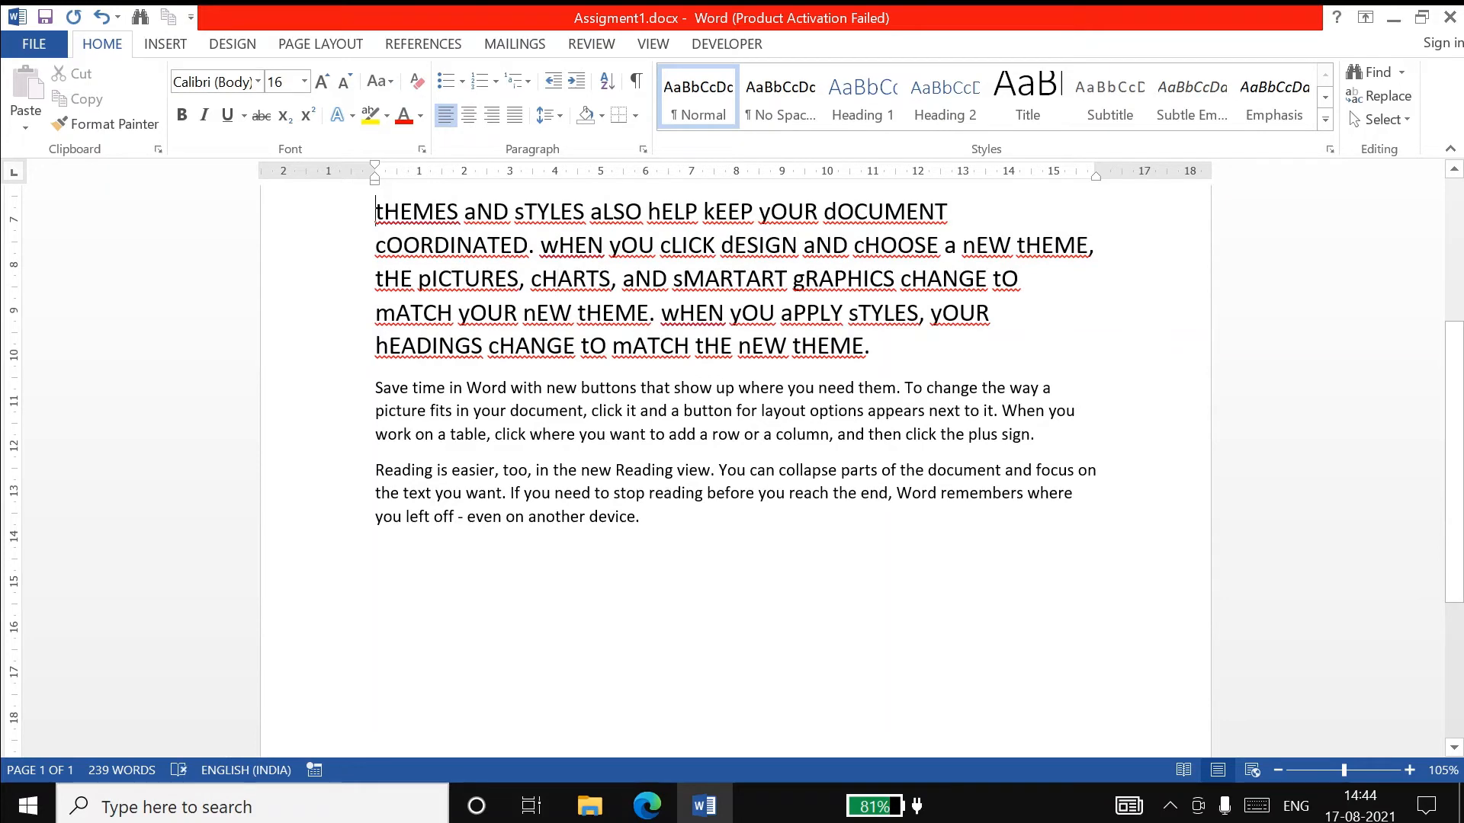
Change the whole "Themes and styles" paragraph back to Sentence case and deselect it
{"action": "left_click", "coordinate": [325, 226]}
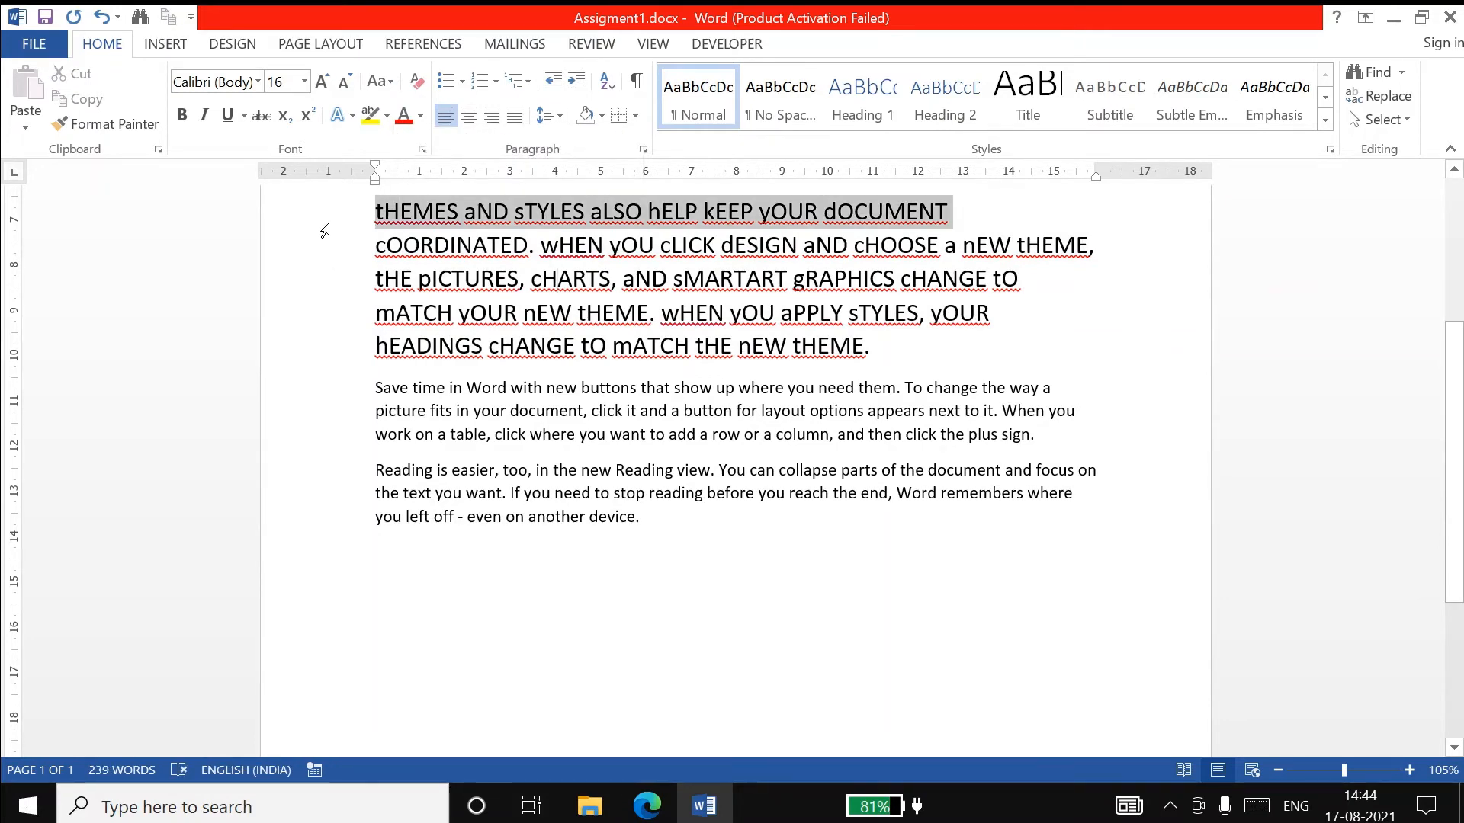
{"action": "left_click_drag", "start_coordinate": [325, 230], "coordinate": [340, 347]}
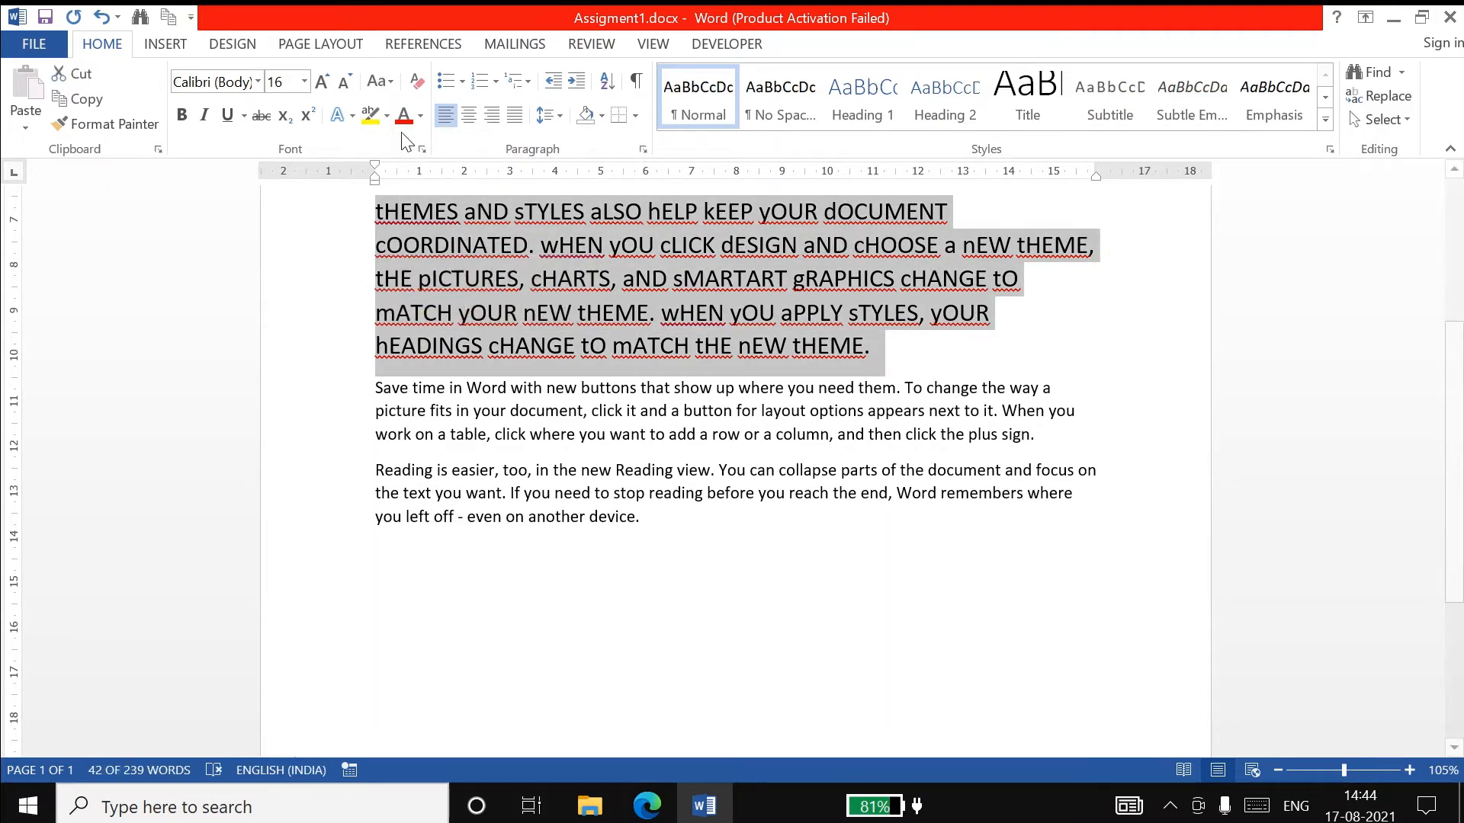
{"action": "left_click", "coordinate": [378, 81]}
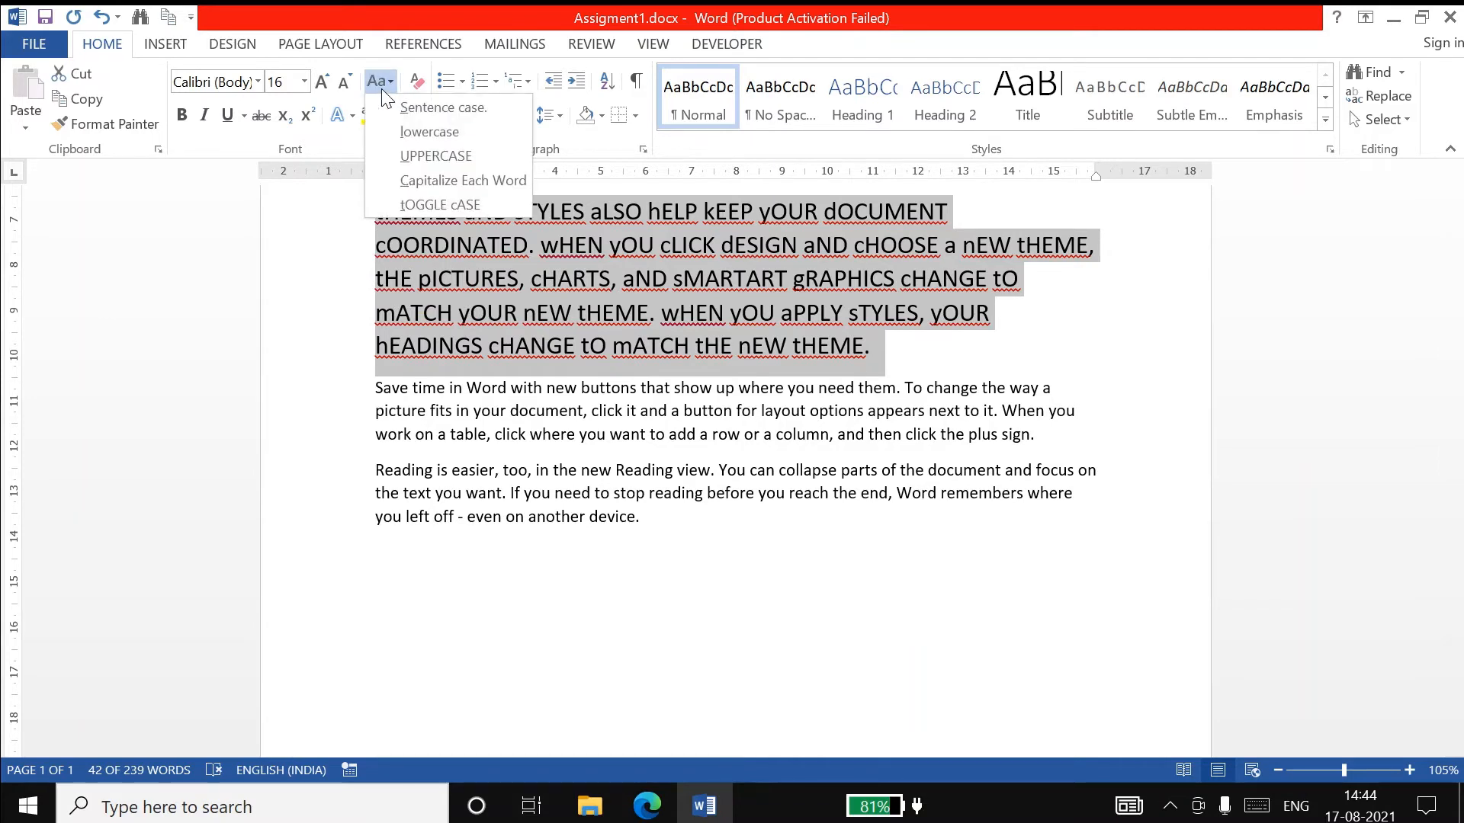
{"action": "left_click", "coordinate": [437, 109]}
{"action": "left_click", "coordinate": [706, 258]}
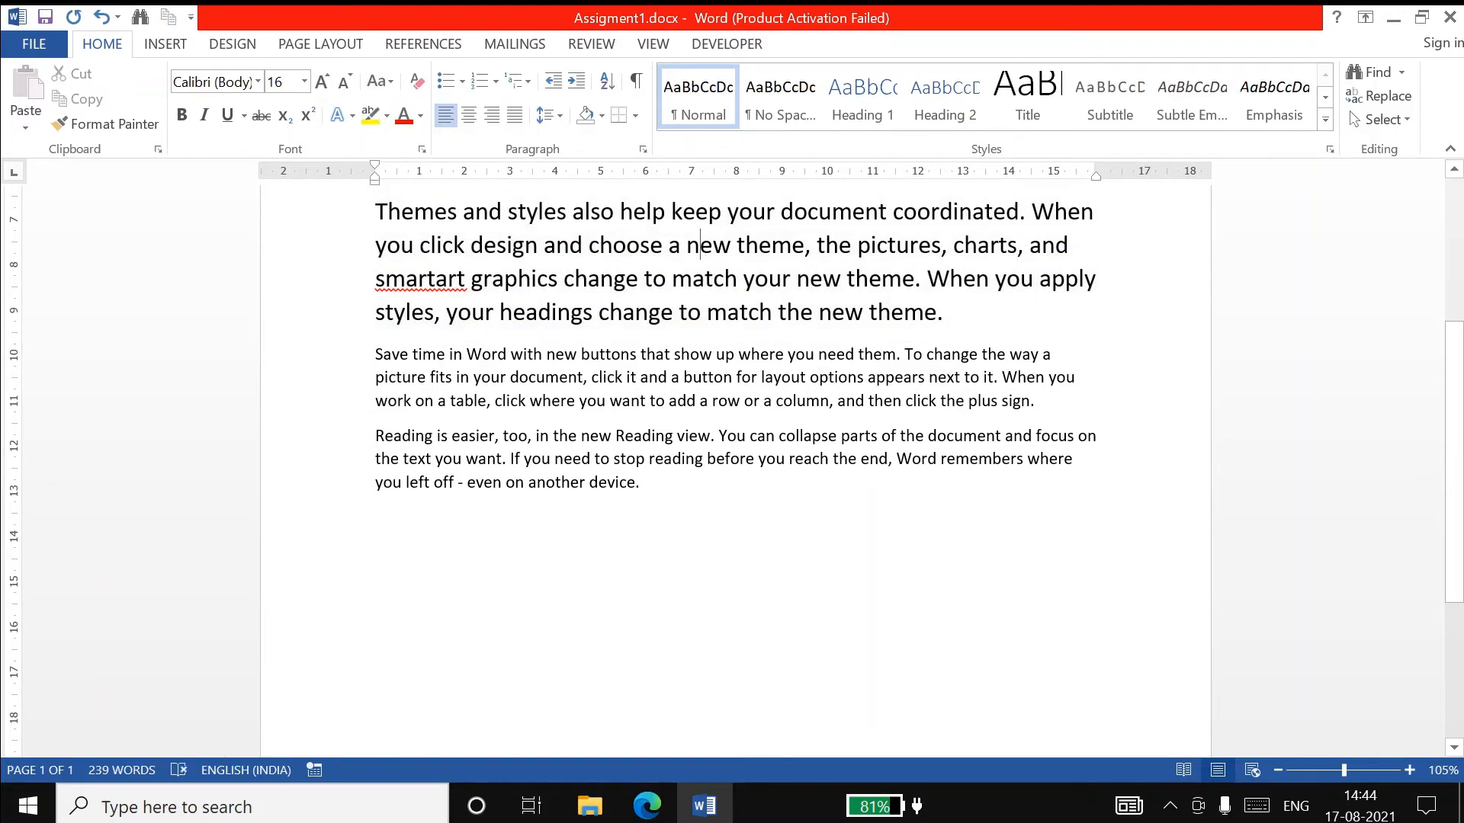
Correct the misspelled word "smartart" to the suggested spelling "SmartArt" in the "Themes and styles" paragraph
{"action": "left_click_drag", "start_coordinate": [472, 281], "coordinate": [375, 283]}
{"action": "left_click", "coordinate": [739, 313]}
{"action": "right_click", "coordinate": [458, 288]}
{"action": "left_click", "coordinate": [504, 310]}
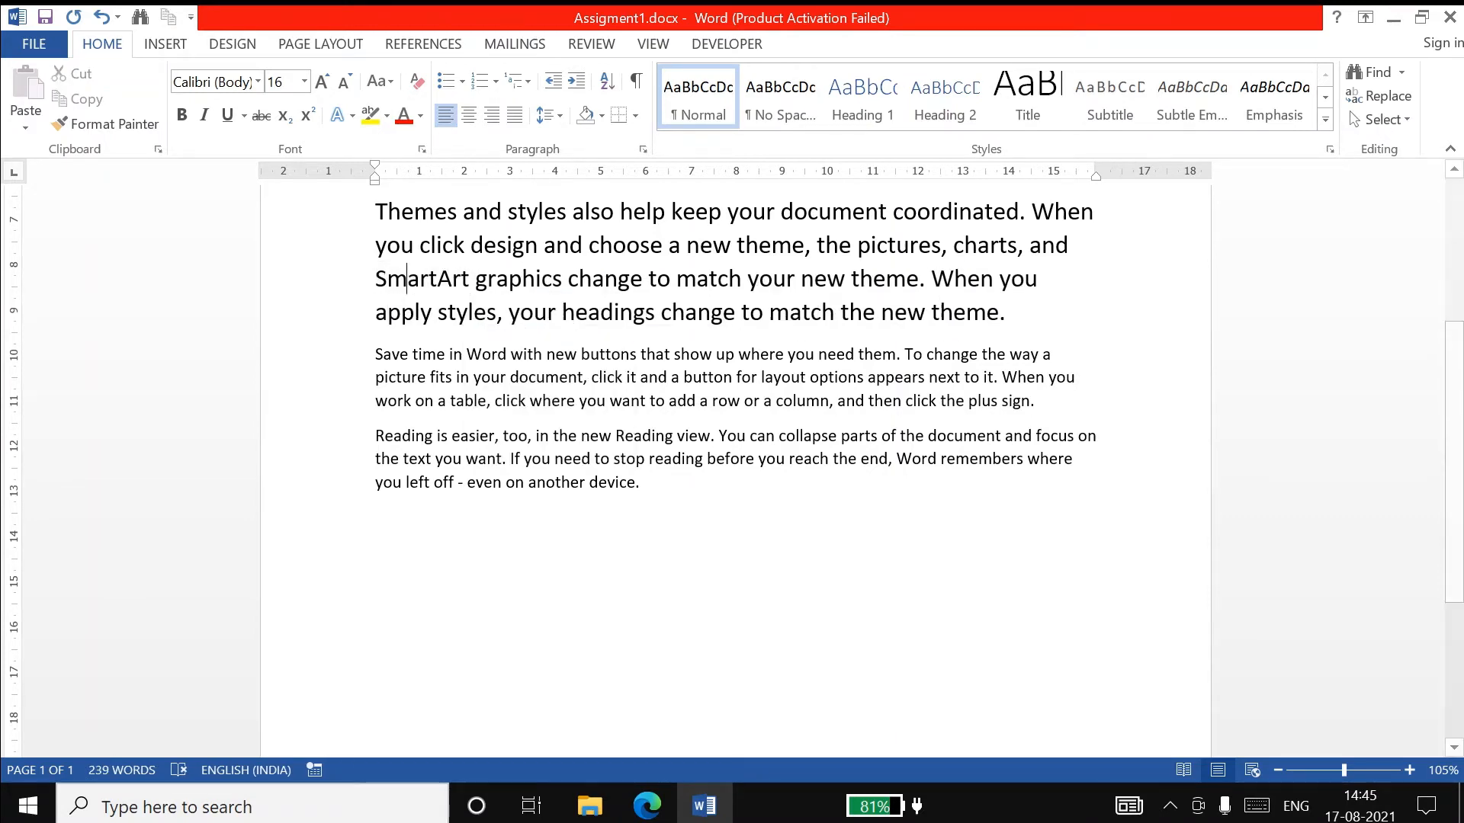
{"action": "left_click", "coordinate": [522, 280]}
{"action": "left_click", "coordinate": [567, 212]}
{"action": "left_click_drag", "start_coordinate": [343, 218], "coordinate": [355, 319]}
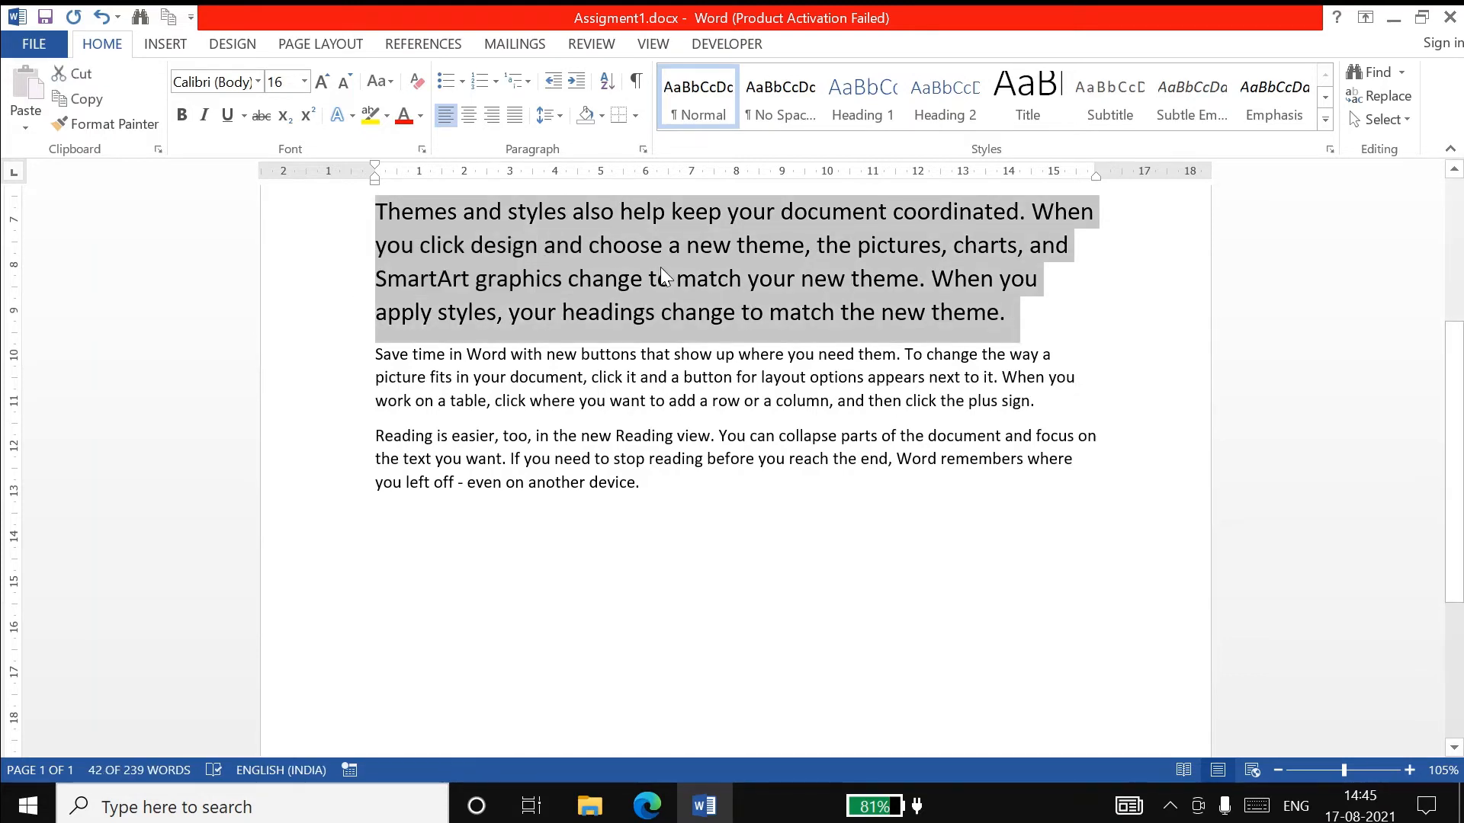
{"action": "scroll", "coordinate": [660, 267], "scroll_direction": "up", "scroll_amount": 2}
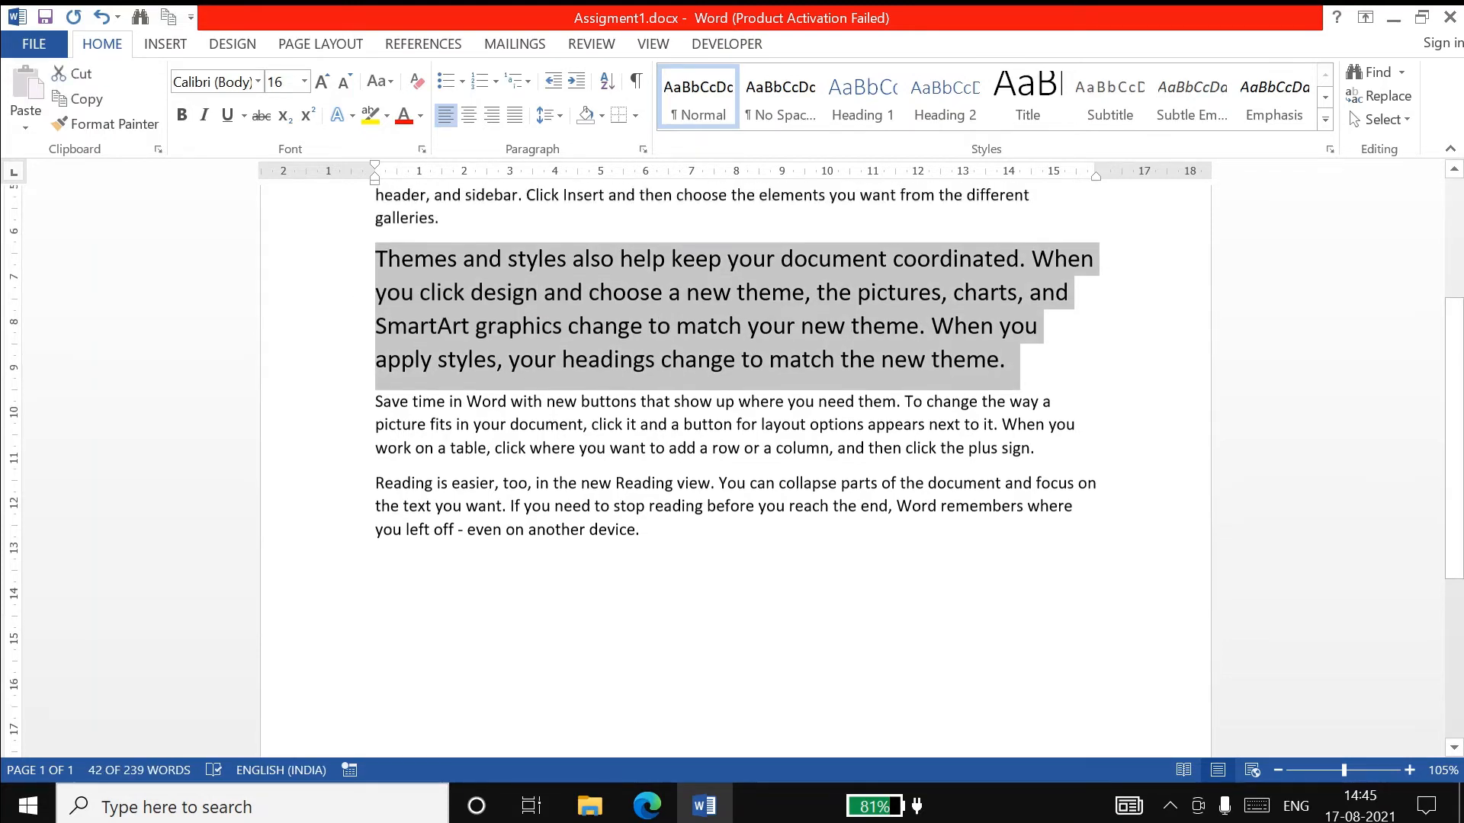
{"action": "scroll", "coordinate": [660, 267], "scroll_direction": "down", "scroll_amount": 2}
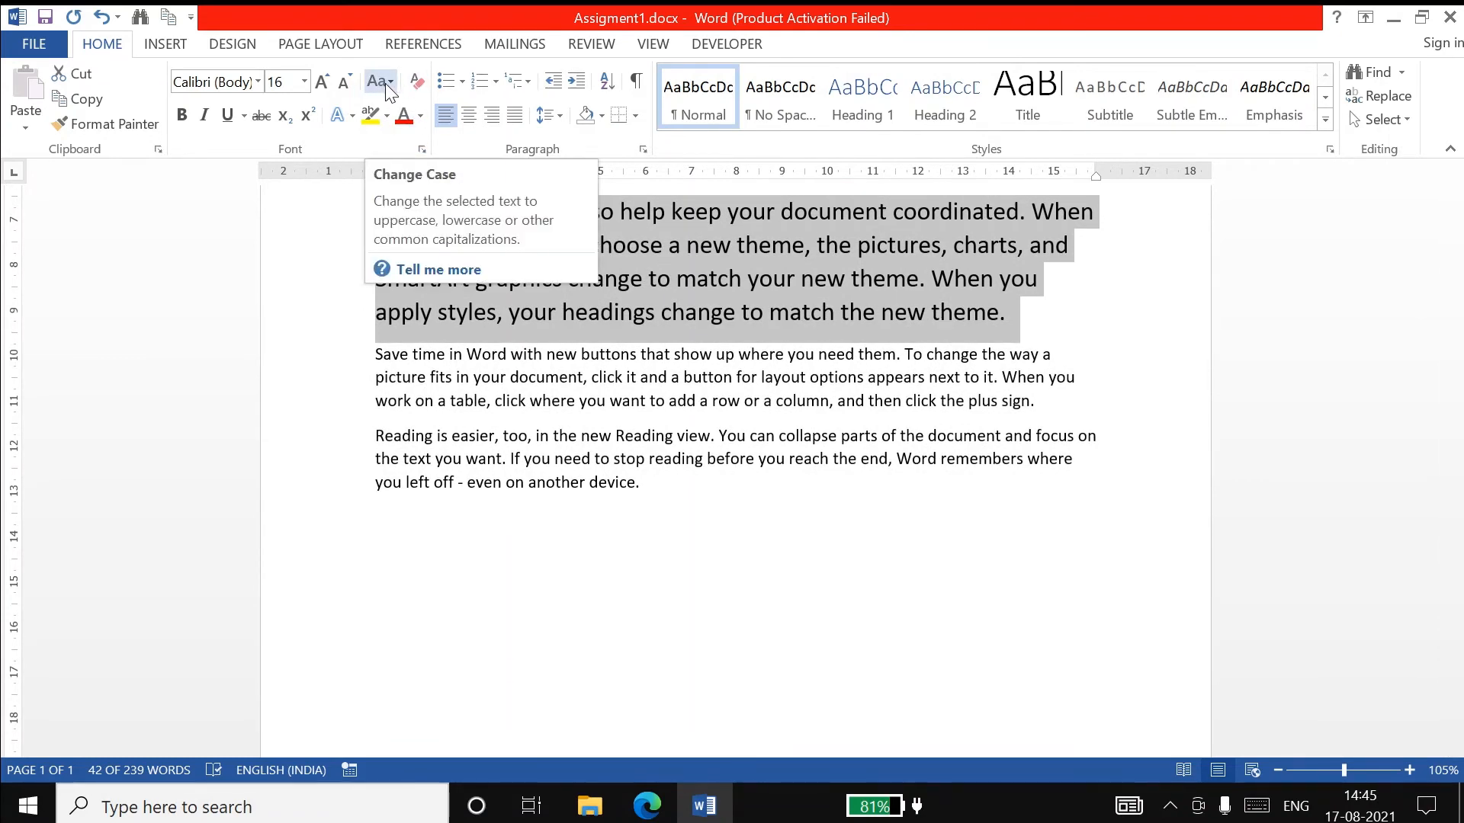
{"action": "left_click", "coordinate": [752, 214]}
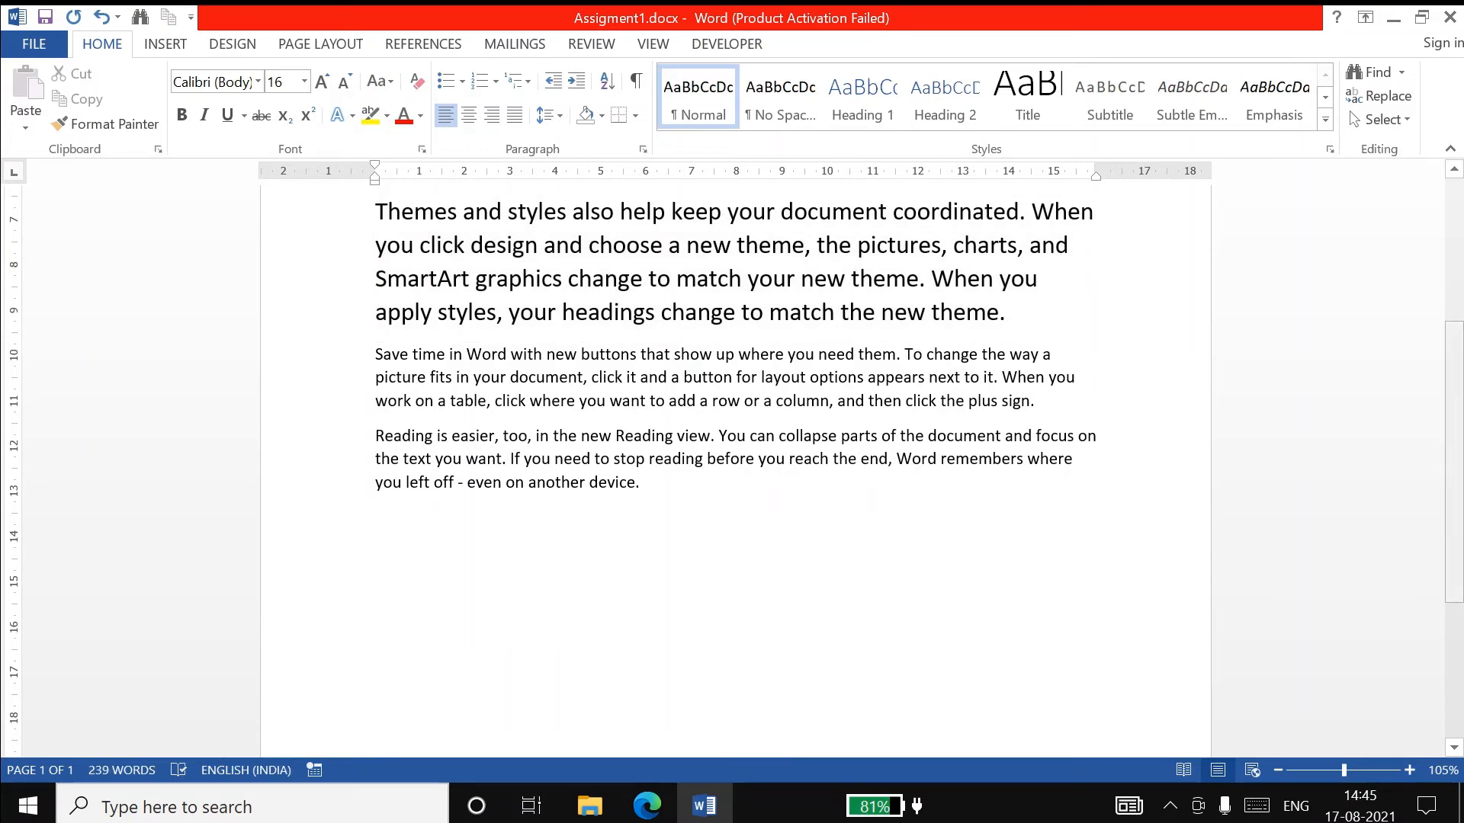
{"action": "left_click_drag", "start_coordinate": [297, 221], "coordinate": [290, 324]}
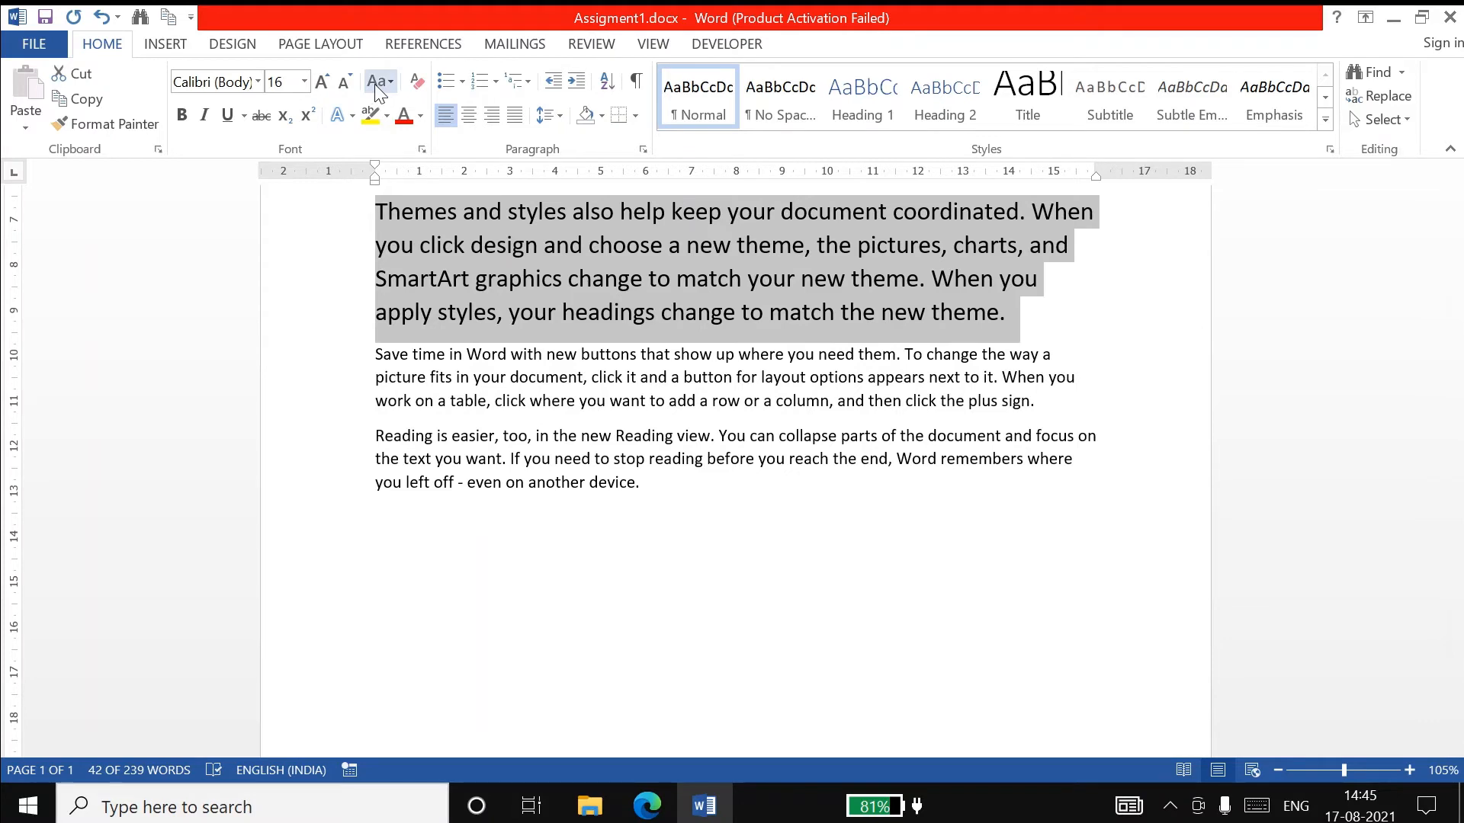
{"action": "left_click", "coordinate": [395, 83]}
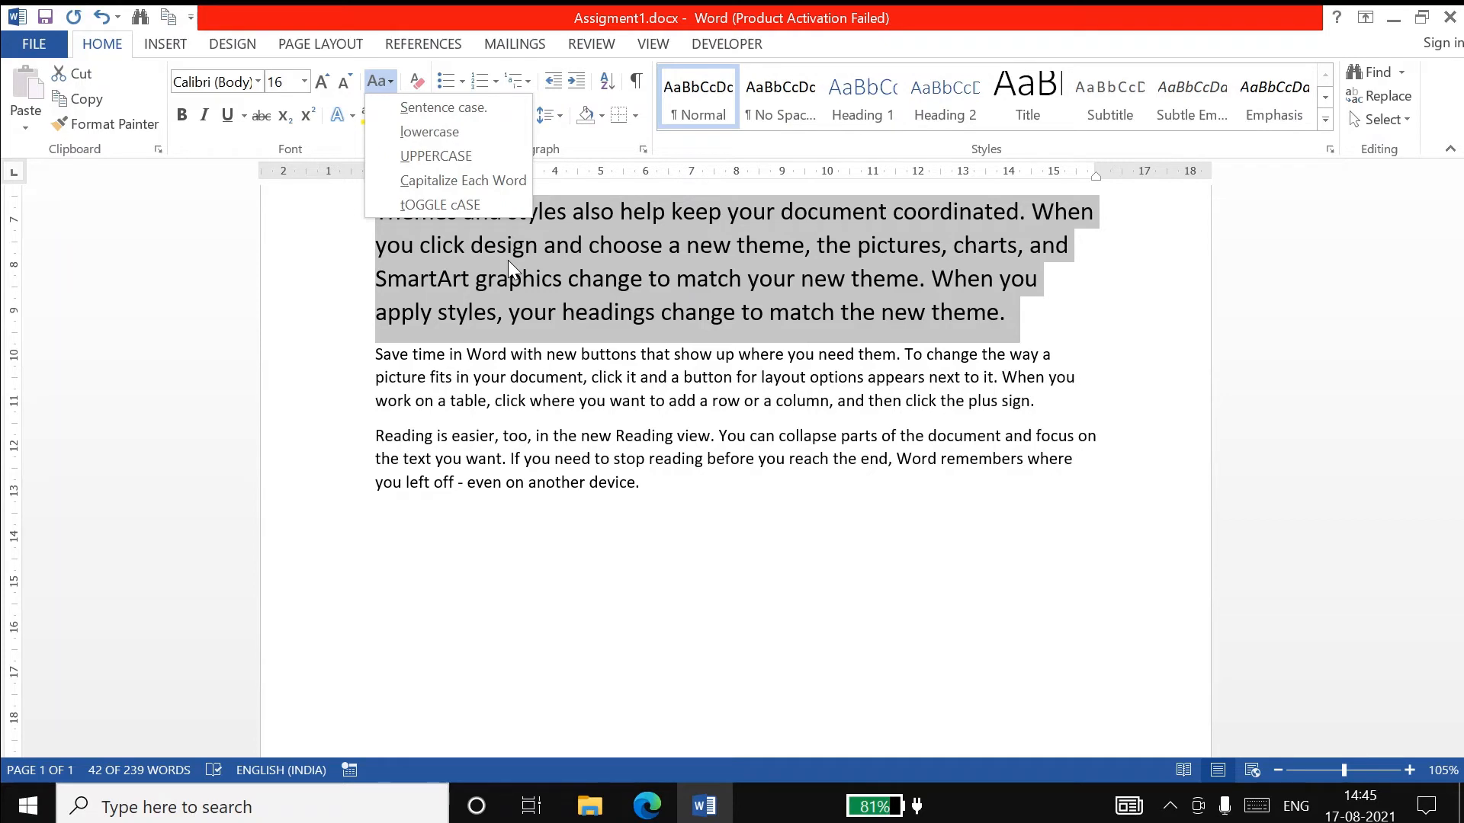
{"action": "left_click", "coordinate": [359, 250]}
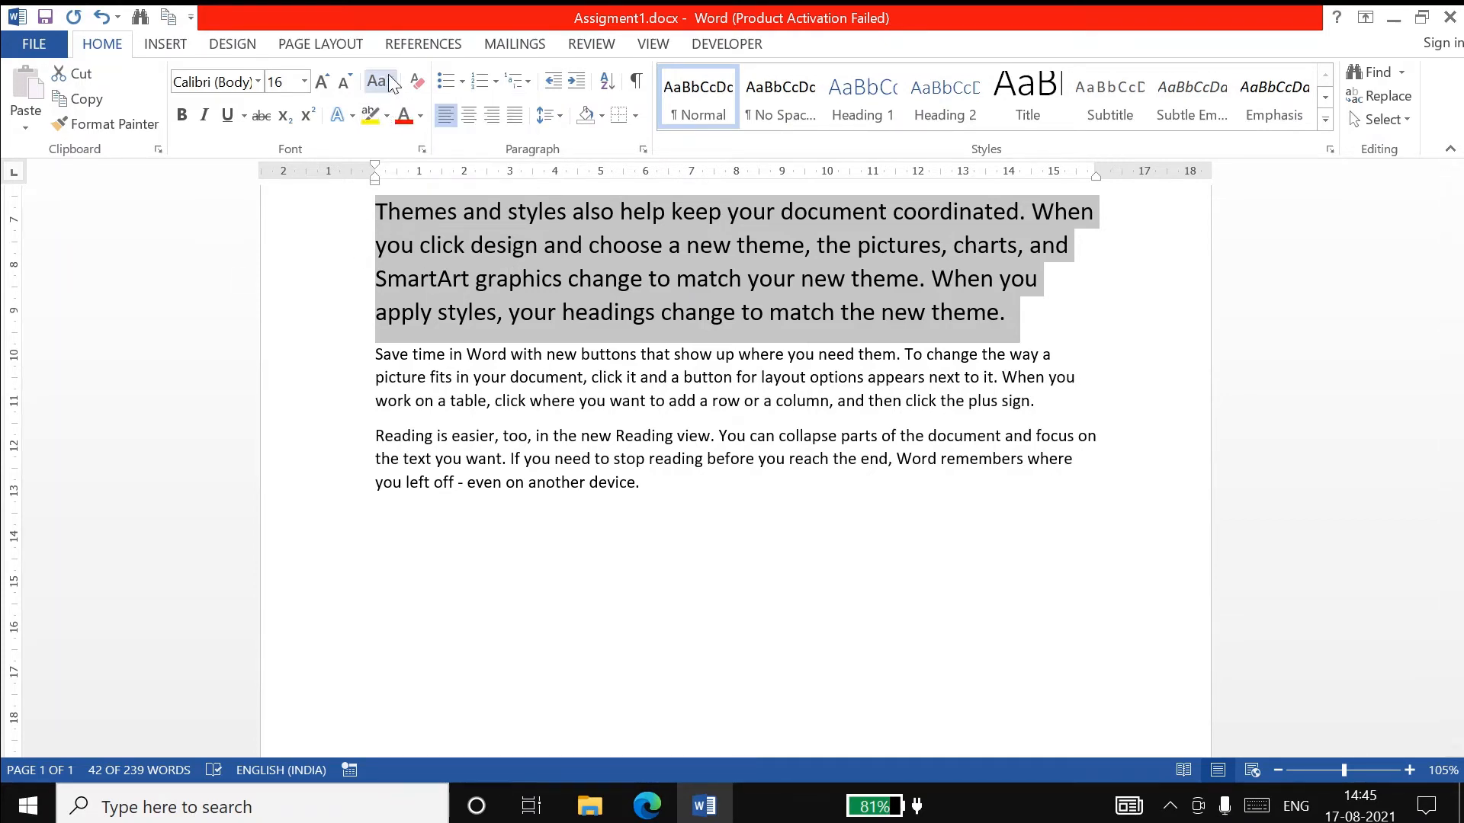
Remove the italics from the first paragraph, "Video provides", and set its font color to standard Red
{"action": "scroll", "coordinate": [621, 370], "scroll_direction": "up", "scroll_amount": 4}
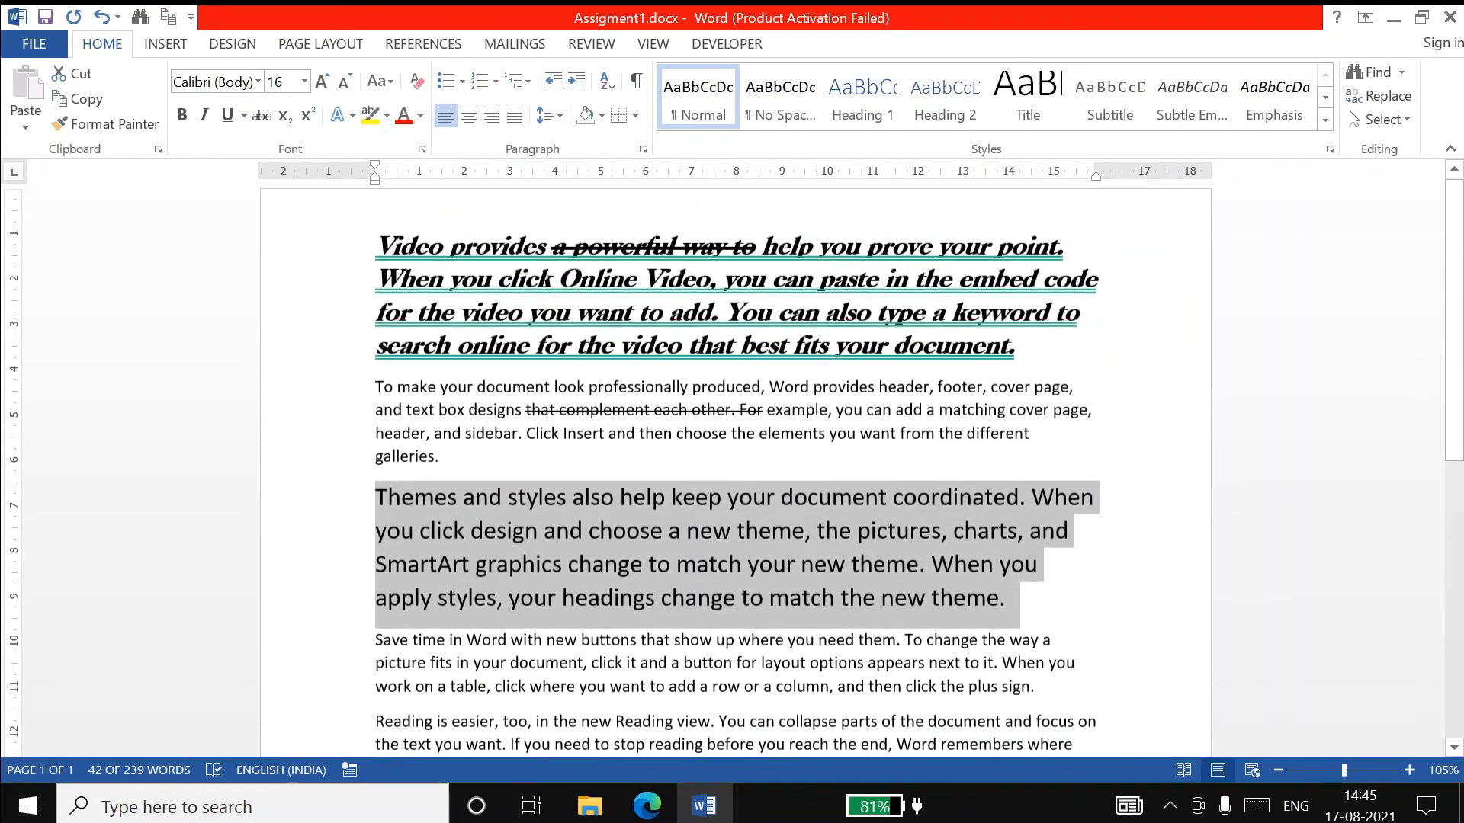
{"action": "left_click_drag", "start_coordinate": [328, 254], "coordinate": [329, 345]}
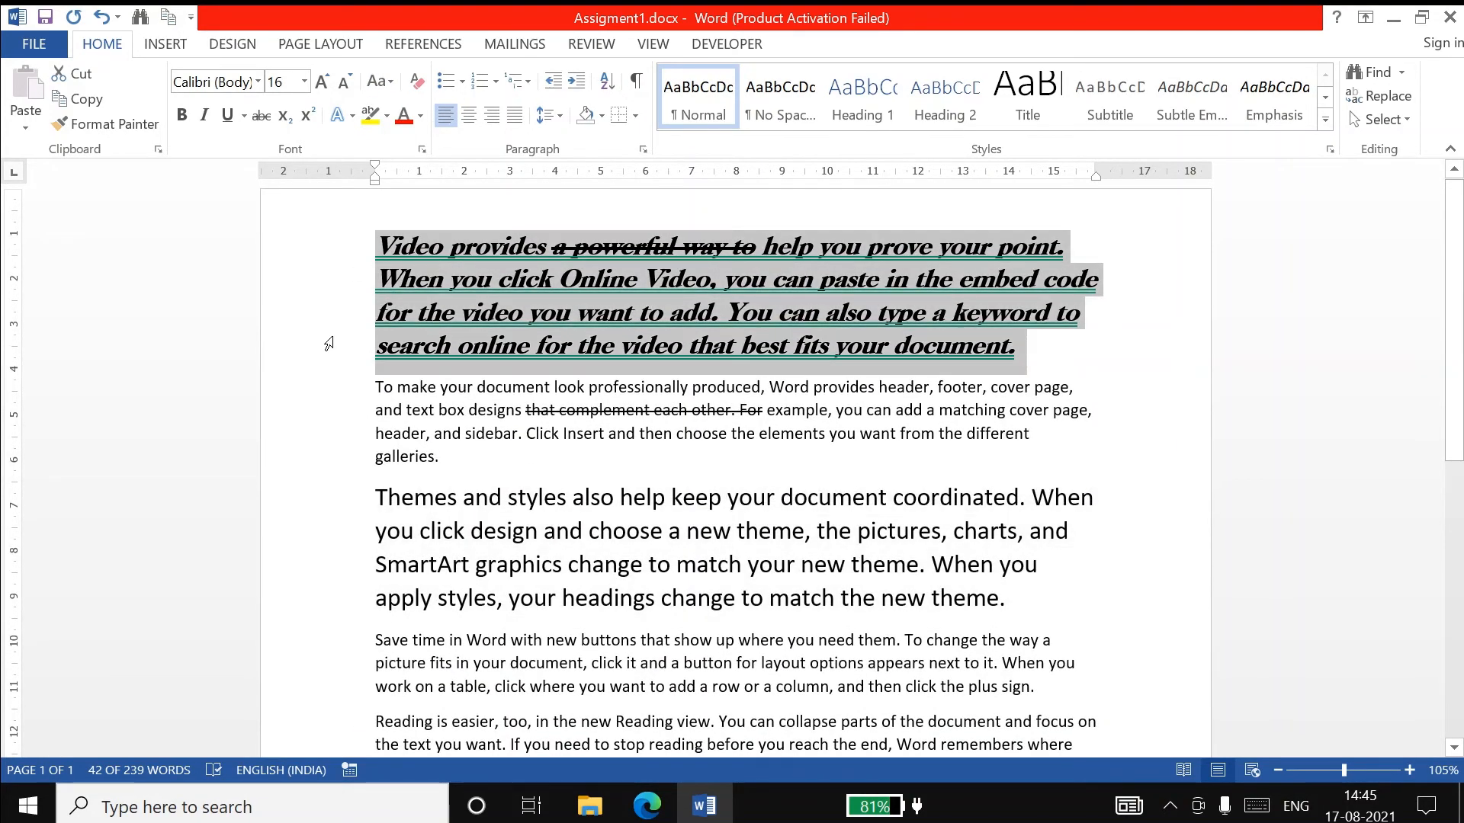
{"action": "left_click", "coordinate": [202, 116]}
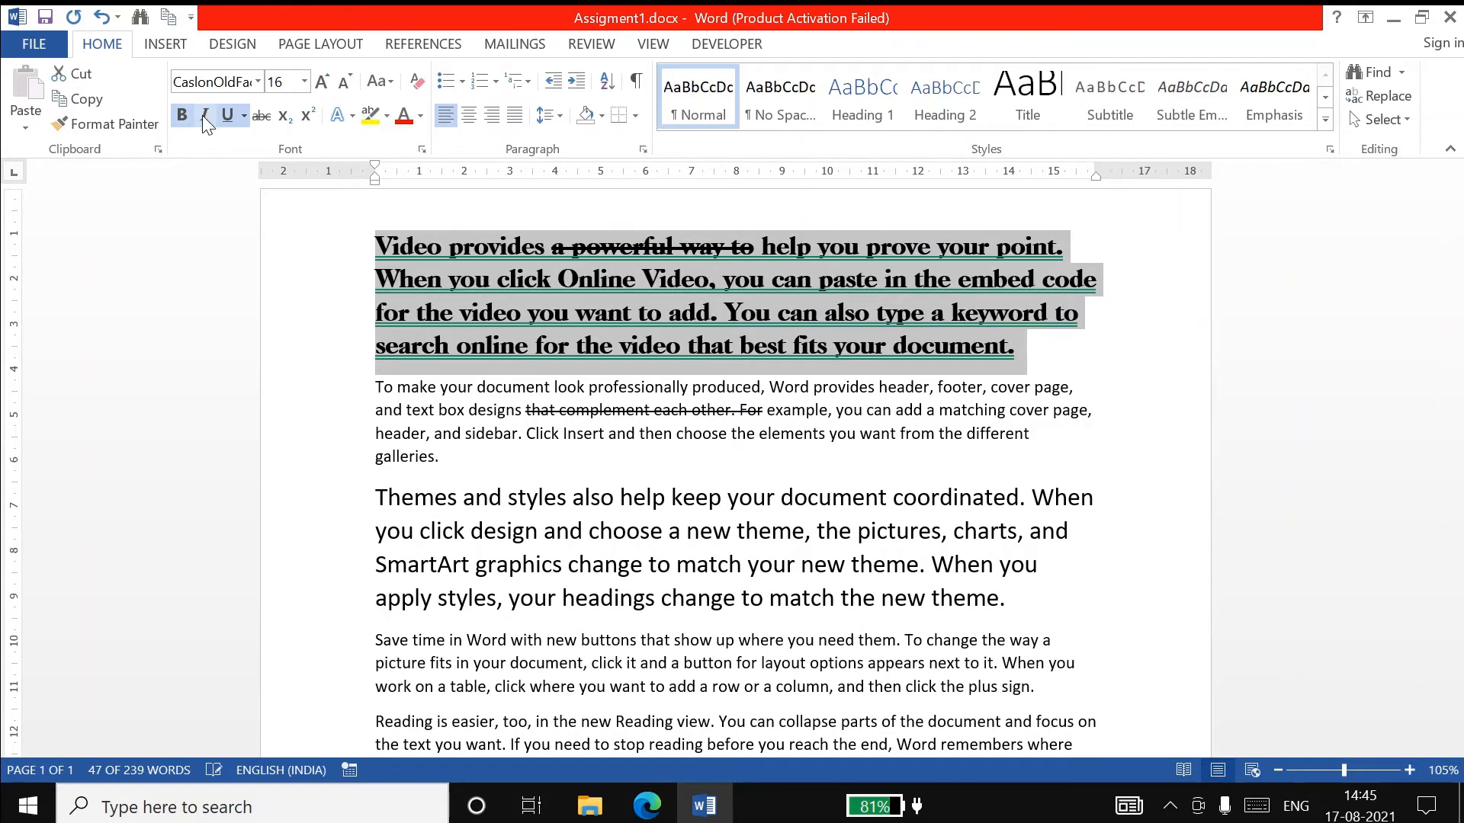
{"action": "left_click", "coordinate": [419, 120]}
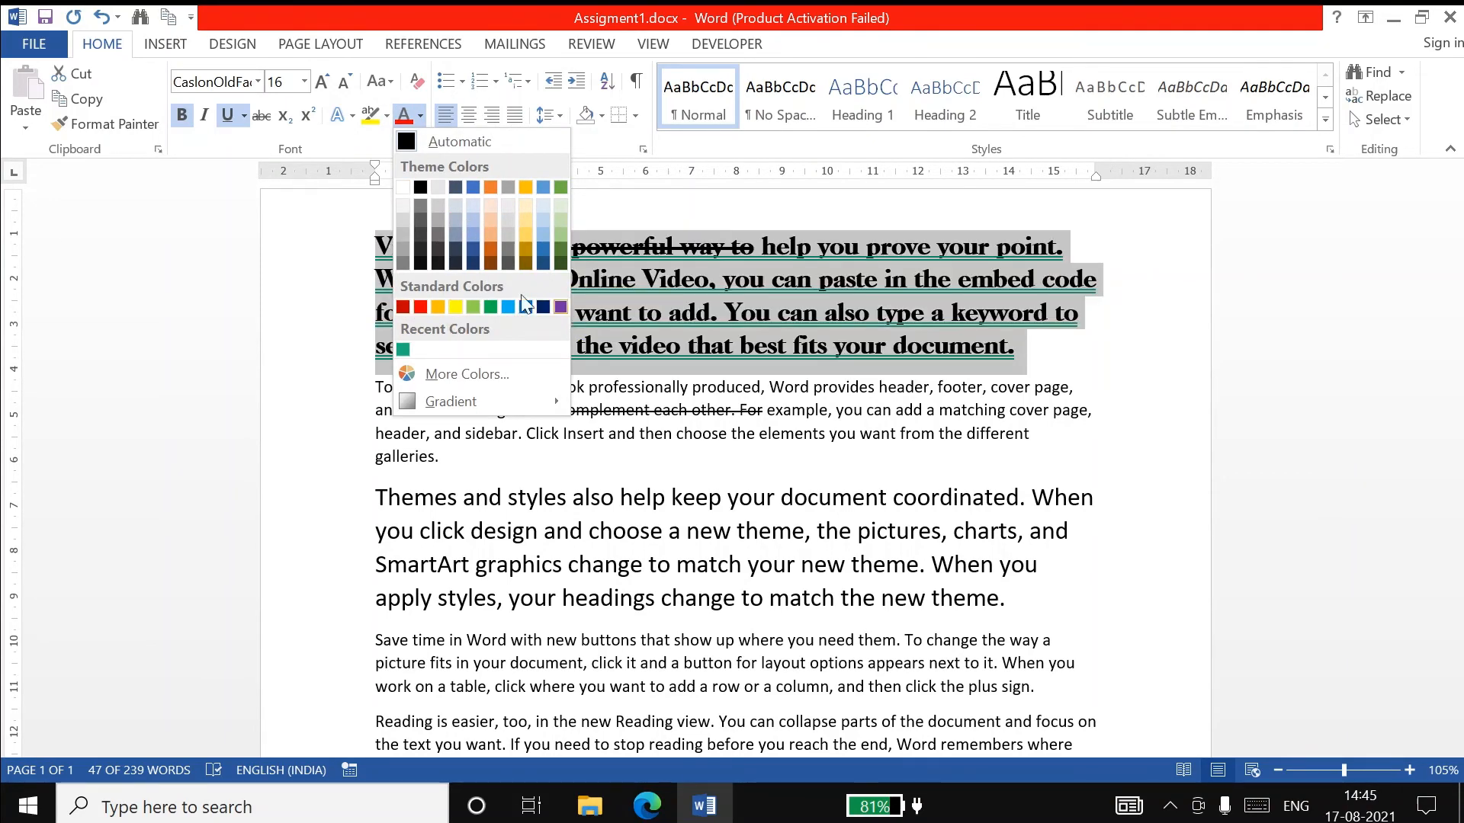
{"action": "left_click", "coordinate": [420, 307]}
Set the font color of the whole "To make your document look professionally produced" paragraph to standard Purple
{"action": "left_click_drag", "start_coordinate": [325, 390], "coordinate": [320, 460]}
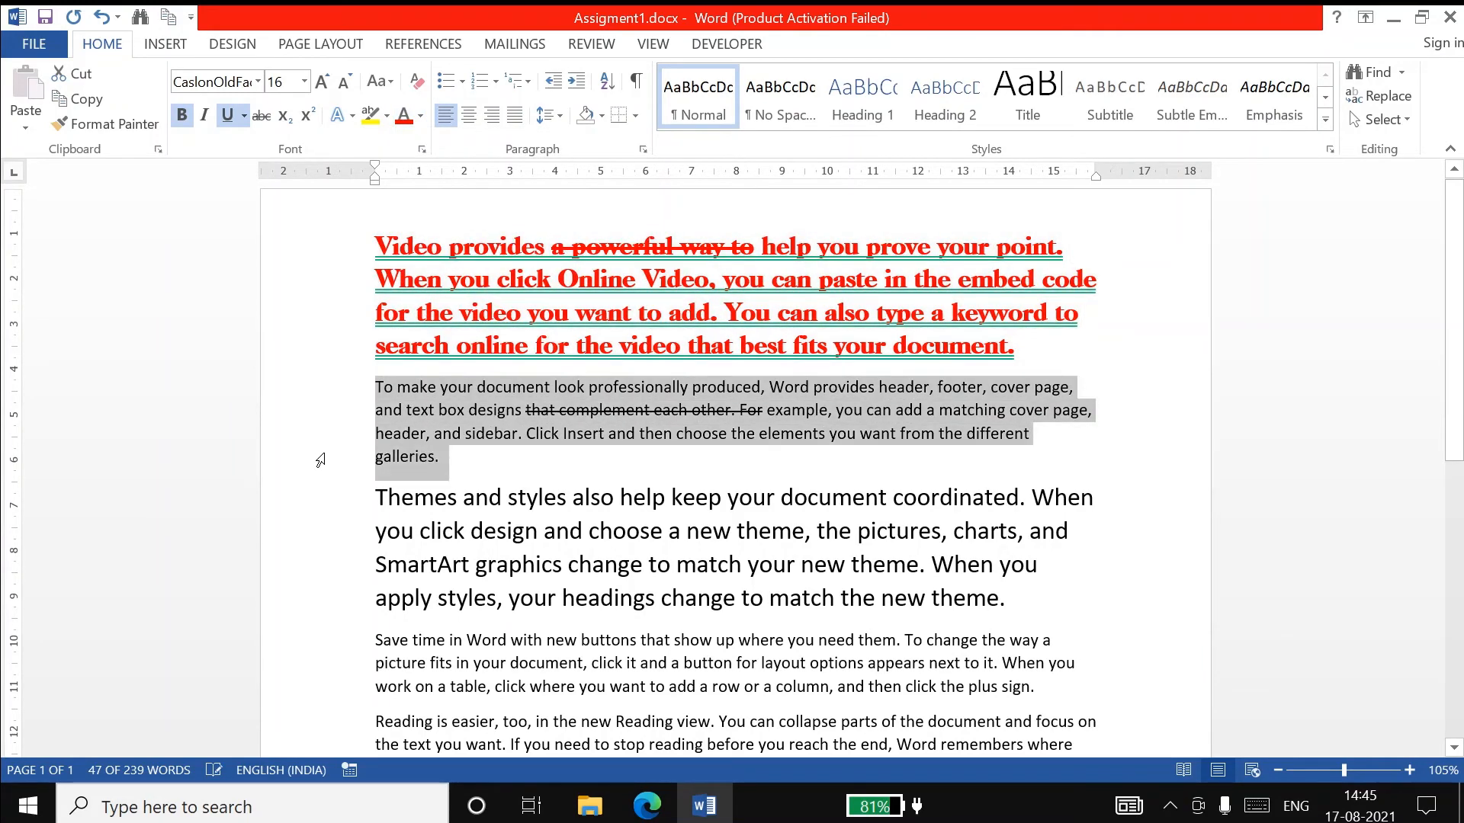
{"action": "left_click", "coordinate": [420, 116]}
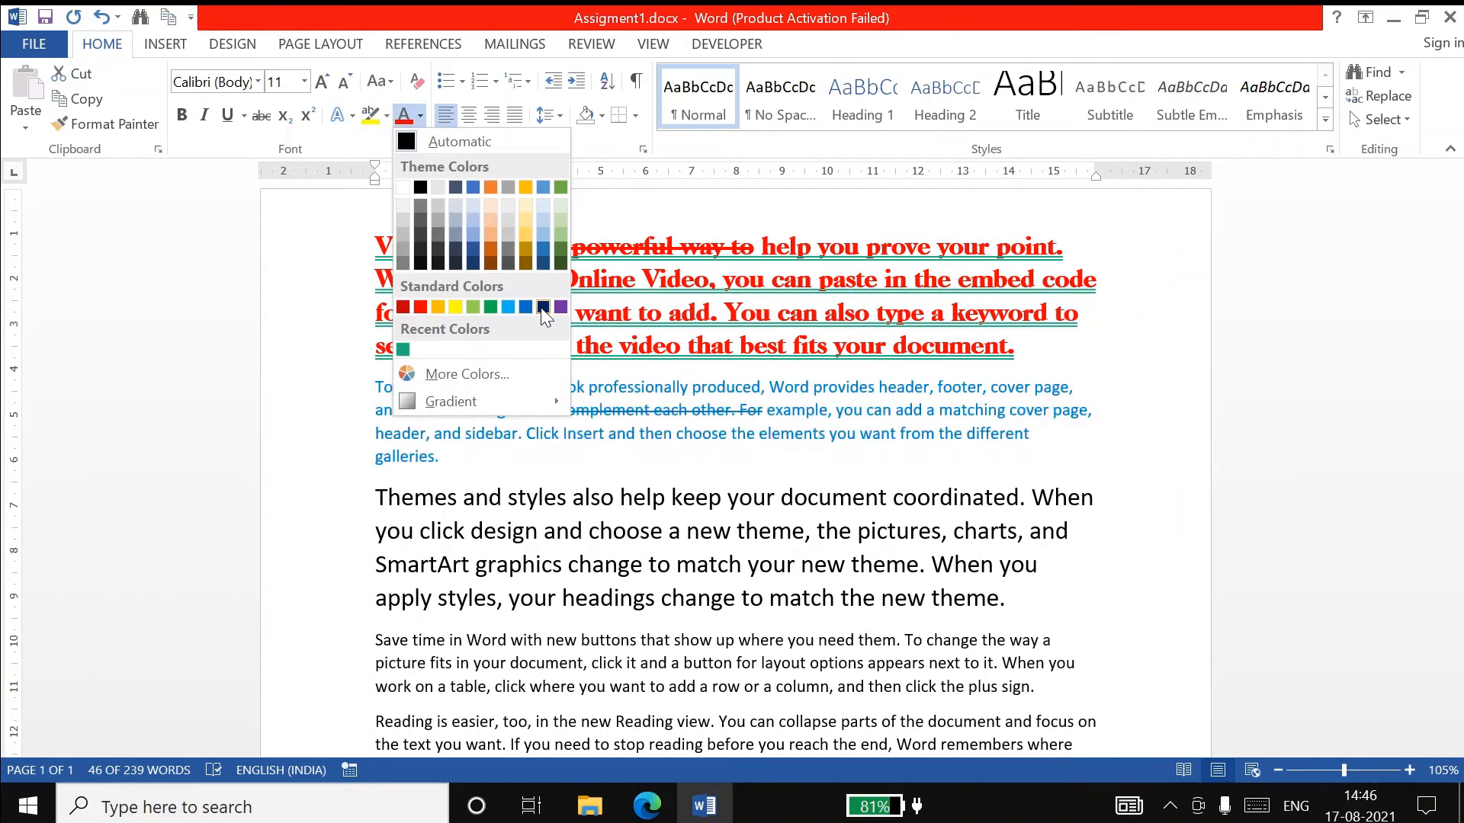
{"action": "left_click", "coordinate": [560, 307]}
Set the font color of the whole "Themes and styles" paragraph to the blue theme color
{"action": "left_click", "coordinate": [332, 511]}
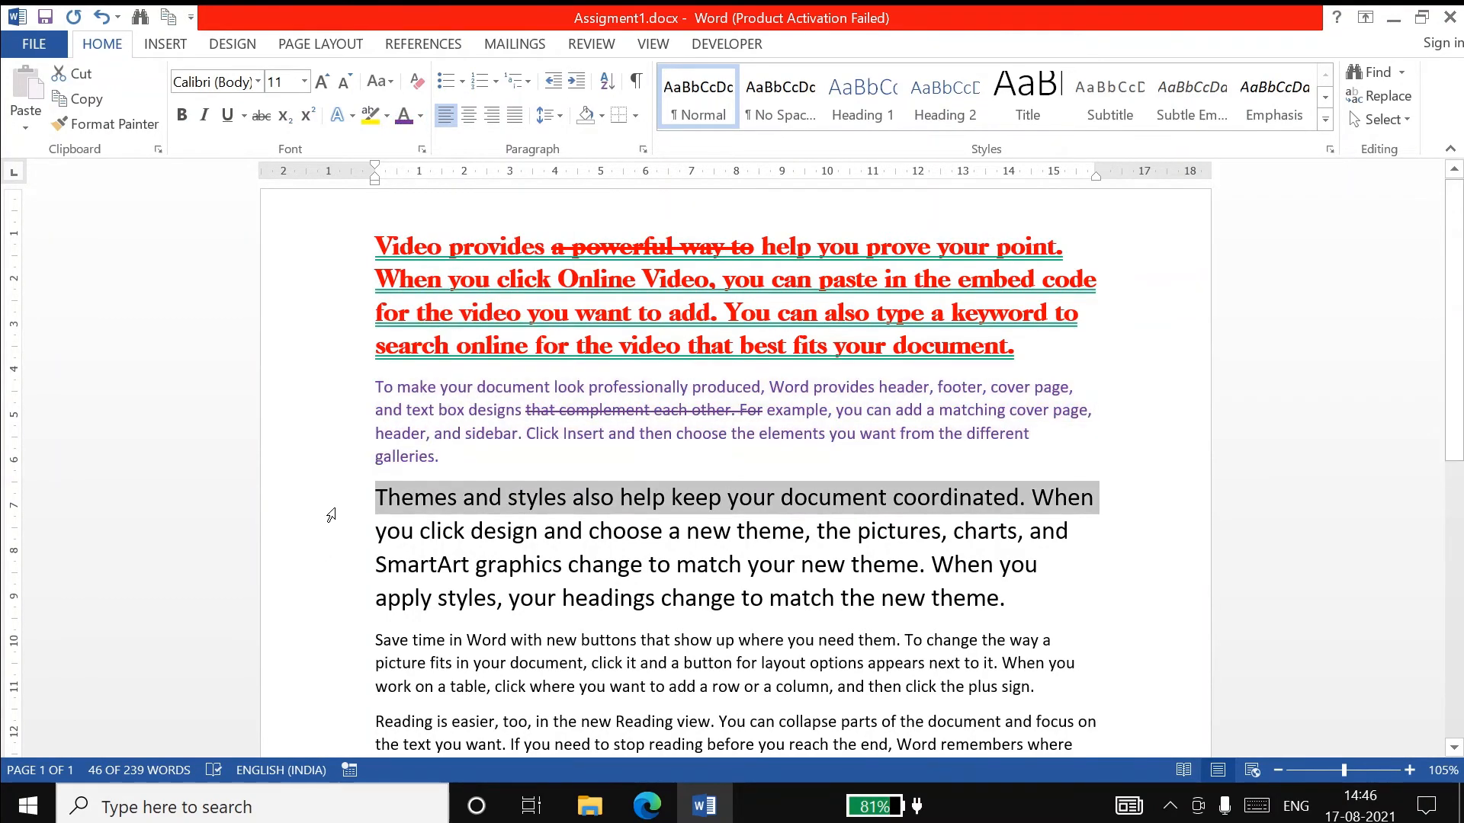
{"action": "left_click_drag", "start_coordinate": [332, 516], "coordinate": [314, 605]}
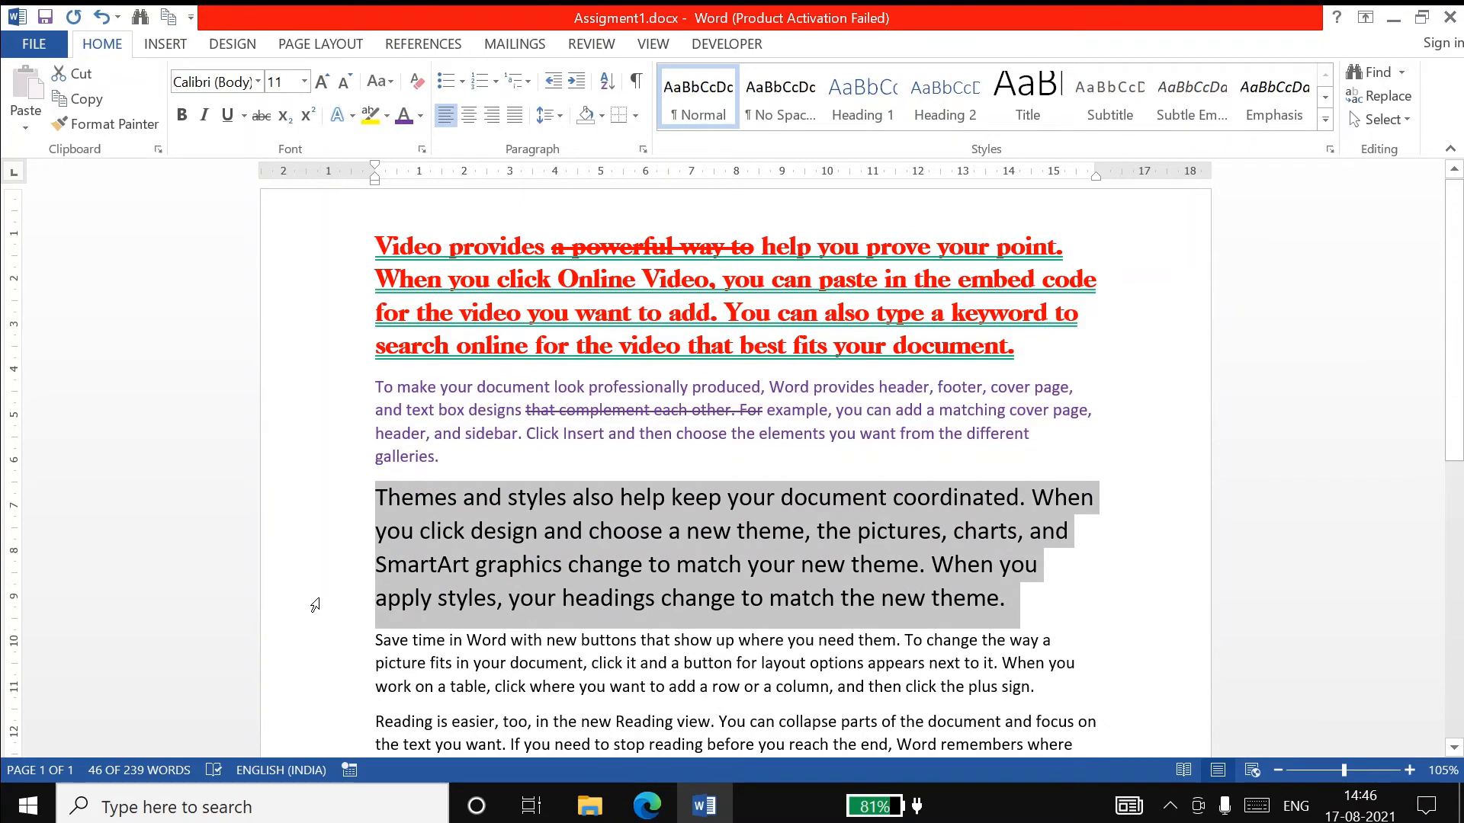
{"action": "left_click", "coordinate": [420, 116]}
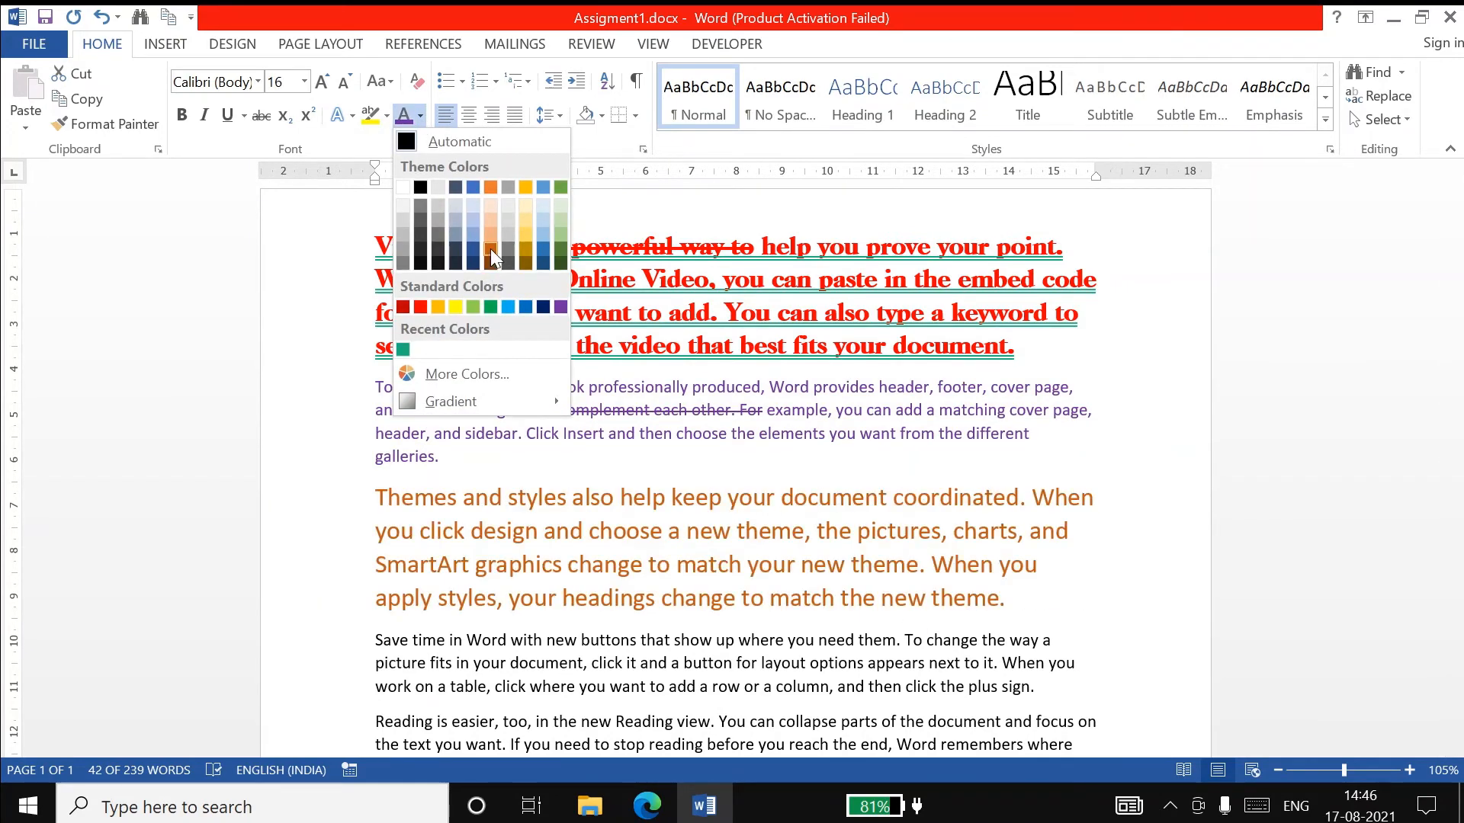
{"action": "left_click", "coordinate": [468, 185]}
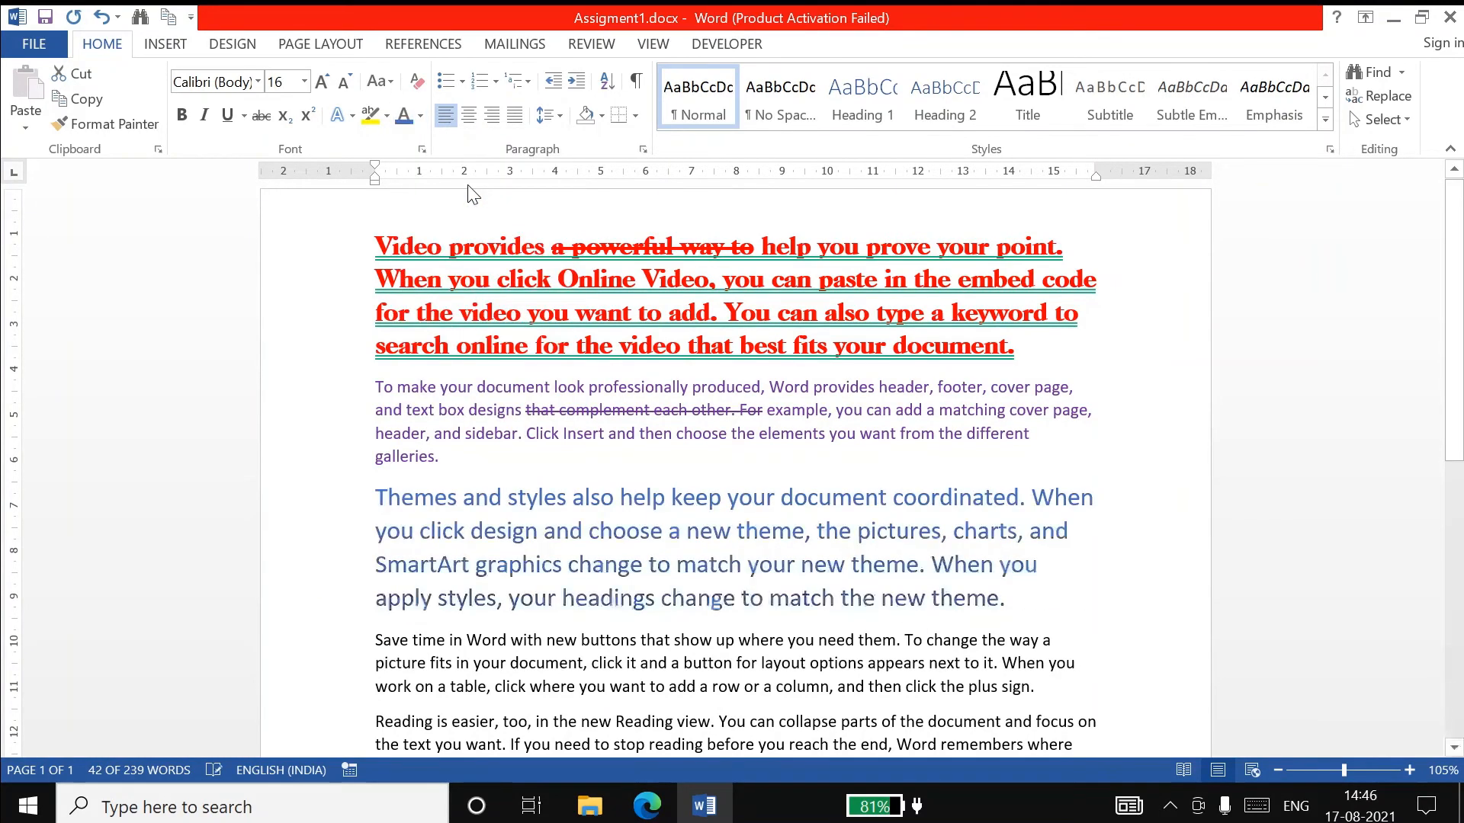
Give the whole "Save time in Word" paragraph a custom light turquoise font color picked from the color spectrum
{"action": "scroll", "coordinate": [533, 477], "scroll_direction": "down", "scroll_amount": 2}
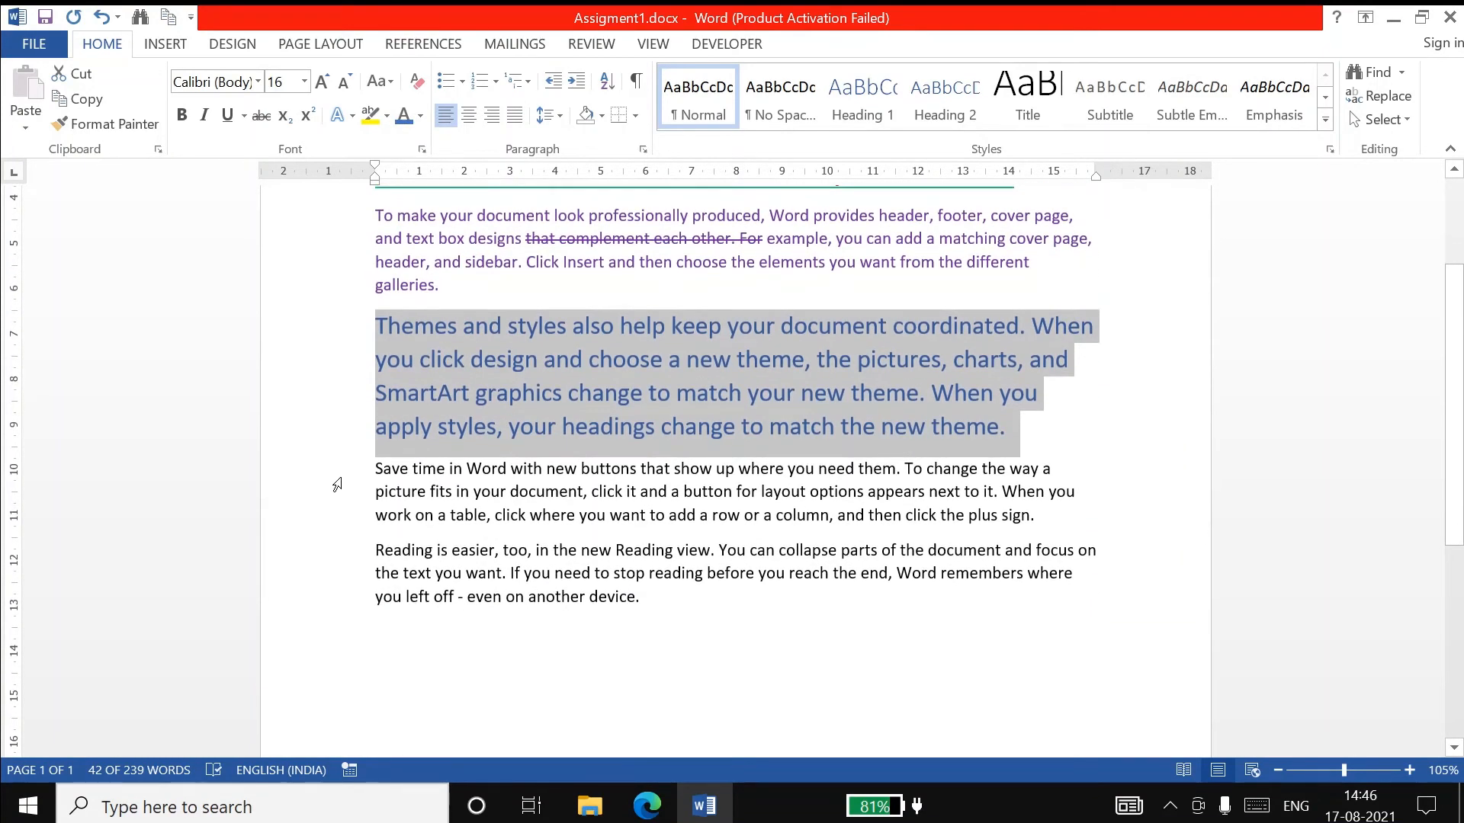
{"action": "left_click_drag", "start_coordinate": [336, 485], "coordinate": [341, 533]}
{"action": "left_click", "coordinate": [418, 116]}
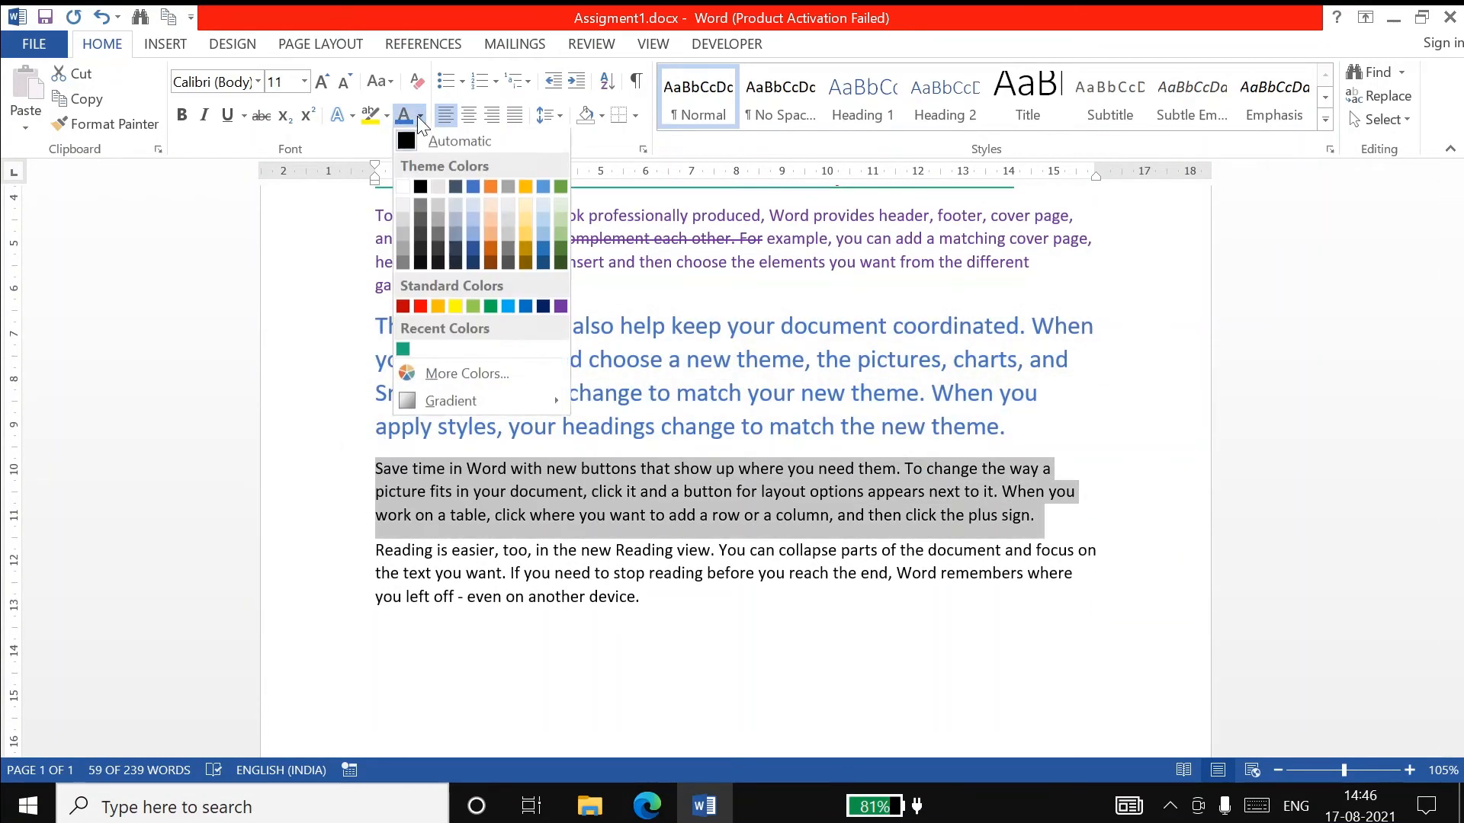
{"action": "left_click", "coordinate": [458, 371]}
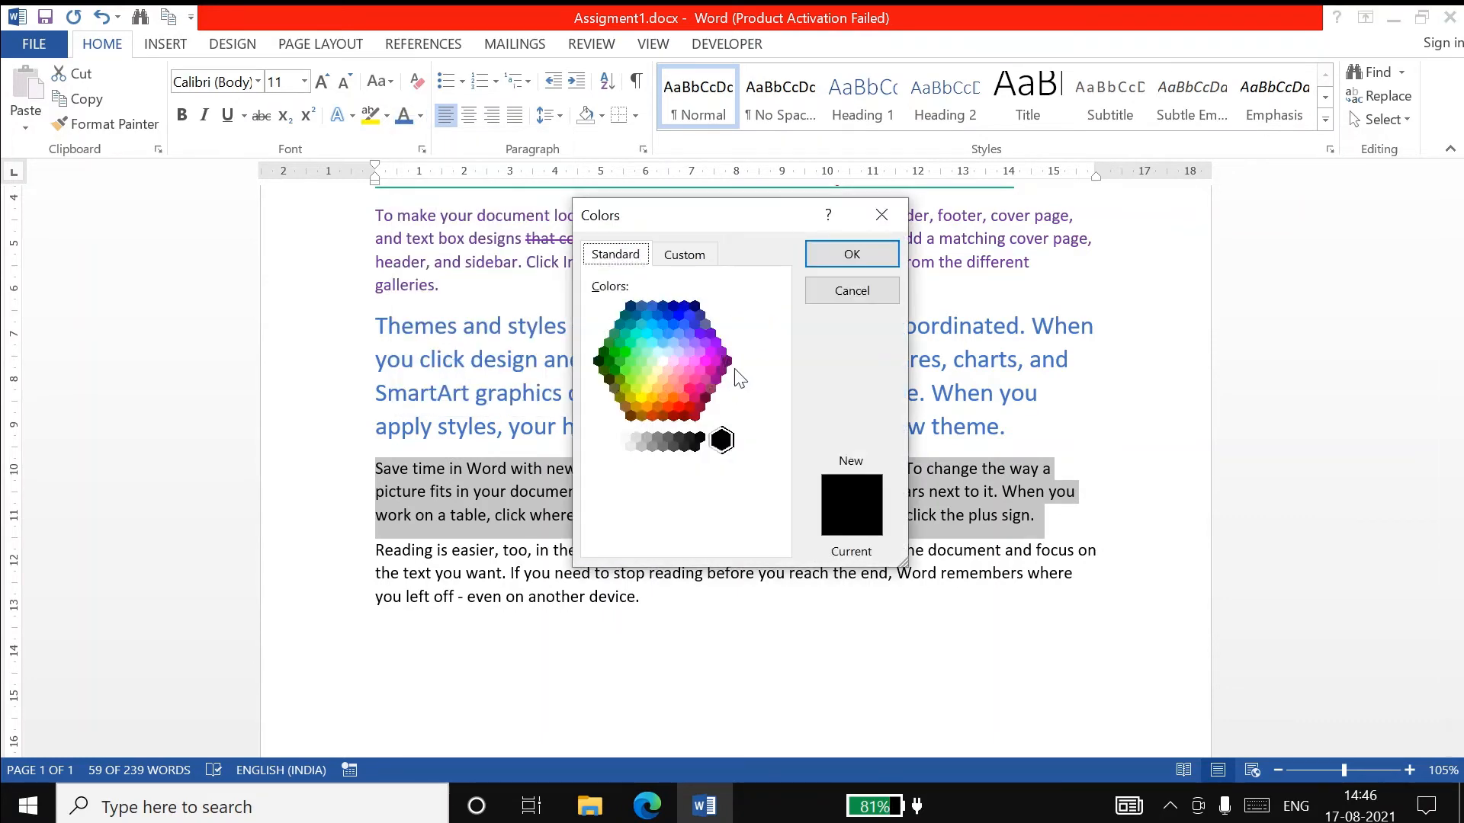
{"action": "left_click", "coordinate": [666, 336]}
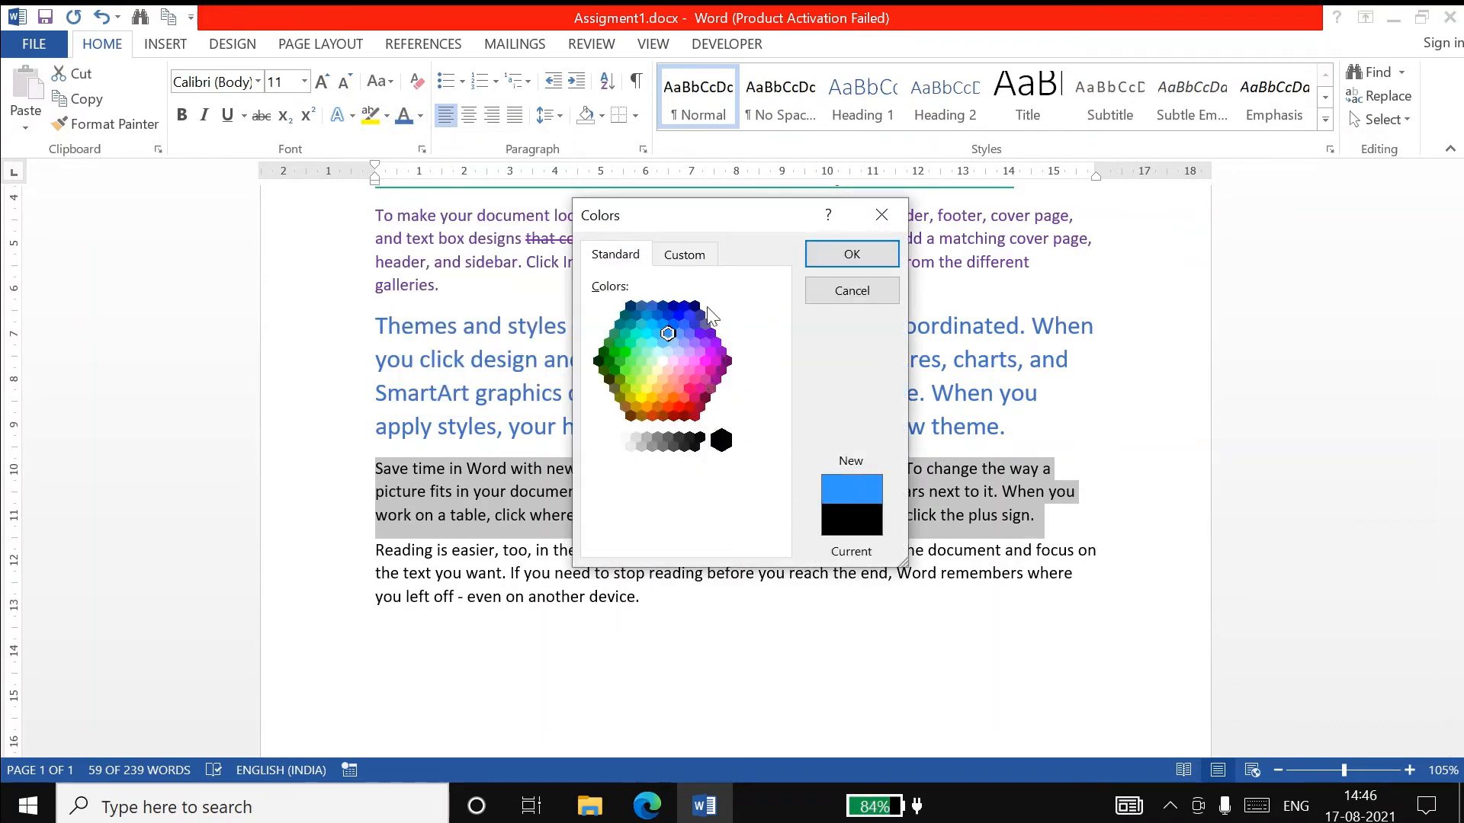
{"action": "left_click", "coordinate": [684, 255]}
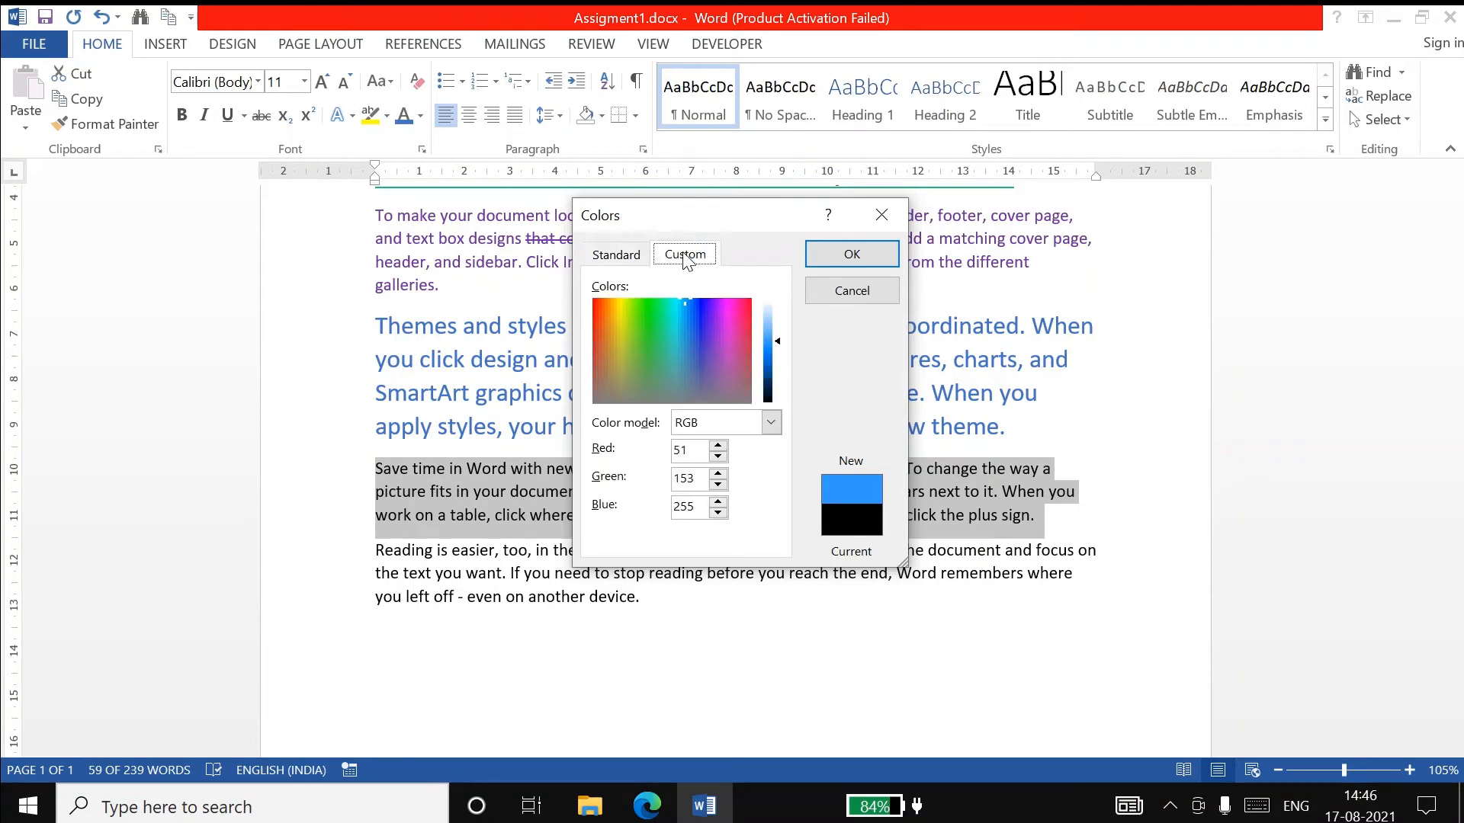
{"action": "left_click", "coordinate": [665, 310]}
{"action": "left_click", "coordinate": [691, 323]}
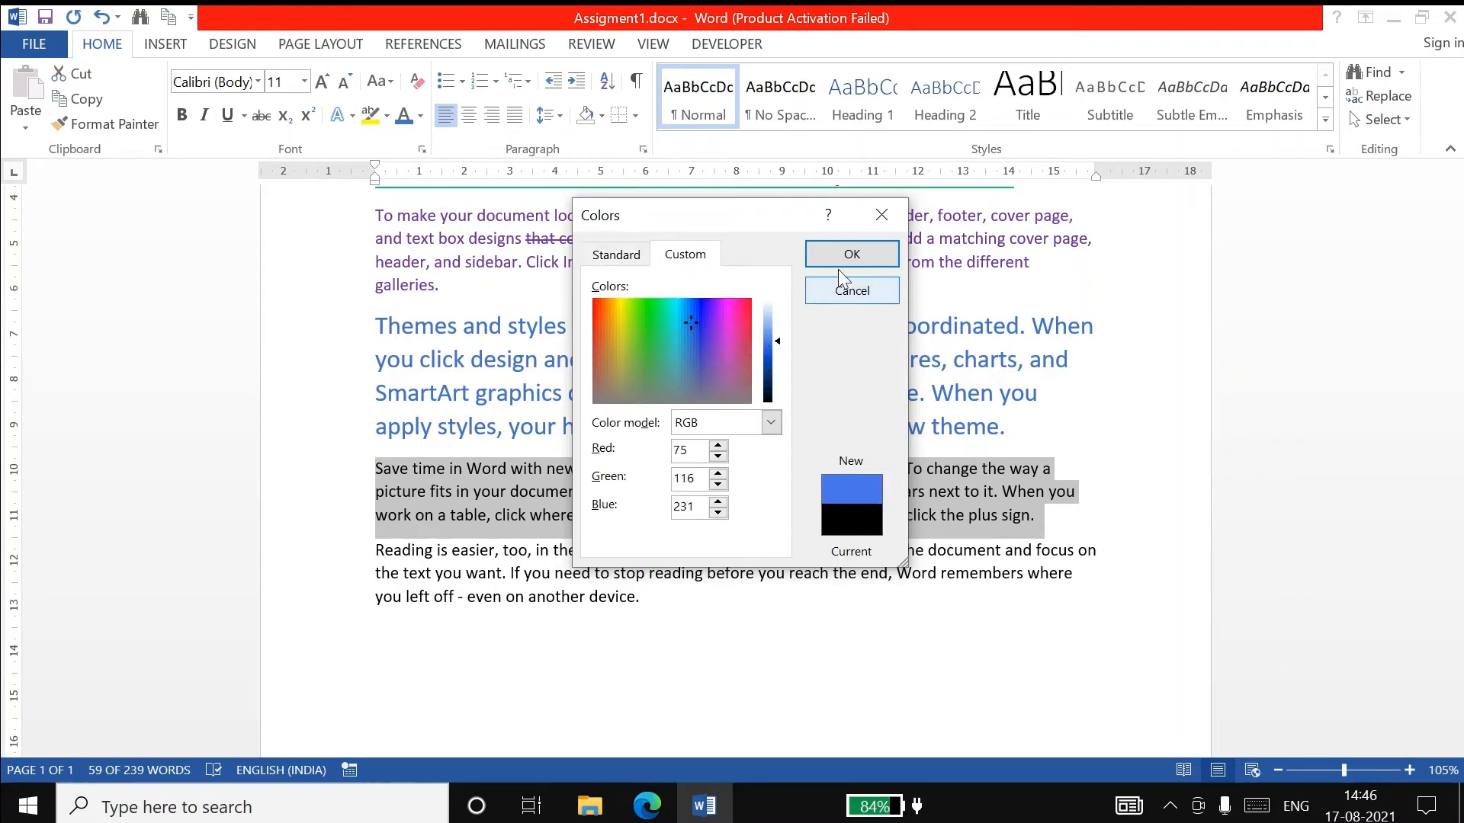
{"action": "left_click", "coordinate": [673, 324]}
{"action": "left_click", "coordinate": [857, 254]}
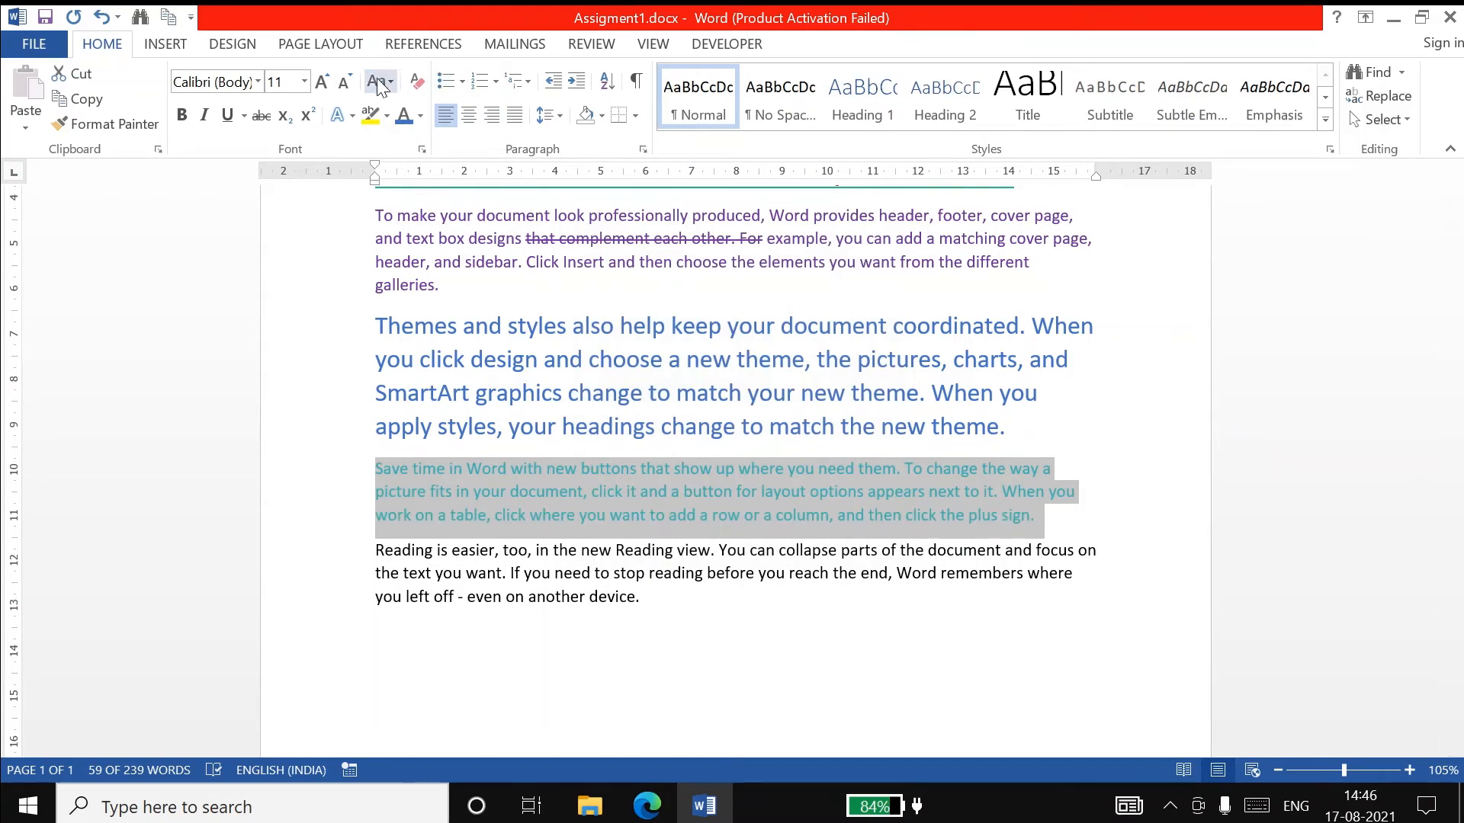
Enlarge the "Save time in Word" paragraph to 16 pt and give its text the centered radial gradient from the dark variations
{"action": "left_click", "coordinate": [321, 83]}
{"action": "left_click", "coordinate": [321, 83]}
{"action": "left_click", "coordinate": [321, 84]}
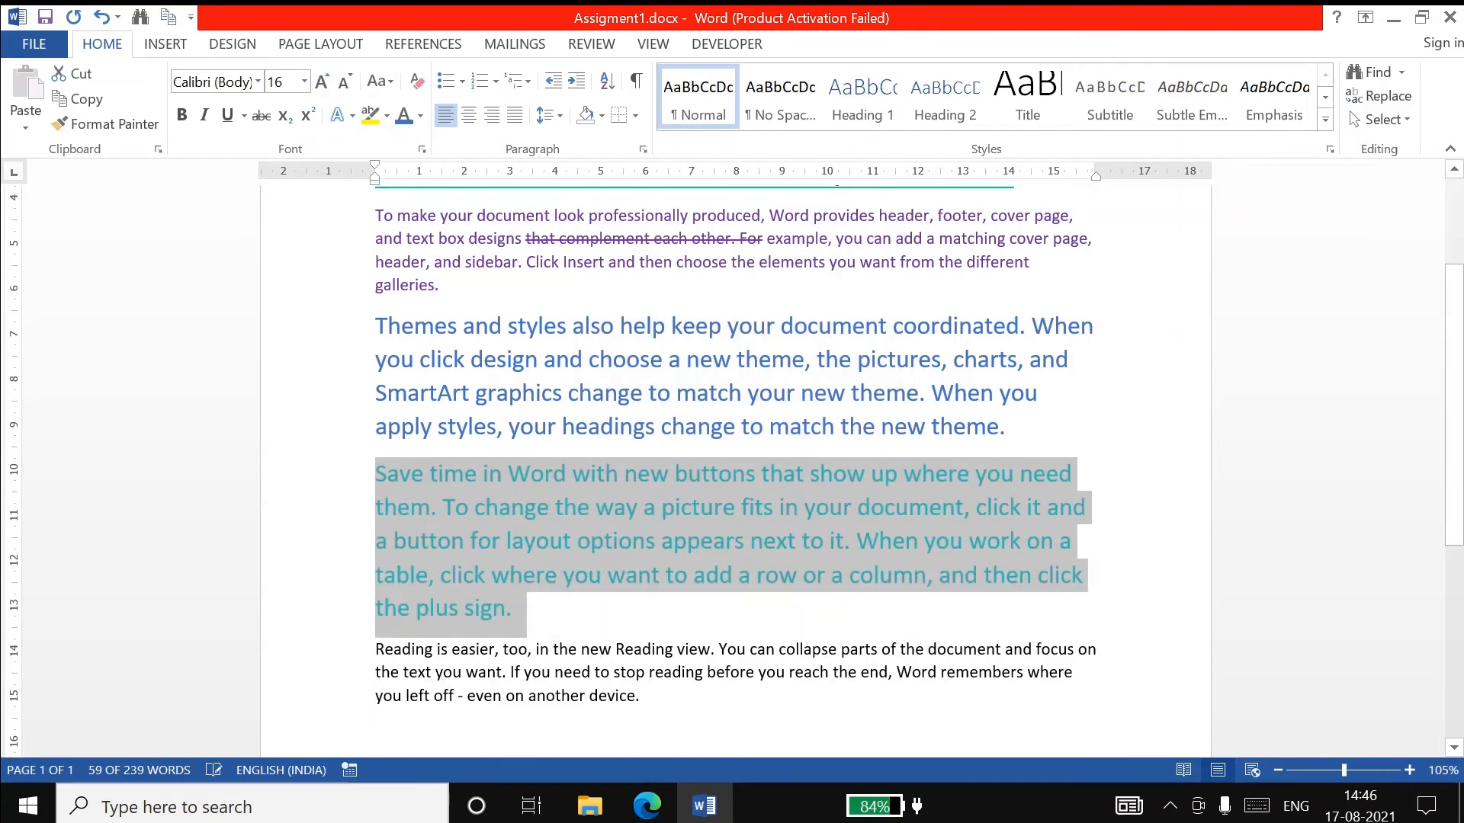
{"action": "left_click", "coordinate": [420, 116]}
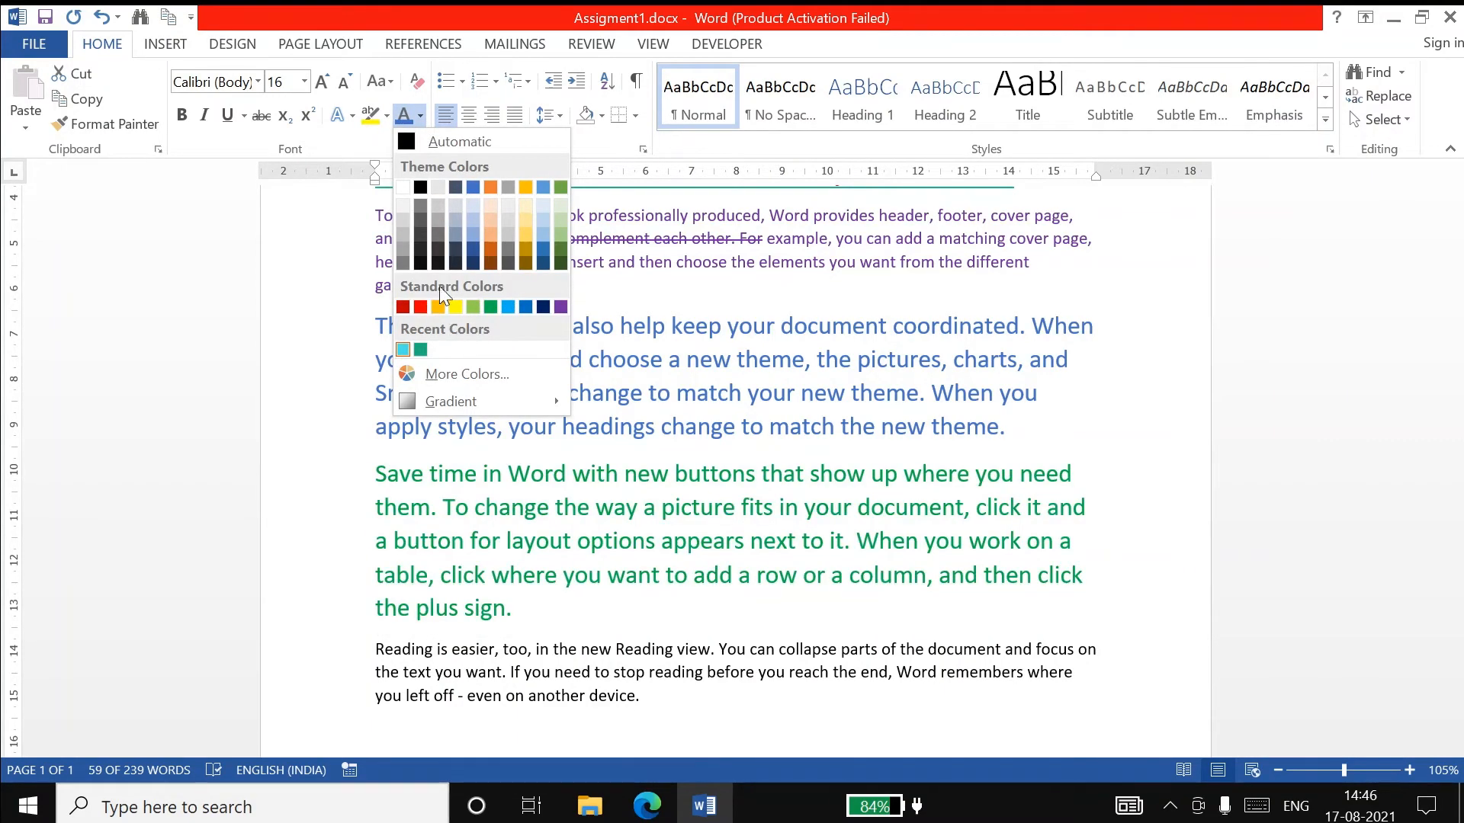
{"action": "mouse_move", "coordinate": [449, 407]}
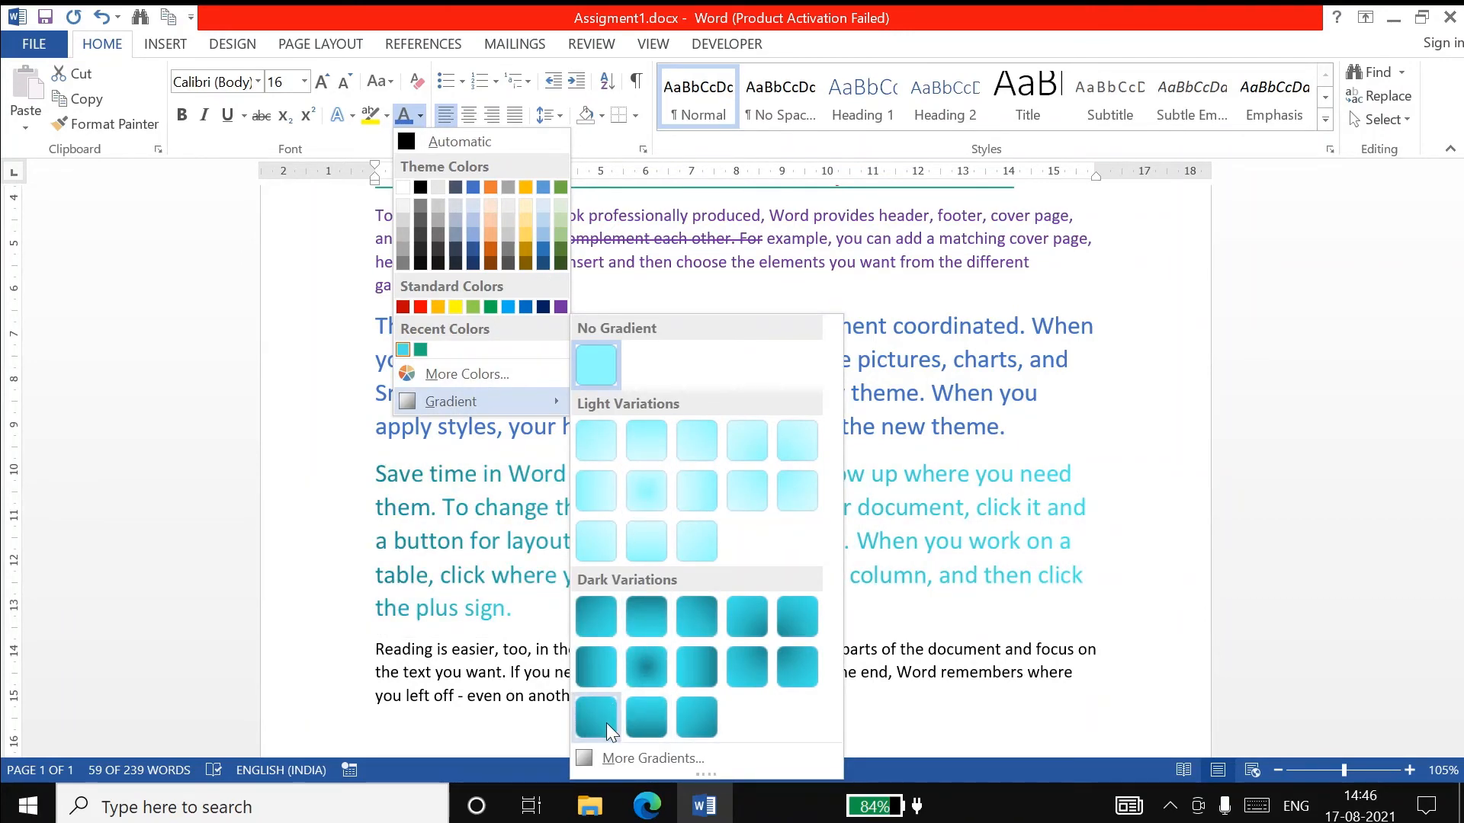
{"action": "left_click", "coordinate": [648, 667]}
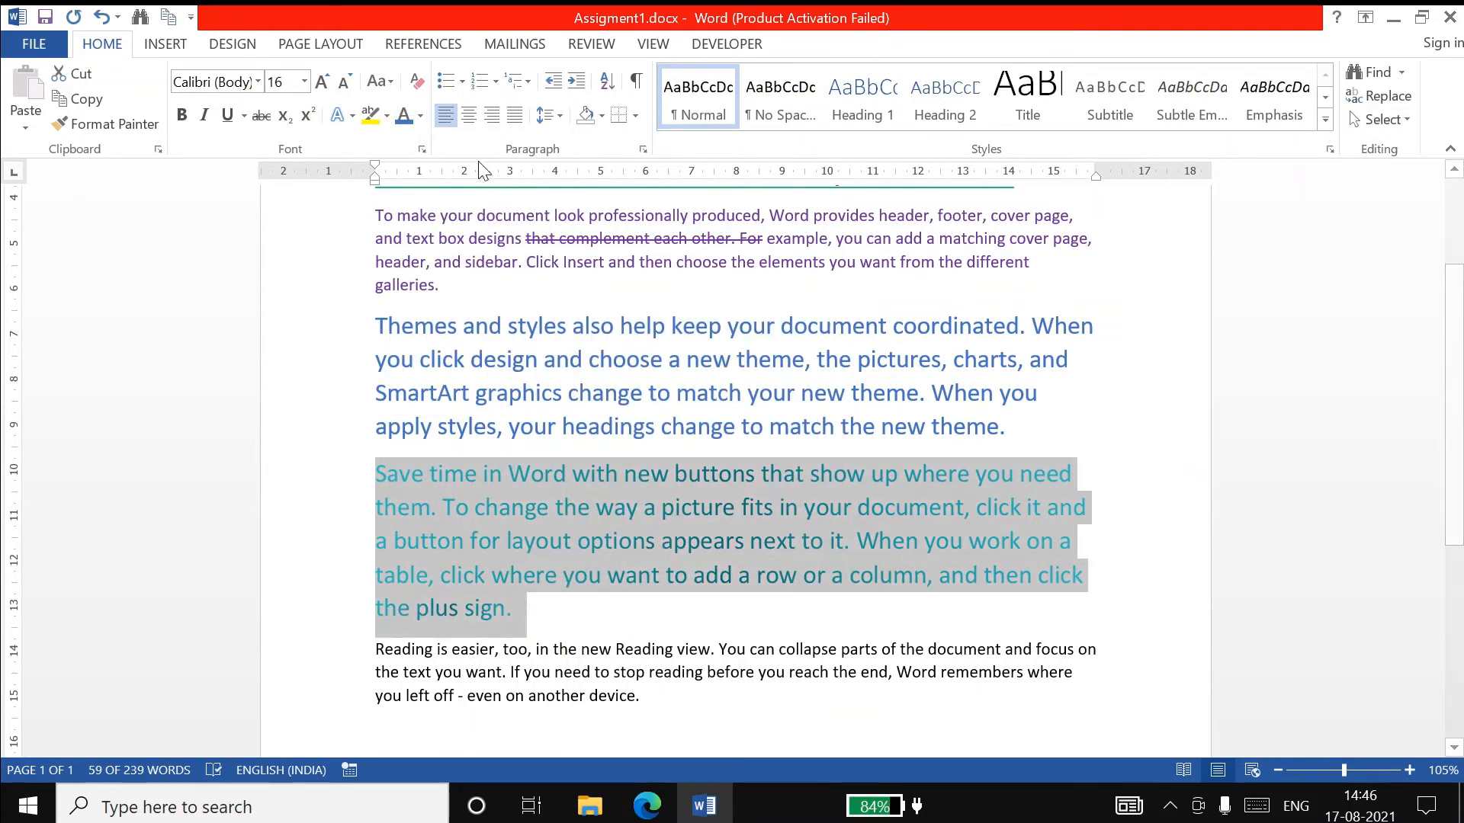
Open the detailed gradient settings for the "Save time in Word" paragraph's text fill
{"action": "left_click", "coordinate": [421, 117]}
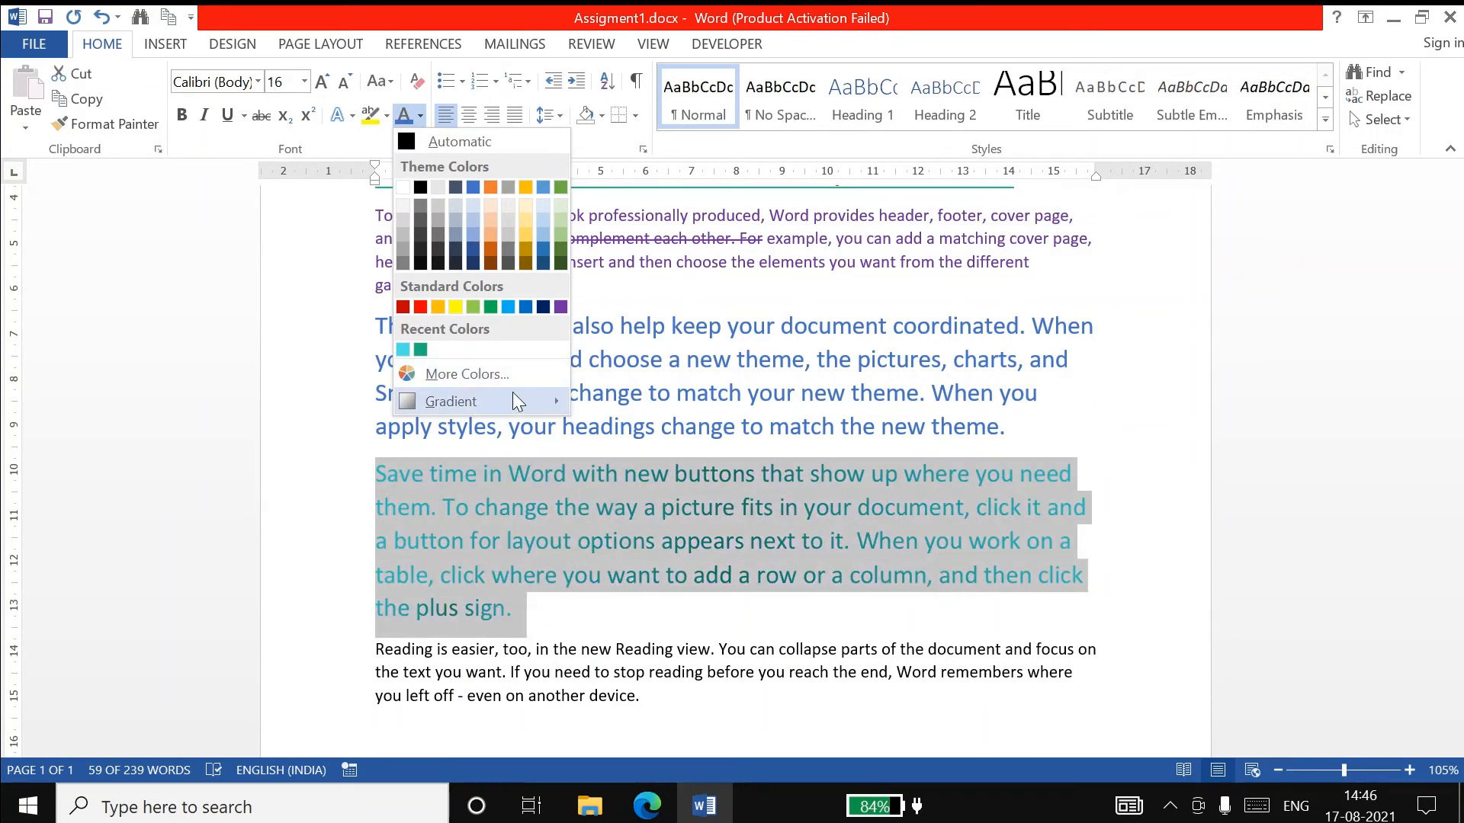
{"action": "mouse_move", "coordinate": [482, 404]}
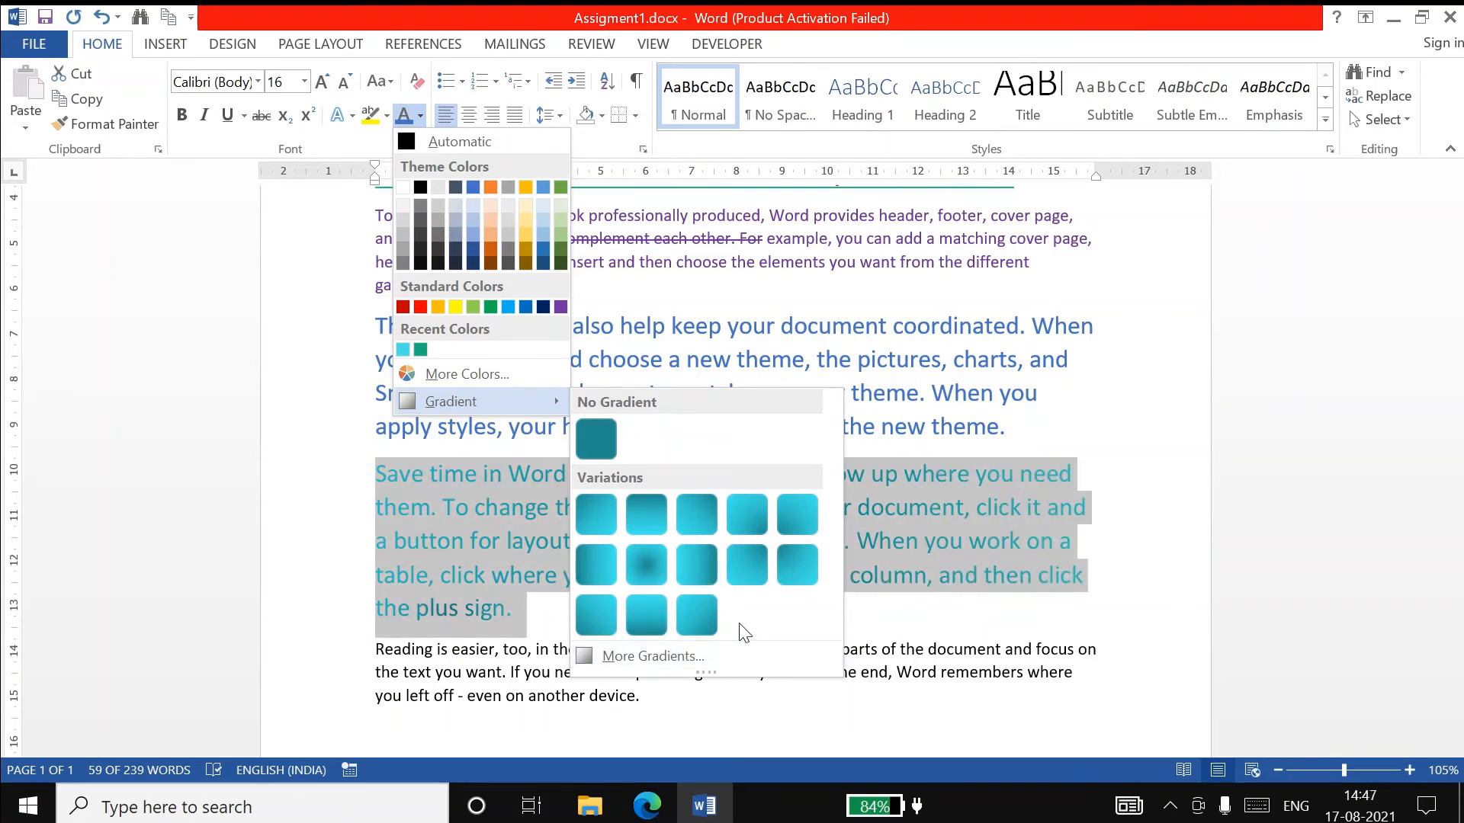
{"action": "left_click", "coordinate": [657, 656]}
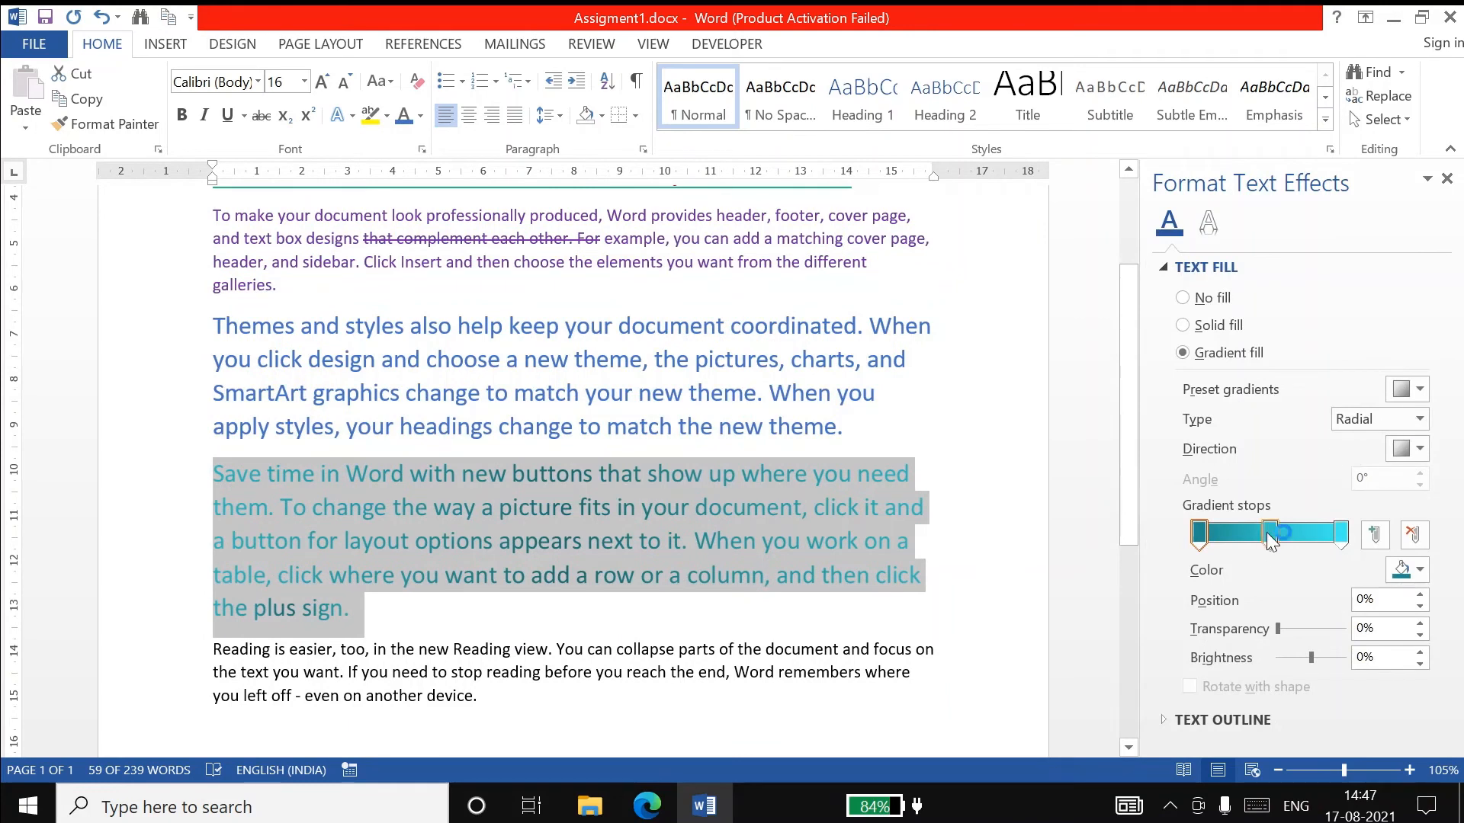
Change the paragraph's text fill to a solid fill in standard Green
{"action": "left_click", "coordinate": [1182, 325]}
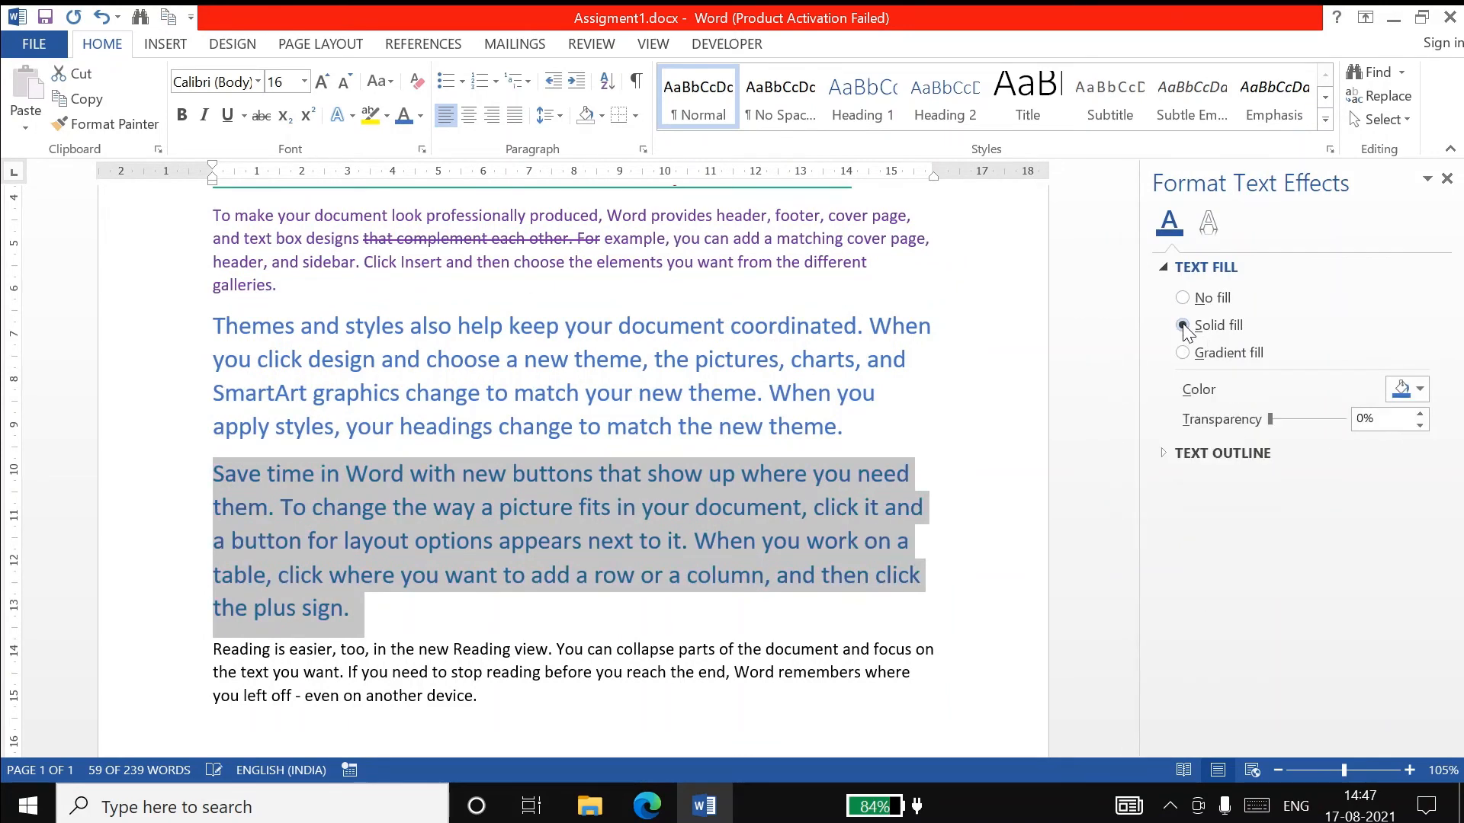
{"action": "left_click", "coordinate": [1418, 389]}
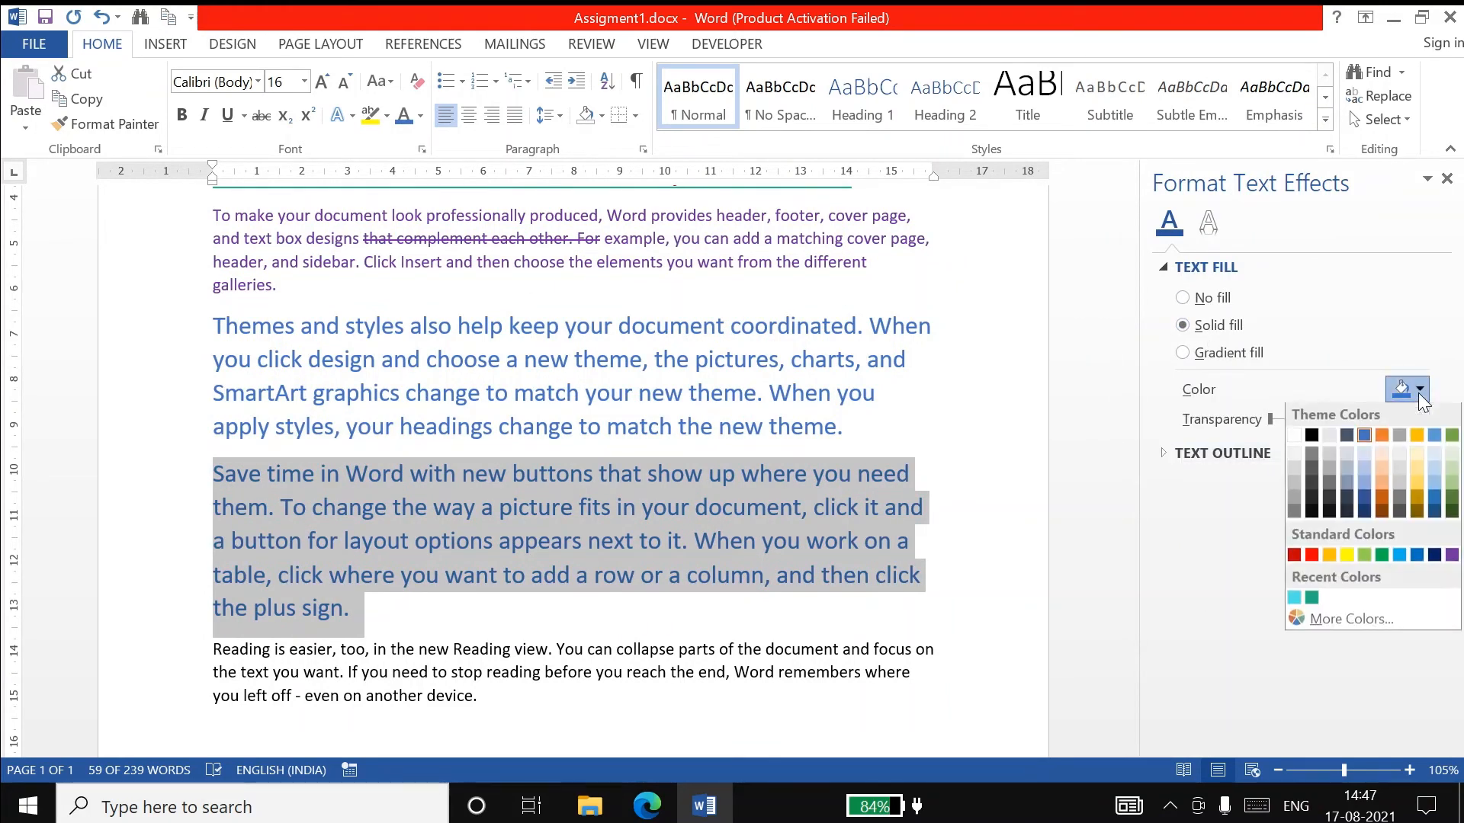
{"action": "left_click", "coordinate": [1380, 558]}
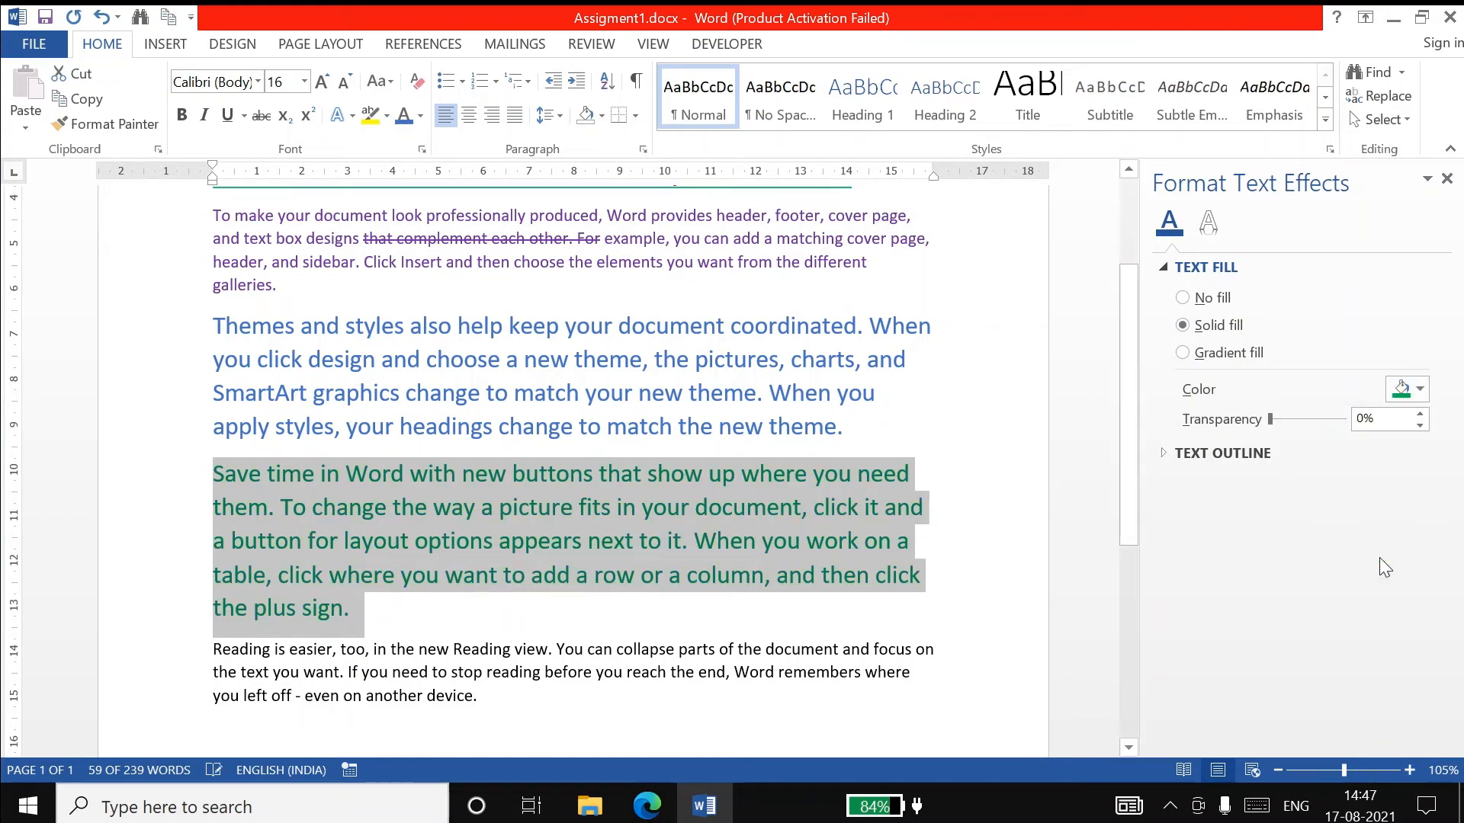
Switch the text fill back to gradient, move the middle gradient stop to 49% and color it standard Green
{"action": "left_click", "coordinate": [1191, 355]}
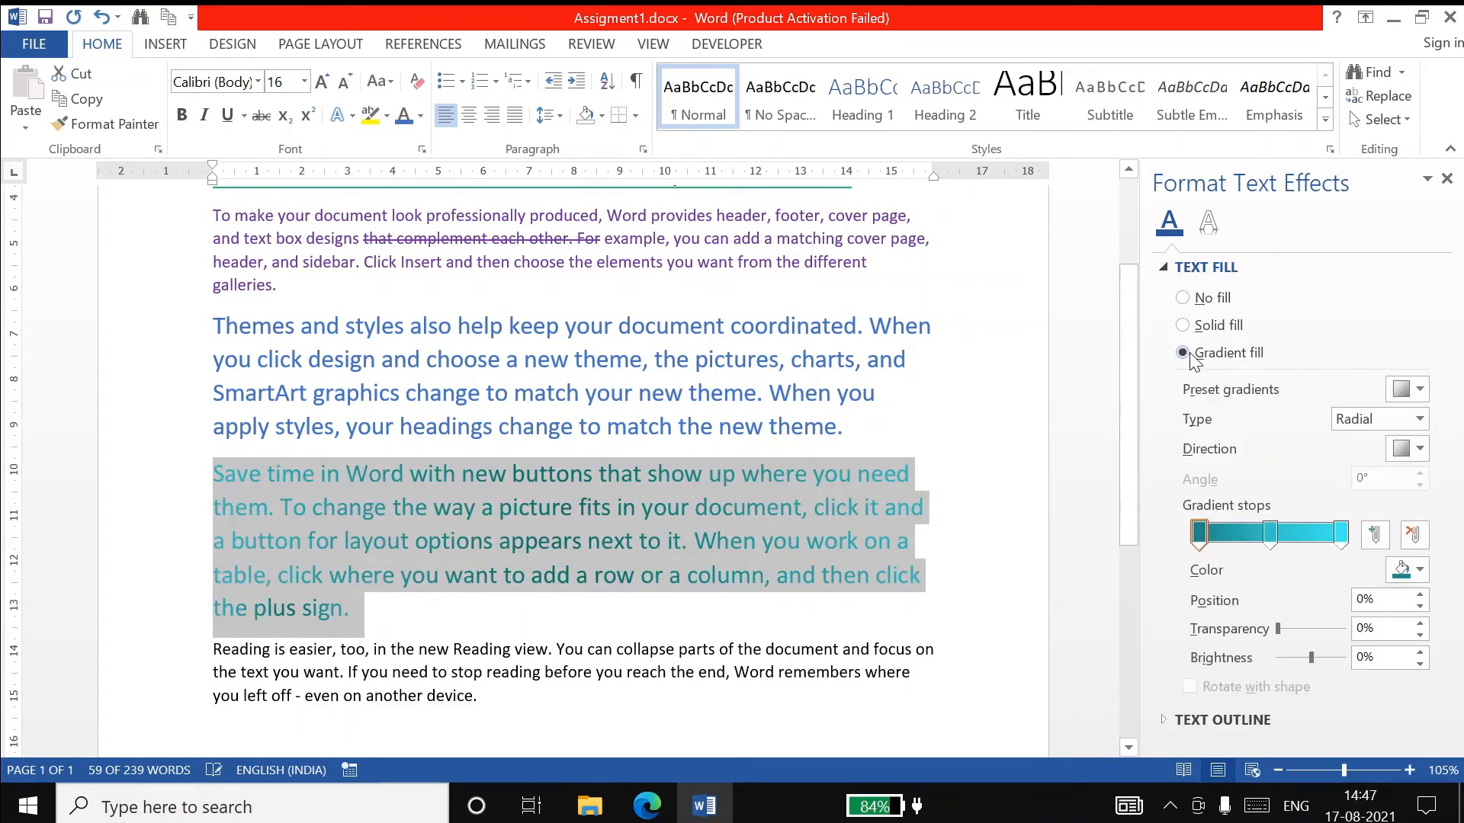
{"action": "left_click", "coordinate": [1270, 534]}
{"action": "left_click_drag", "start_coordinate": [1270, 539], "coordinate": [1267, 540]}
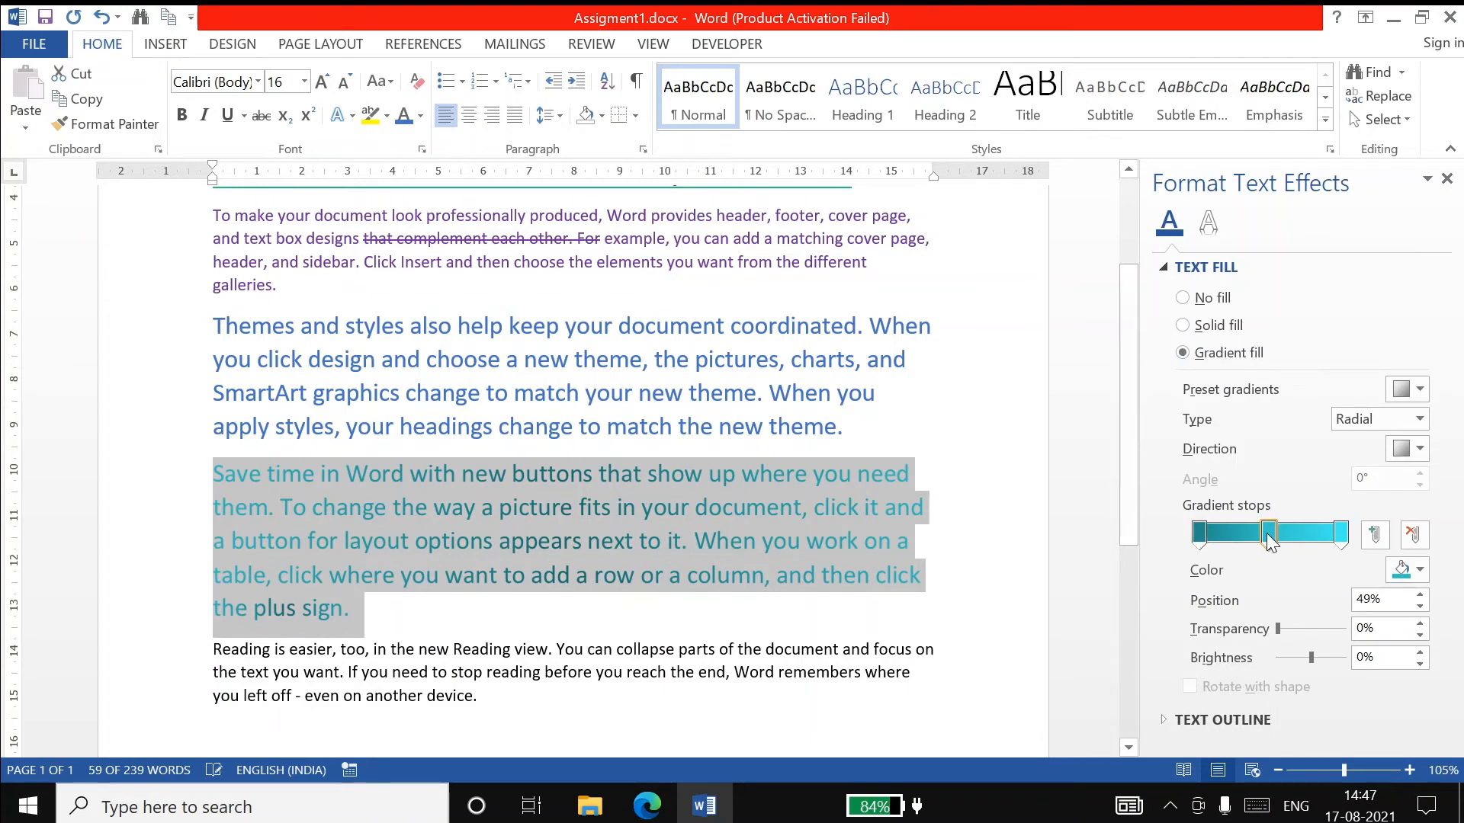
{"action": "left_click", "coordinate": [1418, 572]}
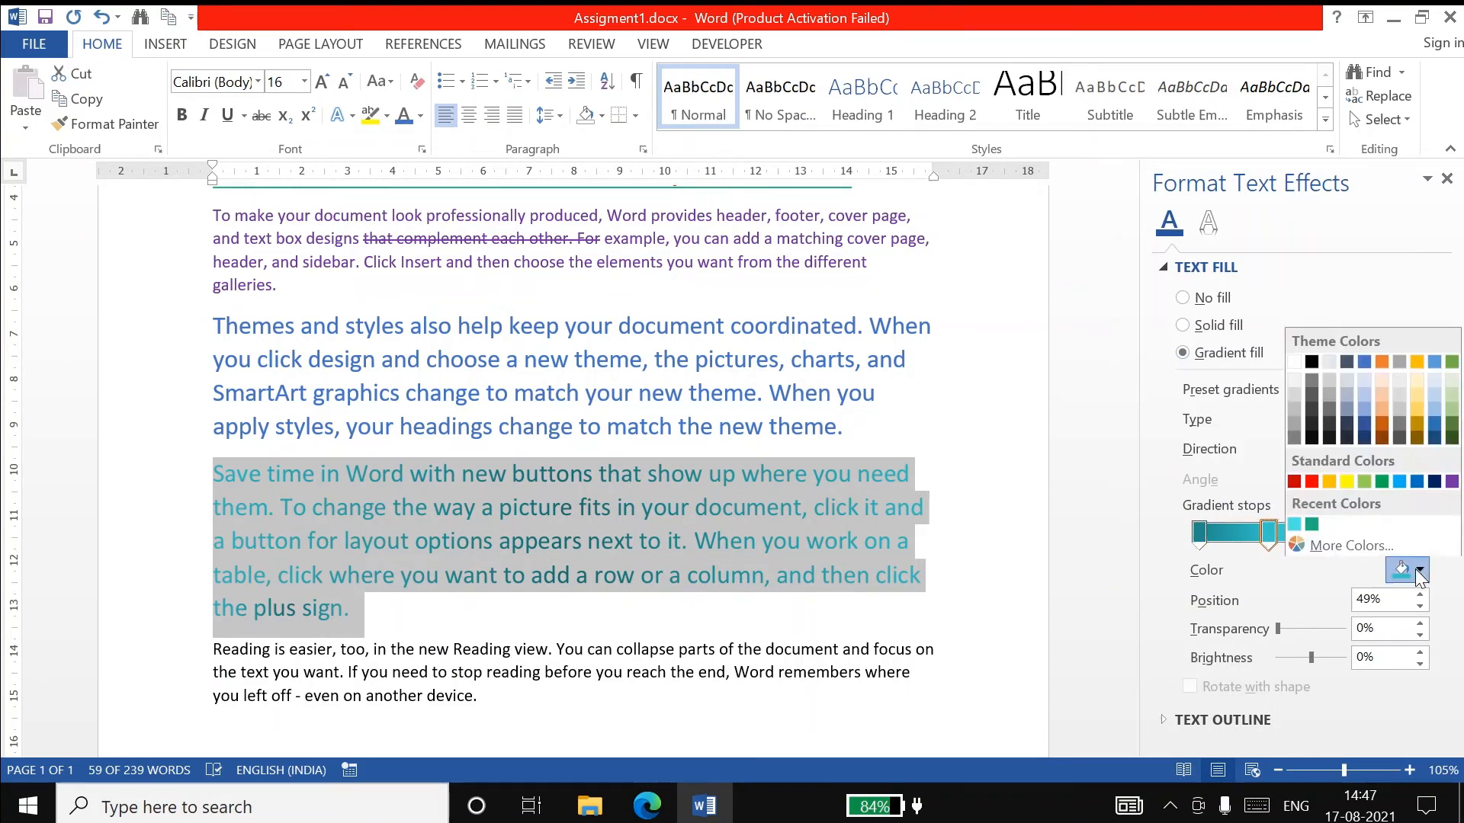
{"action": "left_click", "coordinate": [1382, 481]}
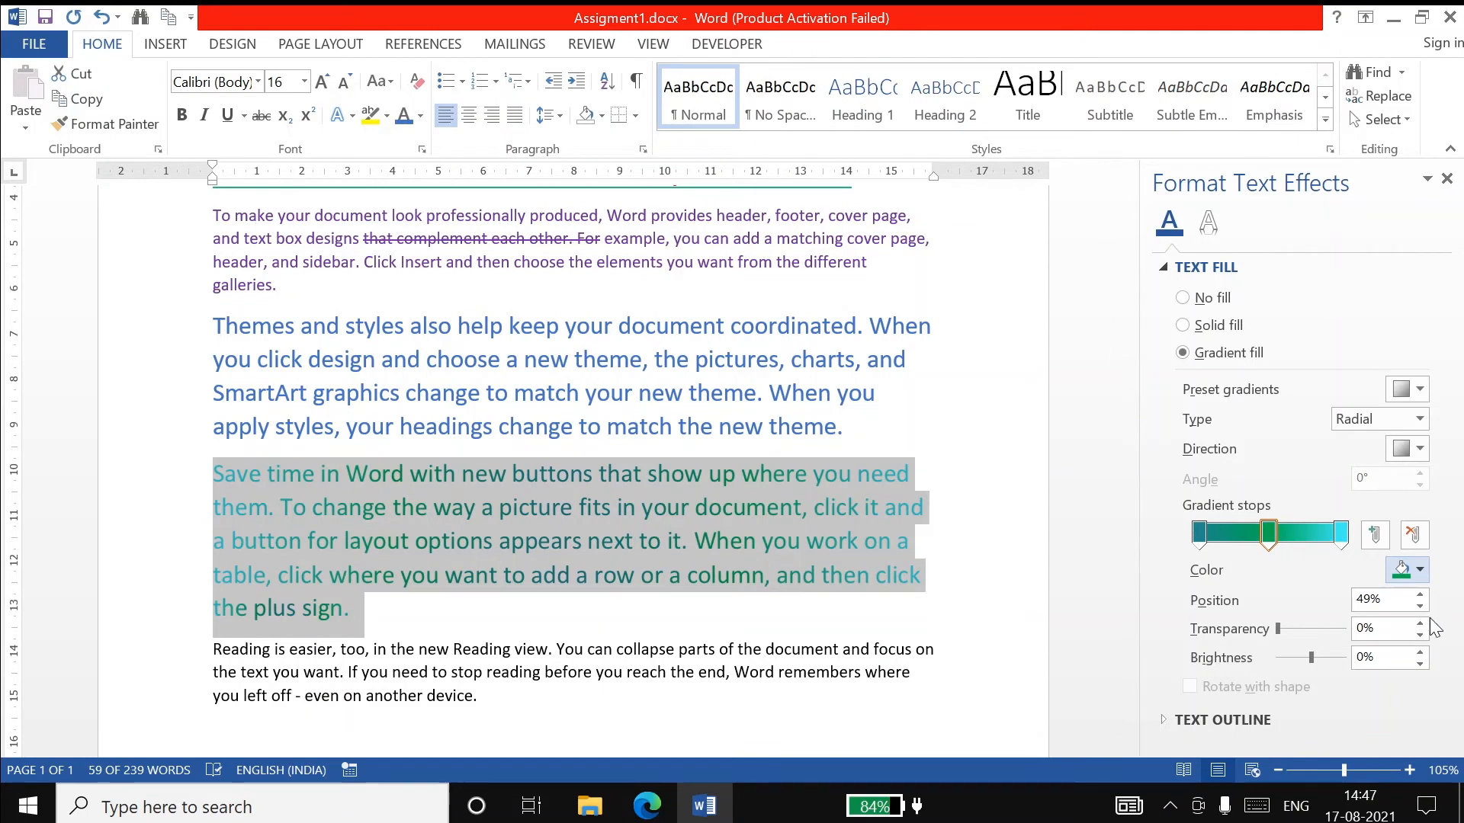
Move the last gradient stop to 75% and recolor the middle stop at 49% to standard Red
{"action": "left_click_drag", "start_coordinate": [1340, 539], "coordinate": [1306, 537]}
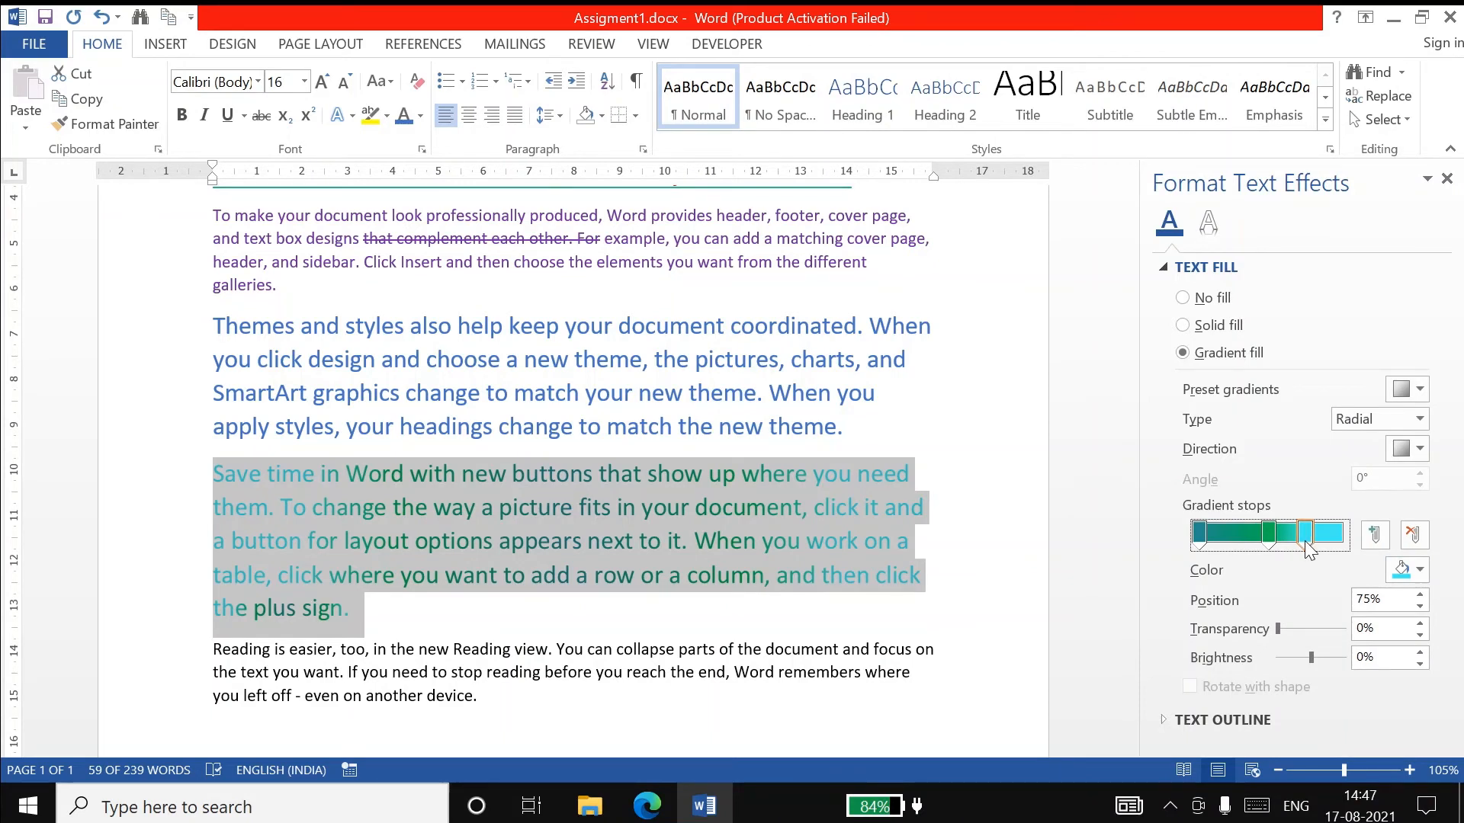
{"action": "left_click", "coordinate": [1268, 534]}
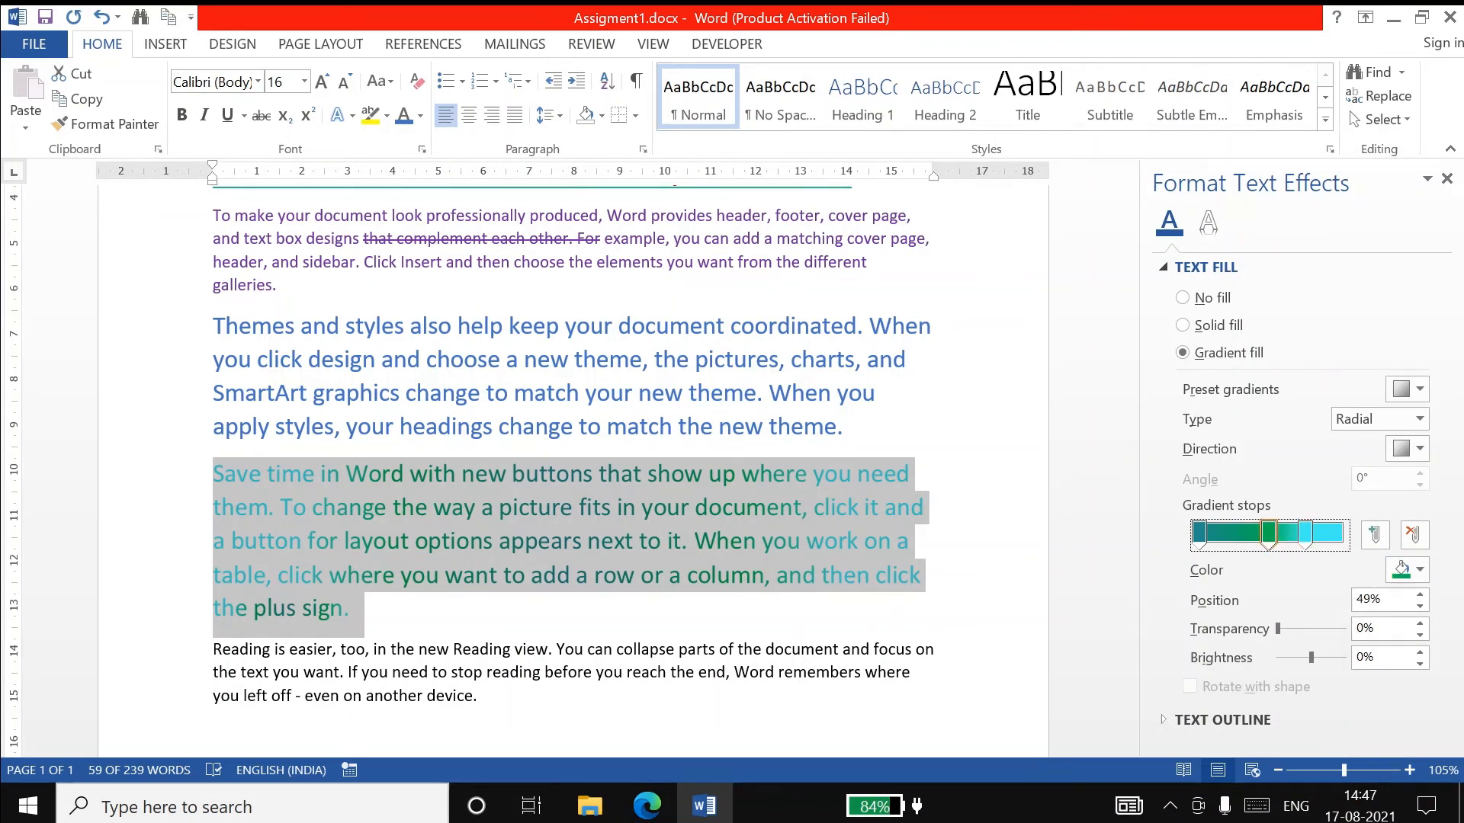
{"action": "left_click", "coordinate": [1410, 570]}
{"action": "left_click", "coordinate": [1308, 483]}
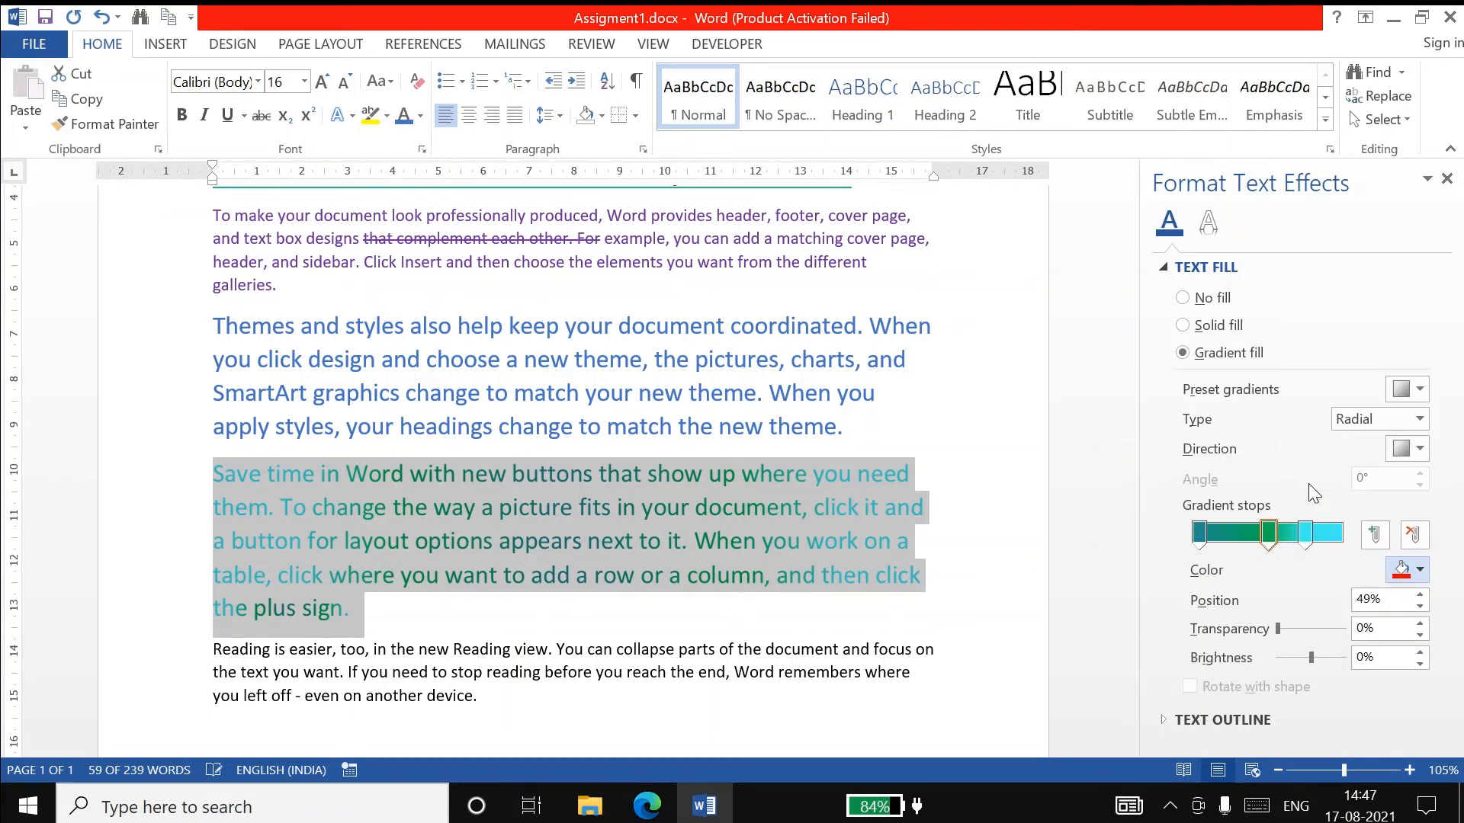
Set the color of the gradient stop at 75% to standard Green
{"action": "left_click", "coordinate": [1305, 534]}
{"action": "left_click", "coordinate": [1420, 571]}
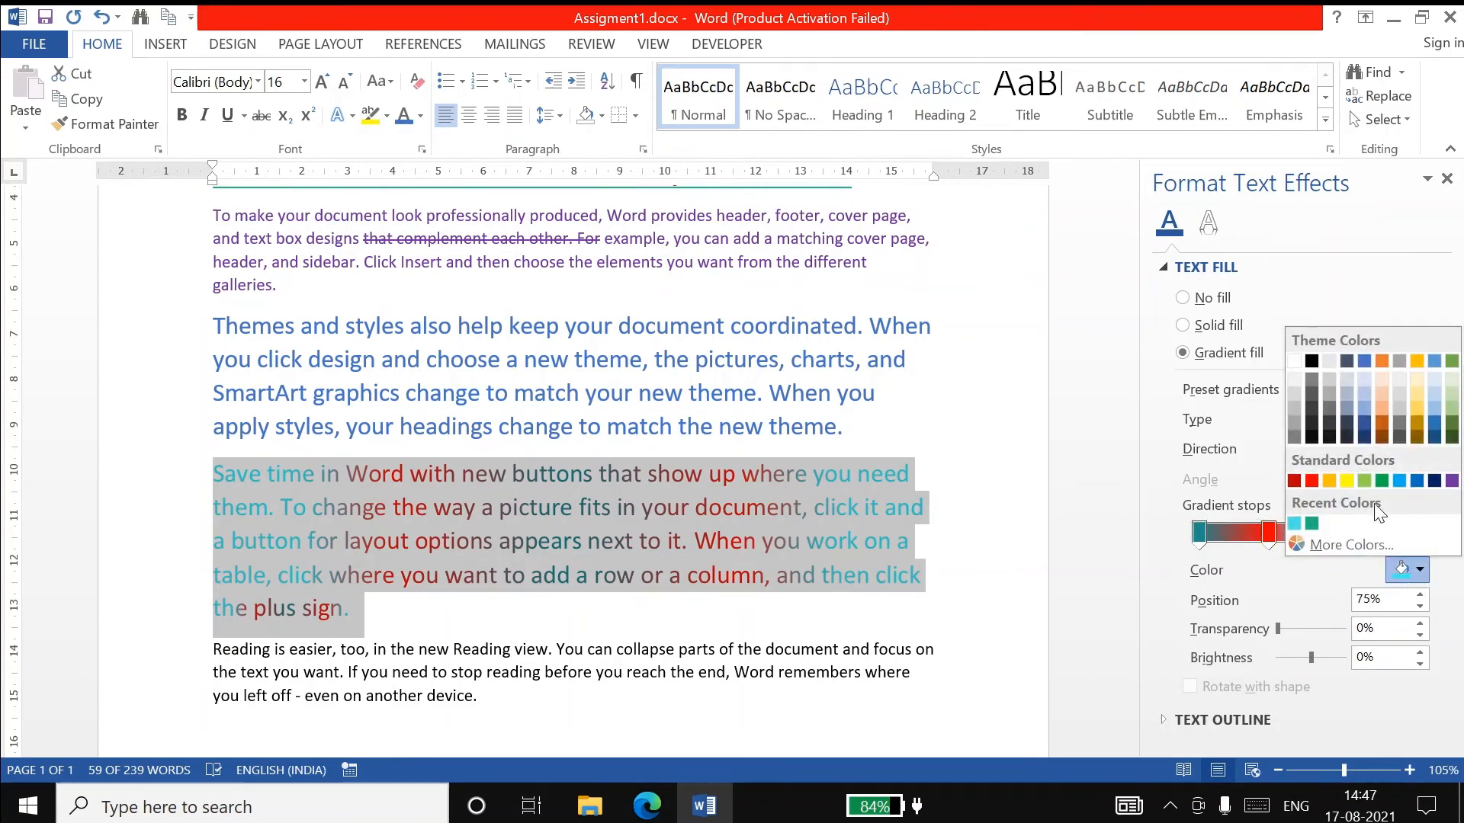
{"action": "left_click", "coordinate": [1382, 481]}
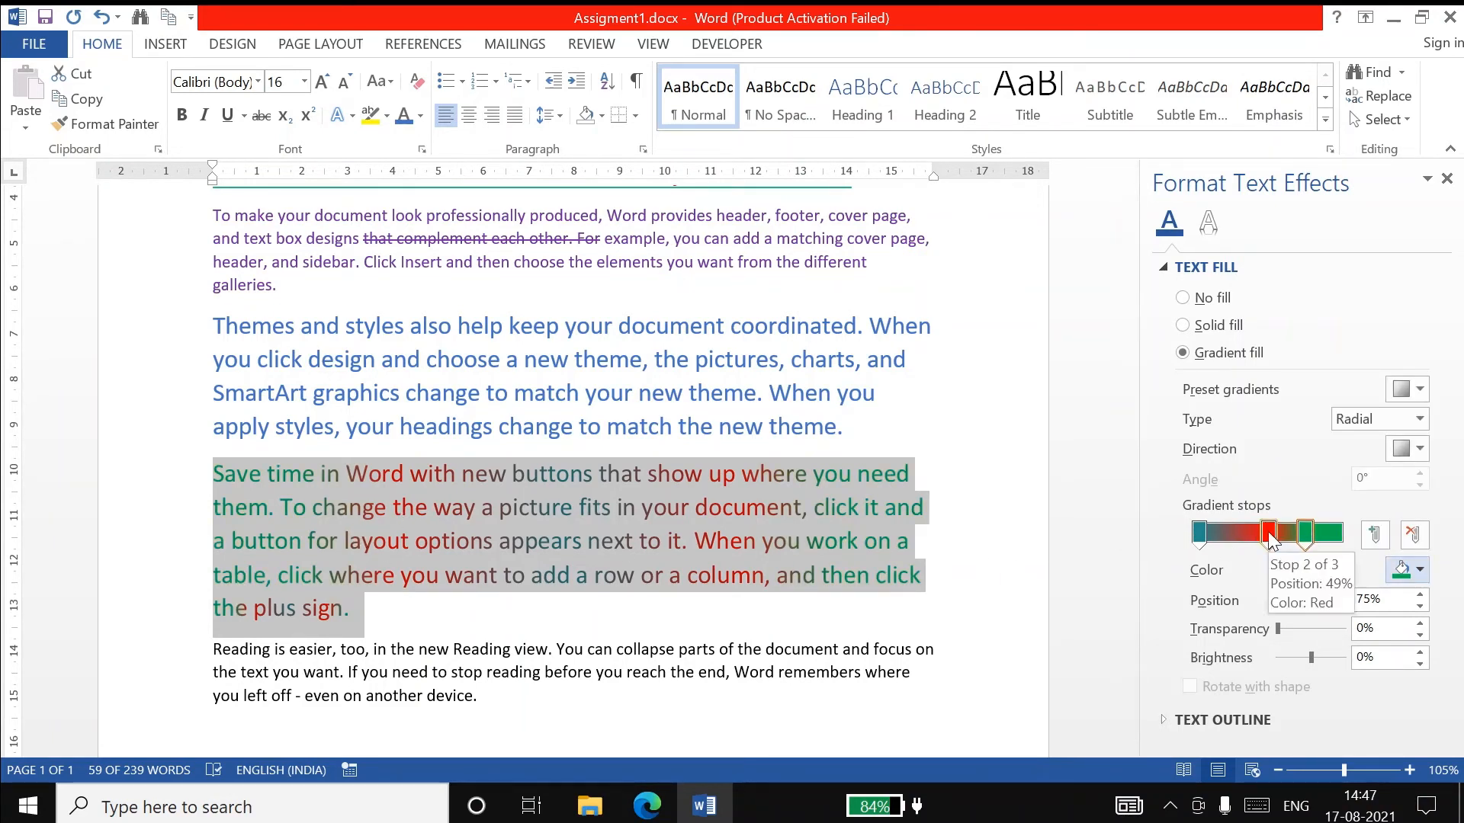
Add a brown gradient stop between the red and green stops and respace the stops, with the brown one at 60%
{"action": "mouse_move", "coordinate": [1268, 533]}
{"action": "left_mouse_down"}
{"action": "mouse_move", "coordinate": [1244, 540]}
{"action": "mouse_move", "coordinate": [1291, 540]}
{"action": "left_mouse_up"}
{"action": "left_click", "coordinate": [1374, 536]}
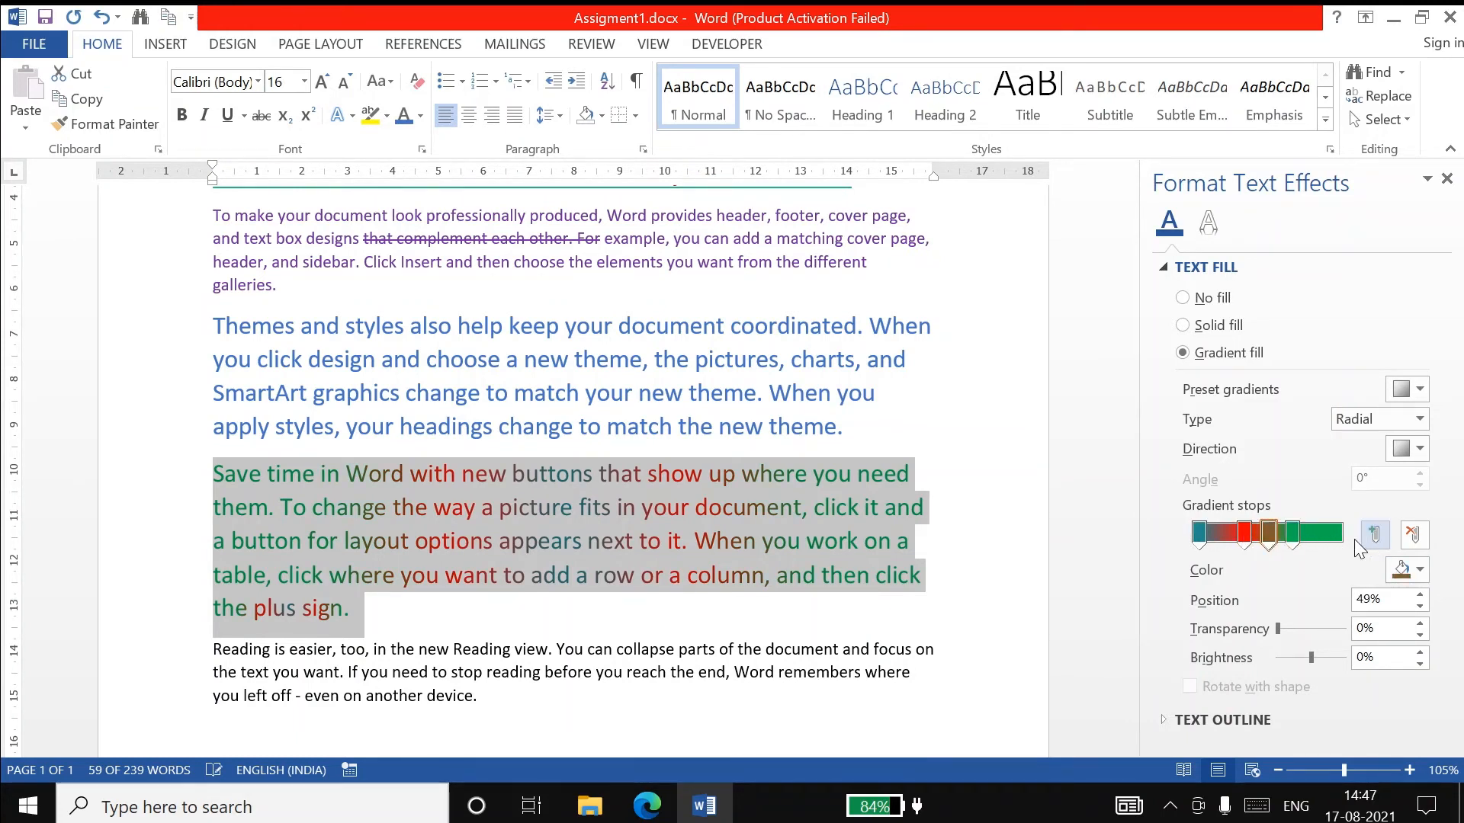
{"action": "mouse_move", "coordinate": [1292, 537]}
{"action": "left_mouse_down"}
{"action": "mouse_move", "coordinate": [1322, 537]}
{"action": "mouse_move", "coordinate": [1285, 536]}
{"action": "left_mouse_up"}
{"action": "left_click", "coordinate": [559, 508]}
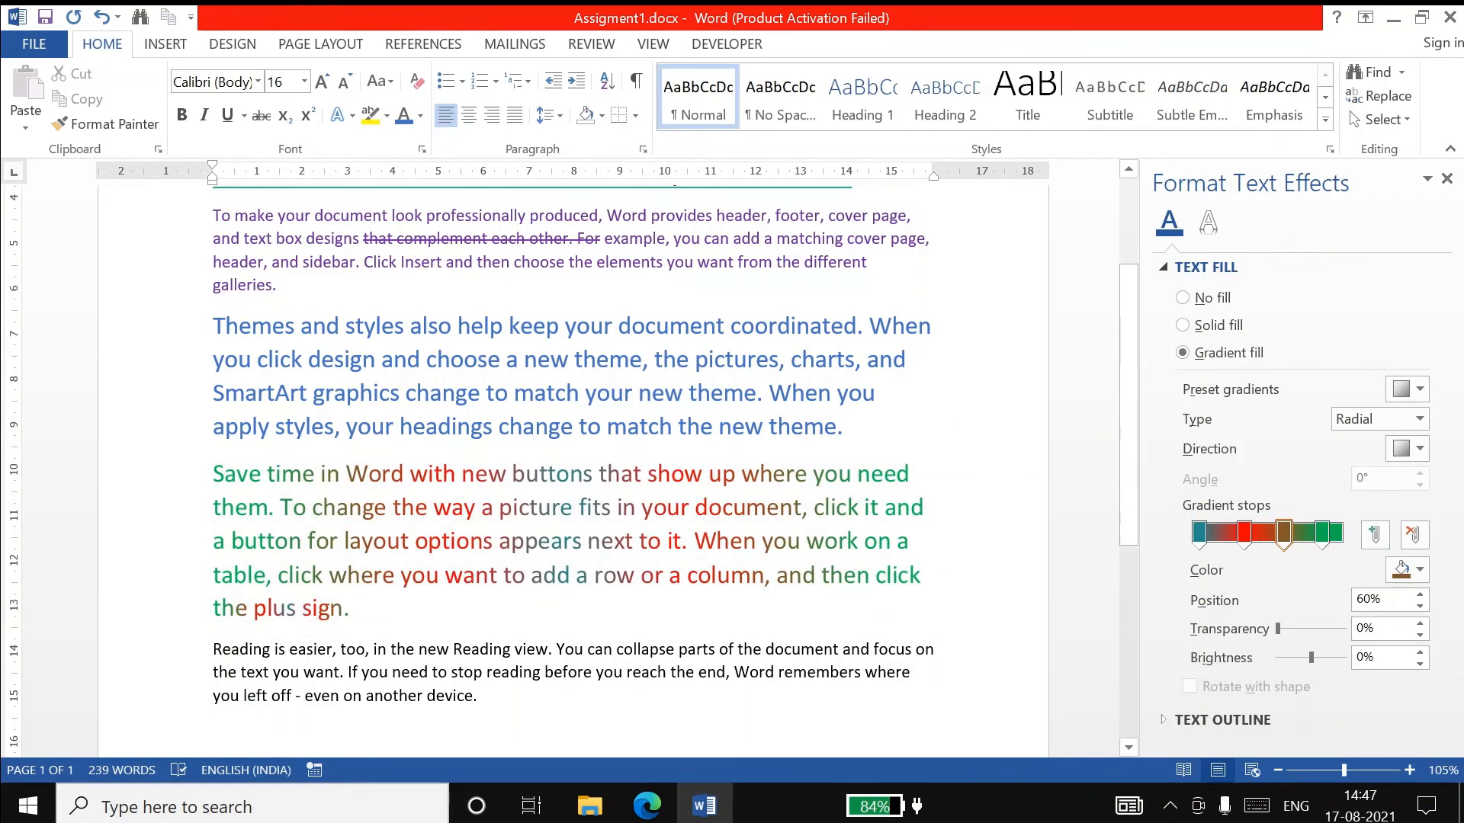
{"action": "scroll", "coordinate": [560, 507], "scroll_direction": "down", "scroll_amount": 3}
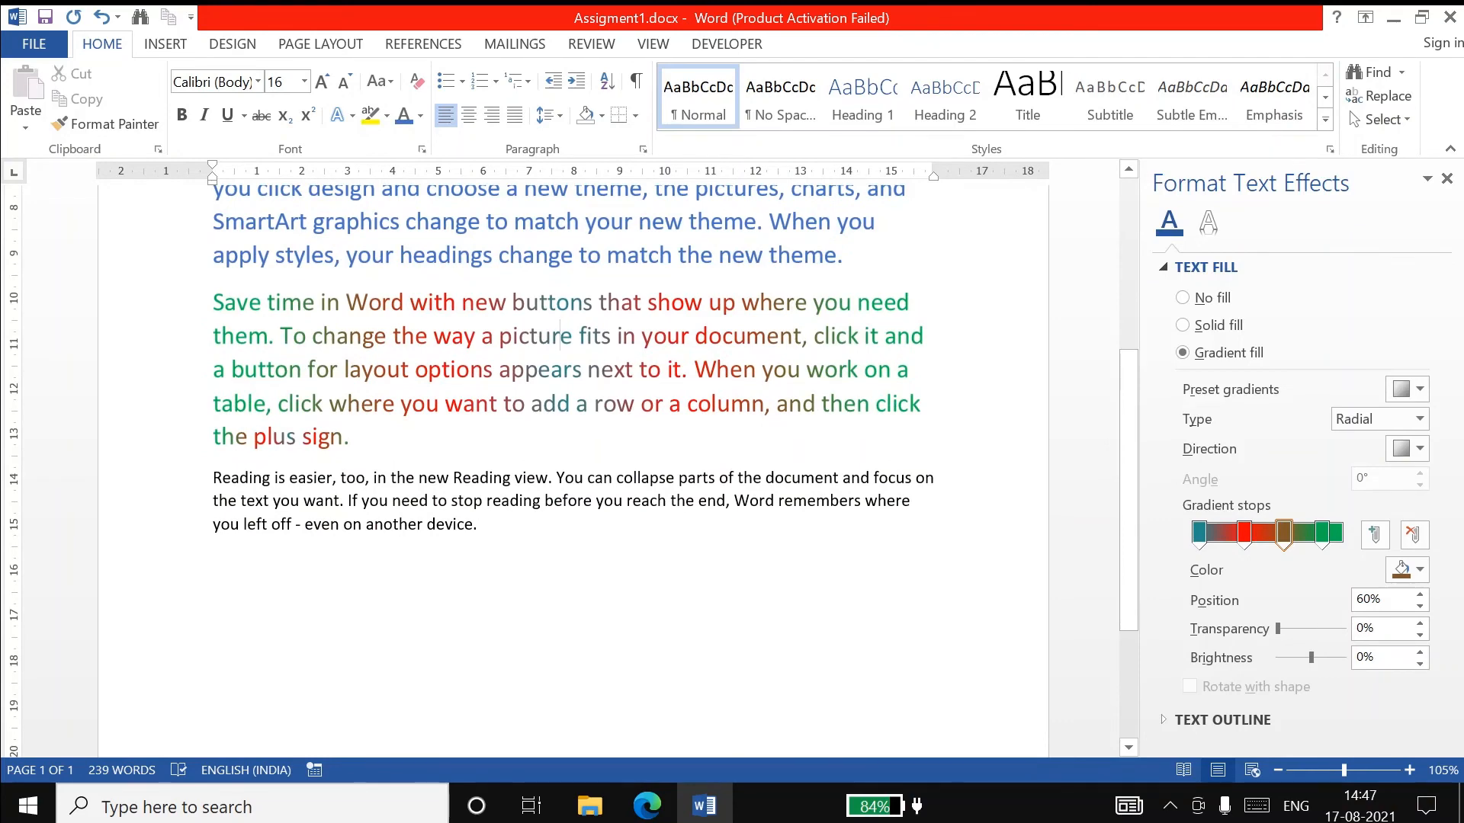
{"action": "left_click_drag", "start_coordinate": [213, 302], "coordinate": [364, 442]}
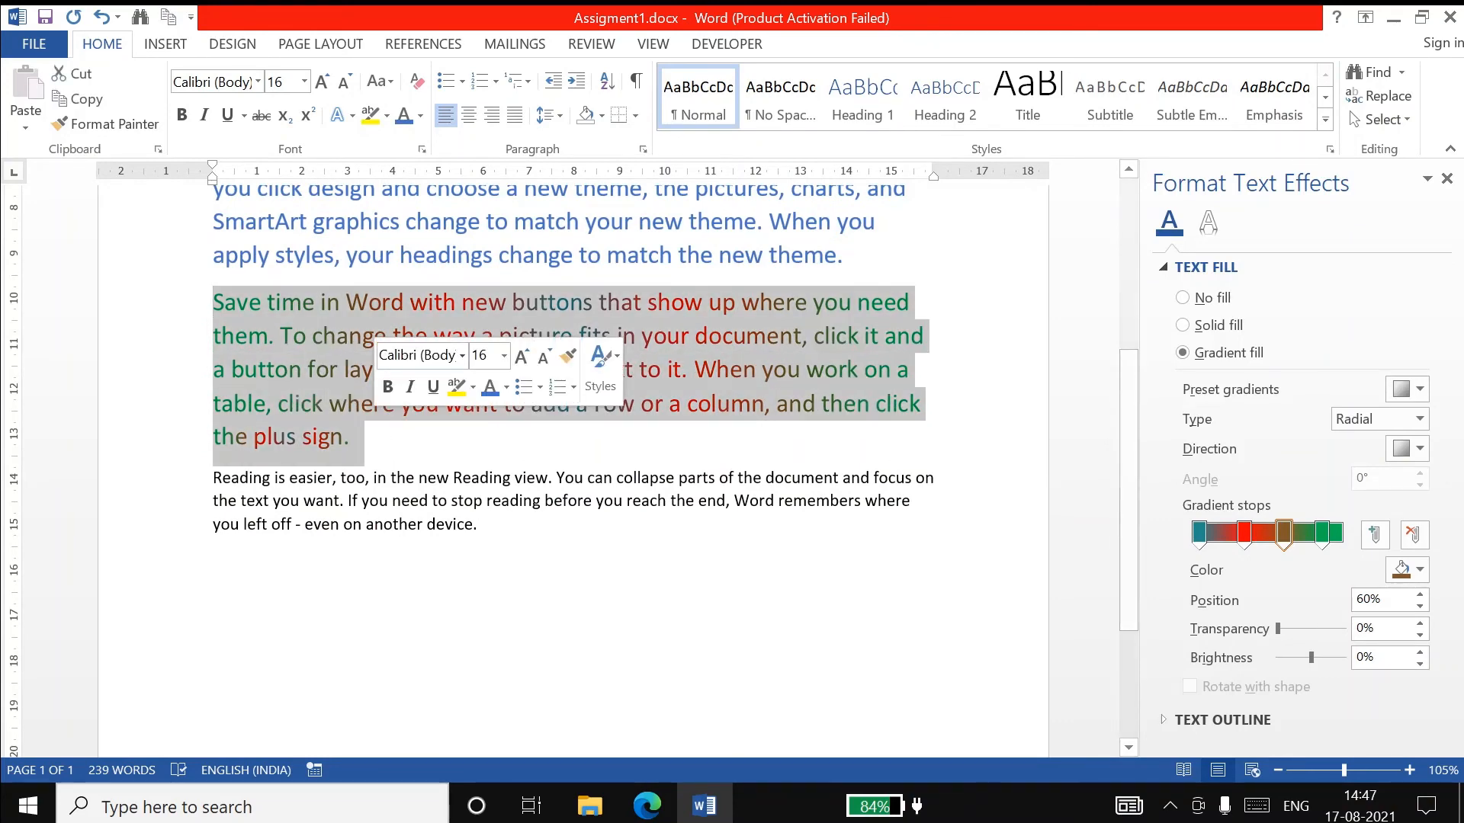
{"action": "left_click", "coordinate": [750, 331]}
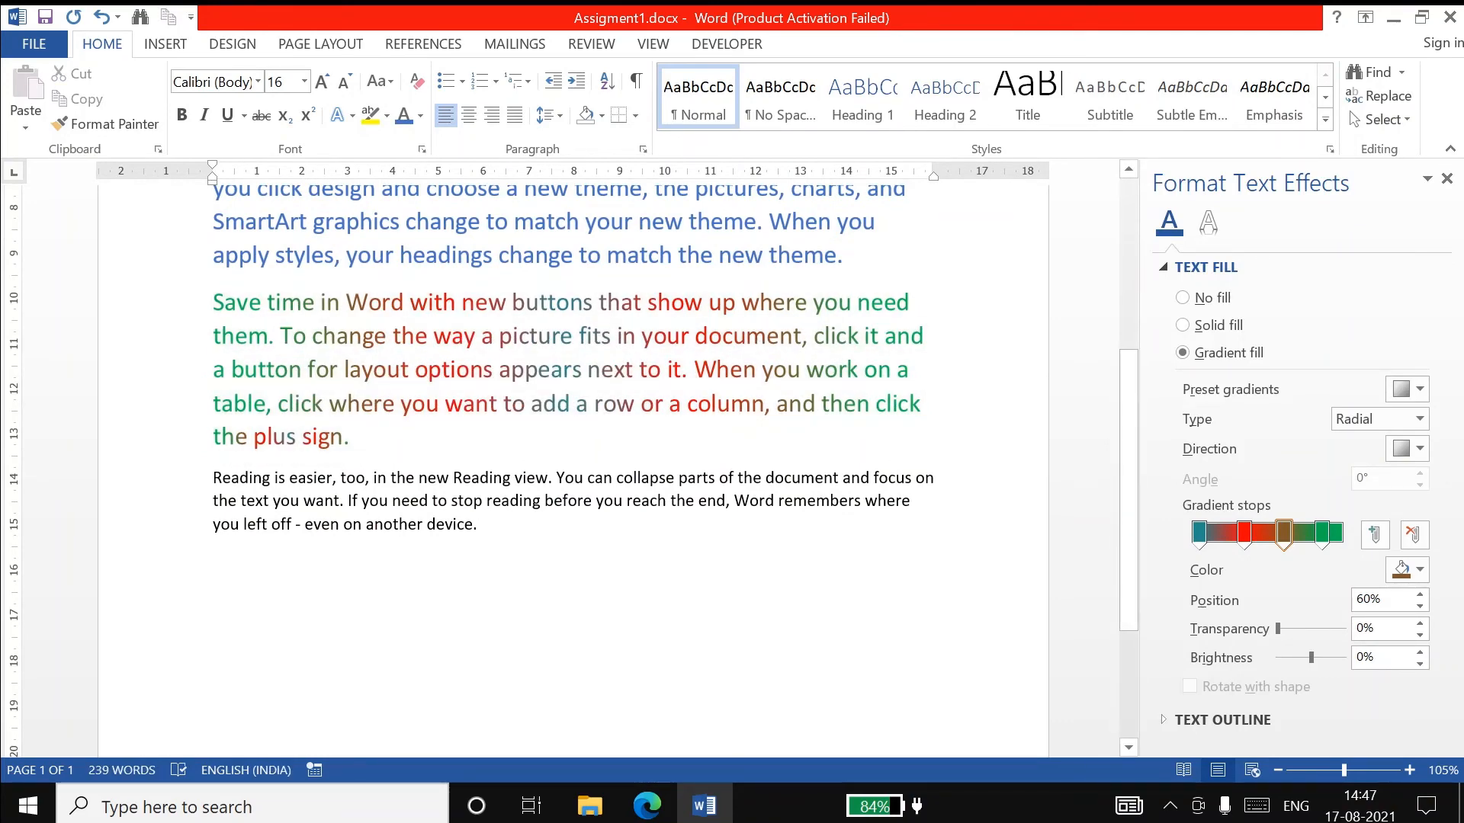
{"action": "left_click", "coordinate": [420, 118]}
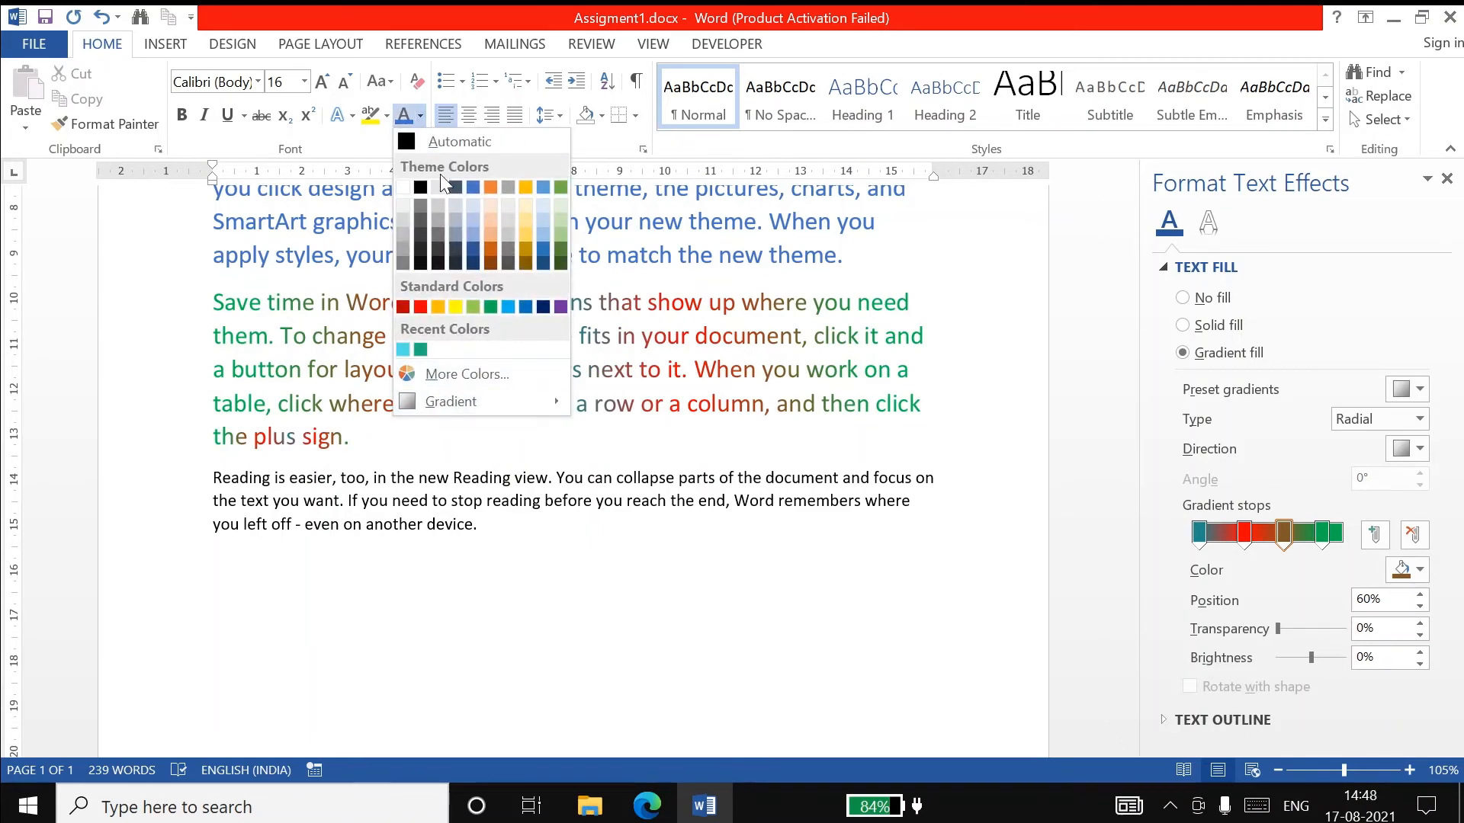
{"action": "left_click", "coordinate": [295, 319]}
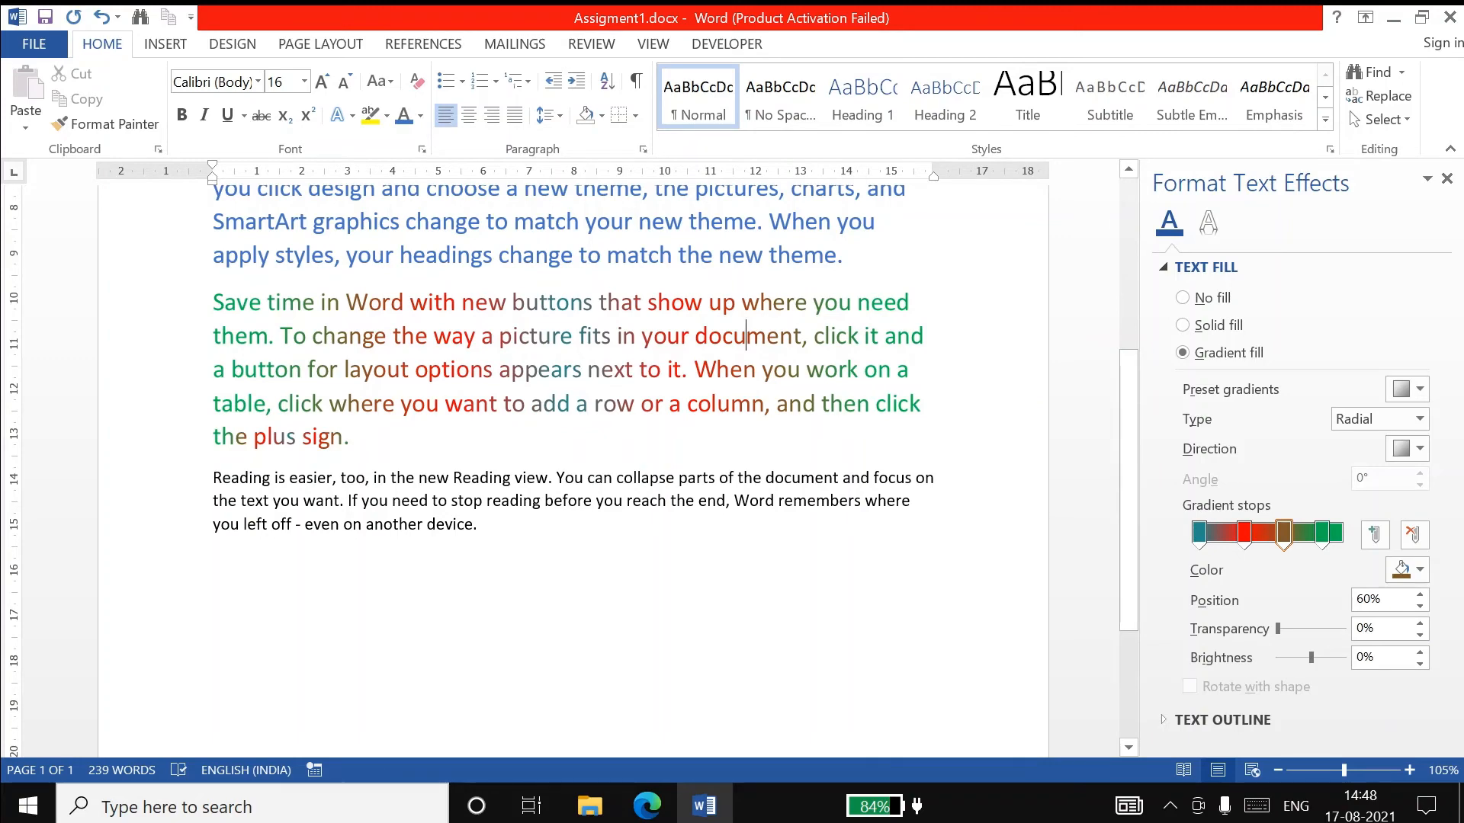
Highlight the whole first paragraph, "Video provides", in yellow
{"action": "scroll", "coordinate": [572, 457], "scroll_direction": "up", "scroll_amount": 8}
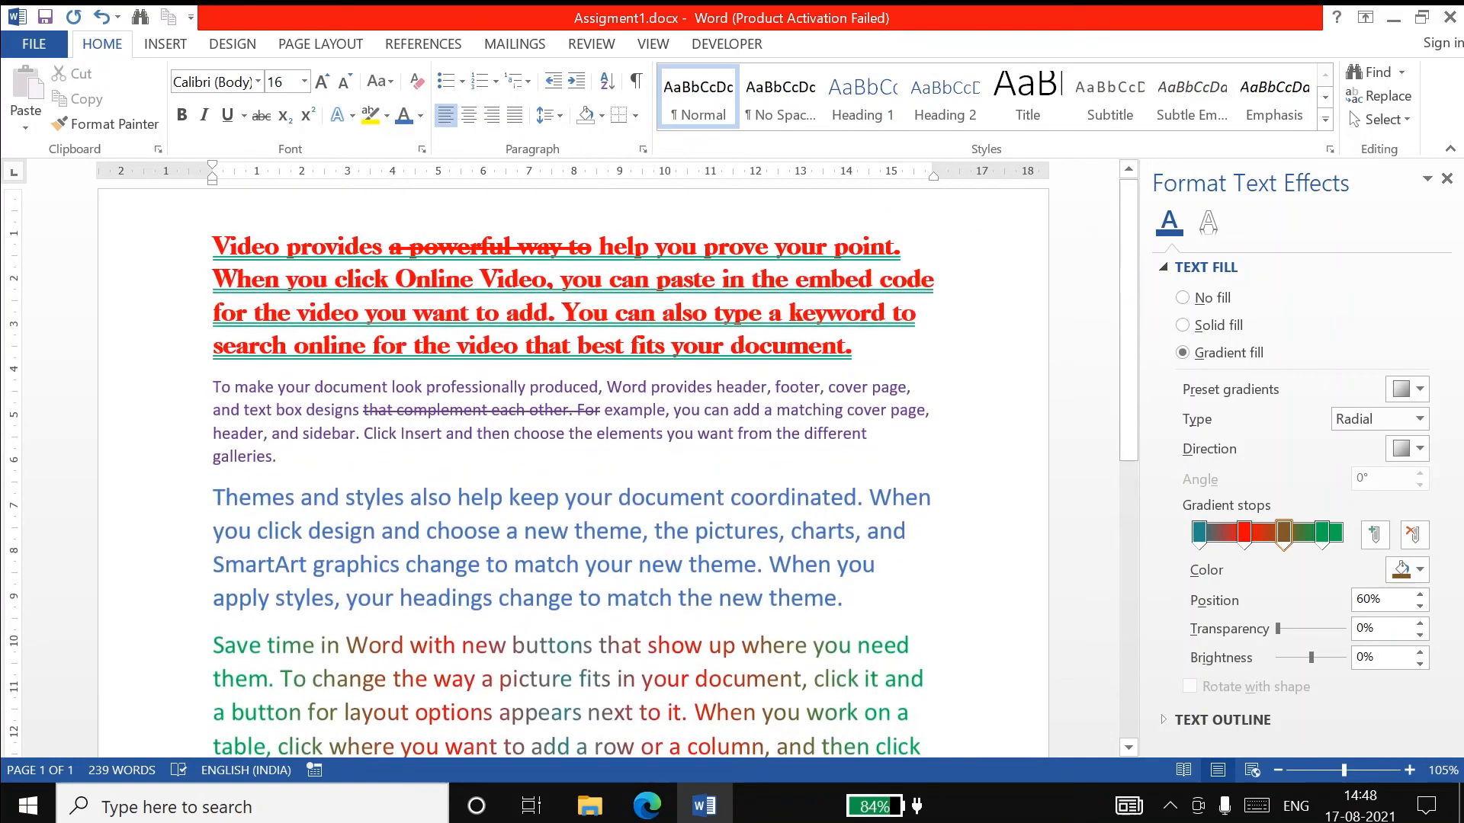
{"action": "left_click_drag", "start_coordinate": [164, 242], "coordinate": [169, 343]}
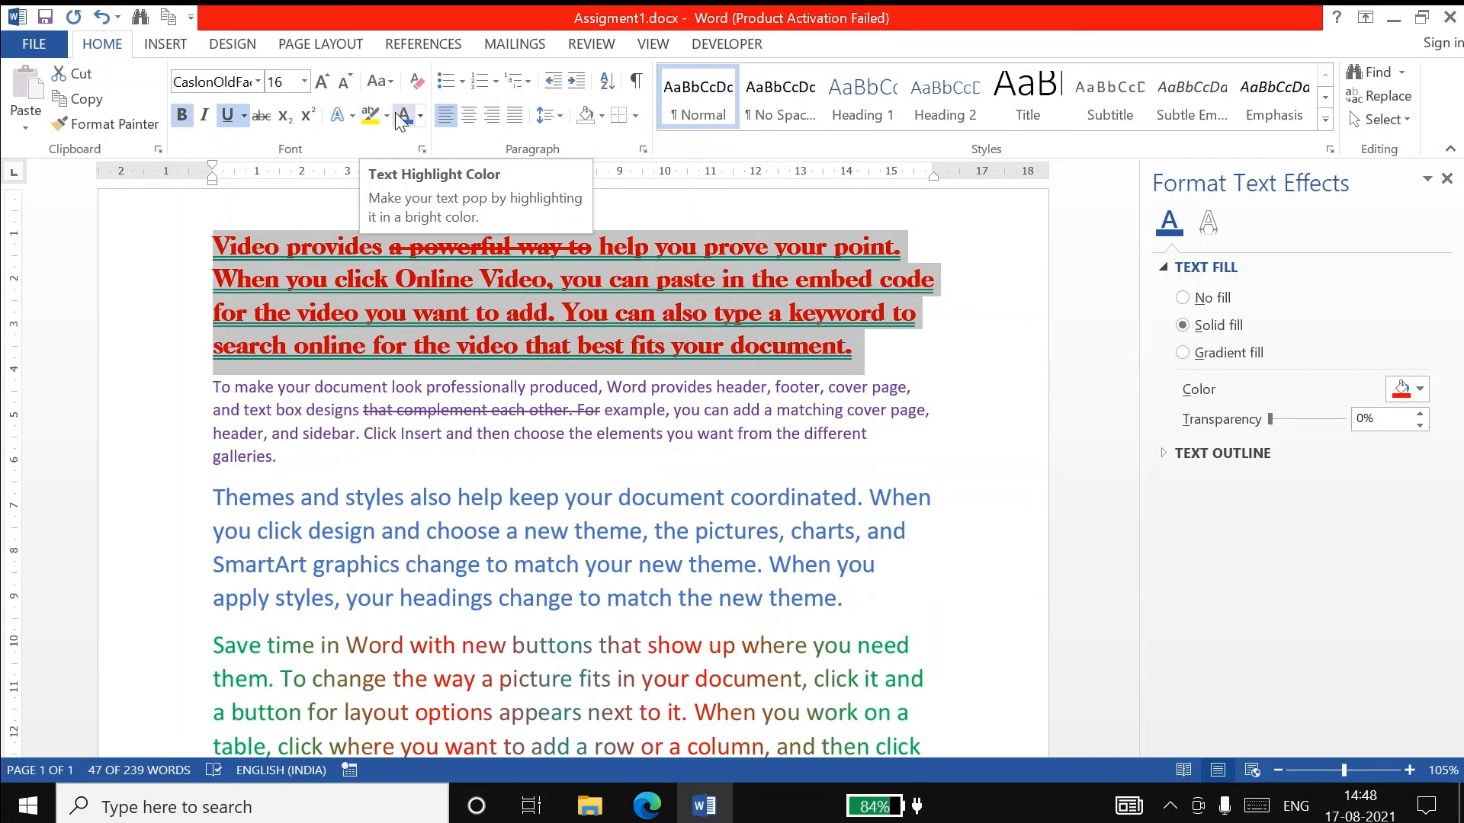
{"action": "left_click", "coordinate": [386, 116]}
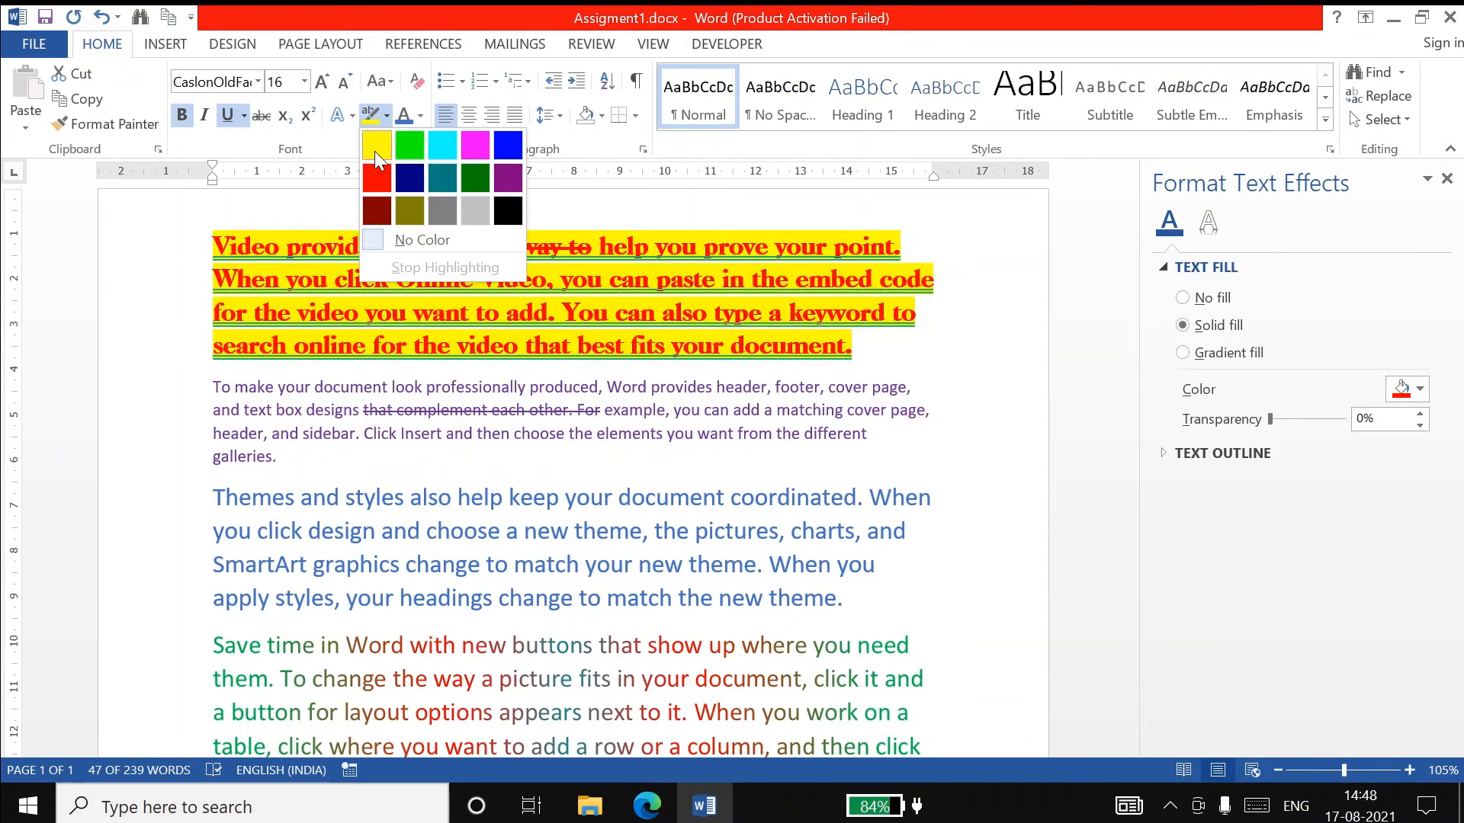
{"action": "left_click", "coordinate": [376, 145]}
{"action": "key", "text": "Right"}
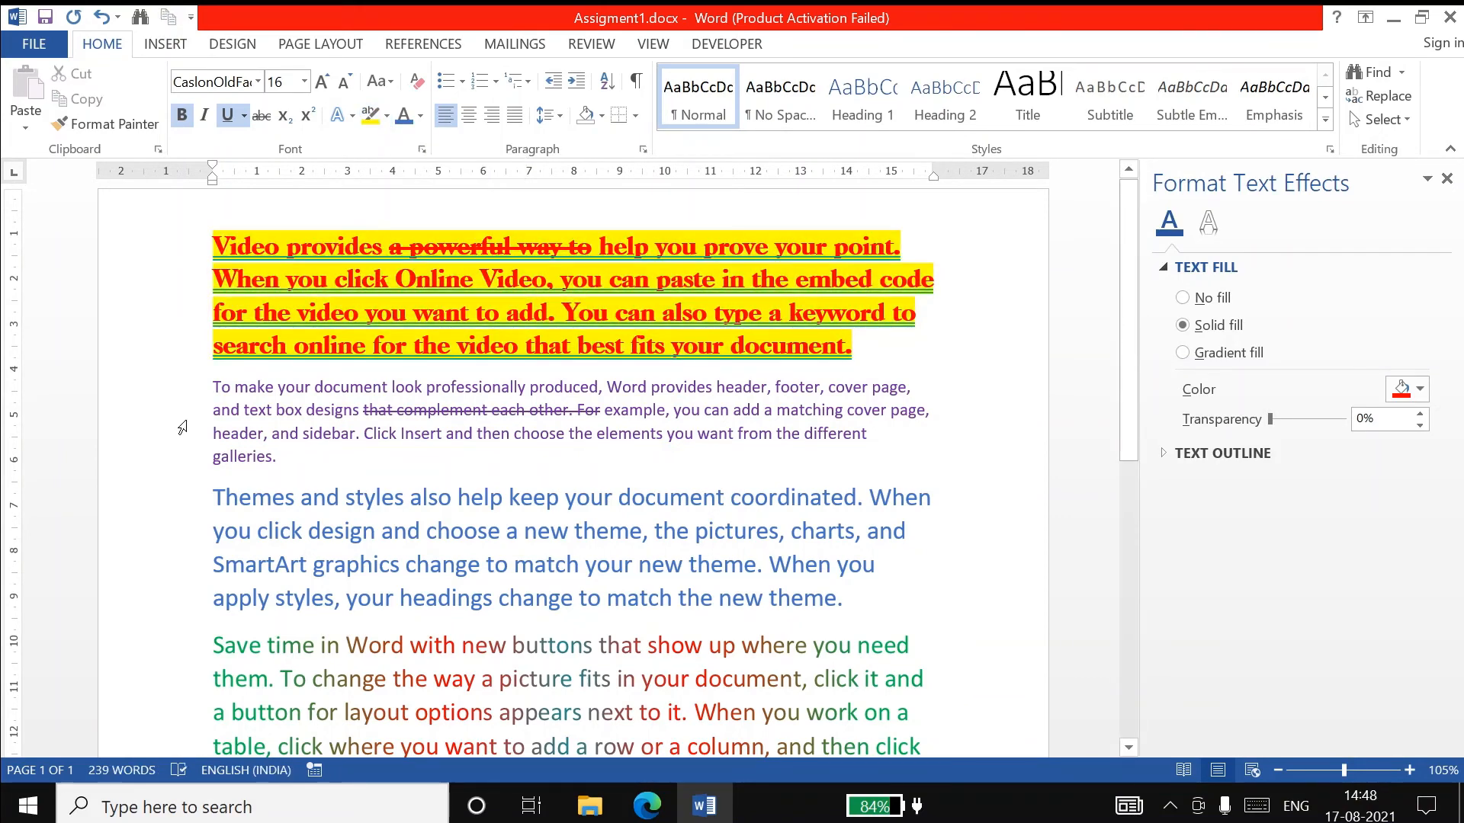
Highlight the whole "To make your document look professionally produced" paragraph in turquoise
{"action": "left_click_drag", "start_coordinate": [174, 396], "coordinate": [171, 457]}
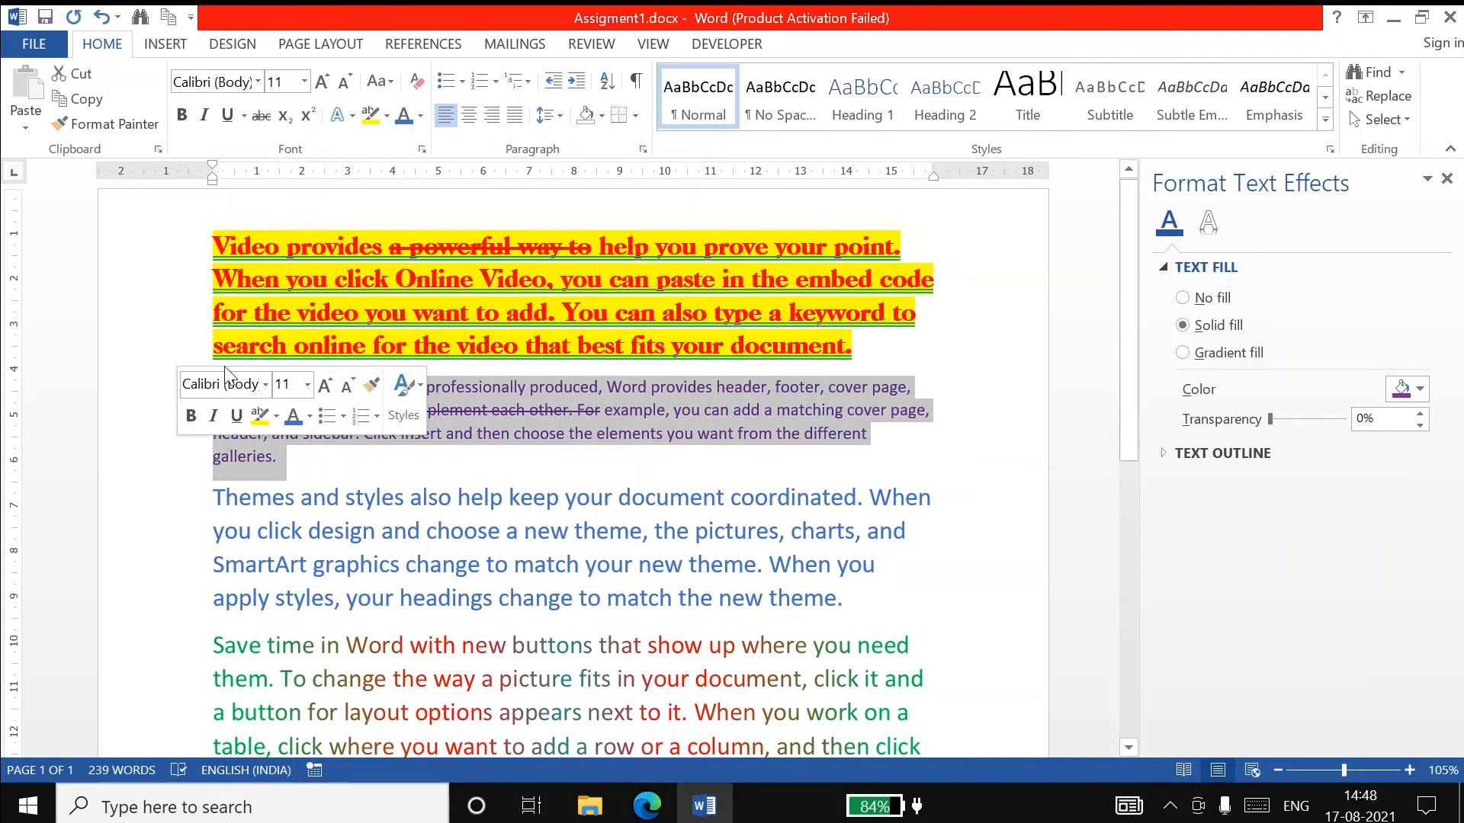
{"action": "left_click", "coordinate": [387, 117]}
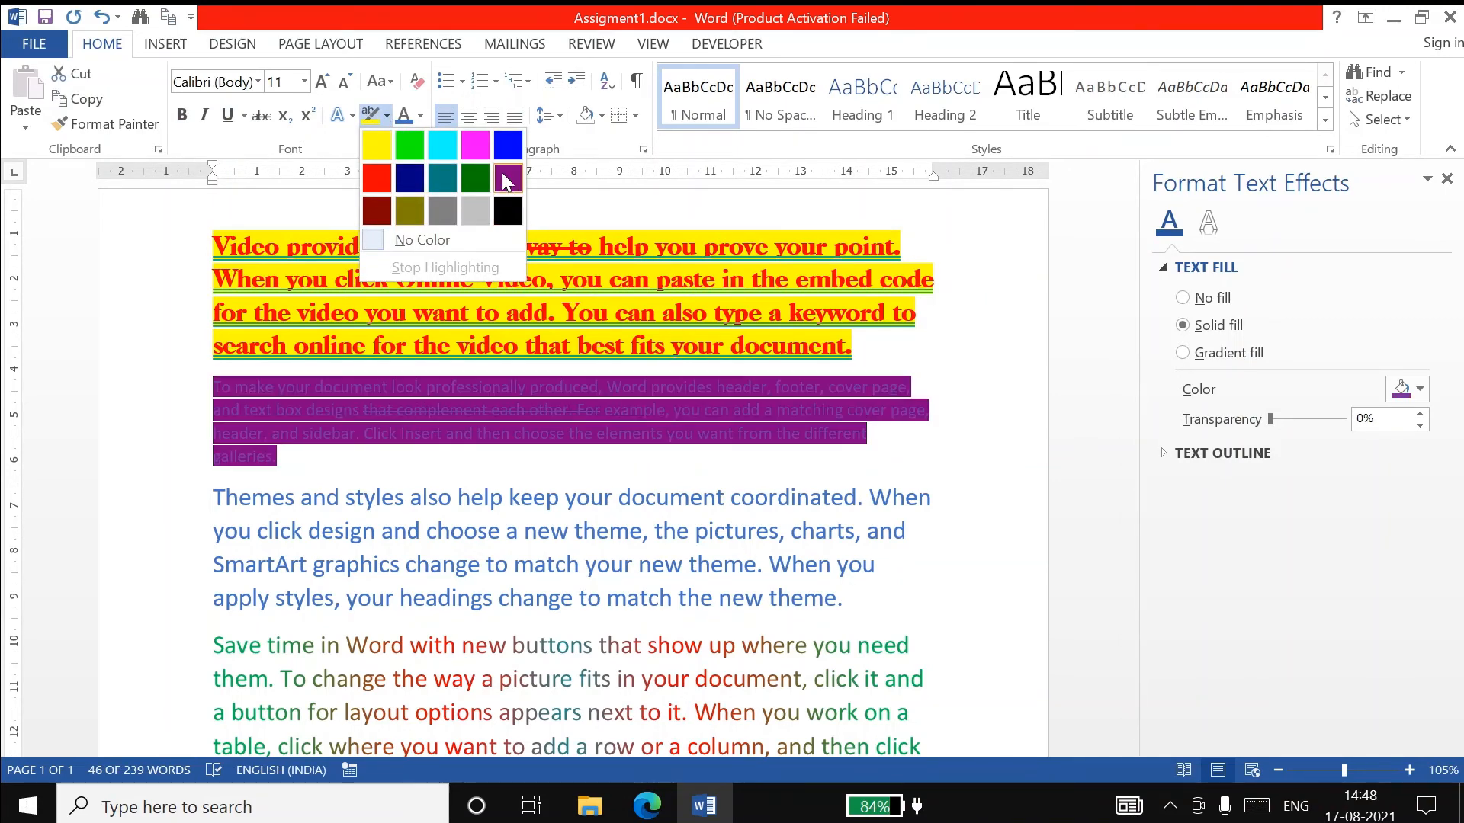
{"action": "left_click", "coordinate": [442, 144]}
{"action": "left_click", "coordinate": [278, 456]}
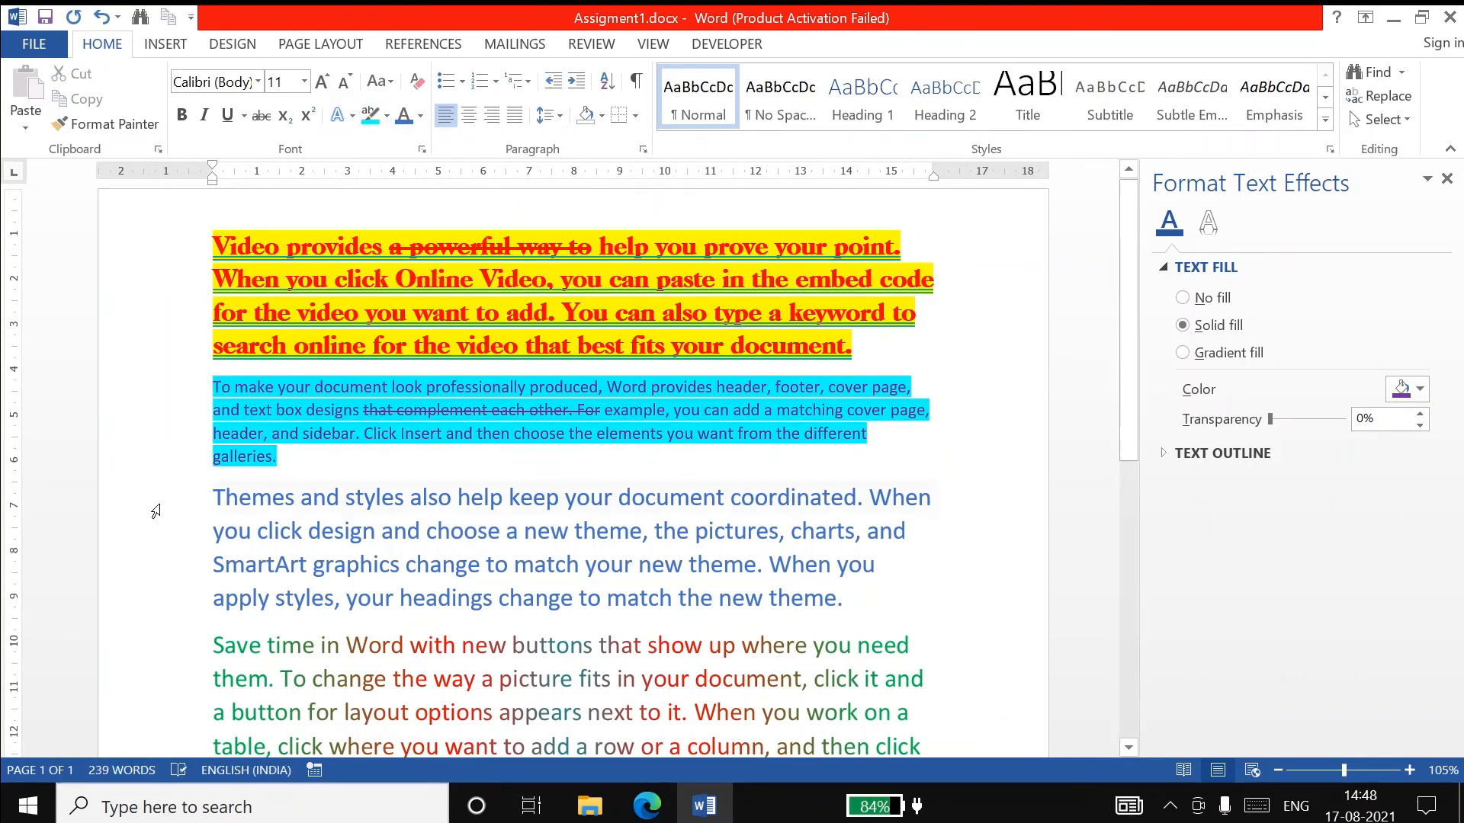
Highlight the whole "Save time in Word with new buttons" paragraph in turquoise
{"action": "left_click_drag", "start_coordinate": [156, 511], "coordinate": [153, 588]}
{"action": "scroll", "coordinate": [153, 588], "scroll_direction": "down", "scroll_amount": 3}
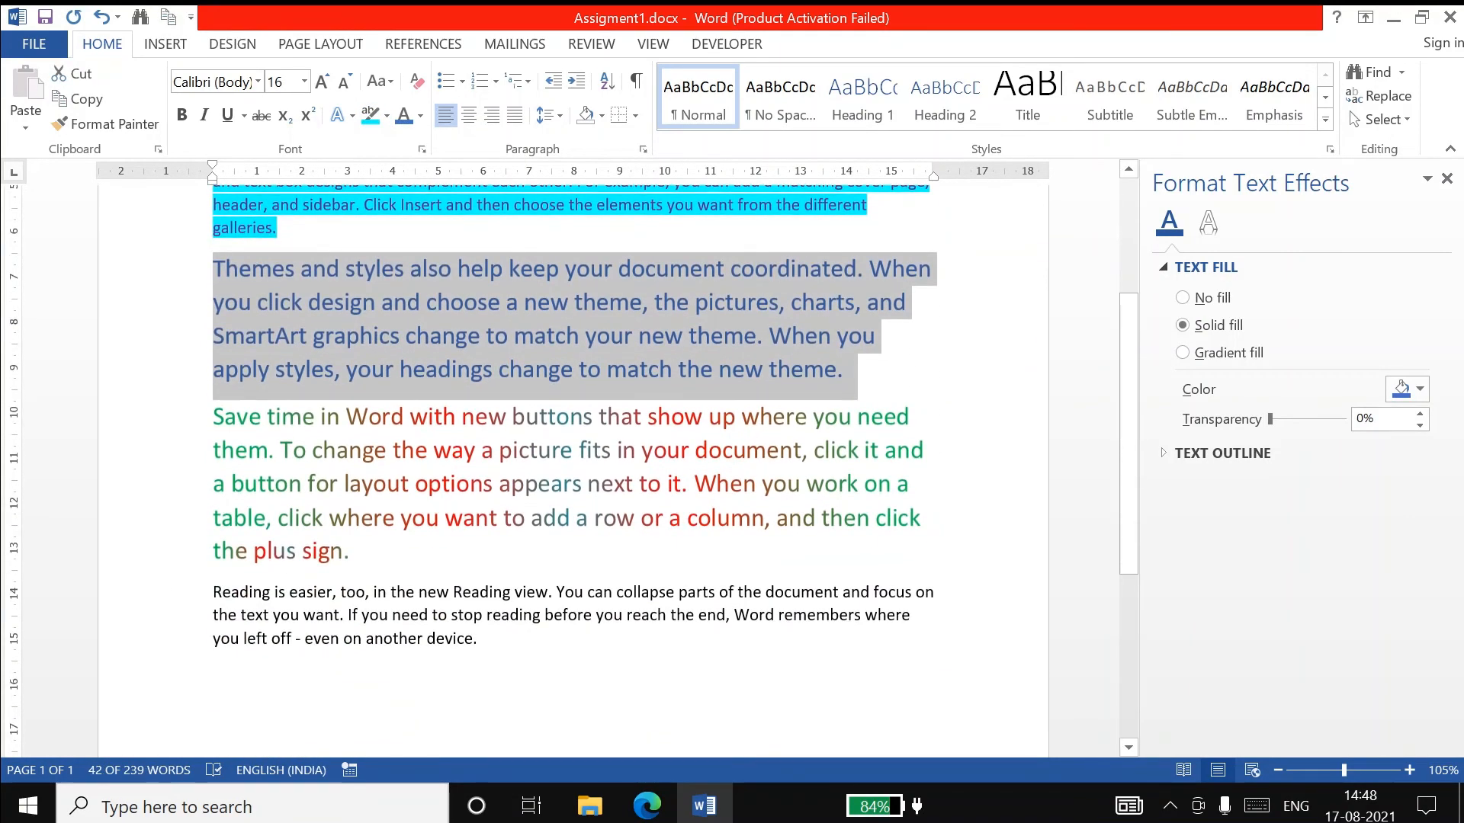
{"action": "left_click_drag", "start_coordinate": [186, 420], "coordinate": [176, 547]}
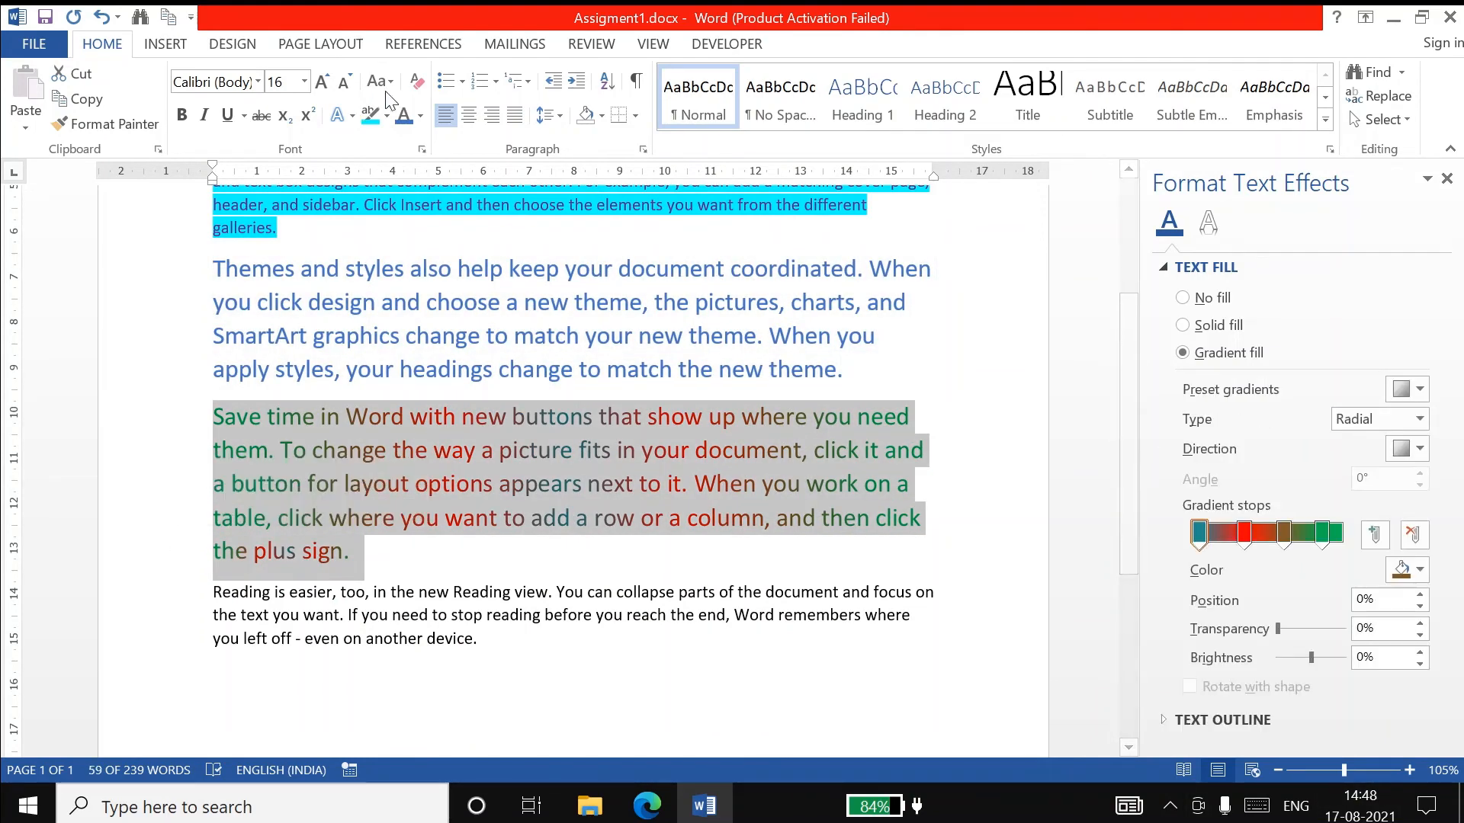
{"action": "left_click", "coordinate": [386, 115]}
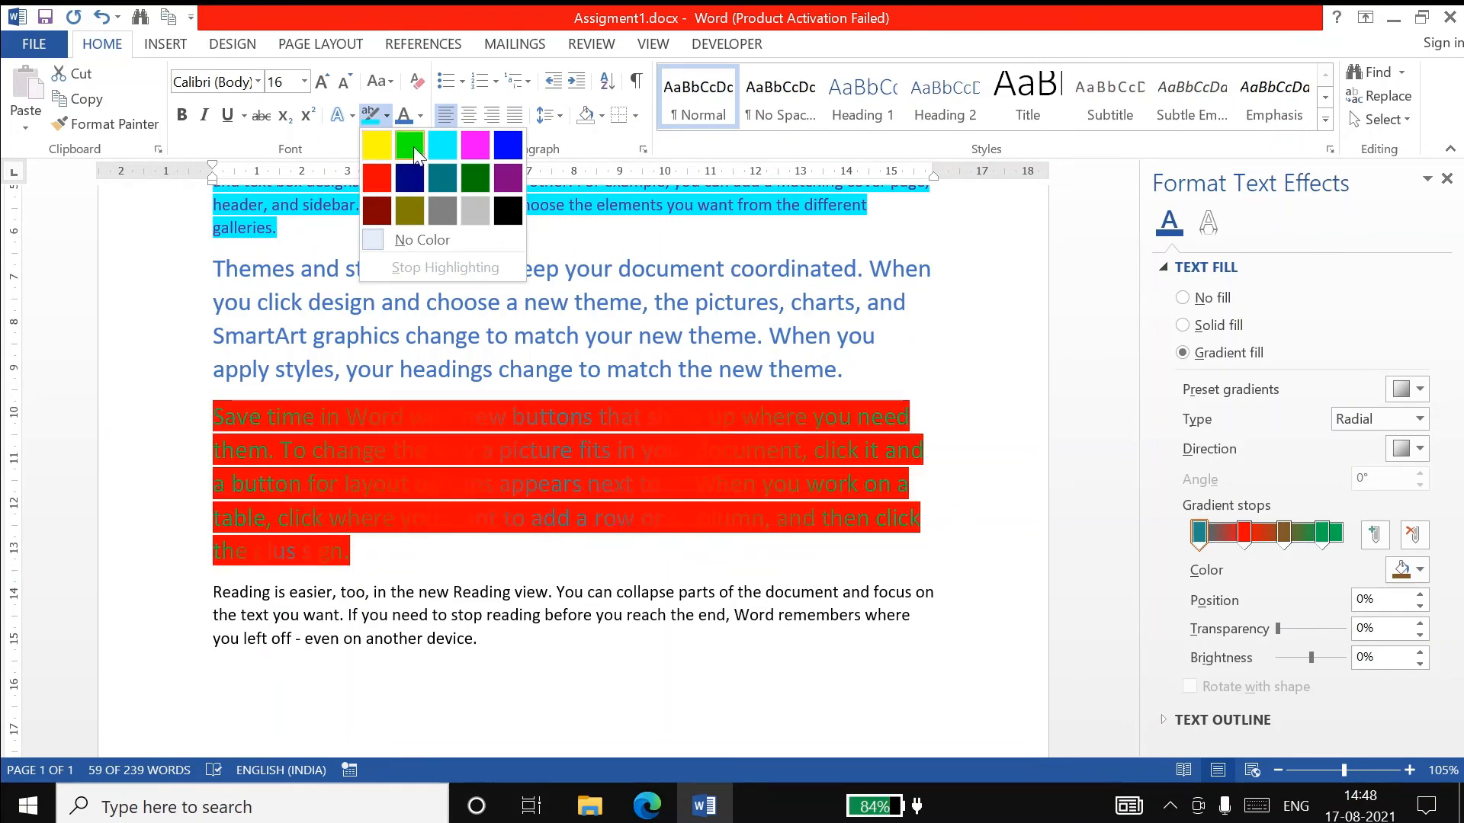
{"action": "left_click", "coordinate": [454, 144]}
{"action": "key", "text": "Right"}
{"action": "scroll", "coordinate": [572, 458], "scroll_direction": "up", "scroll_amount": 5}
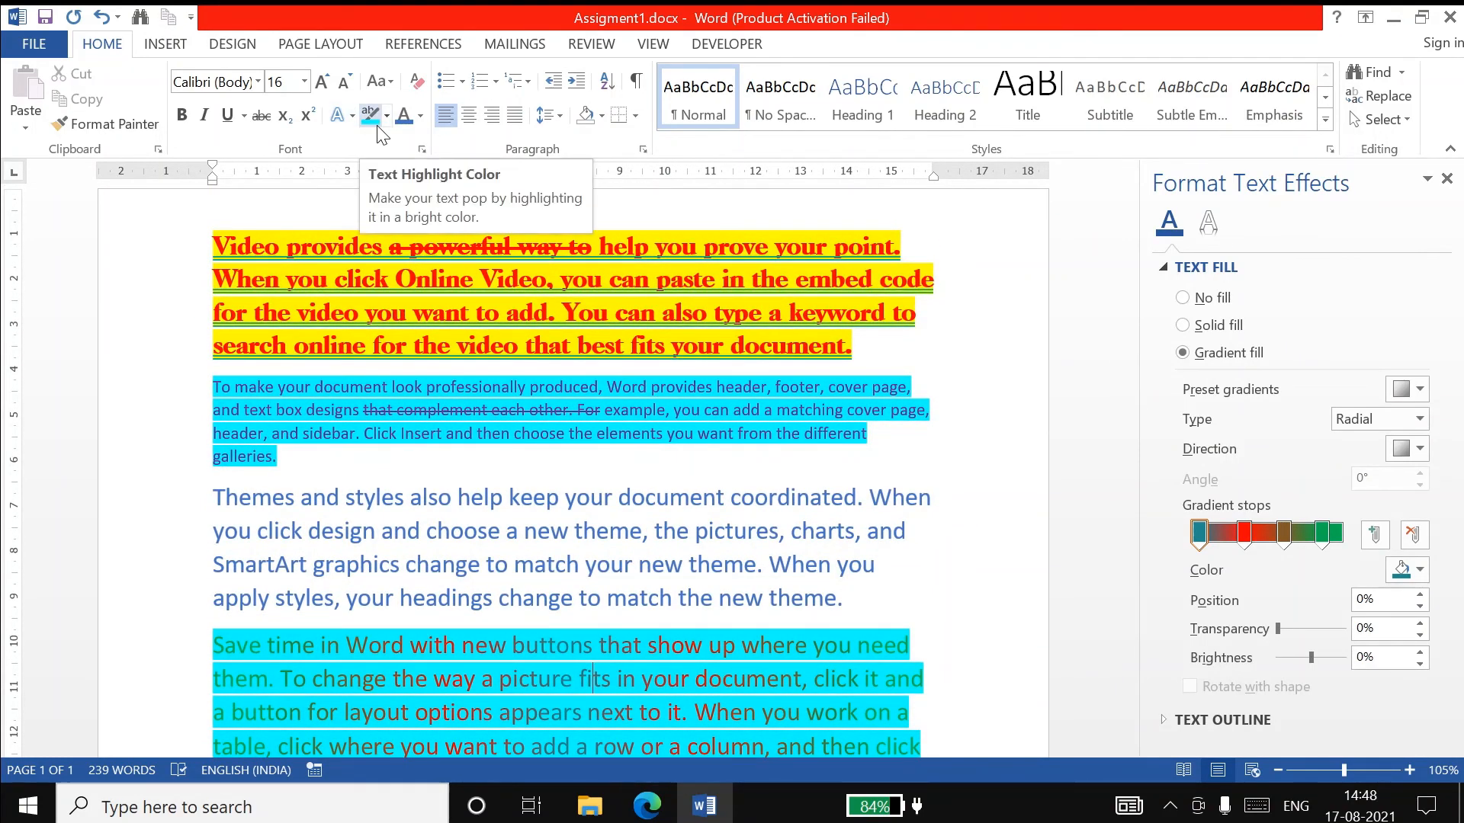
{"action": "left_click", "coordinate": [609, 531]}
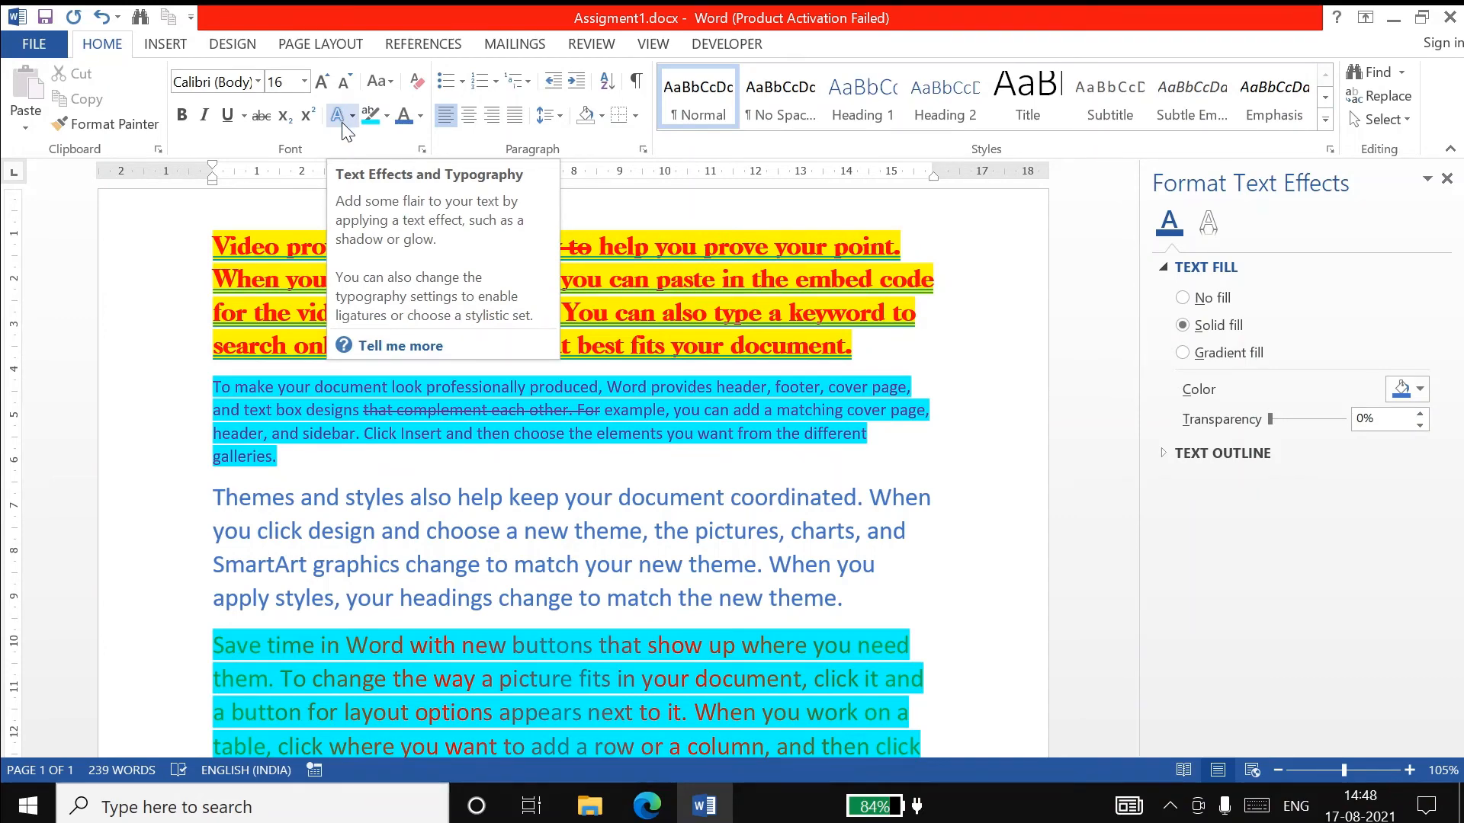
{"action": "left_click", "coordinate": [279, 457]}
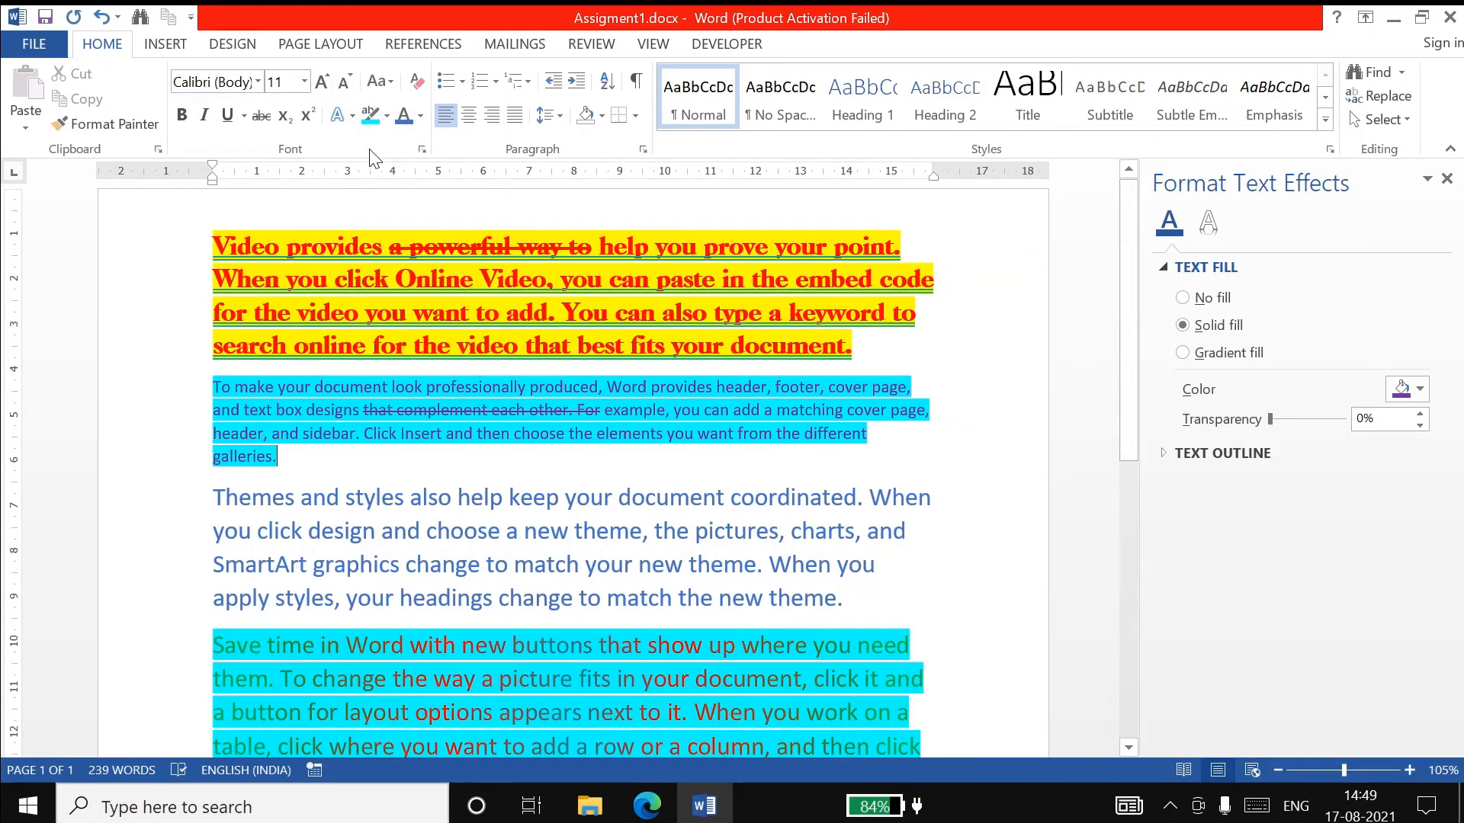
Apply the white-fill, orange-outline text effect with hard shadow to the "Themes and styles" paragraph
{"action": "scroll", "coordinate": [571, 458], "scroll_direction": "down", "scroll_amount": 3}
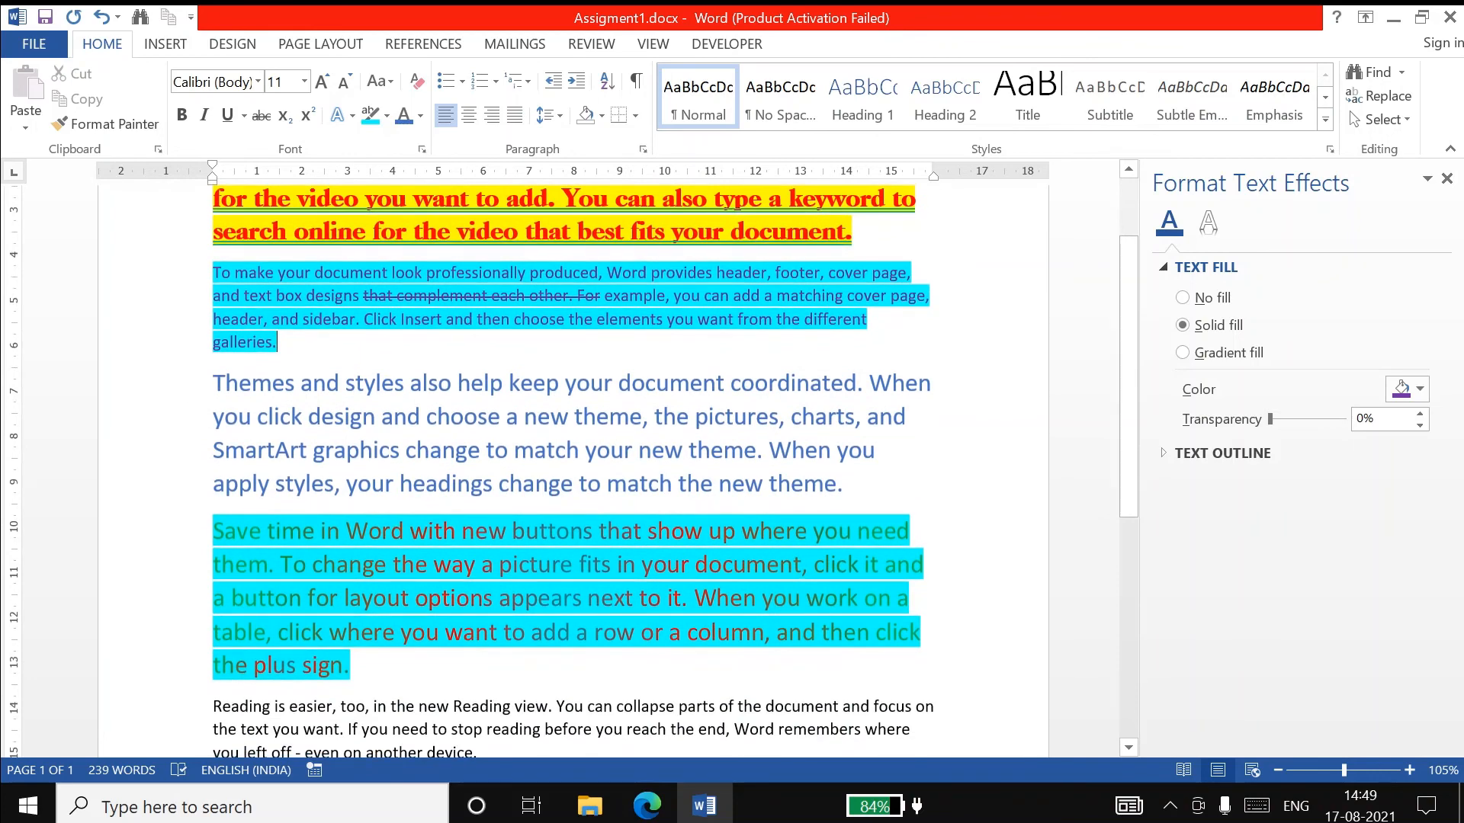
{"action": "left_click_drag", "start_coordinate": [160, 389], "coordinate": [155, 480]}
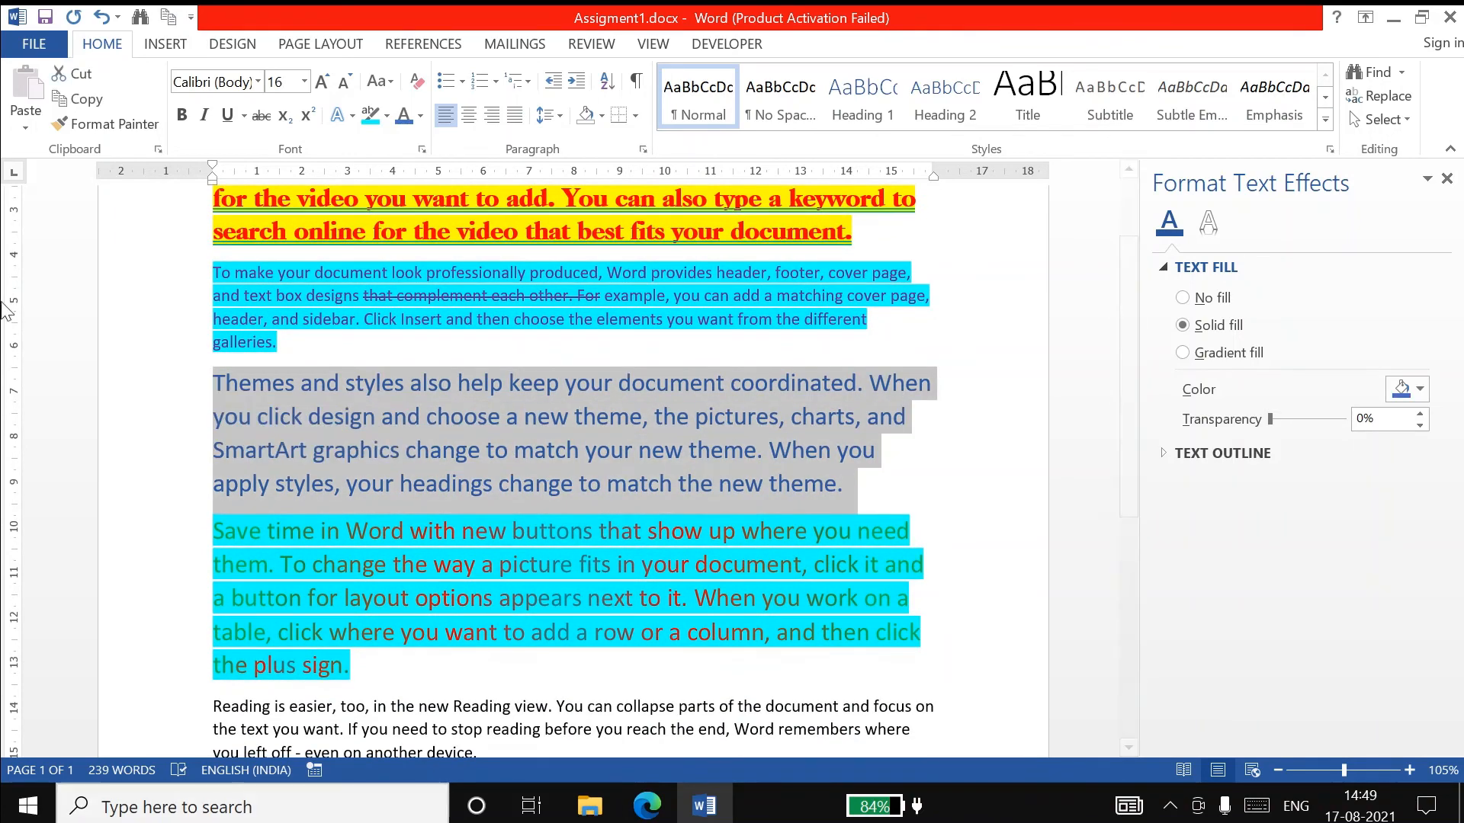
{"action": "left_click", "coordinate": [354, 113]}
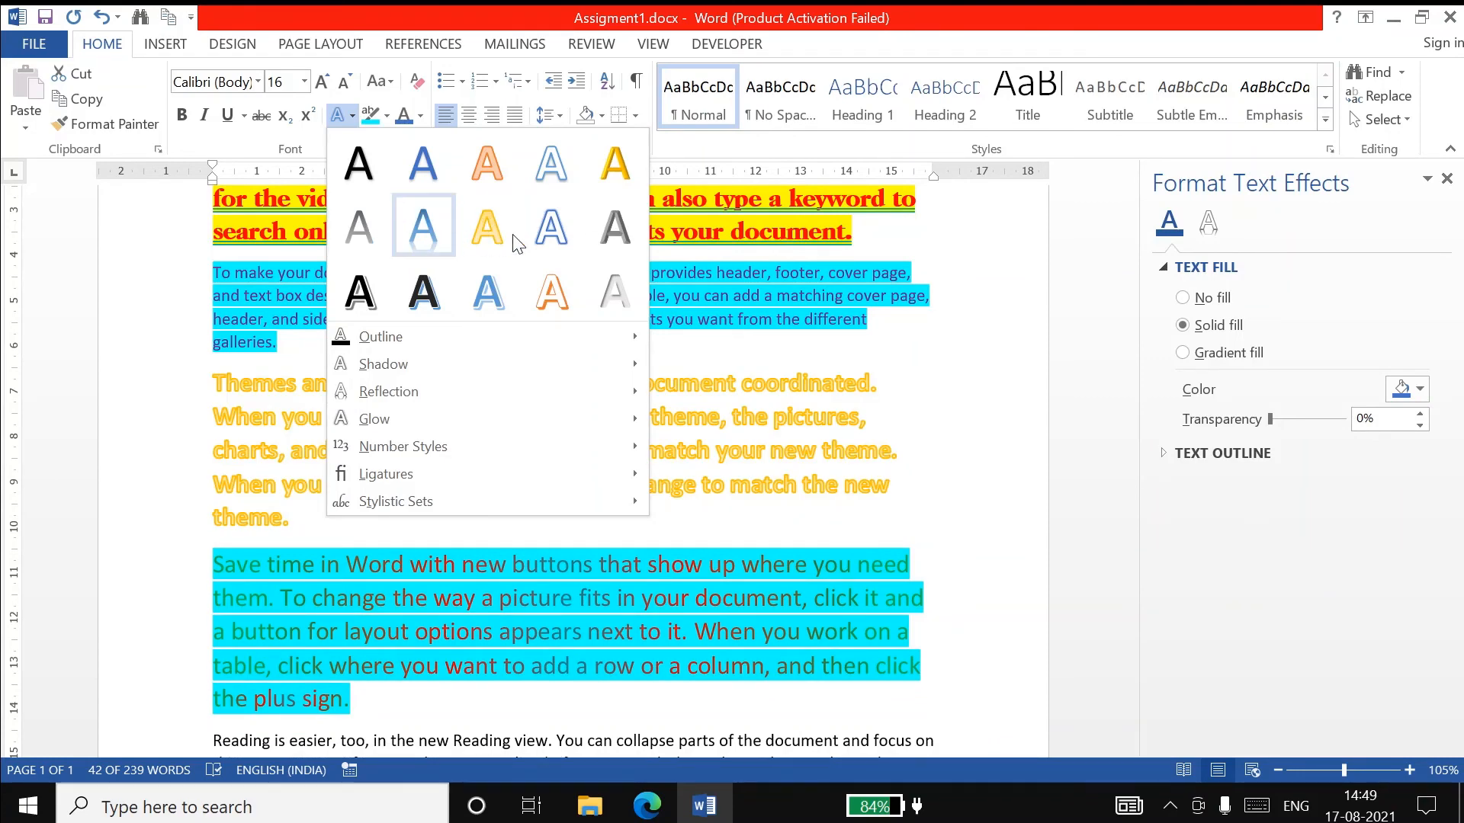
{"action": "left_click", "coordinate": [536, 289]}
{"action": "scroll", "coordinate": [512, 424], "scroll_direction": "down", "scroll_amount": 1}
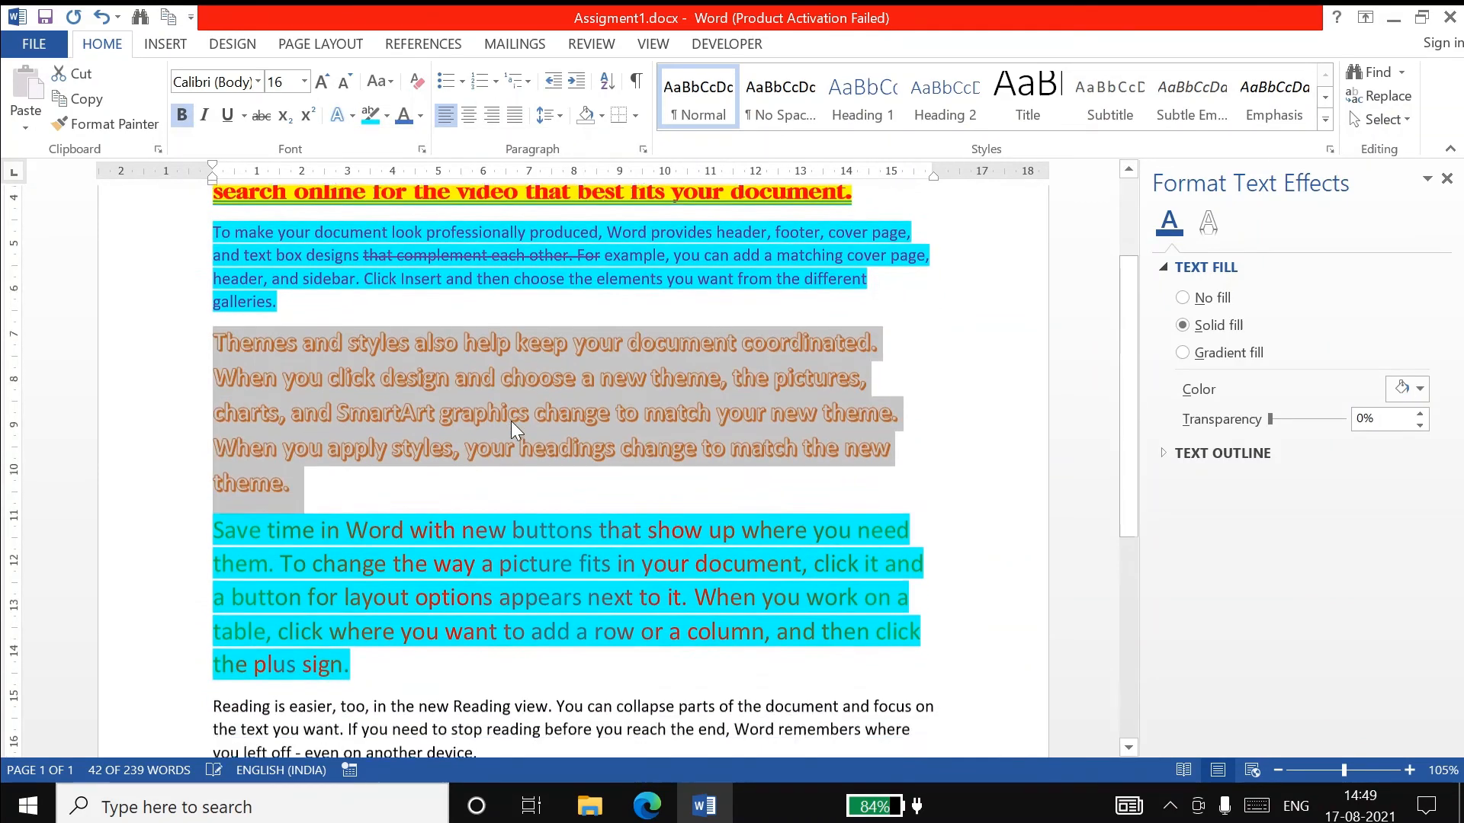
Apply the blue gradient text effect with reflection to the "Reading is easier" paragraph and enlarge its font to size 16
{"action": "scroll", "coordinate": [511, 421], "scroll_direction": "down", "scroll_amount": 4}
{"action": "left_click_drag", "start_coordinate": [164, 406], "coordinate": [164, 463]}
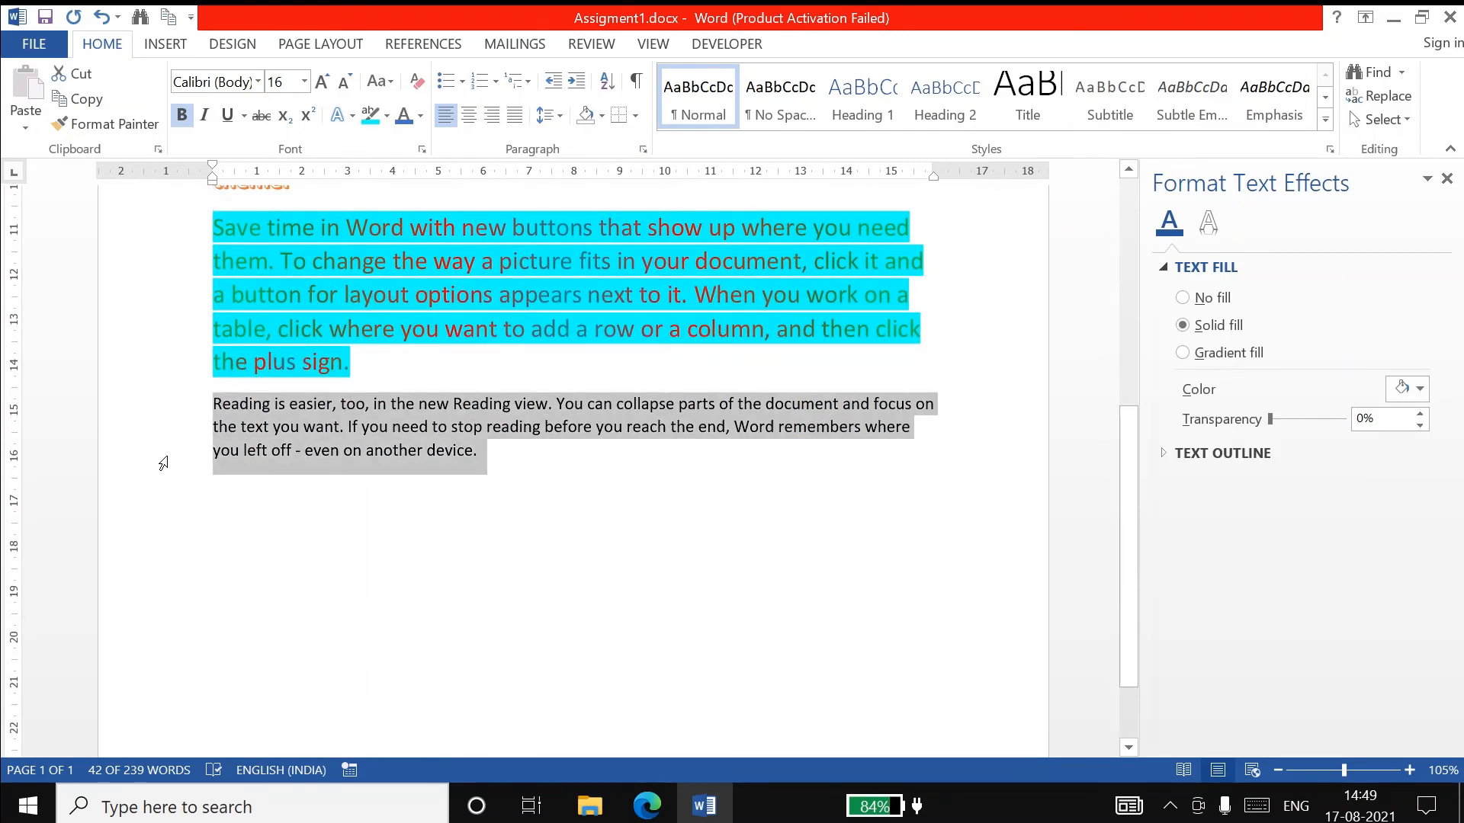
{"action": "left_click", "coordinate": [349, 112]}
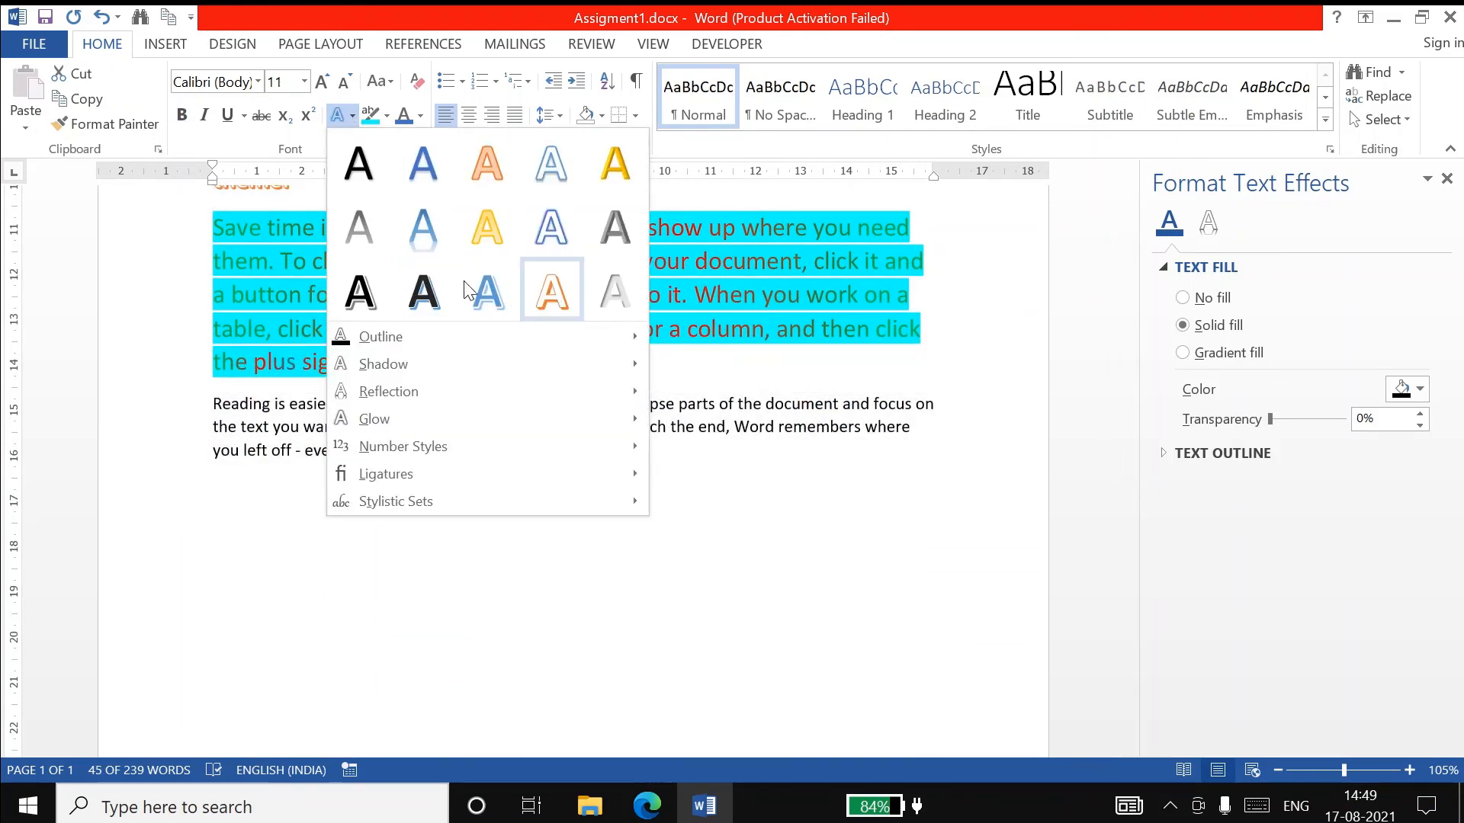
{"action": "left_click", "coordinate": [443, 217]}
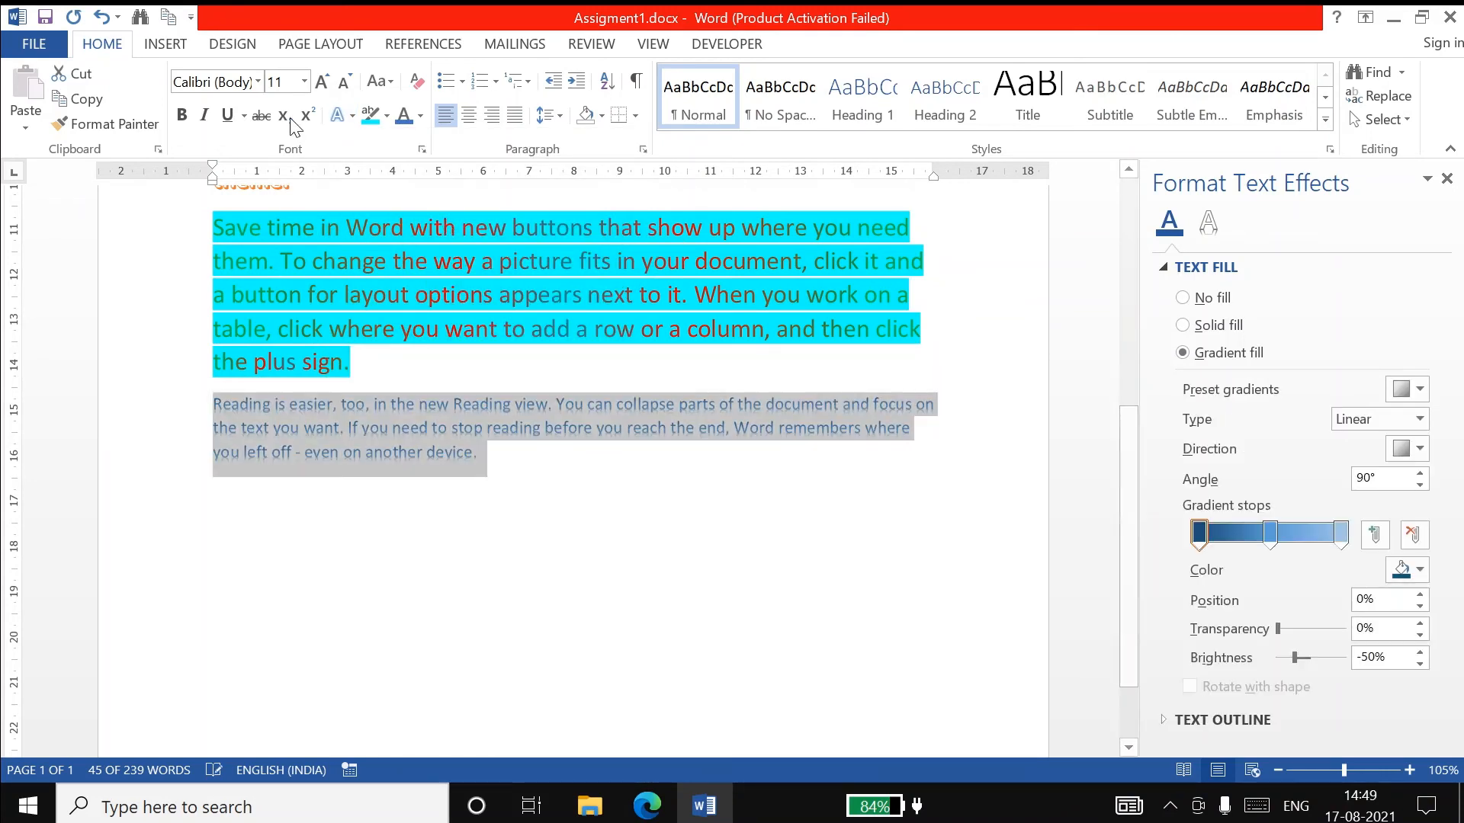
{"action": "left_click", "coordinate": [322, 81]}
{"action": "left_click", "coordinate": [323, 83]}
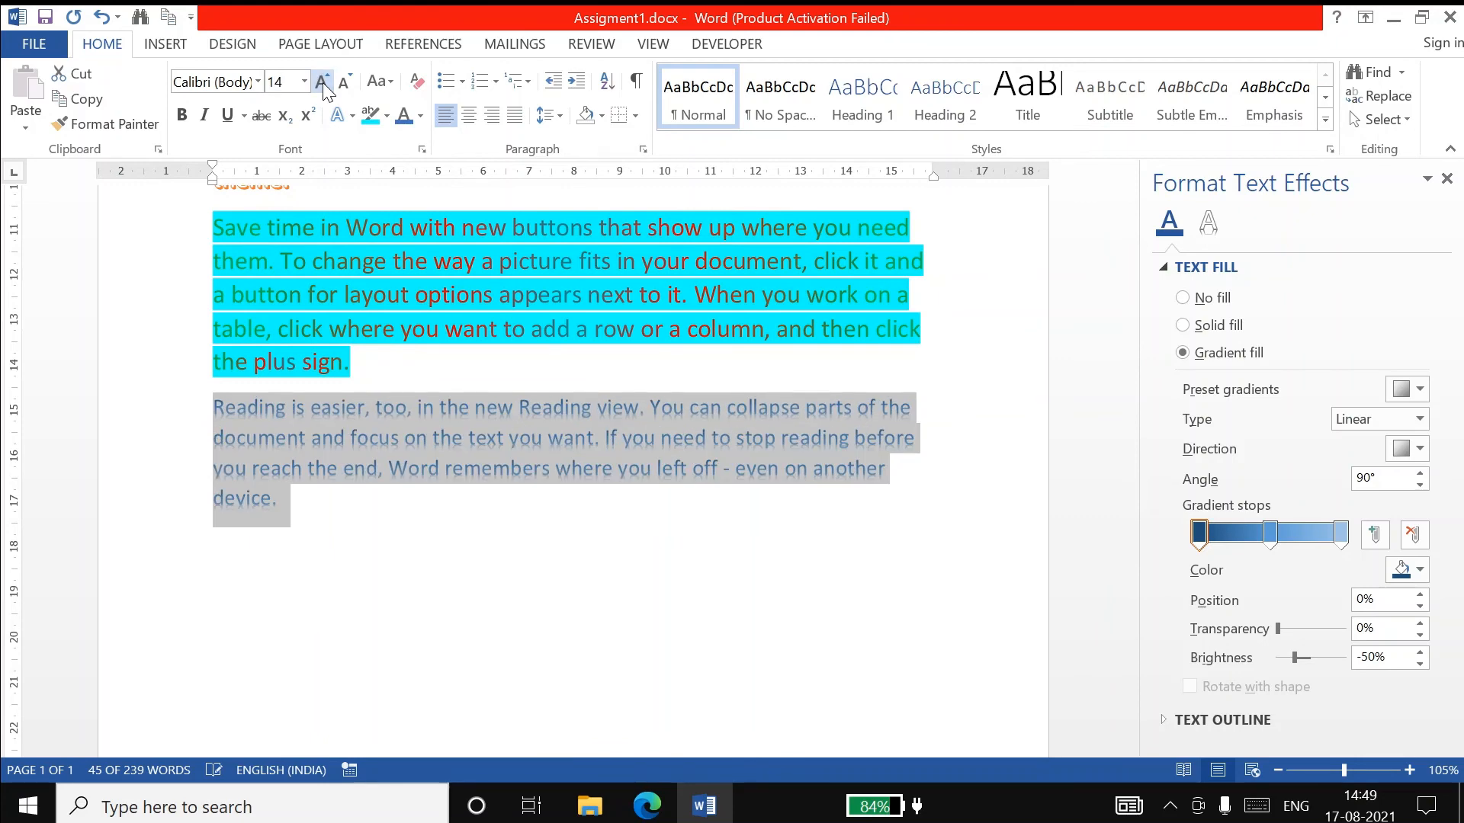
{"action": "left_click", "coordinate": [323, 82]}
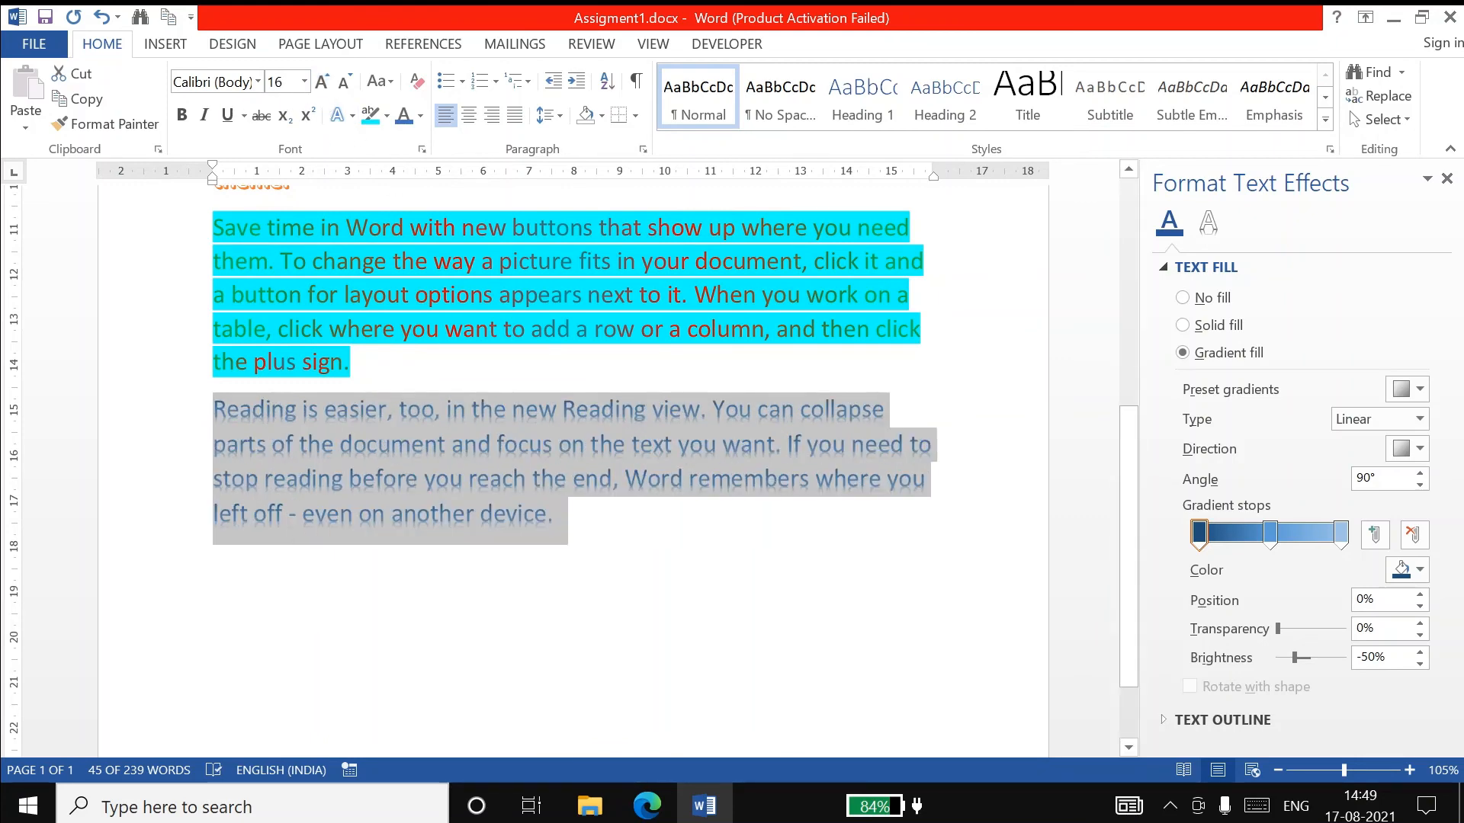
{"action": "left_click", "coordinate": [503, 329]}
Clear all formatting from the "Themes and styles" paragraph
{"action": "scroll", "coordinate": [503, 329], "scroll_direction": "up", "scroll_amount": 4}
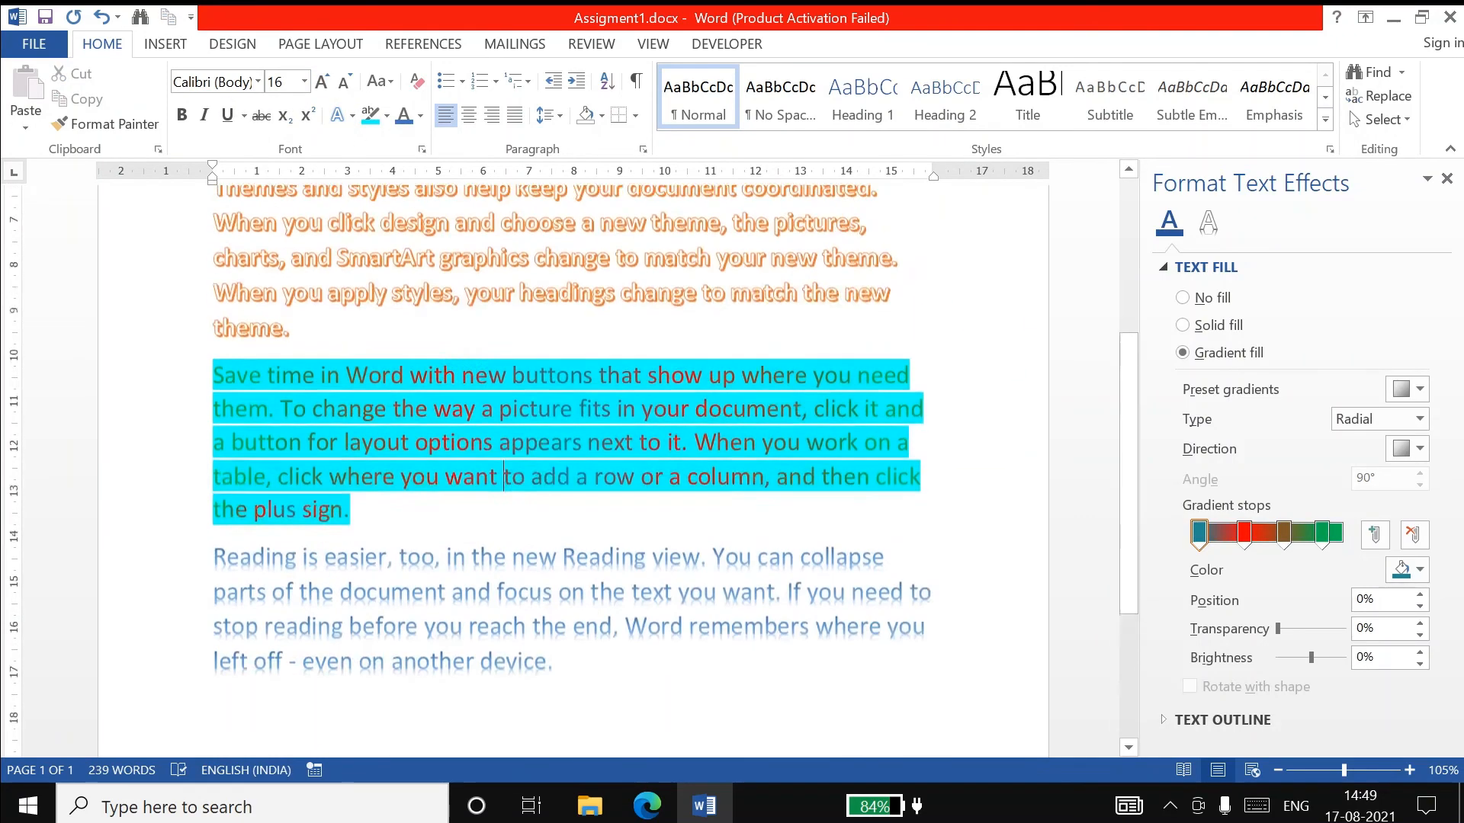
{"action": "scroll", "coordinate": [572, 469], "scroll_direction": "up", "scroll_amount": 2}
{"action": "scroll", "coordinate": [572, 469], "scroll_direction": "down", "scroll_amount": 2}
{"action": "scroll", "coordinate": [572, 468], "scroll_direction": "up", "scroll_amount": 2}
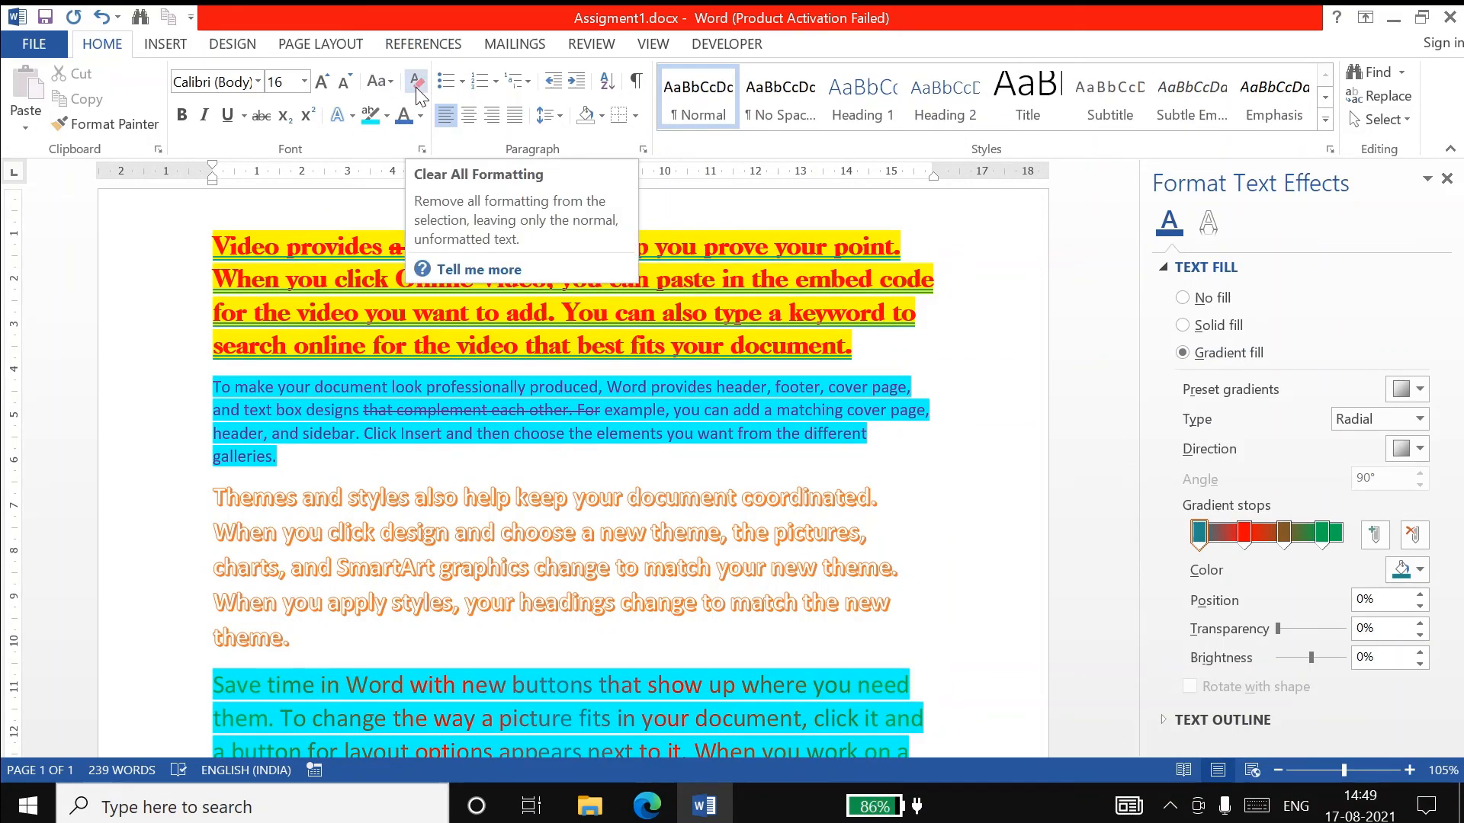
{"action": "left_click", "coordinate": [495, 532]}
{"action": "scroll", "coordinate": [571, 465], "scroll_direction": "down", "scroll_amount": 5}
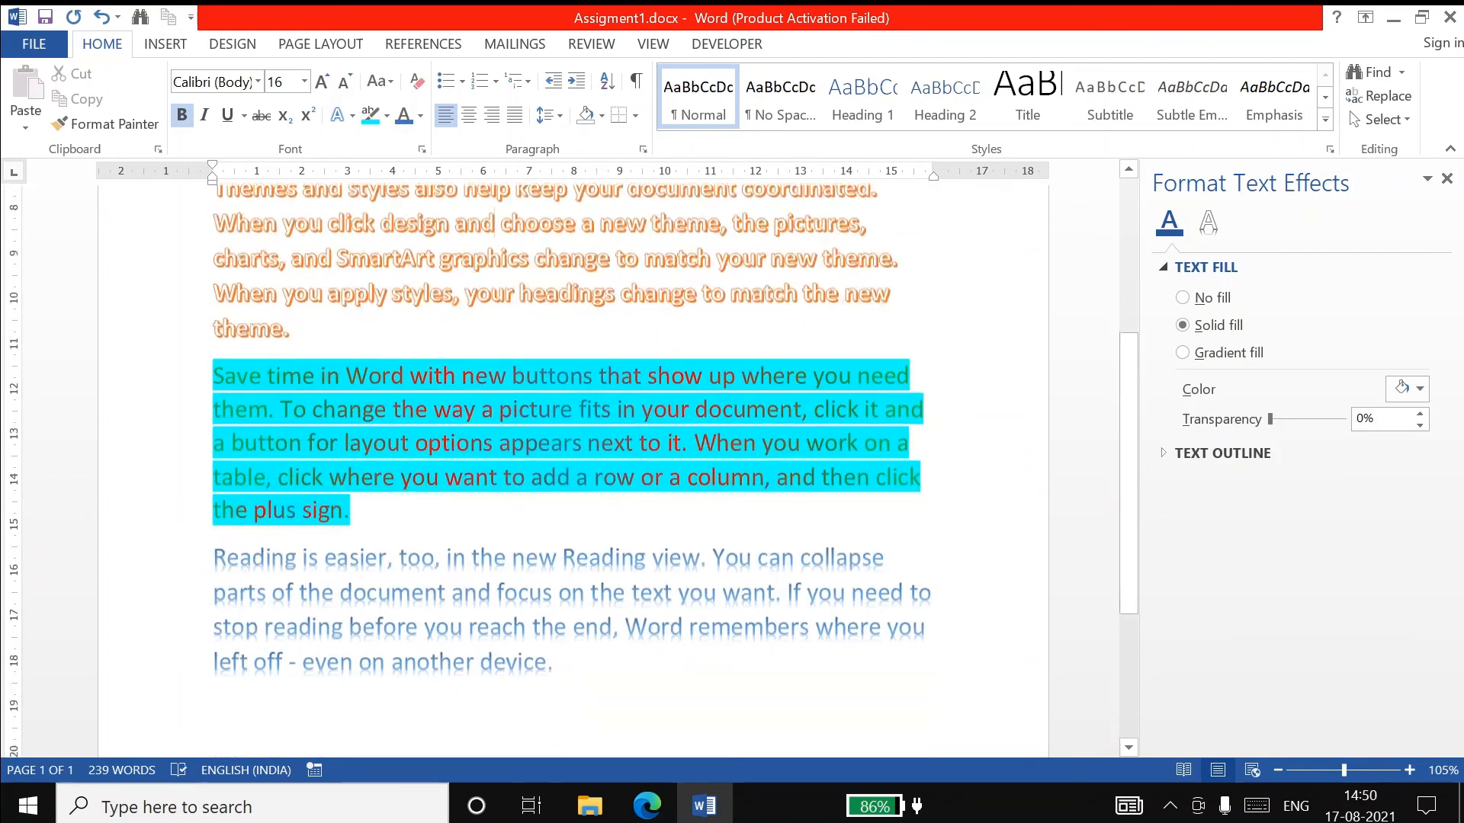
{"action": "scroll", "coordinate": [572, 465], "scroll_direction": "up", "scroll_amount": 2}
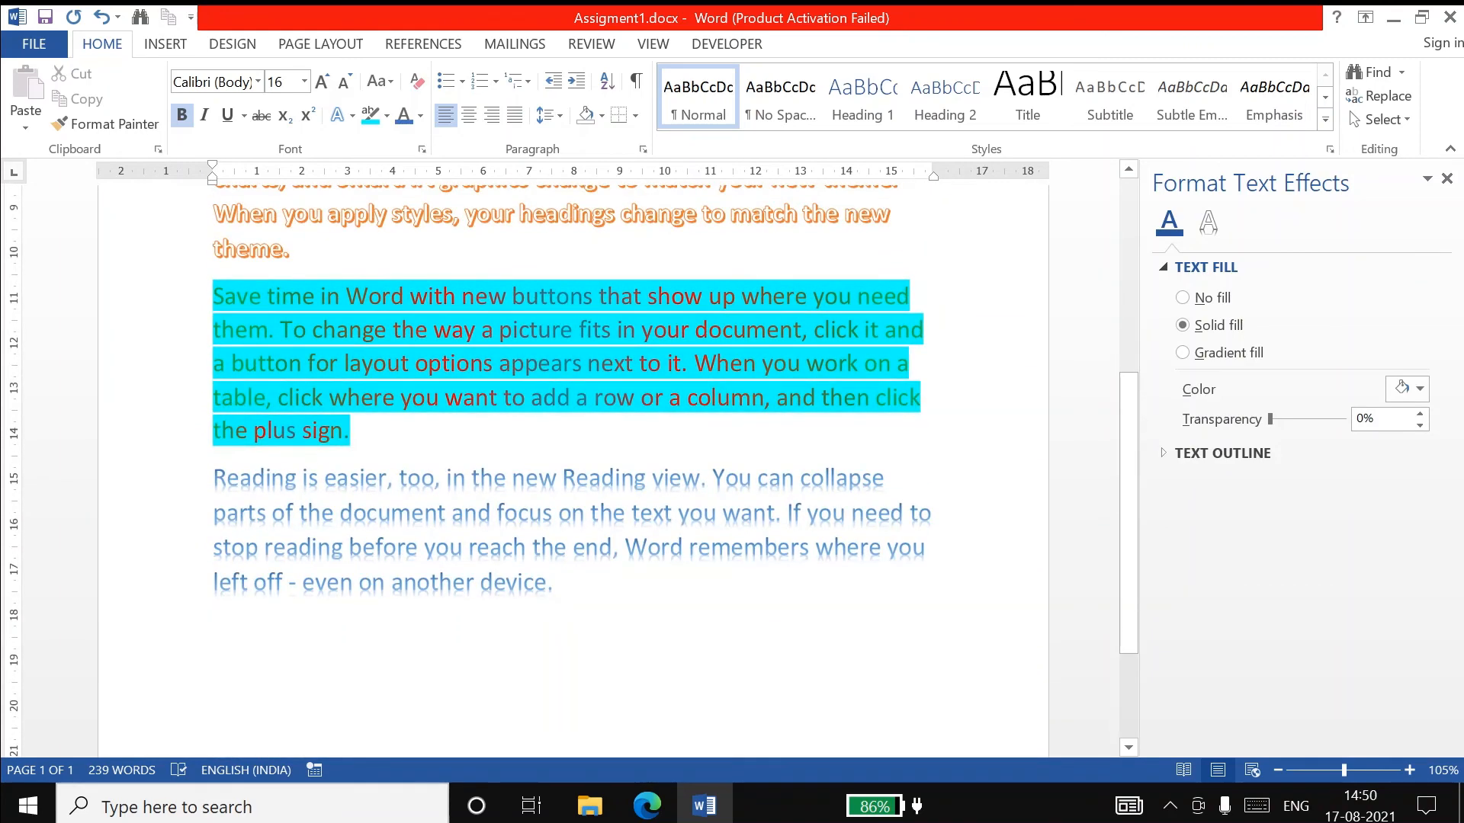
{"action": "left_click_drag", "start_coordinate": [187, 479], "coordinate": [199, 584]}
{"action": "scroll", "coordinate": [191, 458], "scroll_direction": "up", "scroll_amount": 4}
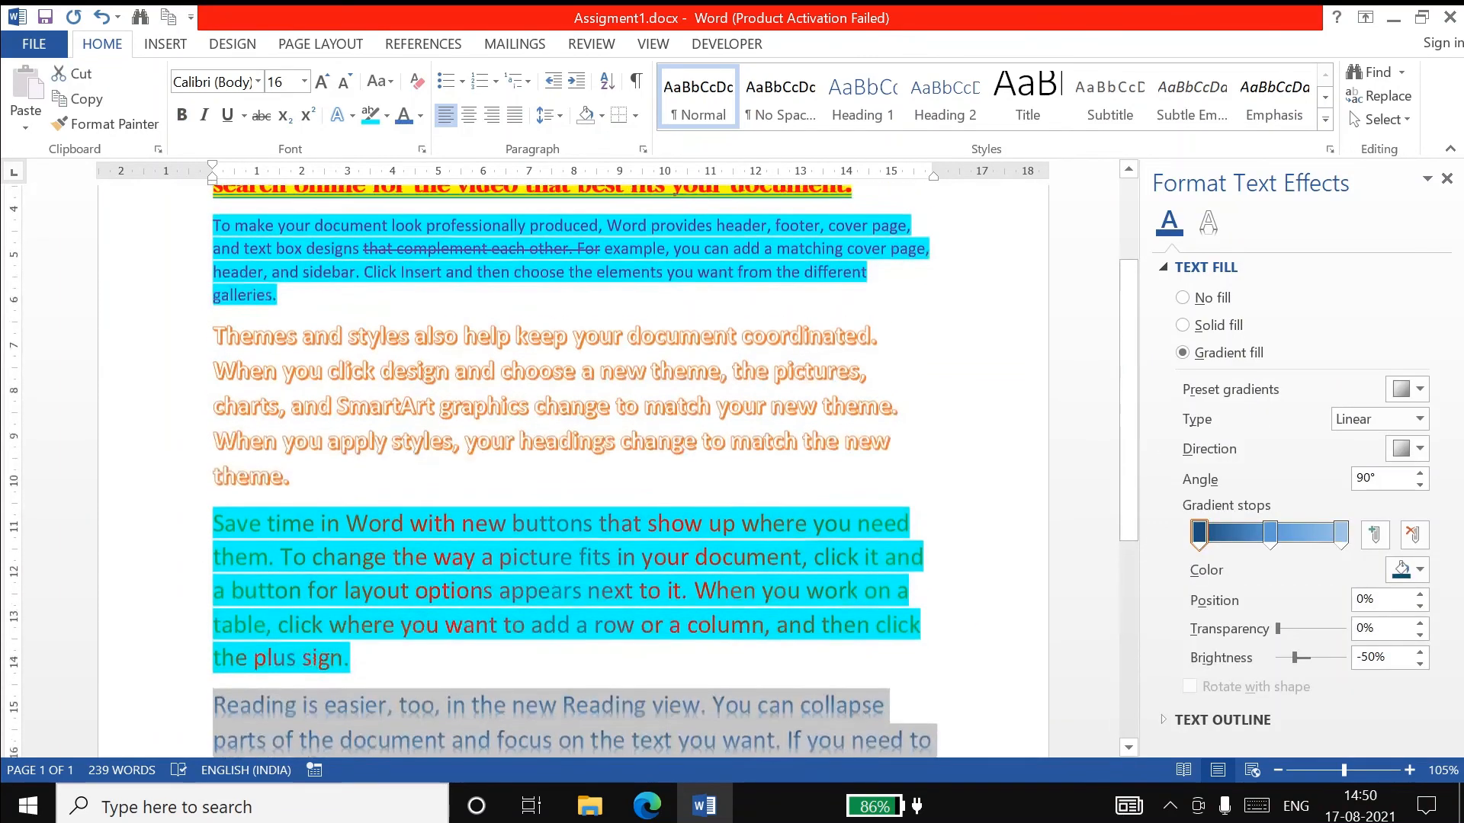
{"action": "left_click_drag", "start_coordinate": [169, 408], "coordinate": [176, 532]}
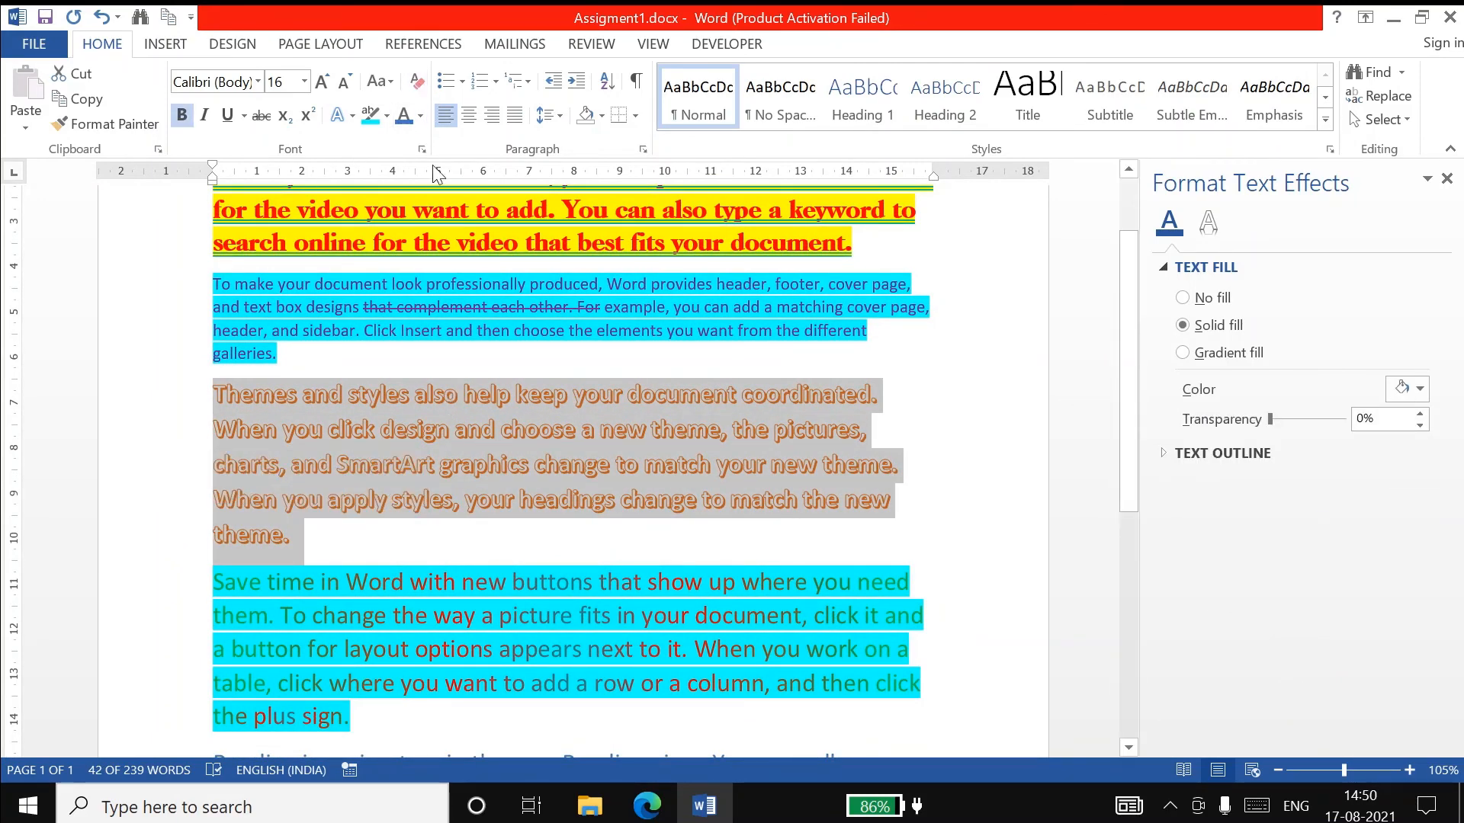
{"action": "left_click", "coordinate": [419, 83]}
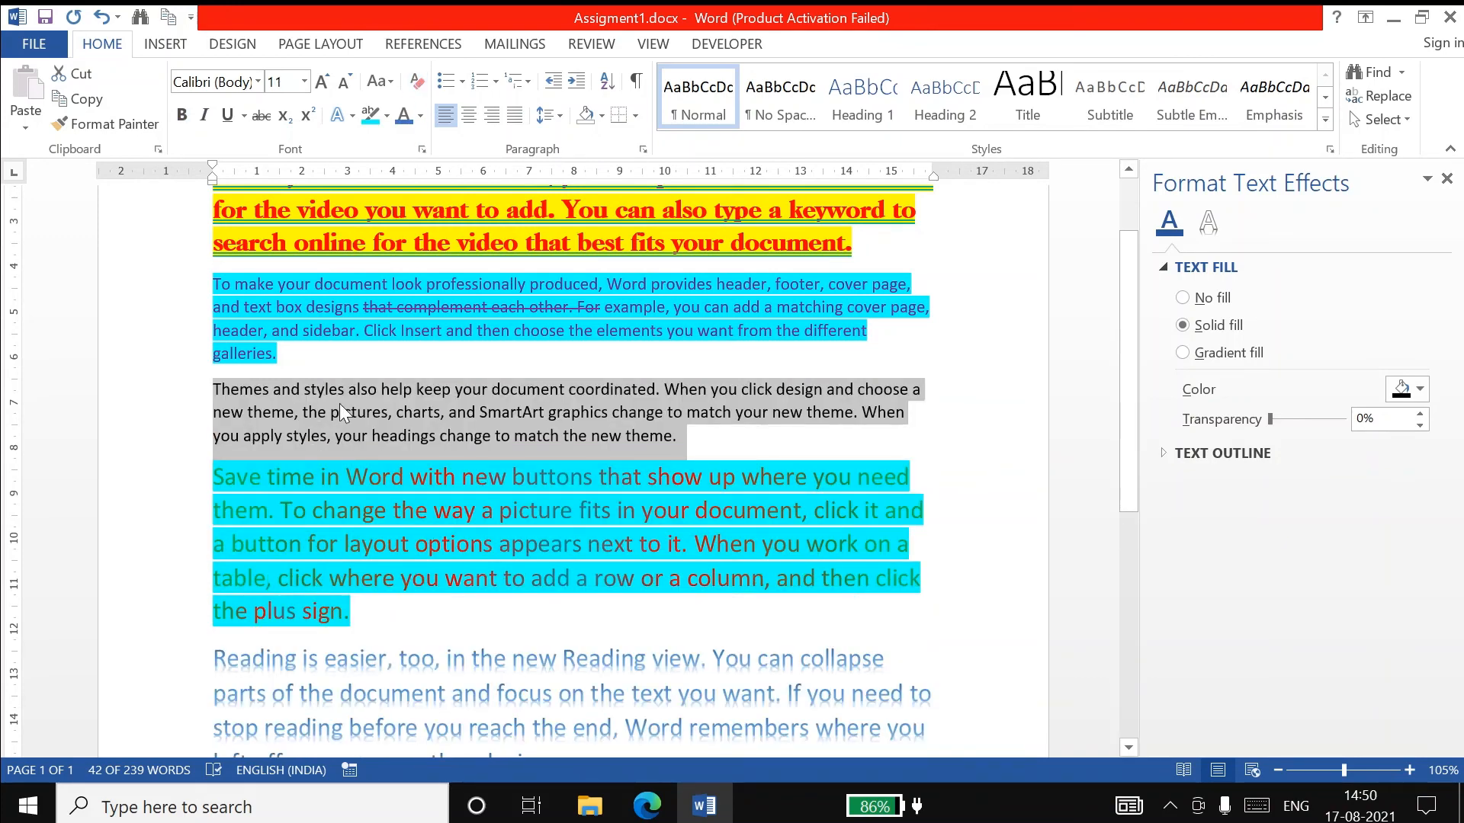
{"action": "left_click", "coordinate": [510, 403]}
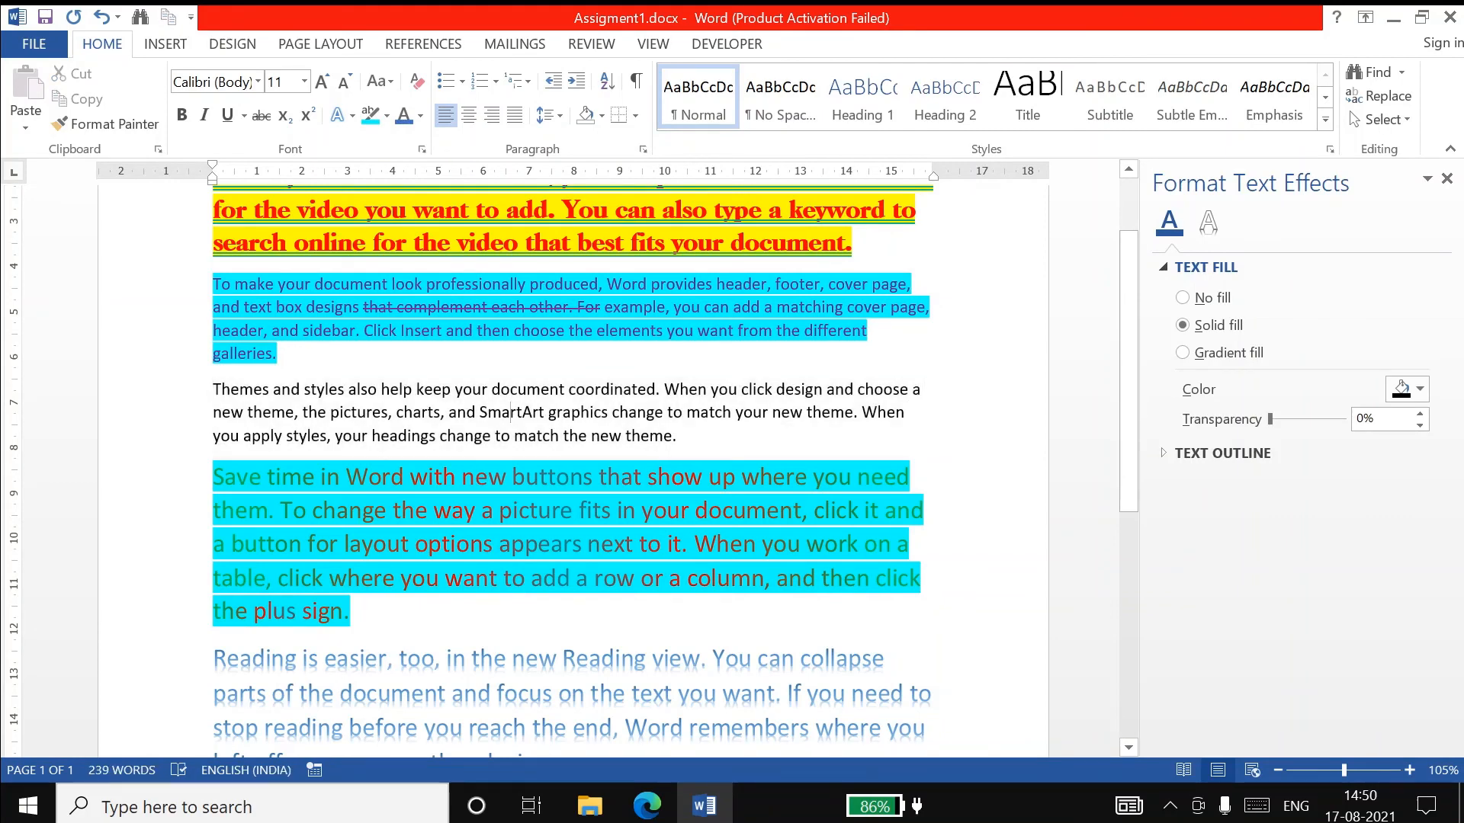
Clear all formatting from the last paragraph, "Reading is easier"
{"action": "scroll", "coordinate": [187, 460], "scroll_direction": "down", "scroll_amount": 3}
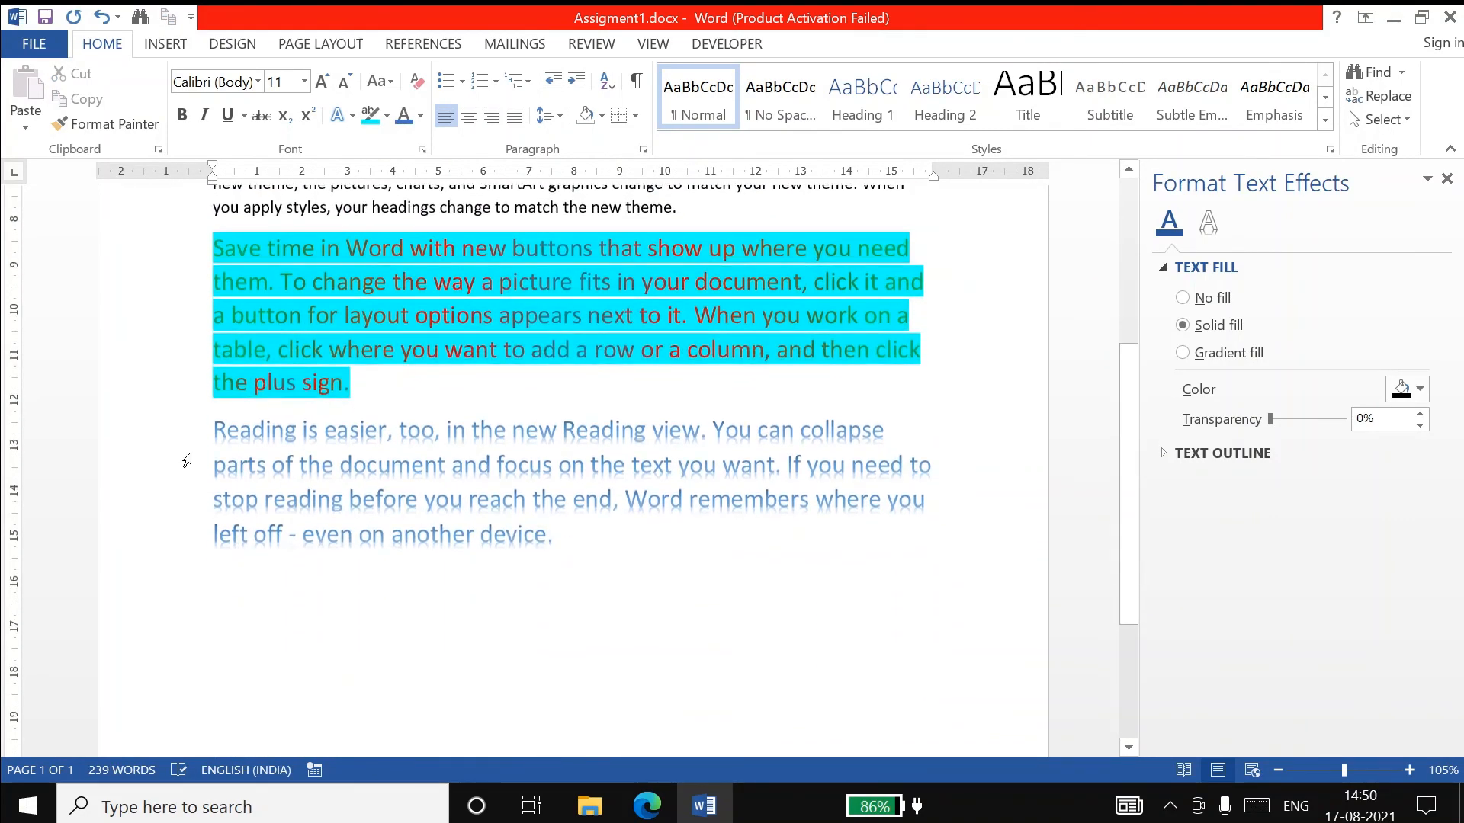
{"action": "left_click_drag", "start_coordinate": [141, 447], "coordinate": [136, 565]}
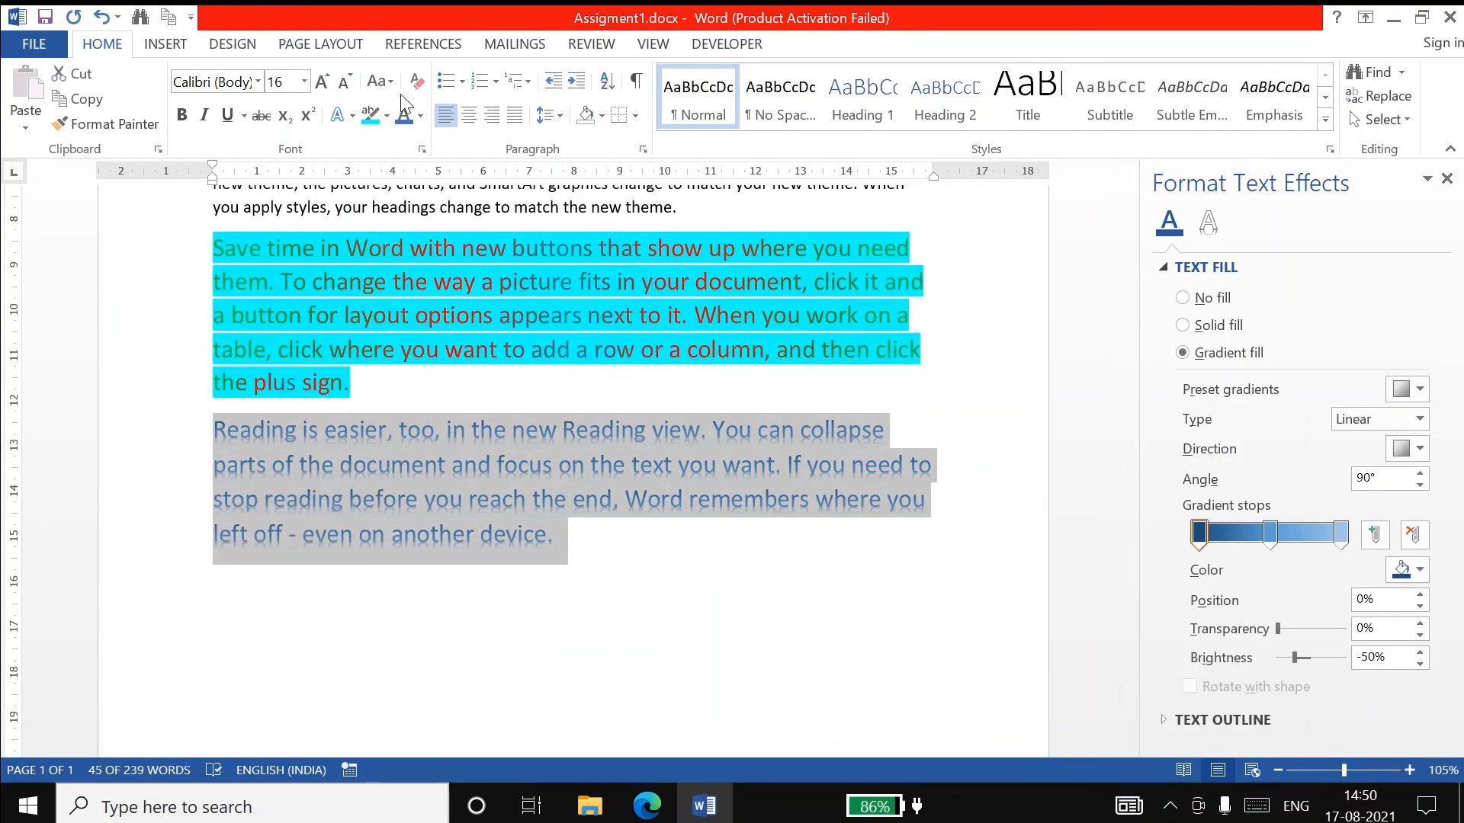
{"action": "left_click", "coordinate": [418, 76]}
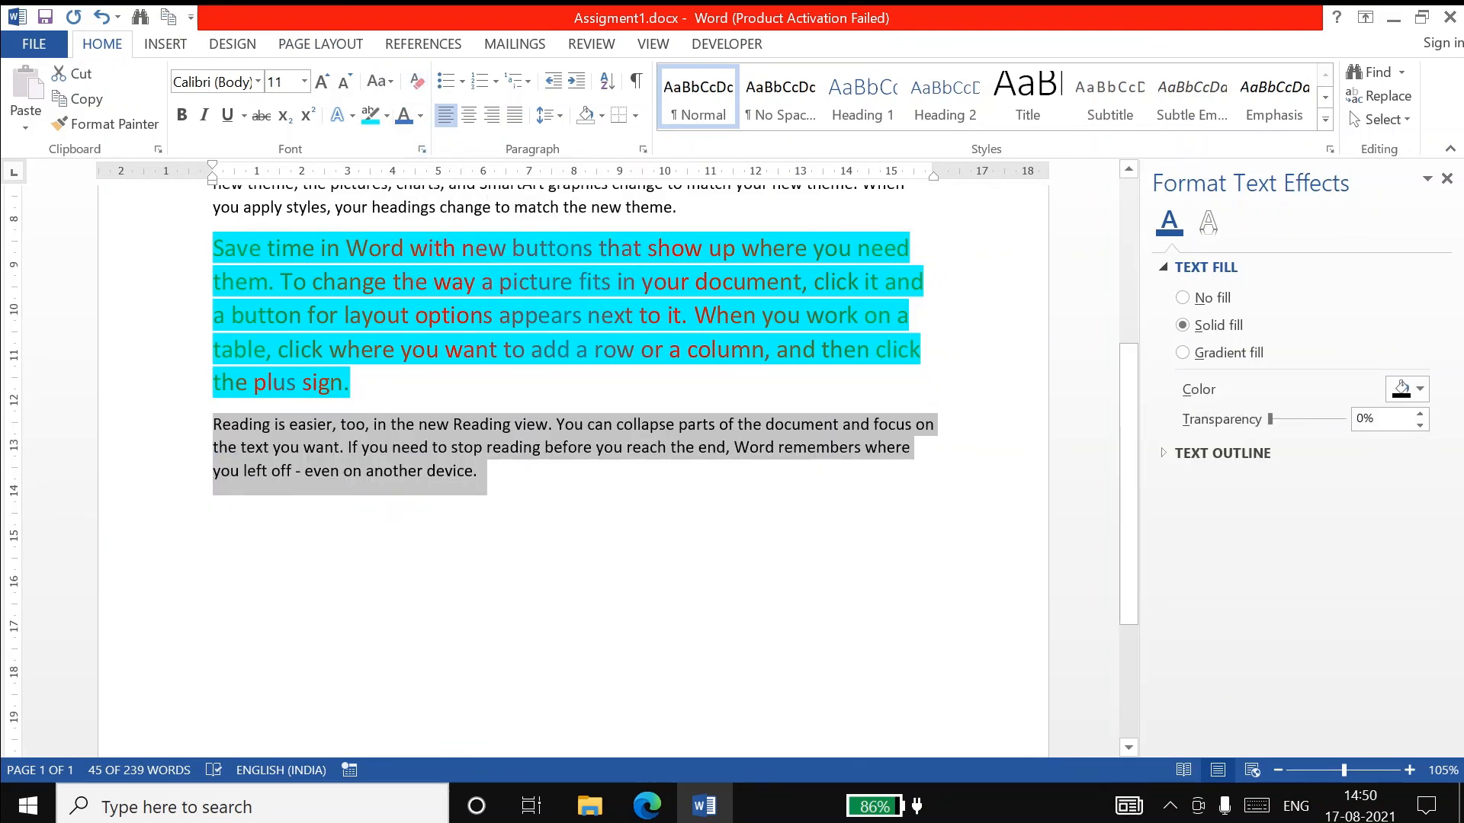
{"action": "left_click", "coordinate": [411, 451]}
{"action": "scroll", "coordinate": [410, 452], "scroll_direction": "up", "scroll_amount": 7}
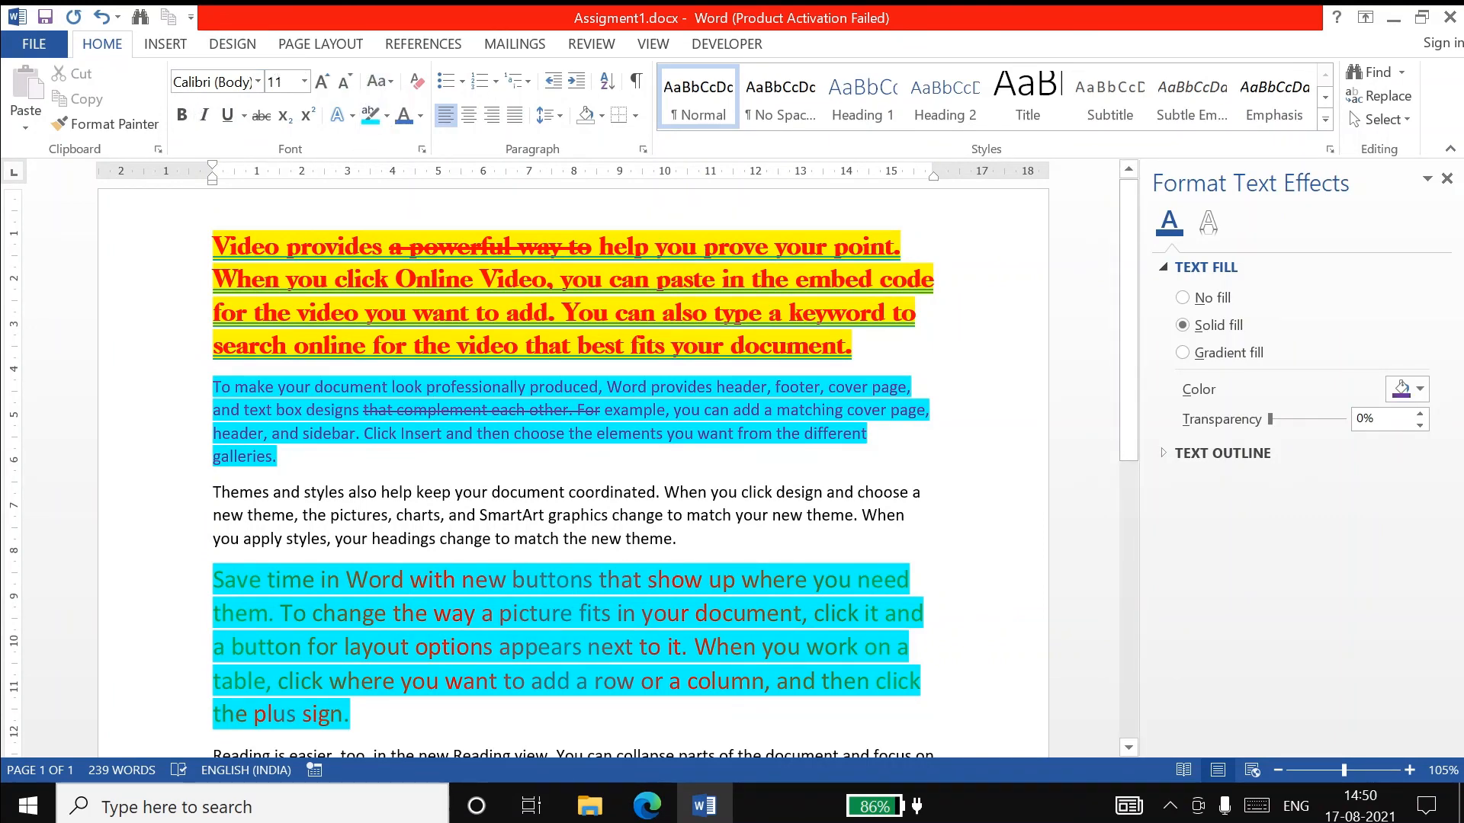
Select the single words "keep", "your" and "document" in turn in the "Themes and styles" paragraph
{"action": "scroll", "coordinate": [436, 381], "scroll_direction": "down", "scroll_amount": 8}
{"action": "scroll", "coordinate": [436, 381], "scroll_direction": "up", "scroll_amount": 8}
{"action": "left_click", "coordinate": [481, 410]}
{"action": "double_click", "coordinate": [470, 492]}
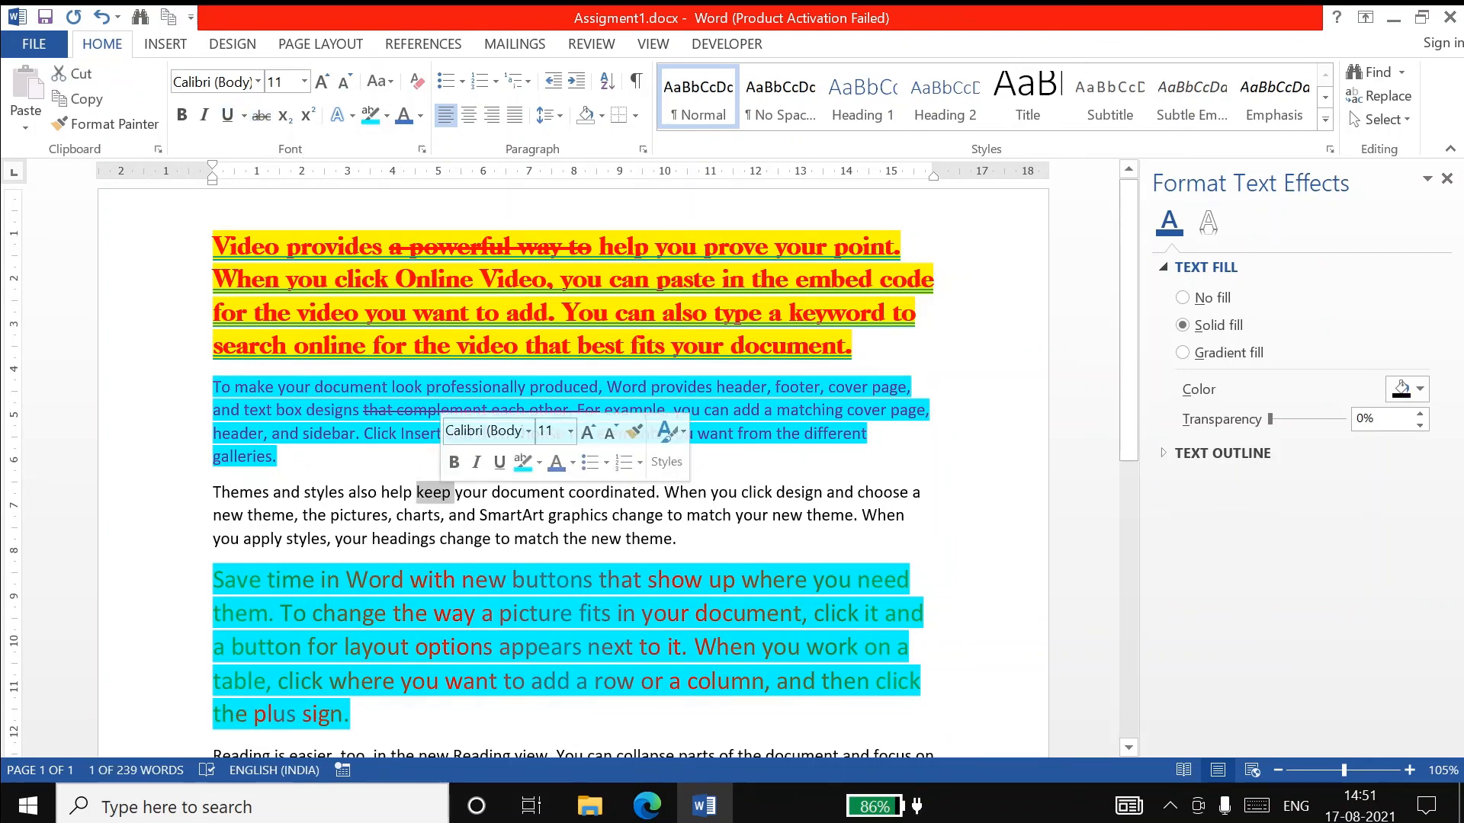
{"action": "left_click", "coordinate": [442, 492]}
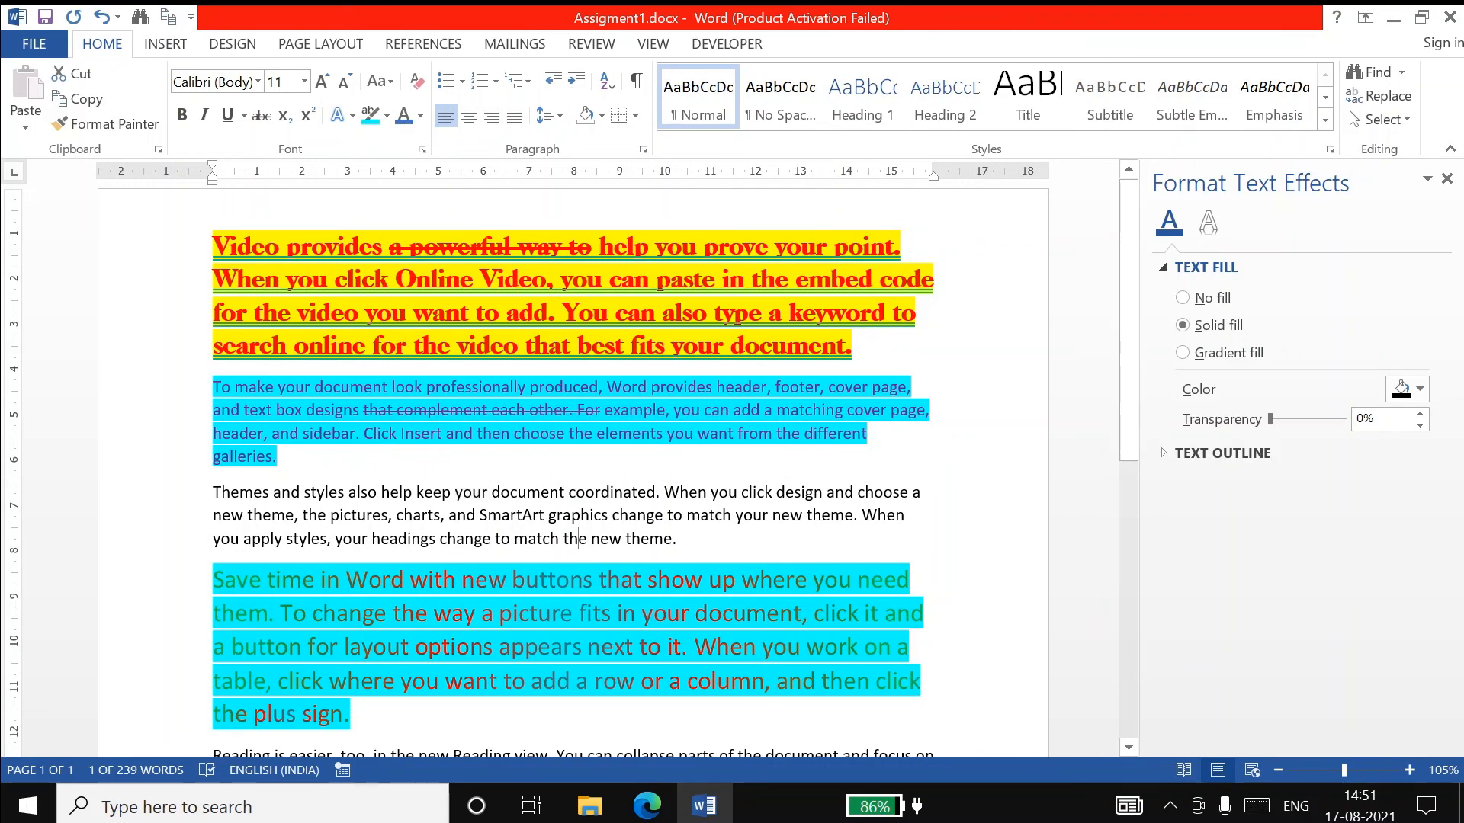
{"action": "double_click", "coordinate": [442, 492]}
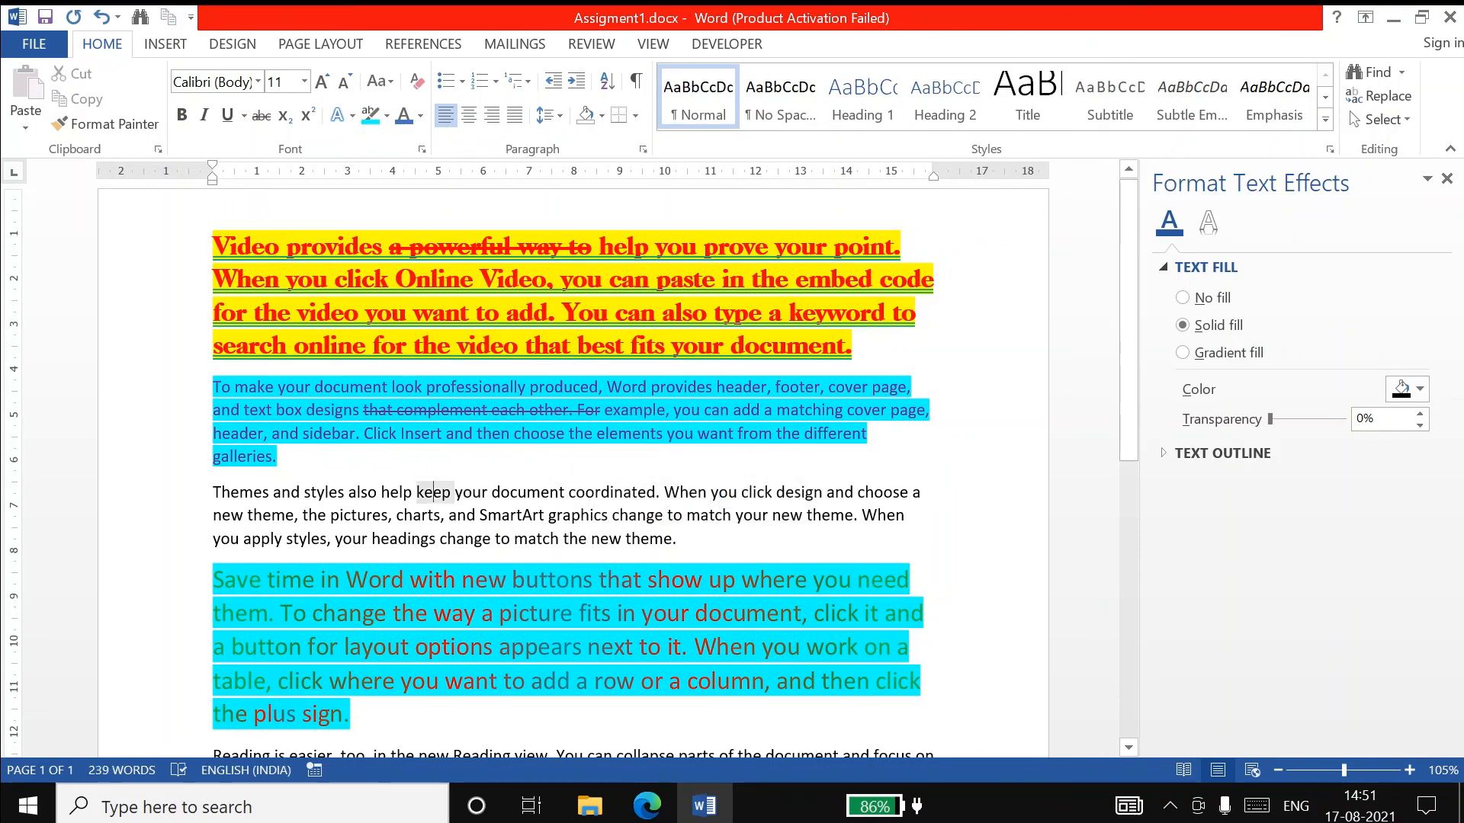
{"action": "double_click", "coordinate": [479, 492]}
{"action": "double_click", "coordinate": [528, 492]}
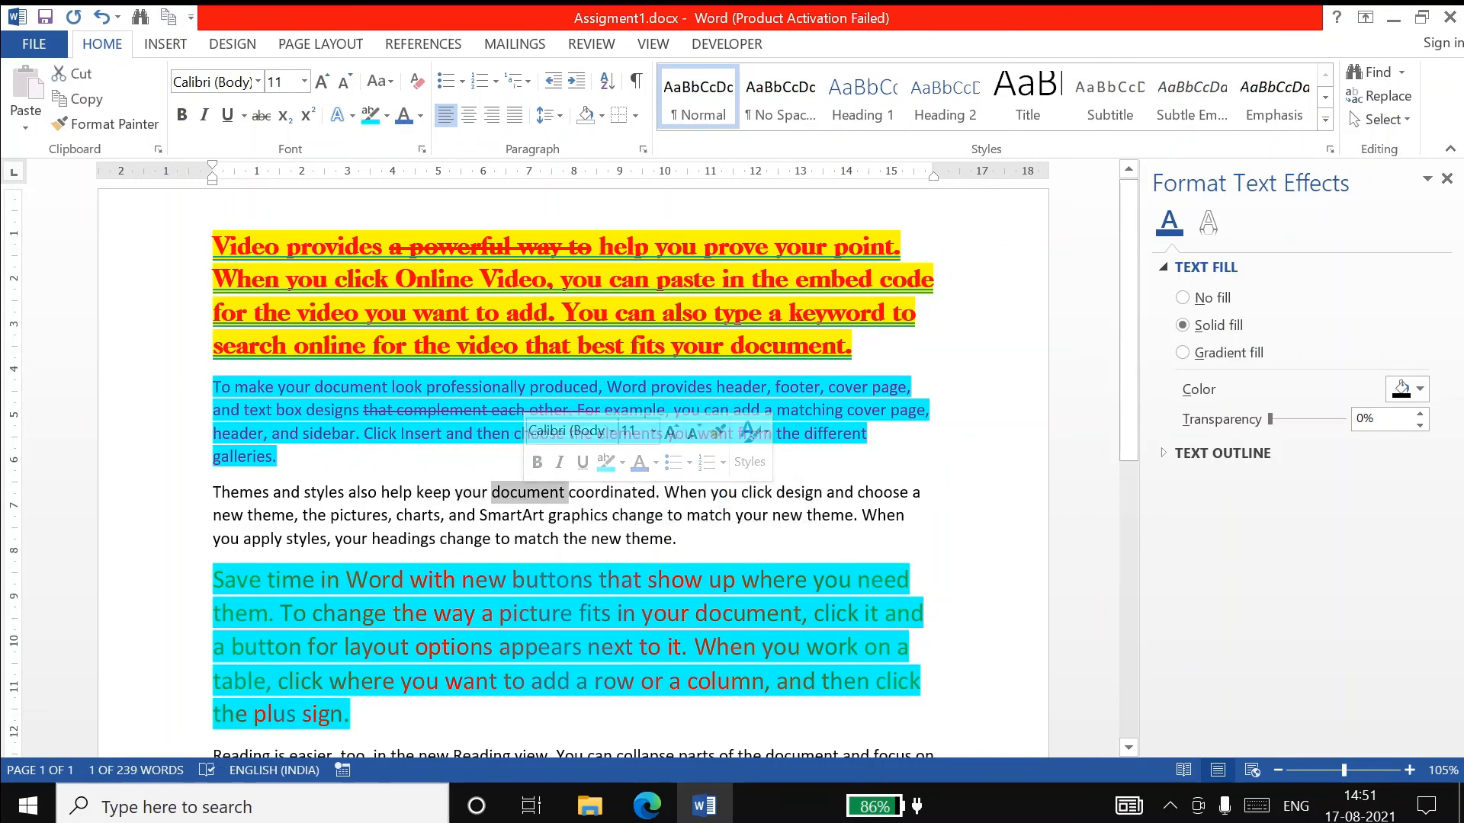